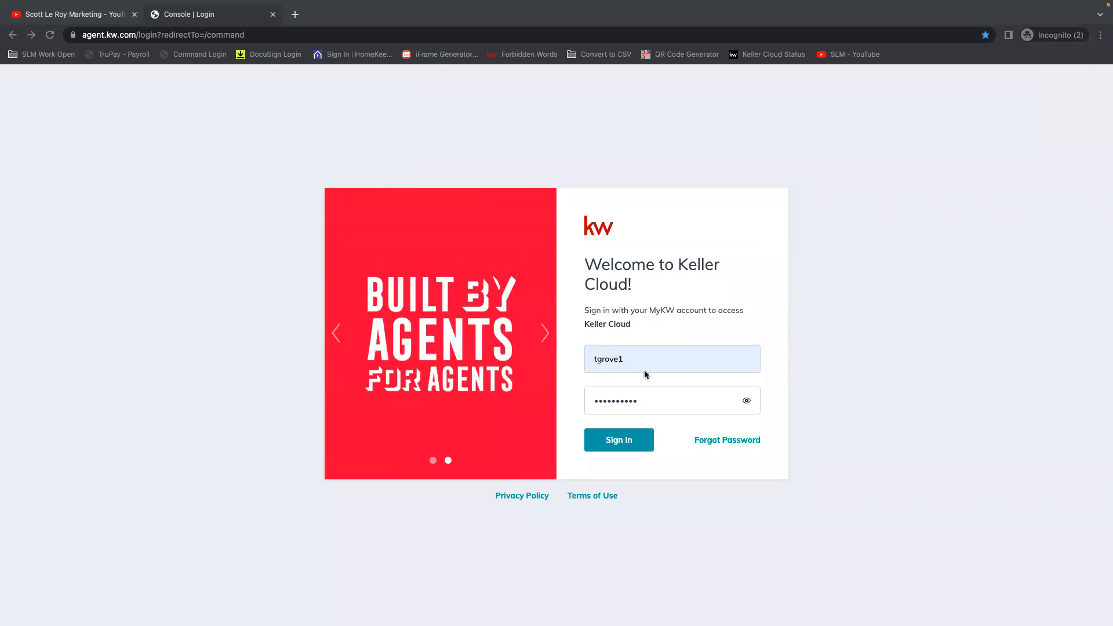
# Sign in to Keller Cloud with the prefilled account credentials and open the account settings.
pyautogui.click(665, 471)
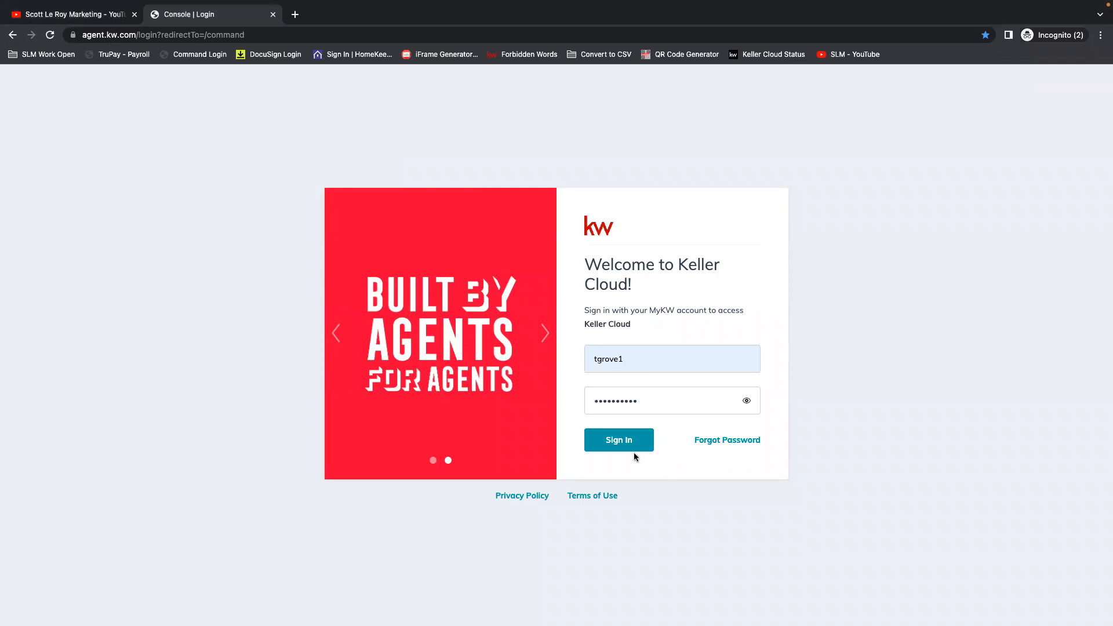
pyautogui.click(617, 440)
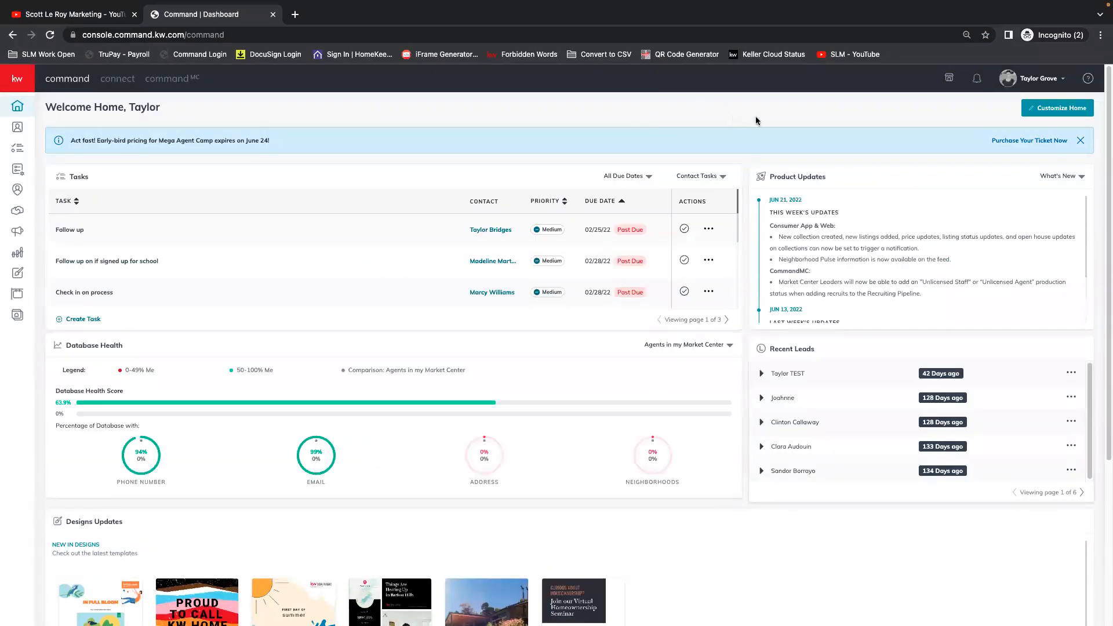
pyautogui.click(1027, 80)
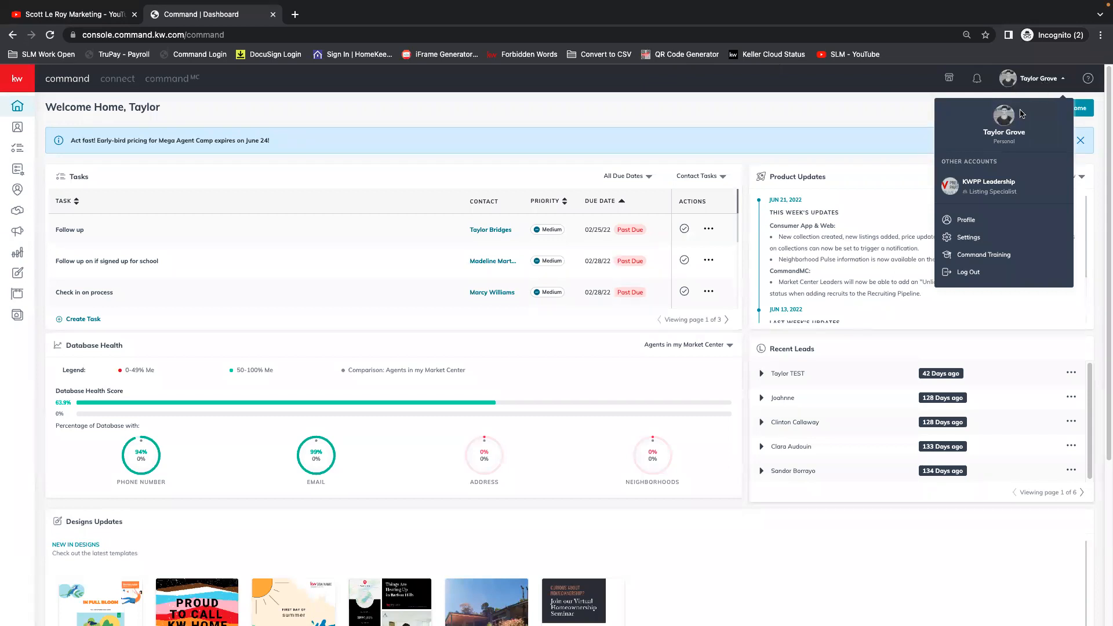
pyautogui.click(966, 242)
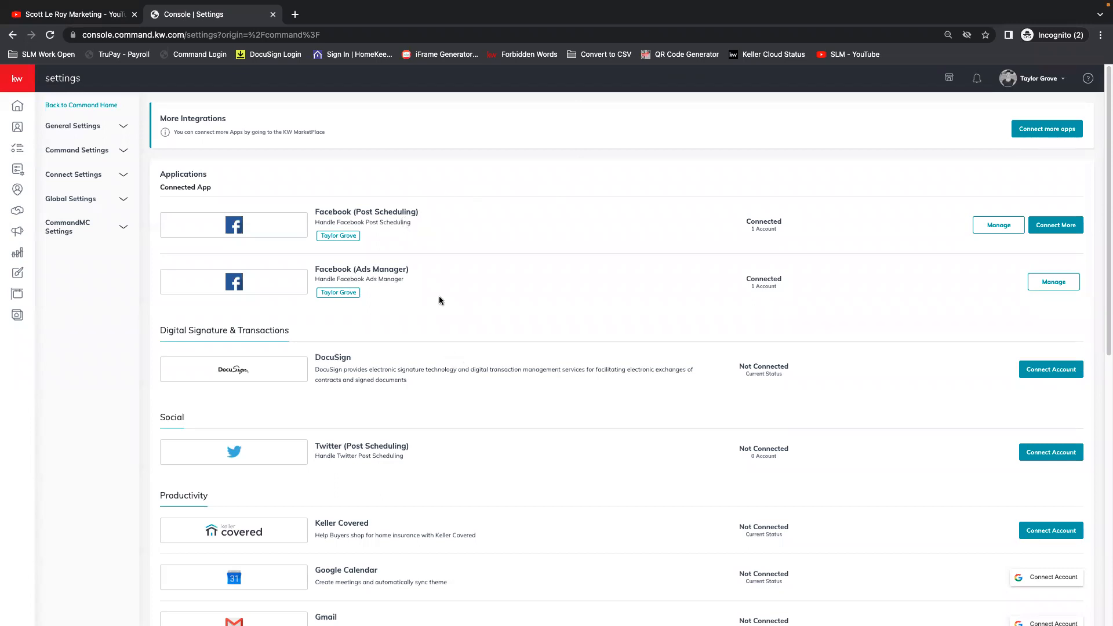
# Review the connectable applications and view the authorization page for Twitter (Post Scheduling), closing it without authorizing.
pyautogui.scroll(-3, 553, 406)
pyautogui.scroll(-3, 553, 407)
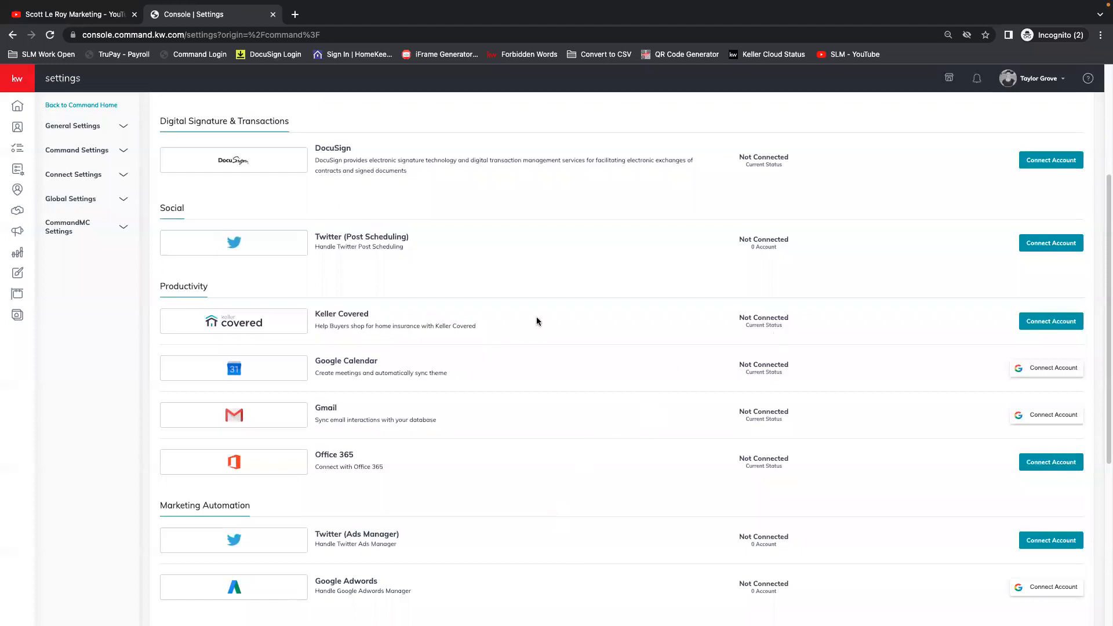
pyautogui.scroll(3, 525, 323)
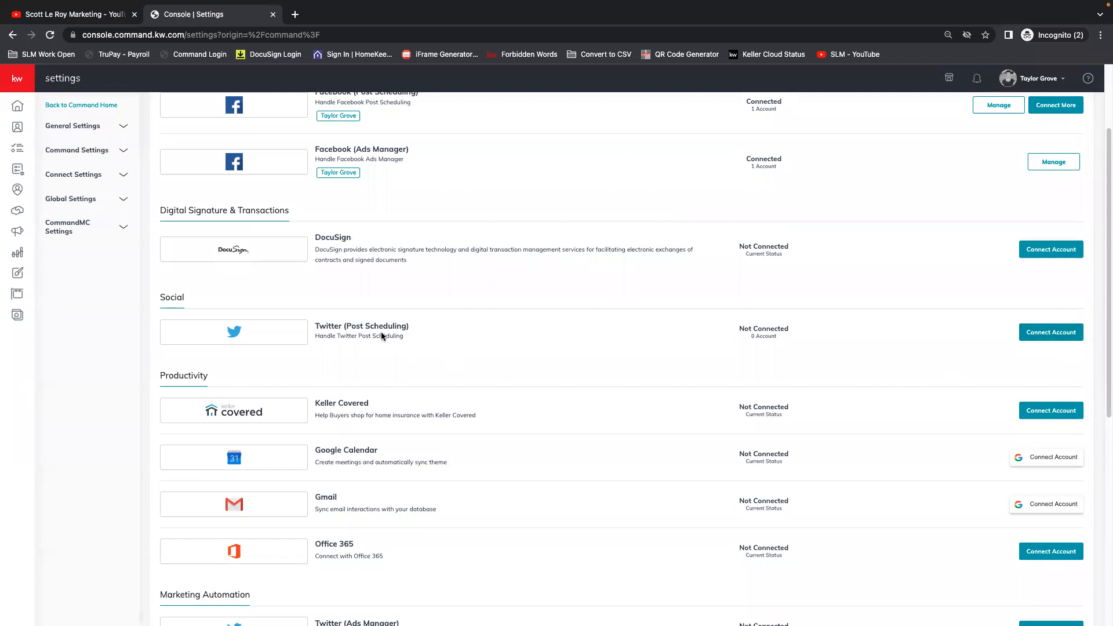
pyautogui.scroll(1, 378, 371)
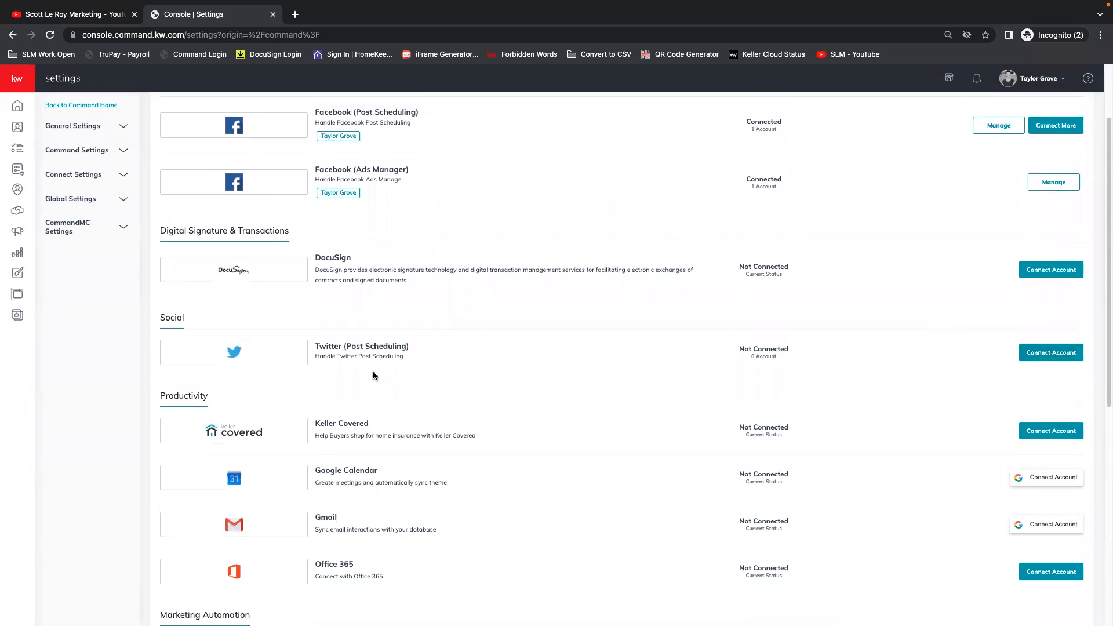
pyautogui.scroll(3, 379, 370)
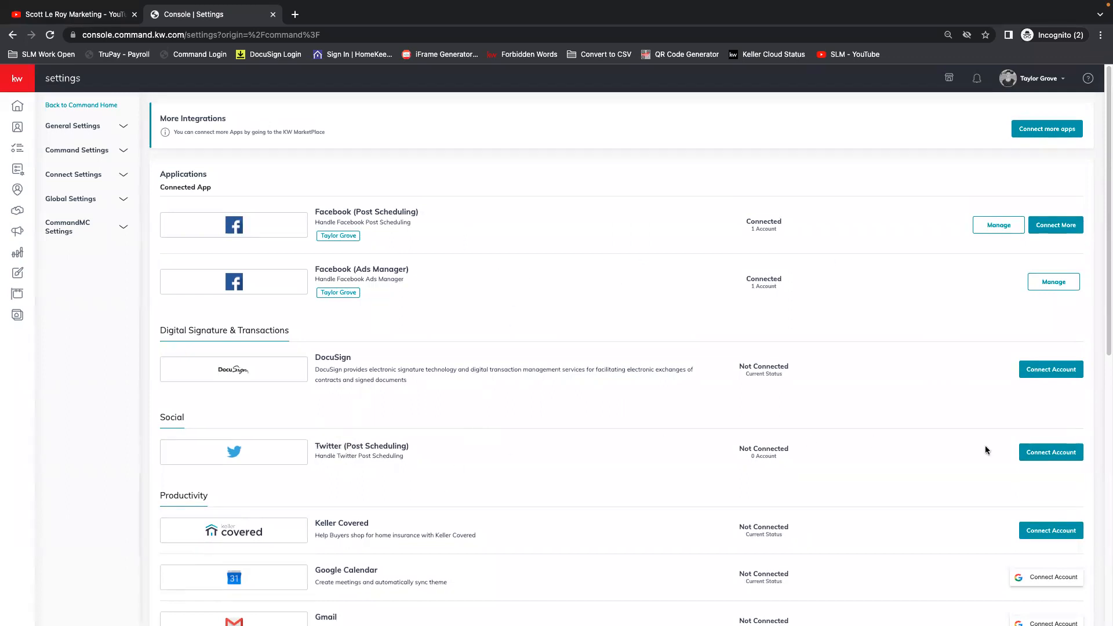
pyautogui.click(1063, 456)
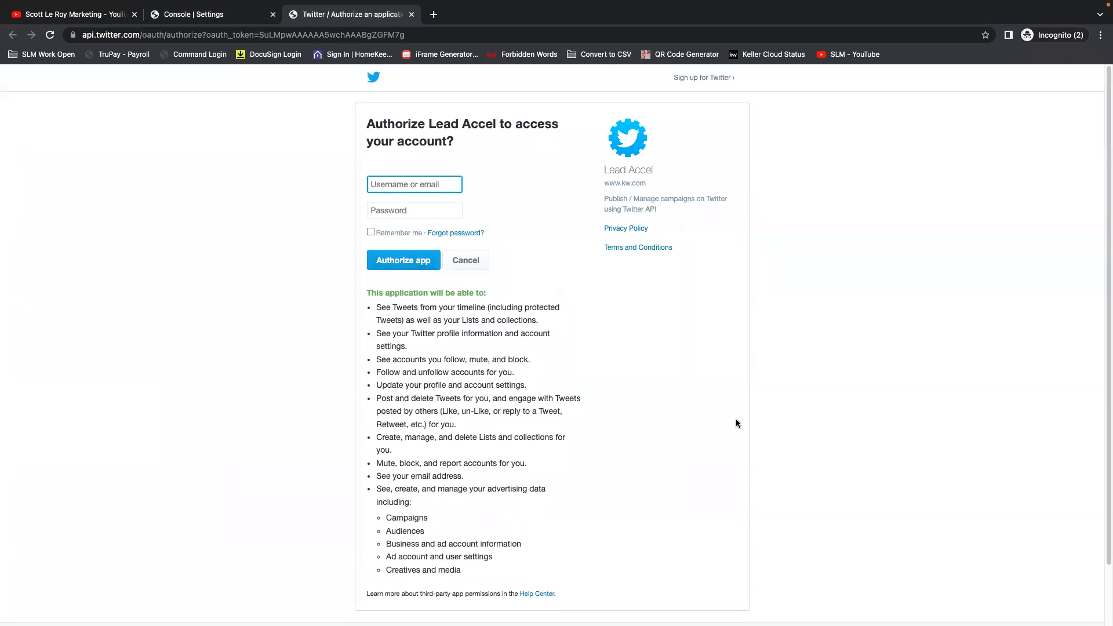
pyautogui.click(412, 14)
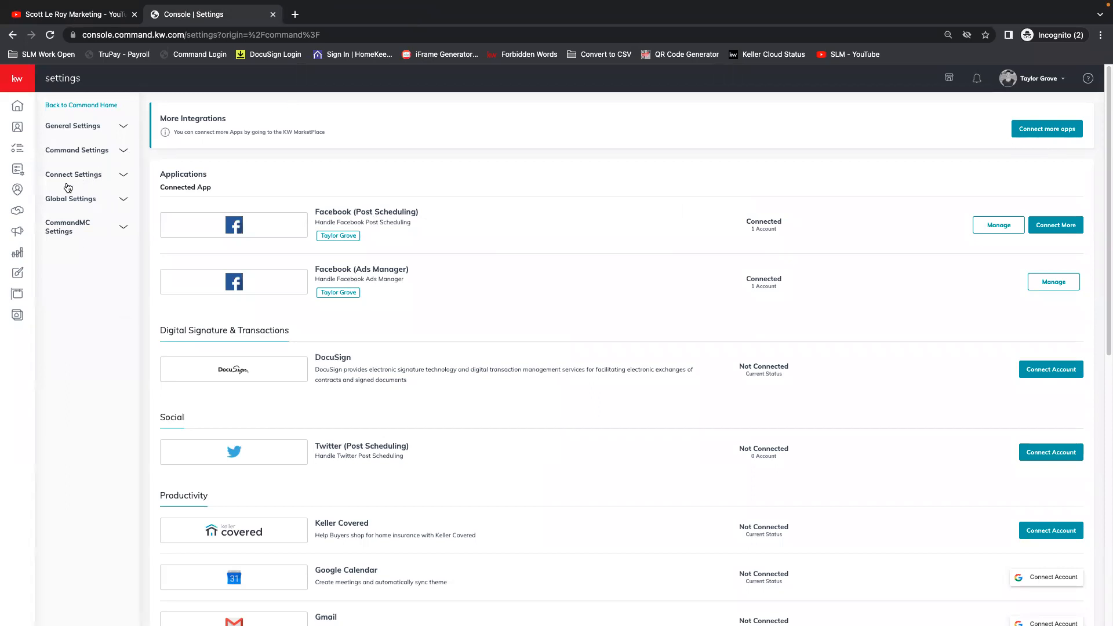
# Open the Marketing Profile under Connect Settings and examine the photo, logo, personal details, slogan, bio and contact fields.
pyautogui.click(87, 177)
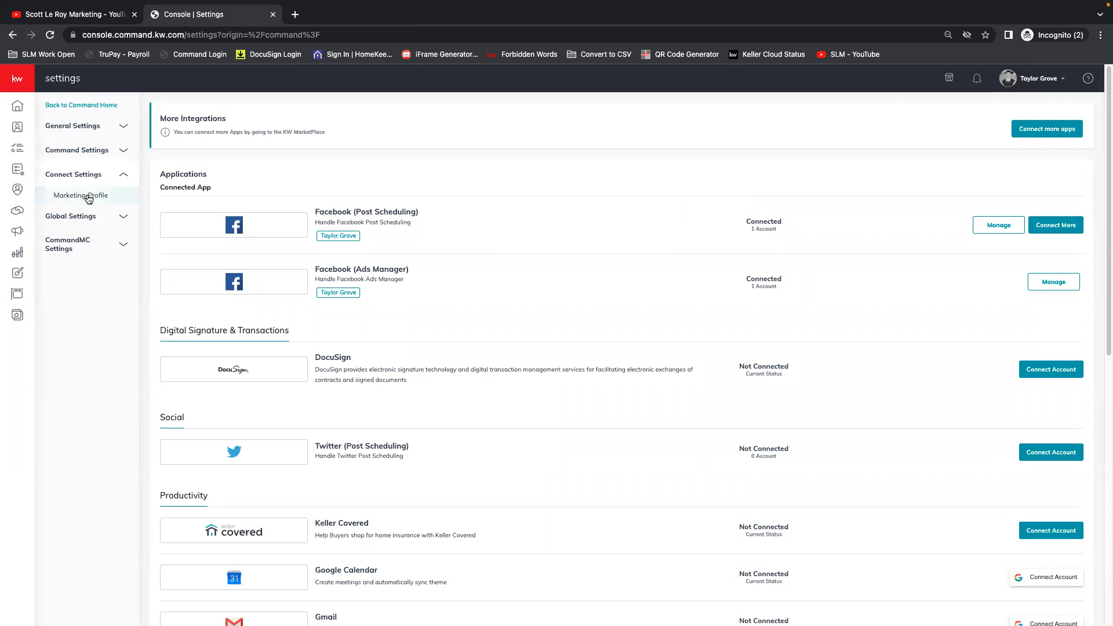
pyautogui.click(89, 197)
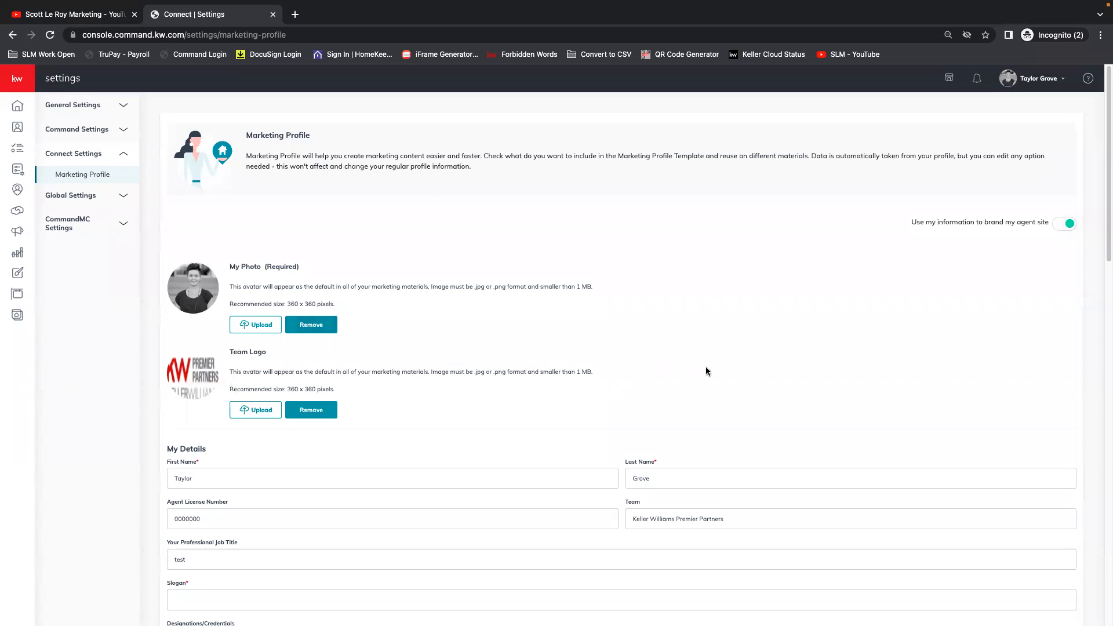
pyautogui.scroll(-3, 663, 379)
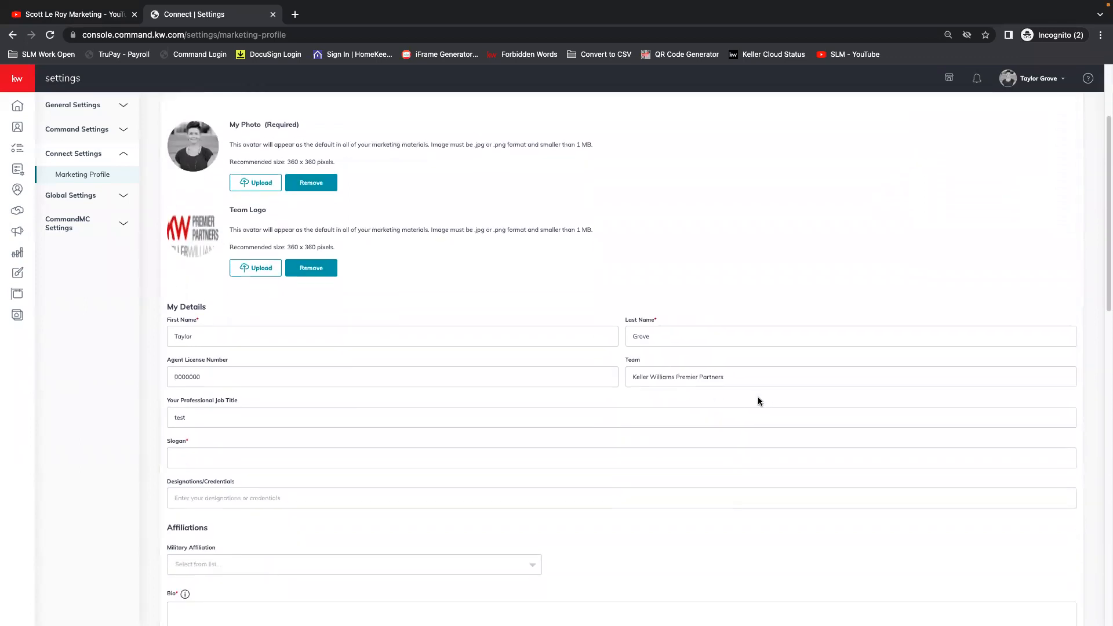
pyautogui.scroll(-1, 758, 400)
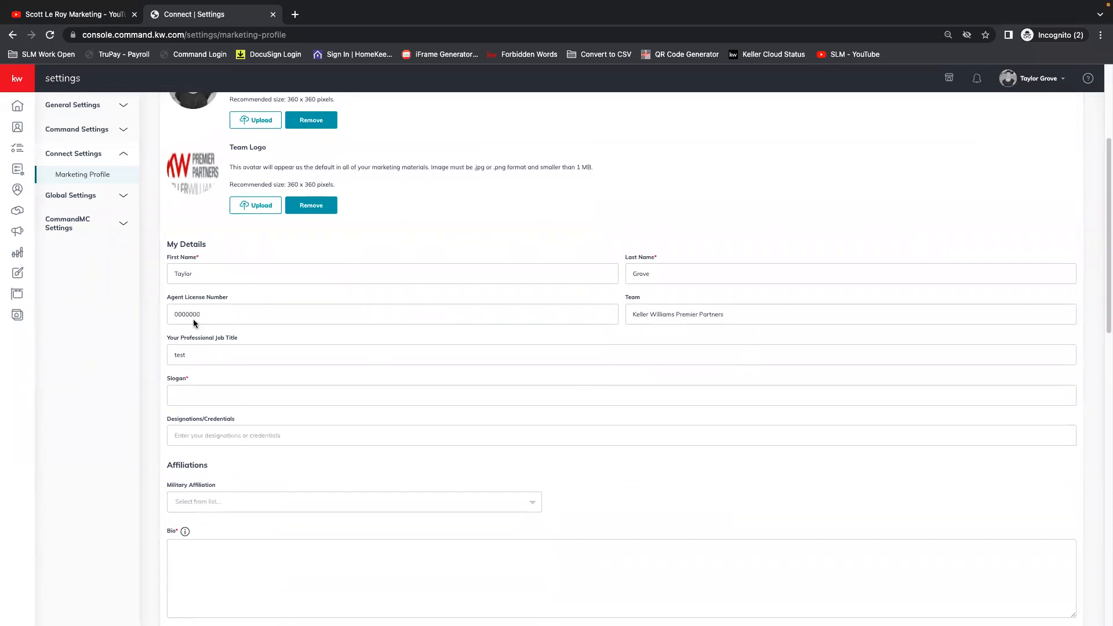
pyautogui.click(209, 396)
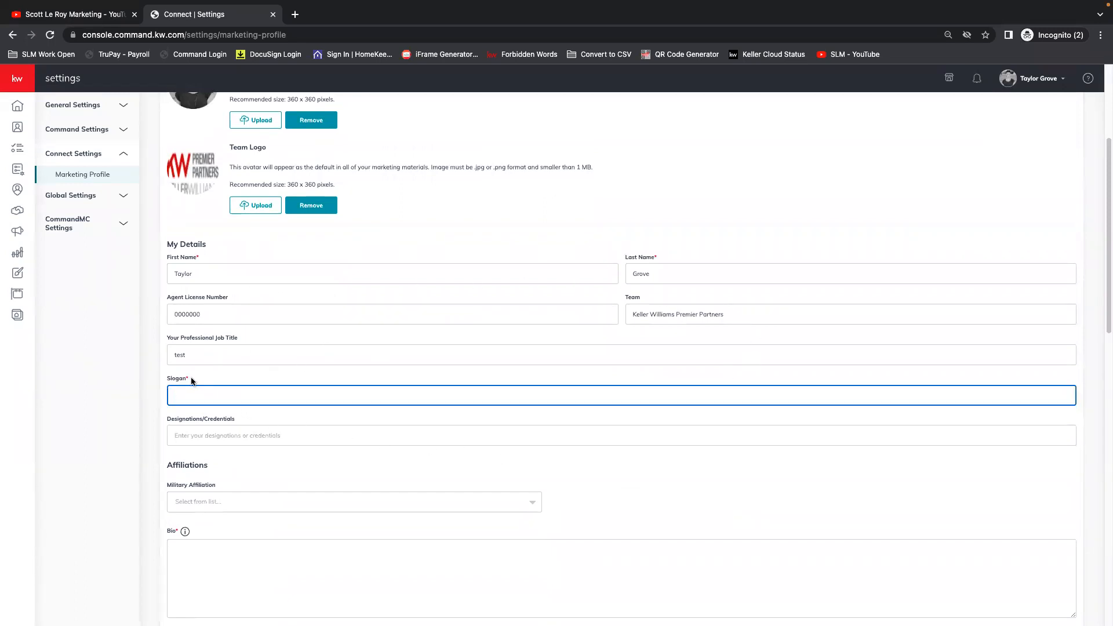
pyautogui.scroll(-1, 206, 377)
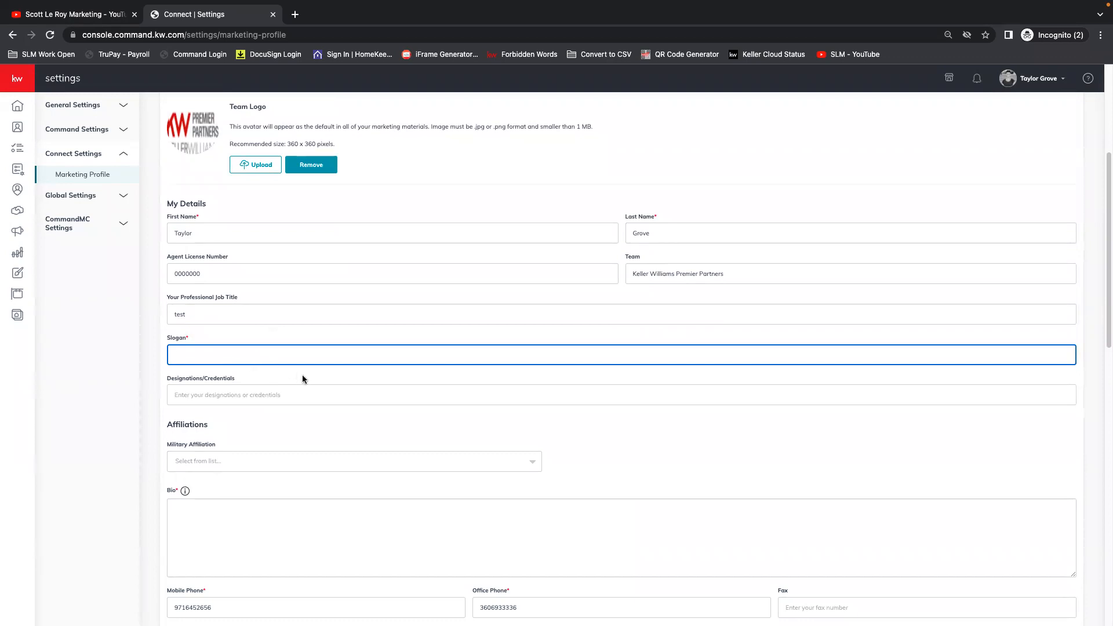
pyautogui.scroll(-1, 325, 371)
pyautogui.scroll(-5, 391, 401)
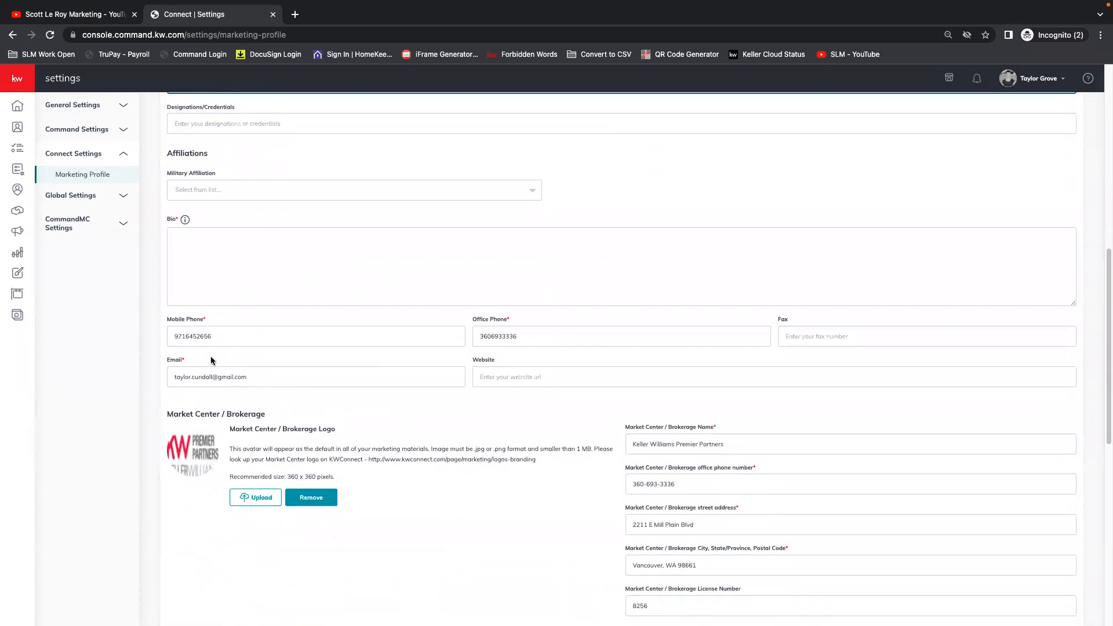
pyautogui.scroll(4, 216, 296)
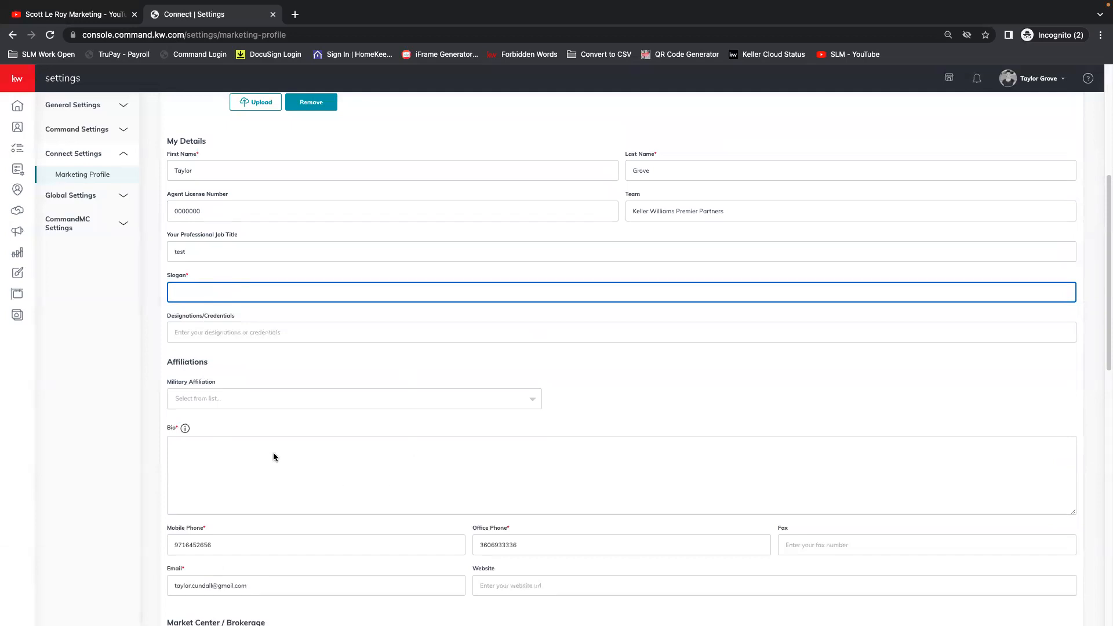
# Examine the Marketing Profile's brokerage details, compliance footer and optional social media fields, including Facebook and Twitter.
pyautogui.click(335, 427)
pyautogui.scroll(-4, 335, 428)
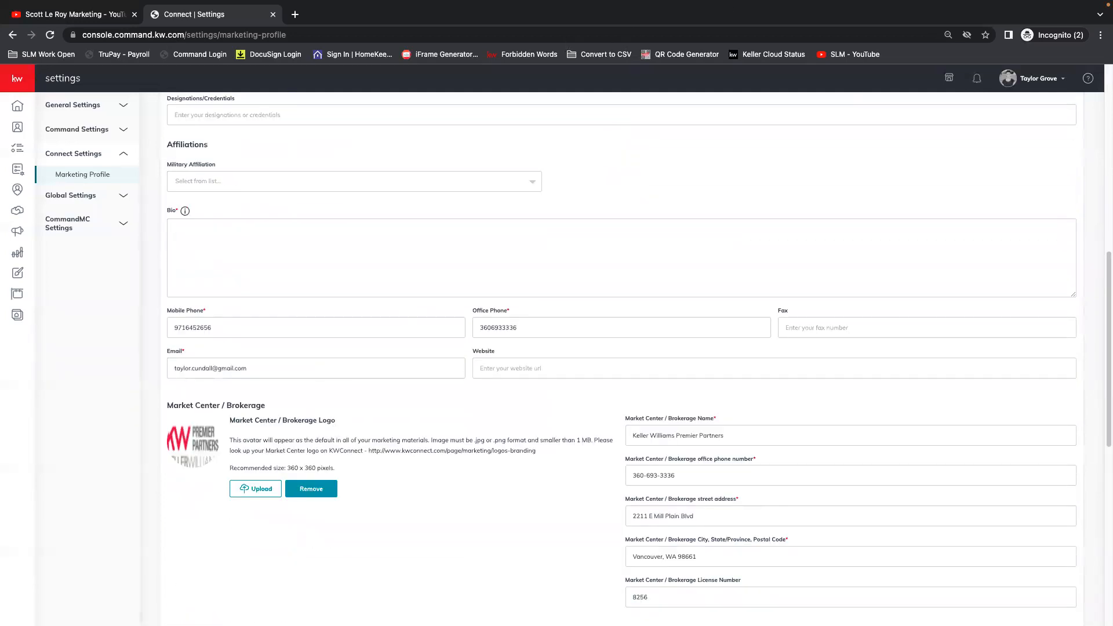
pyautogui.scroll(-3, 627, 330)
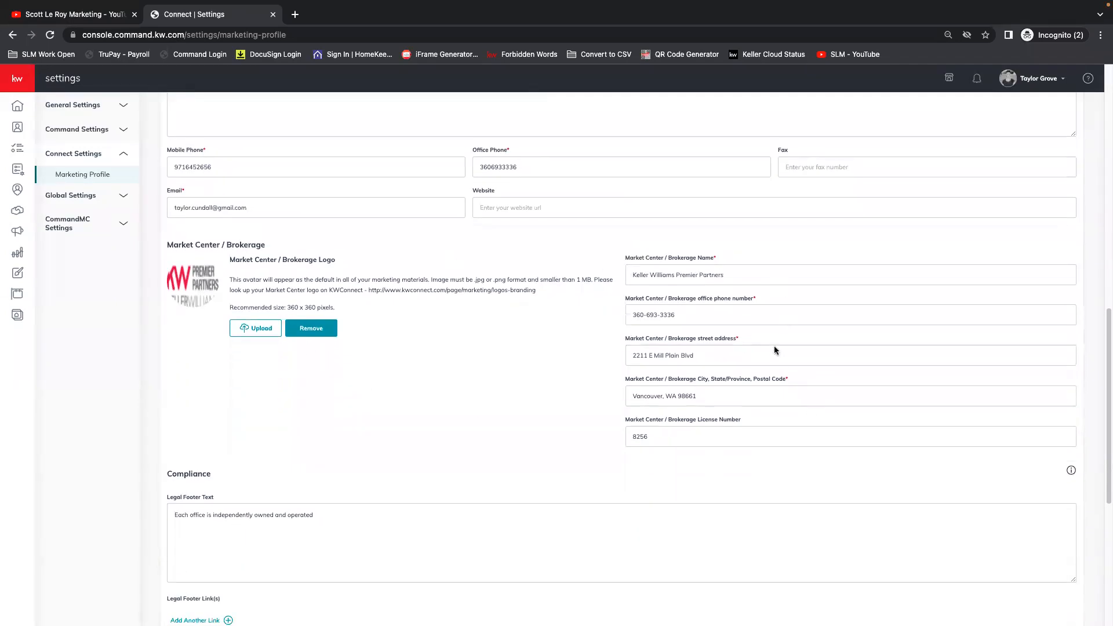
pyautogui.scroll(-2, 764, 396)
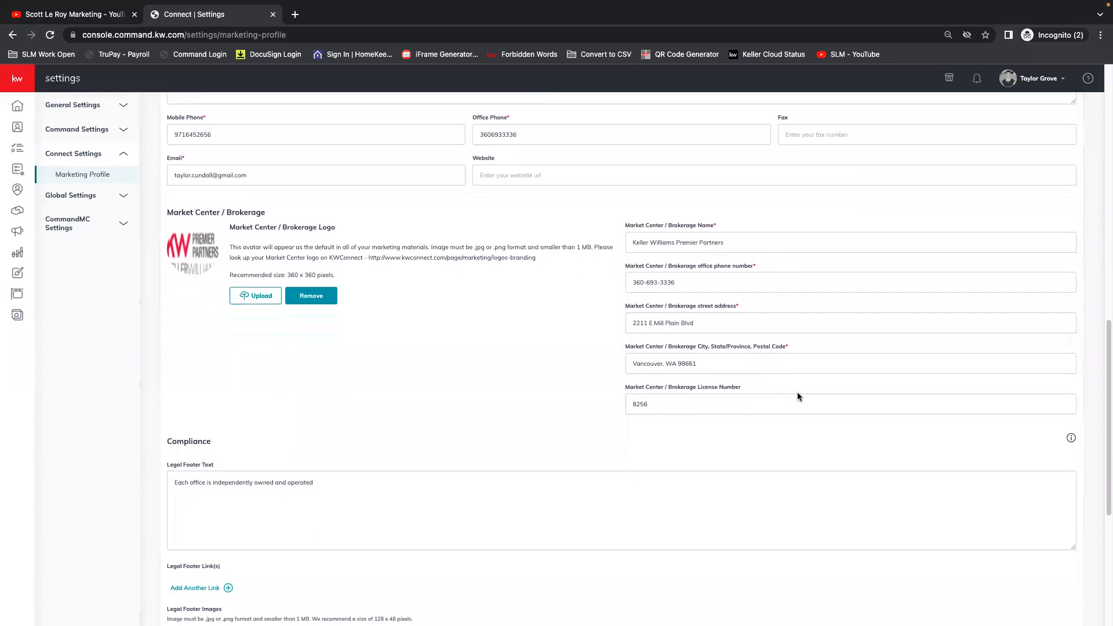
pyautogui.scroll(-5, 798, 397)
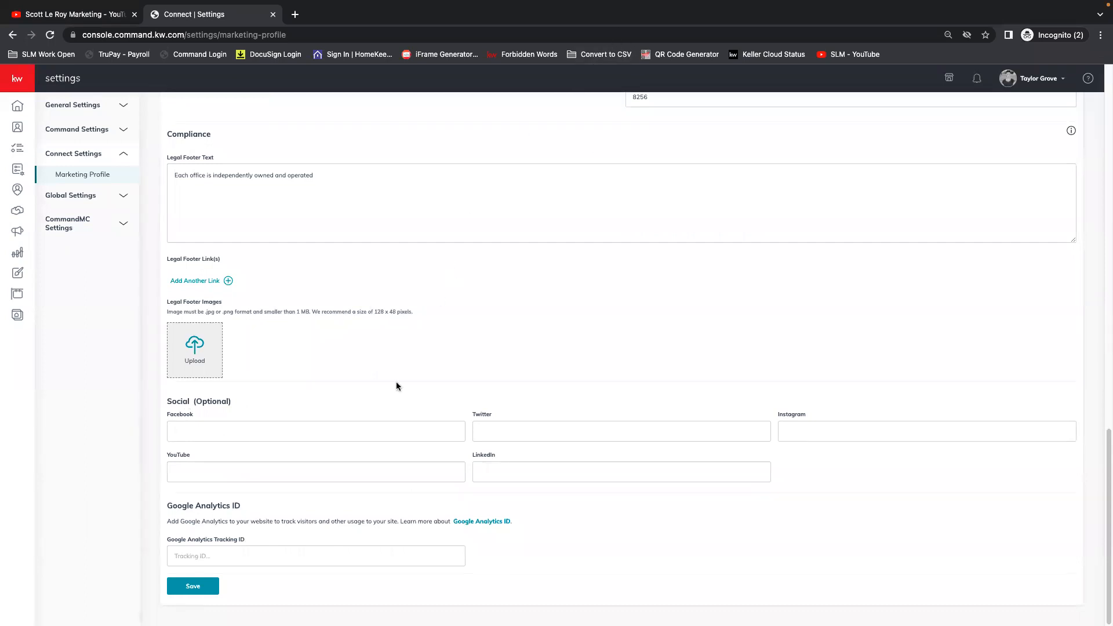
pyautogui.click(313, 438)
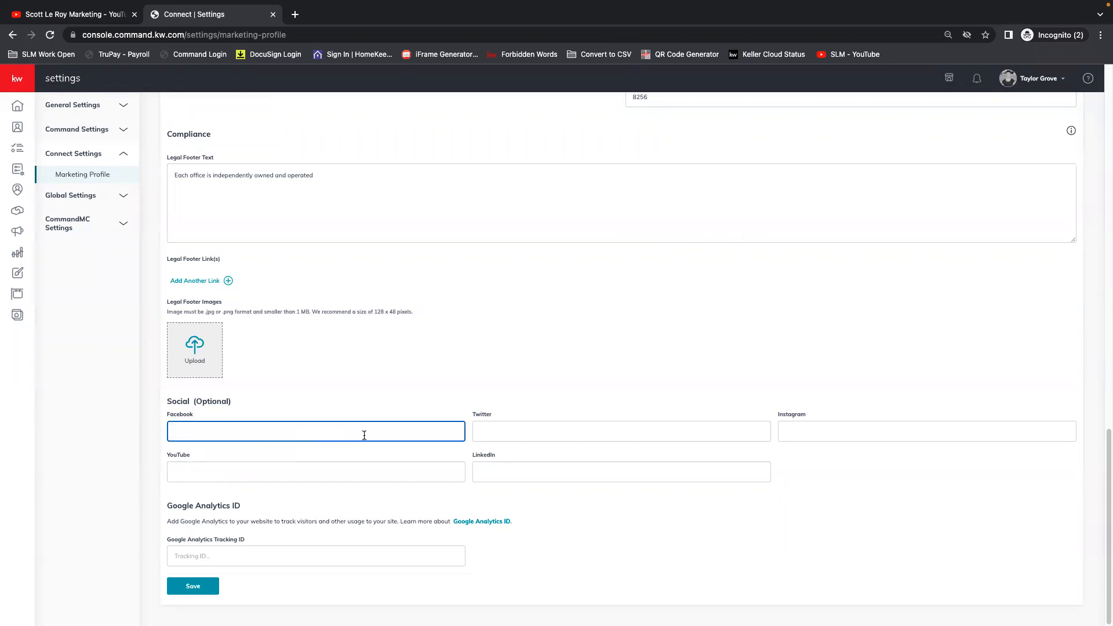
pyautogui.click(529, 434)
pyautogui.click(353, 424)
# Open the Campaigns dashboard and compare the connected accounts for Social Posts and Paid Ads.
pyautogui.click(18, 76)
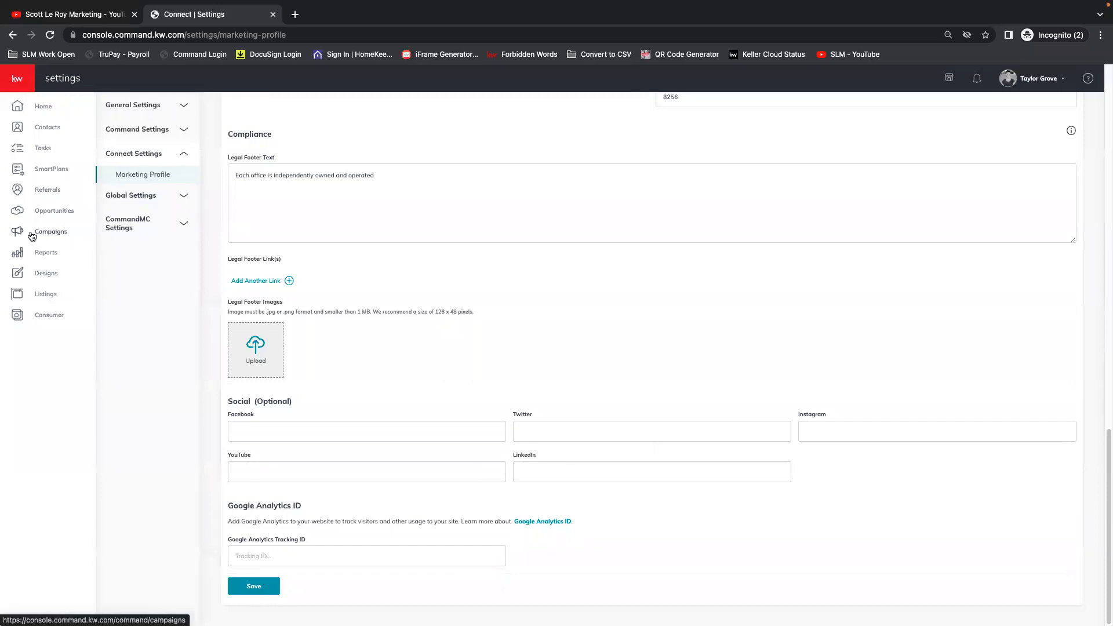
pyautogui.click(57, 233)
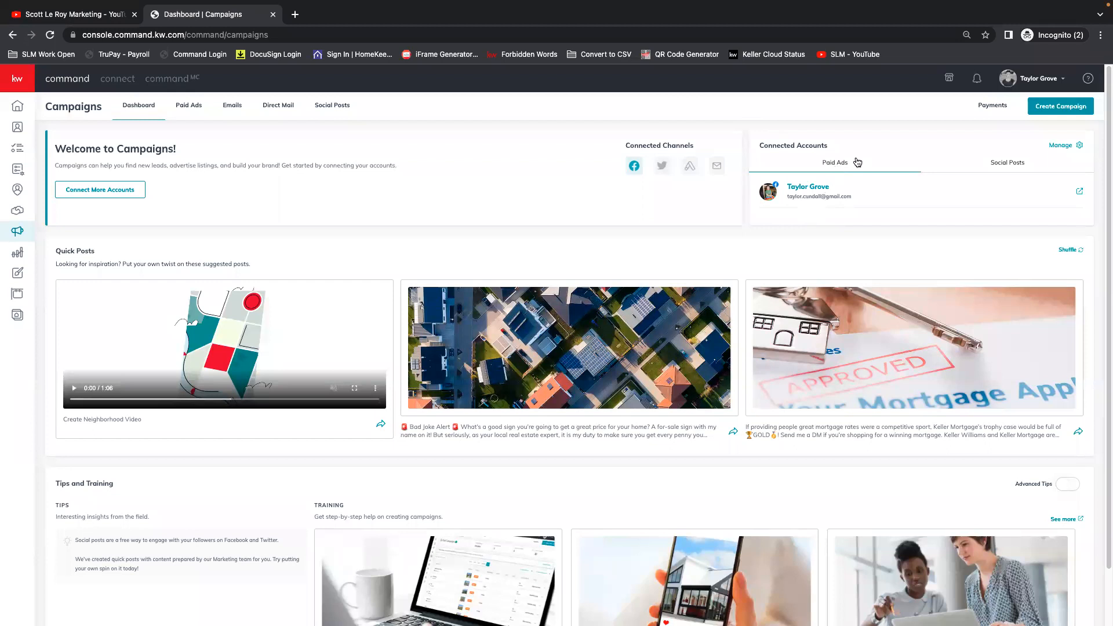
pyautogui.scroll(-1, 838, 205)
pyautogui.scroll(1, 840, 197)
pyautogui.click(1018, 168)
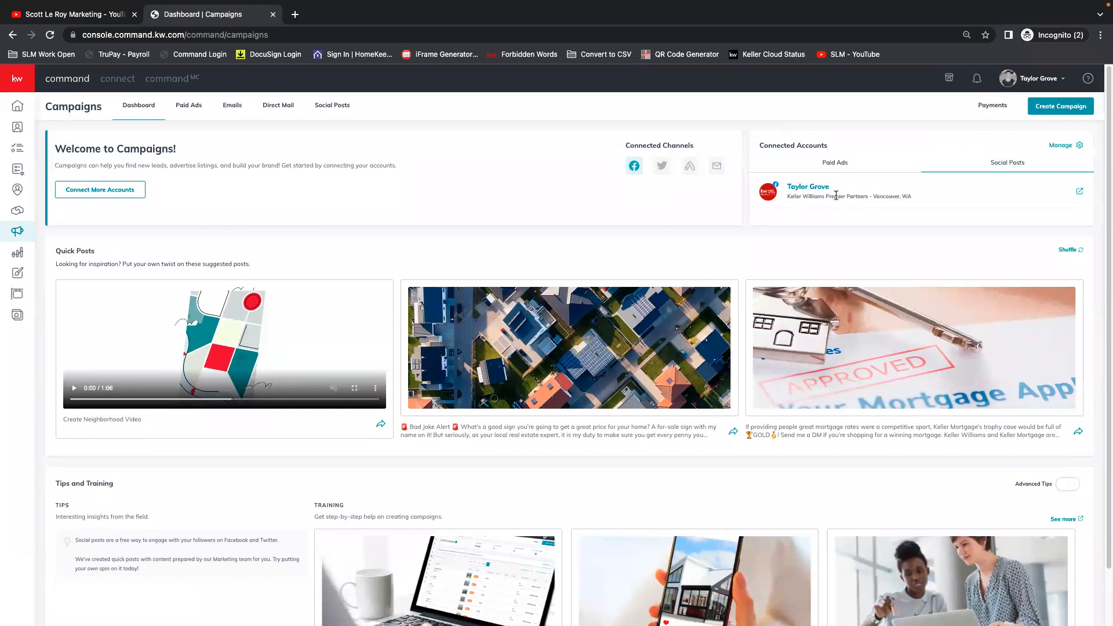
pyautogui.click(838, 173)
pyautogui.click(821, 162)
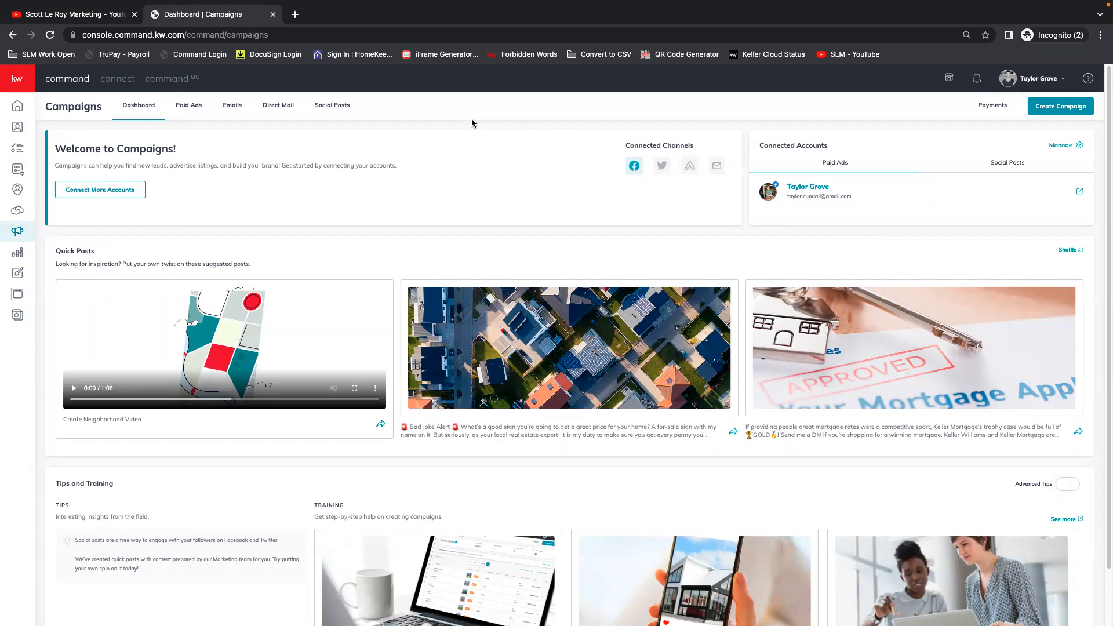
# View the Scott Le Roy Marketing channel on YouTube and return to the Campaigns dashboard.
pyautogui.click(65, 15)
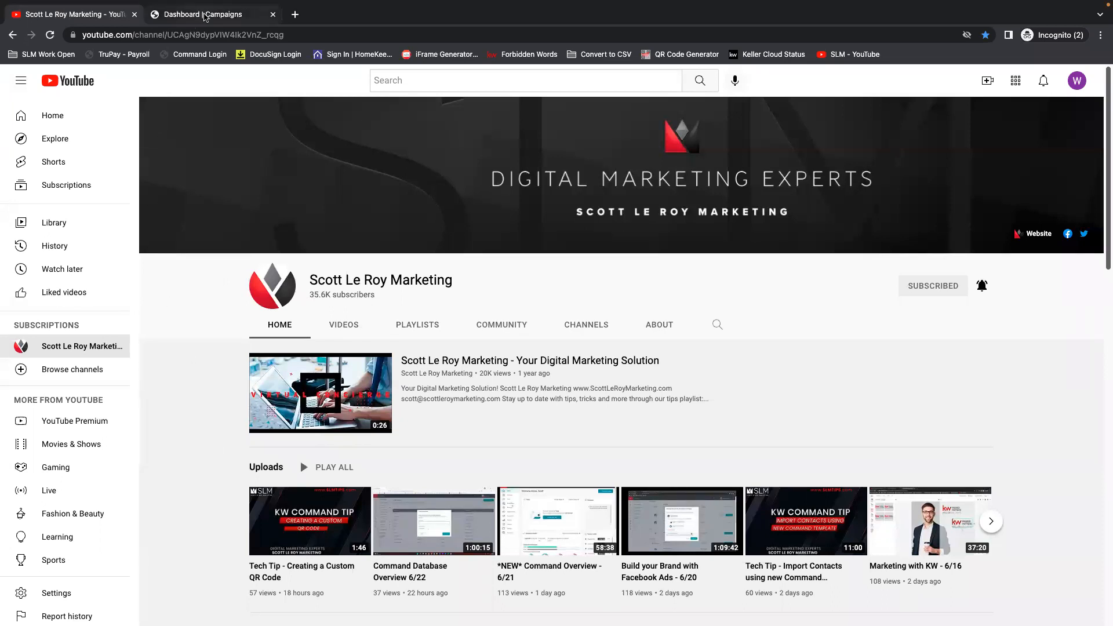
pyautogui.click(205, 16)
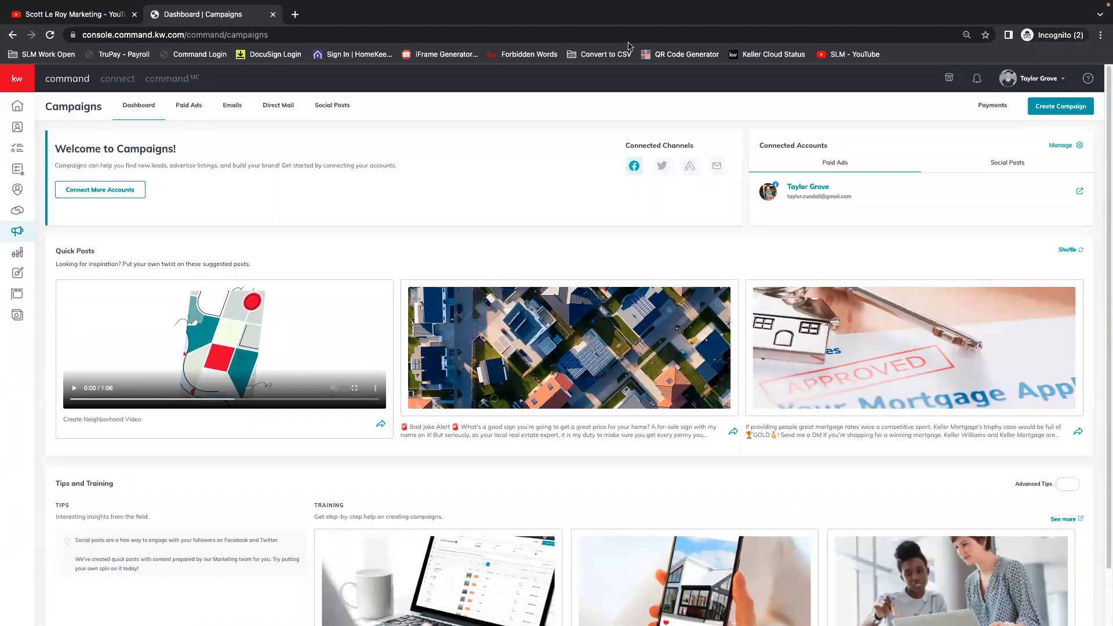
# Turn Advanced Tips on to view the advanced training in Tips and Training, and turn it off again.
pyautogui.scroll(-1, 234, 360)
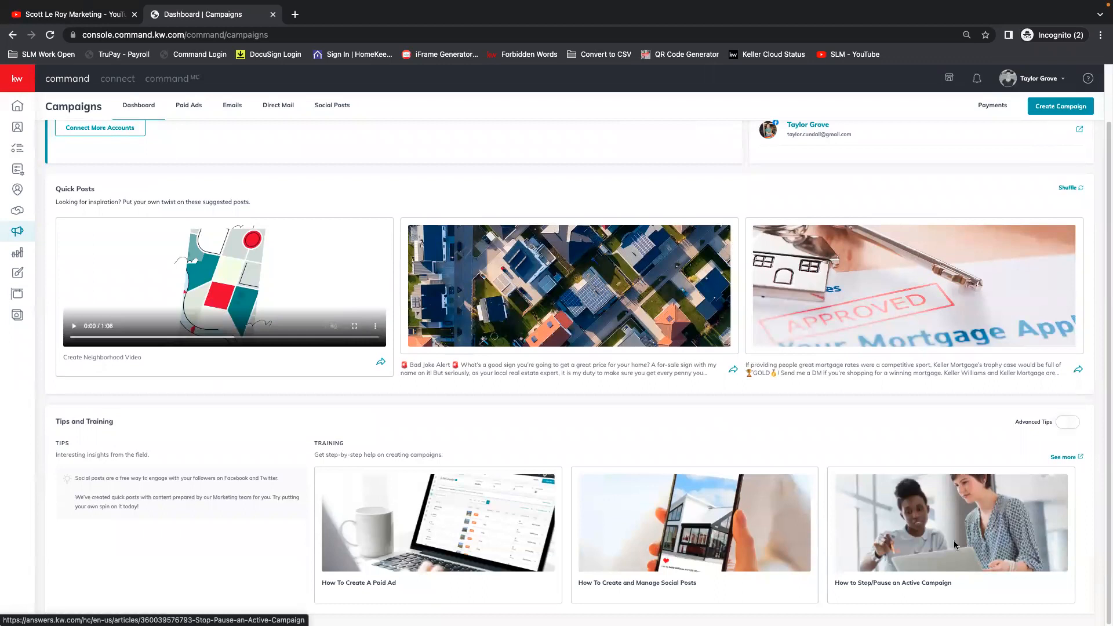
pyautogui.click(1061, 425)
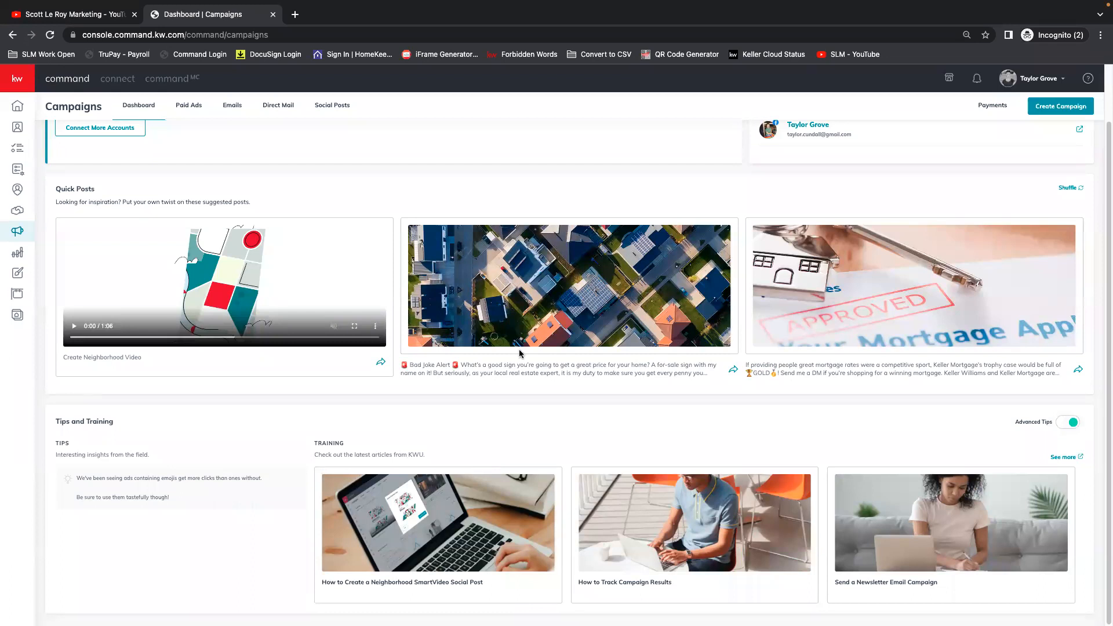
pyautogui.click(1076, 423)
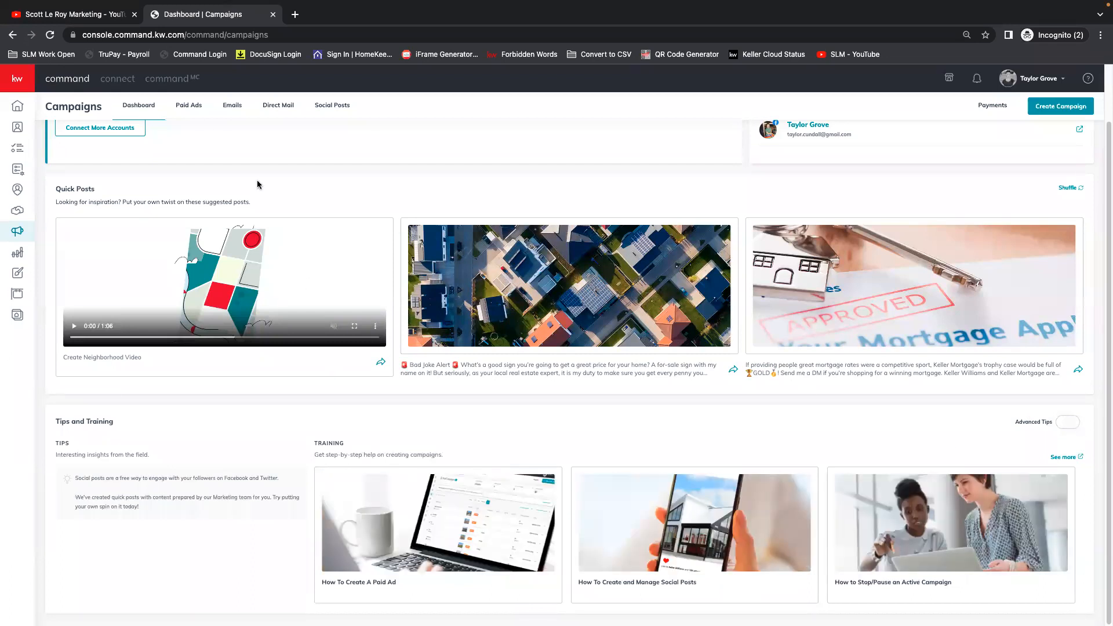
# Open the Paid Ads campaigns and view the reporting period options, leaving the period unchanged.
pyautogui.click(182, 110)
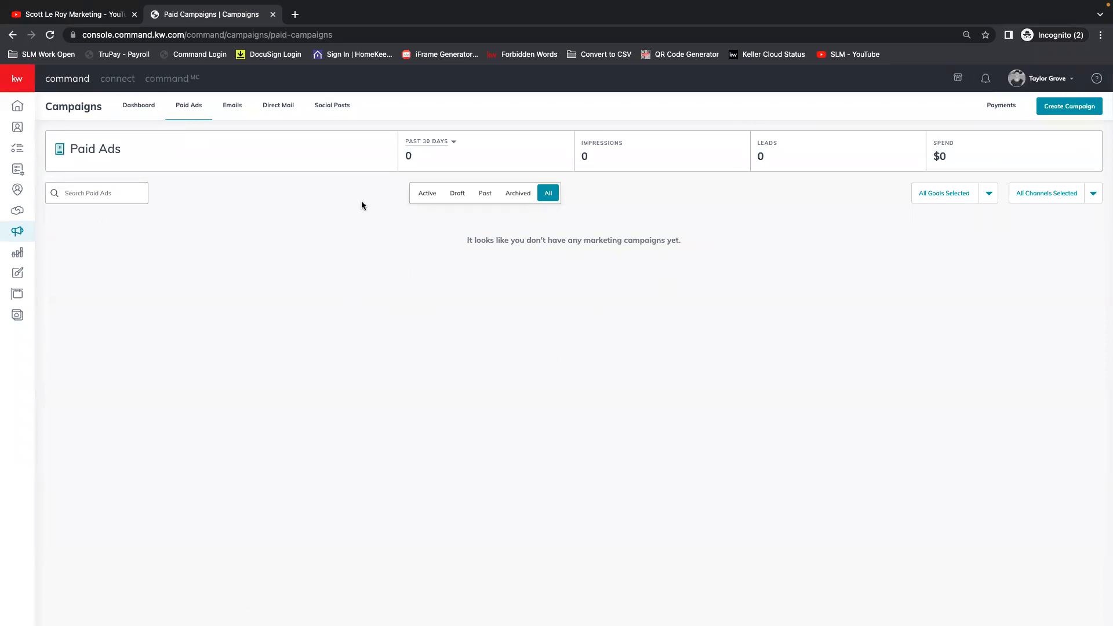
pyautogui.click(450, 143)
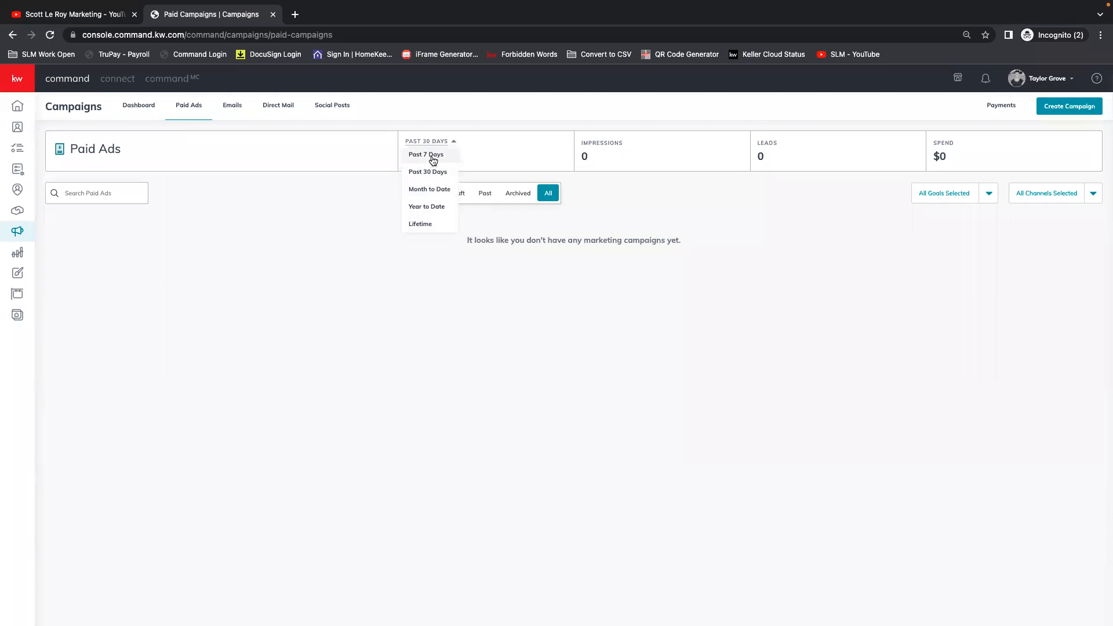
pyautogui.click(524, 149)
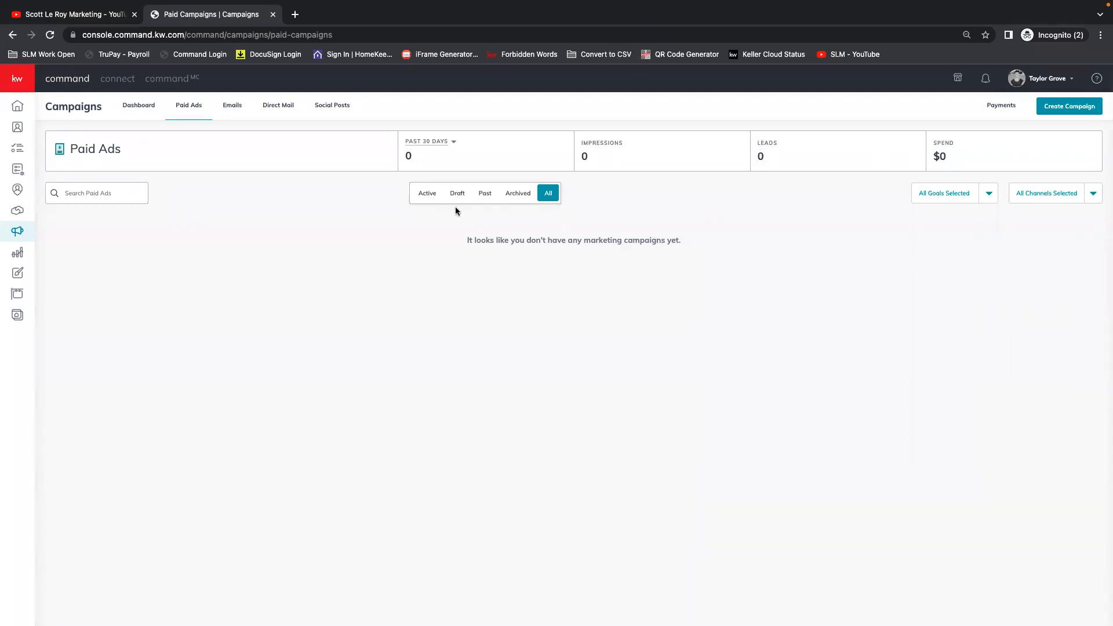
# Open the Emails campaigns, view the channel filter options without changing them, and open the Direct Mail campaigns.
pyautogui.click(233, 106)
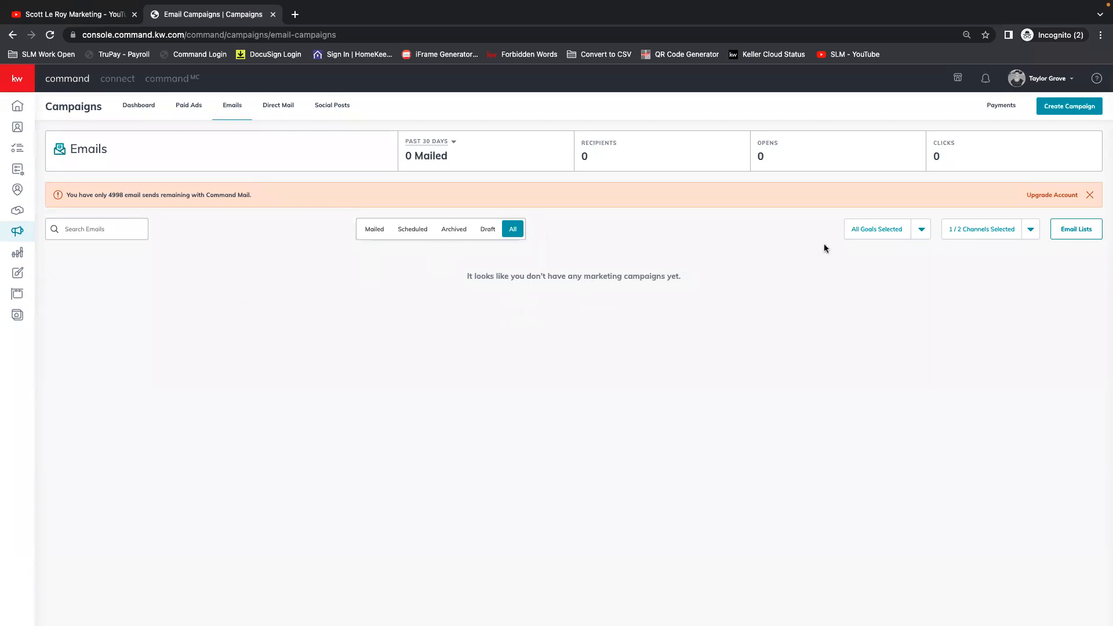
pyautogui.click(986, 235)
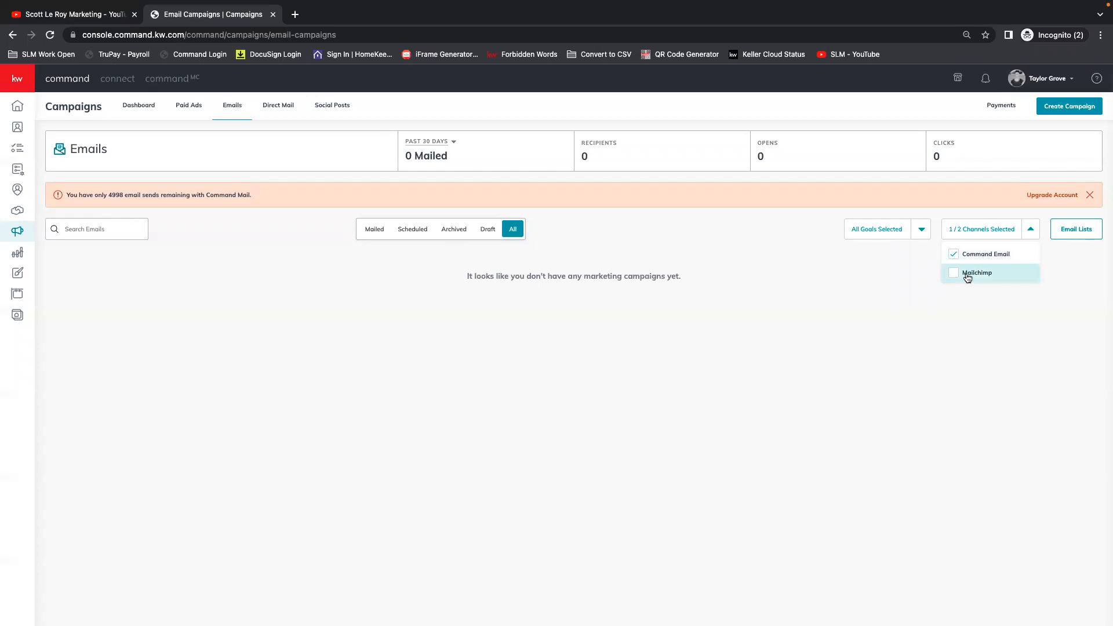
pyautogui.click(1031, 229)
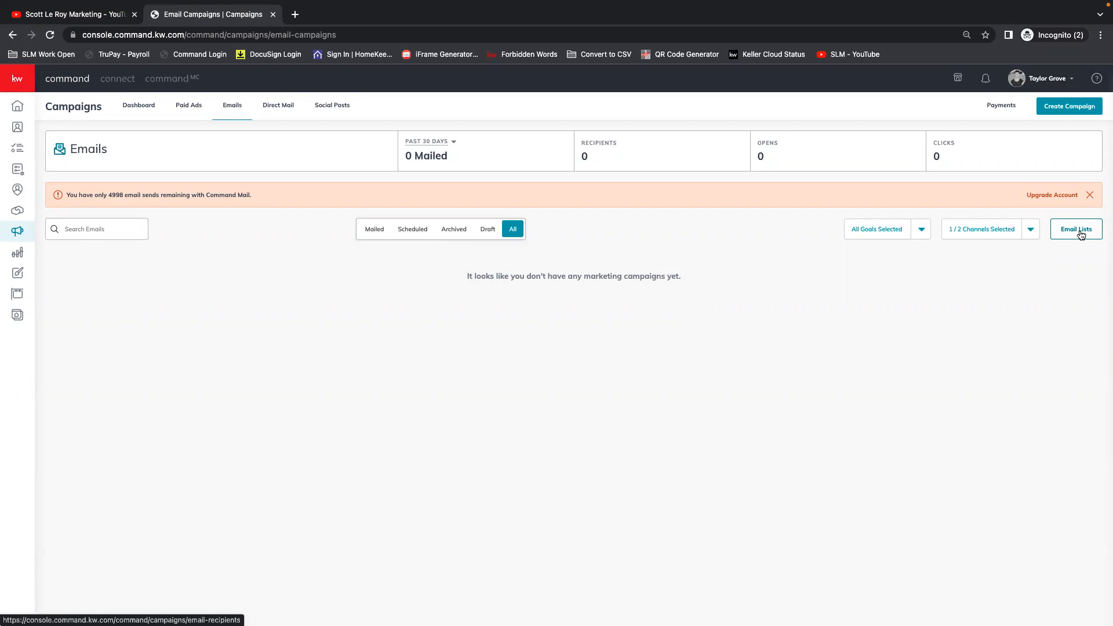
pyautogui.click(277, 110)
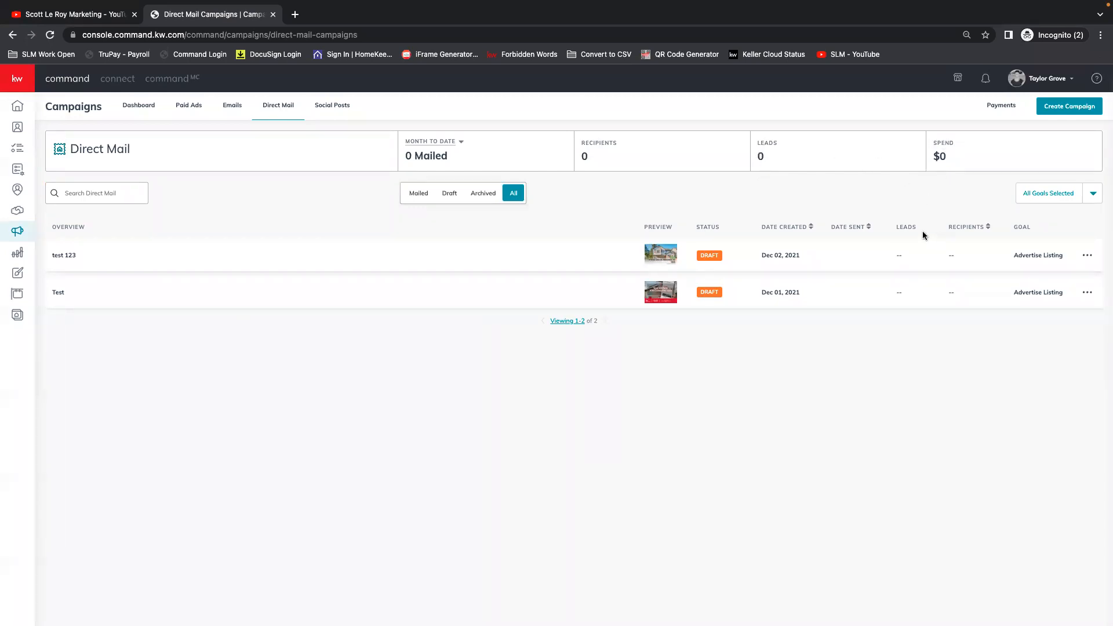
# Open Social Posts, view the calendar by Month, and set it back to Week.
pyautogui.click(339, 107)
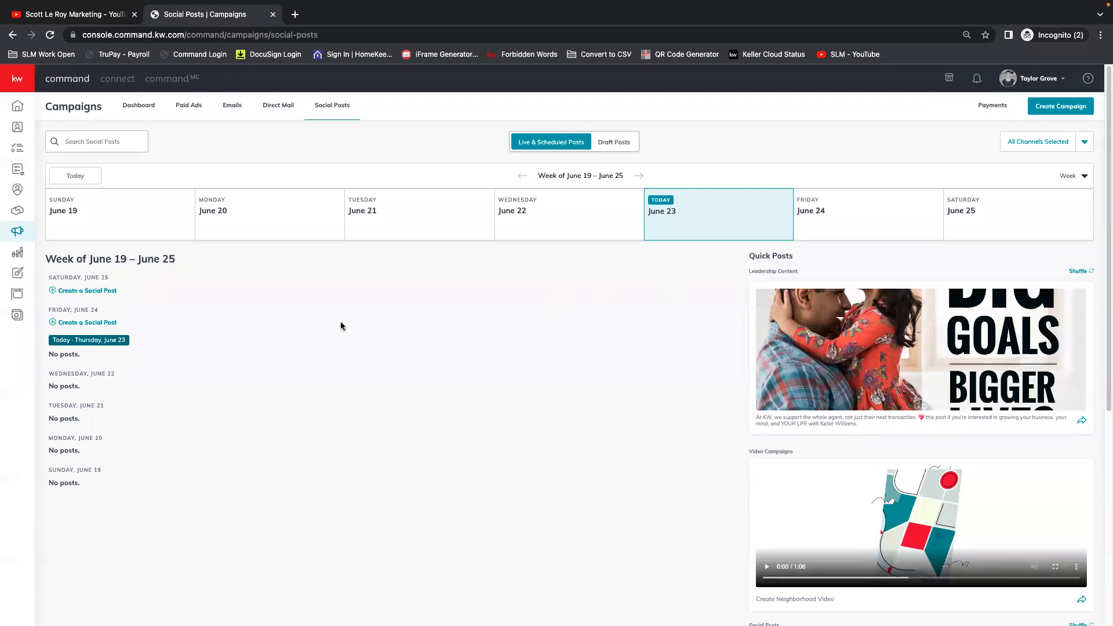
pyautogui.click(1068, 176)
pyautogui.click(1051, 215)
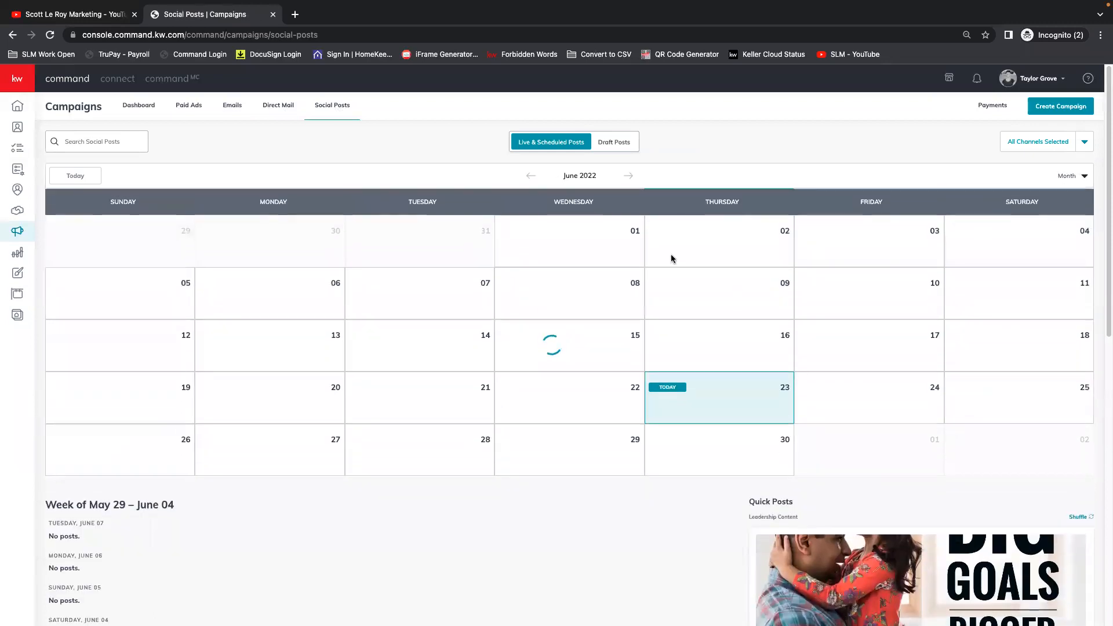
pyautogui.scroll(-1, 746, 387)
pyautogui.scroll(1, 732, 350)
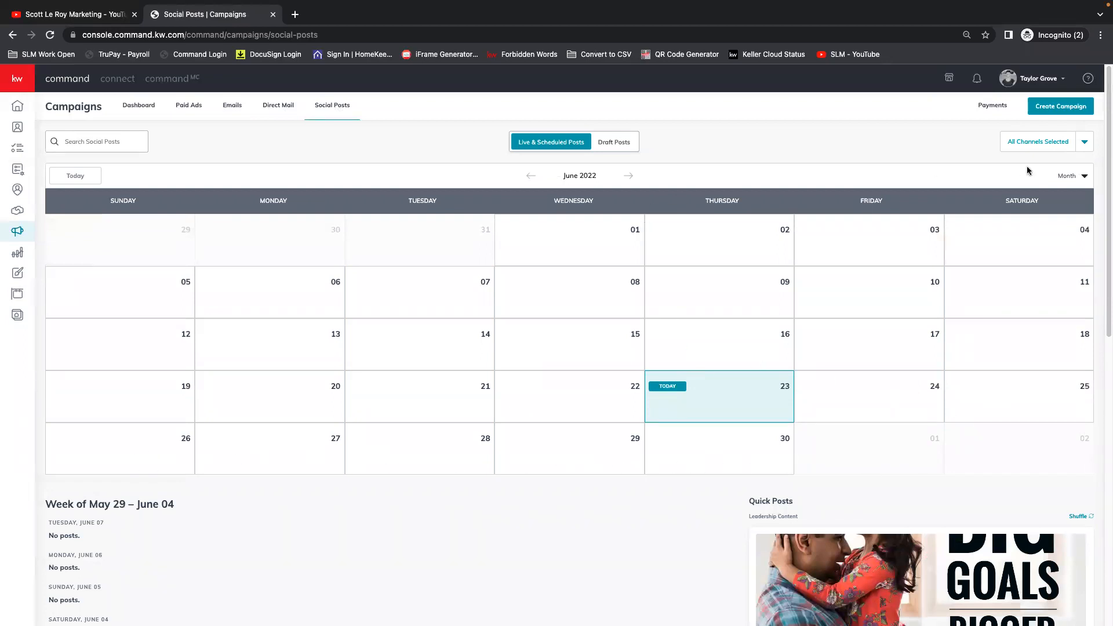
pyautogui.click(1072, 178)
pyautogui.click(1048, 216)
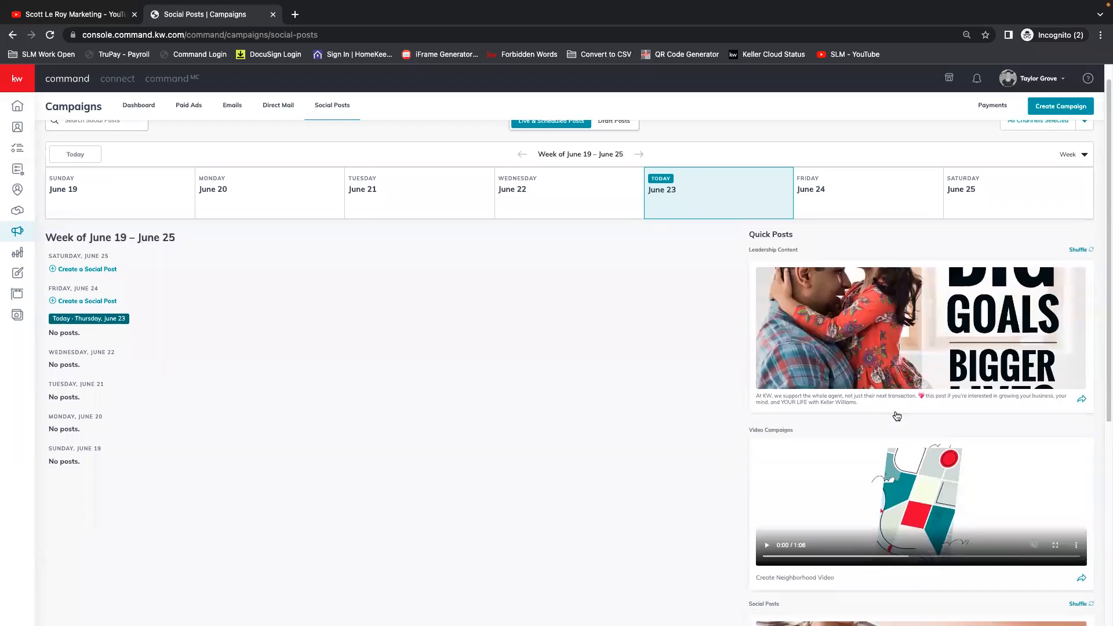
# Browse the Quick Posts and start a campaign from the Leadership Content post "Big Goals Bigger Lives".
pyautogui.scroll(-5, 896, 416)
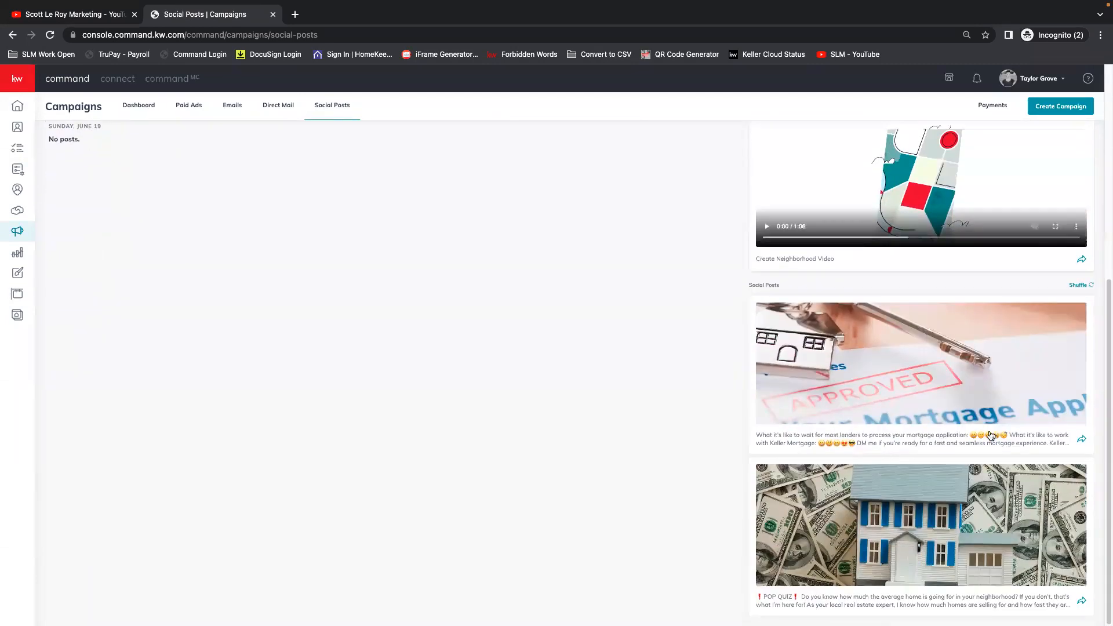
pyautogui.scroll(5, 898, 435)
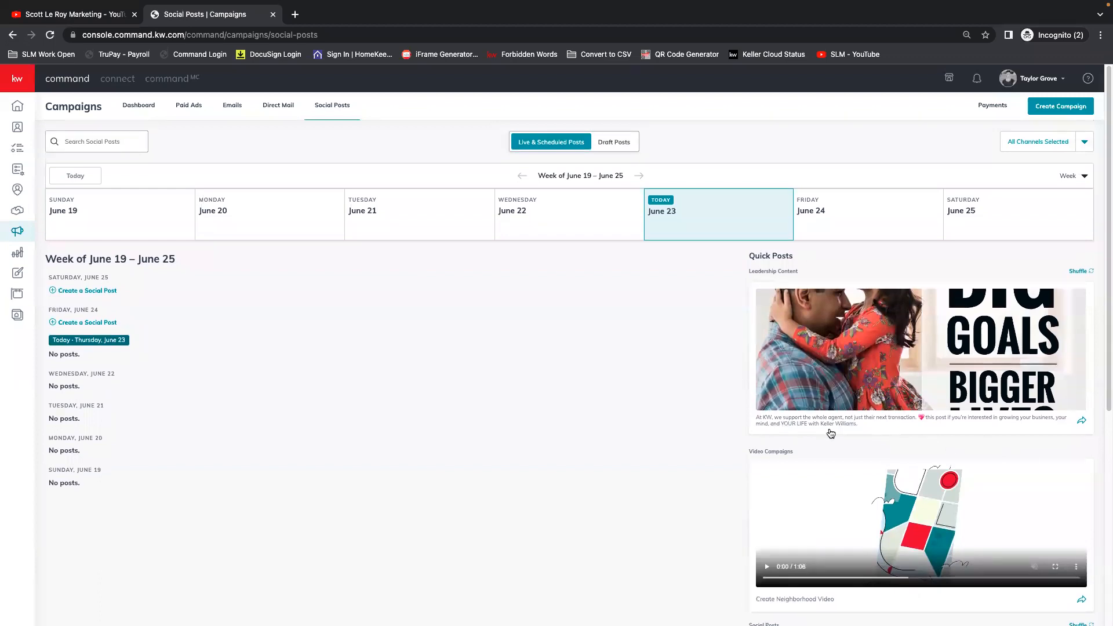
pyautogui.click(886, 419)
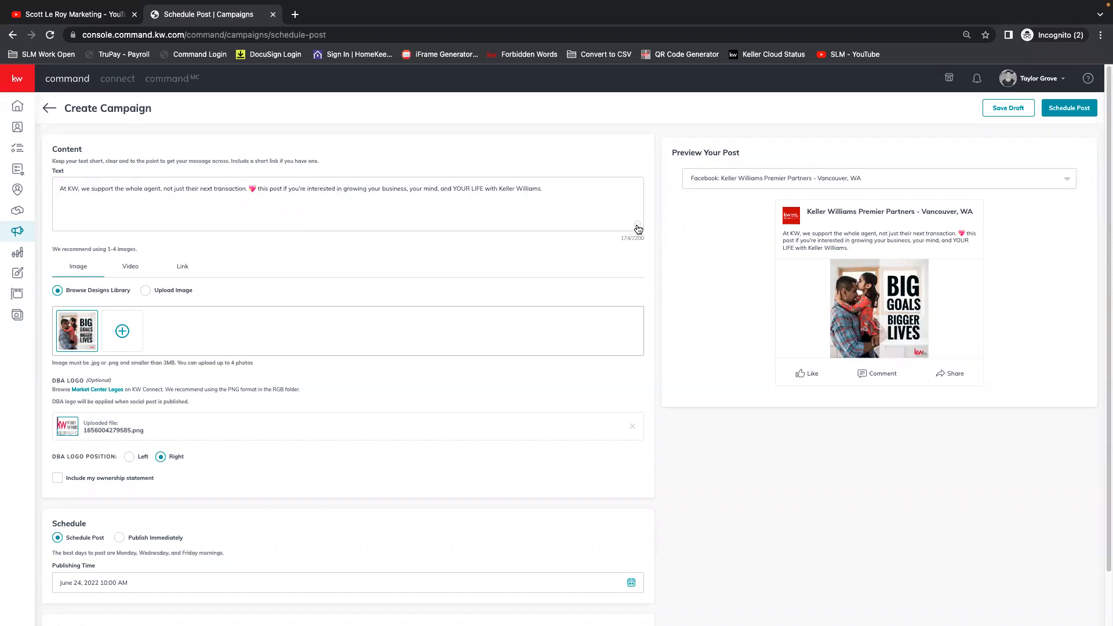
# Browse the emoji picker for the post's text and close it without adding an emoji.
pyautogui.click(638, 225)
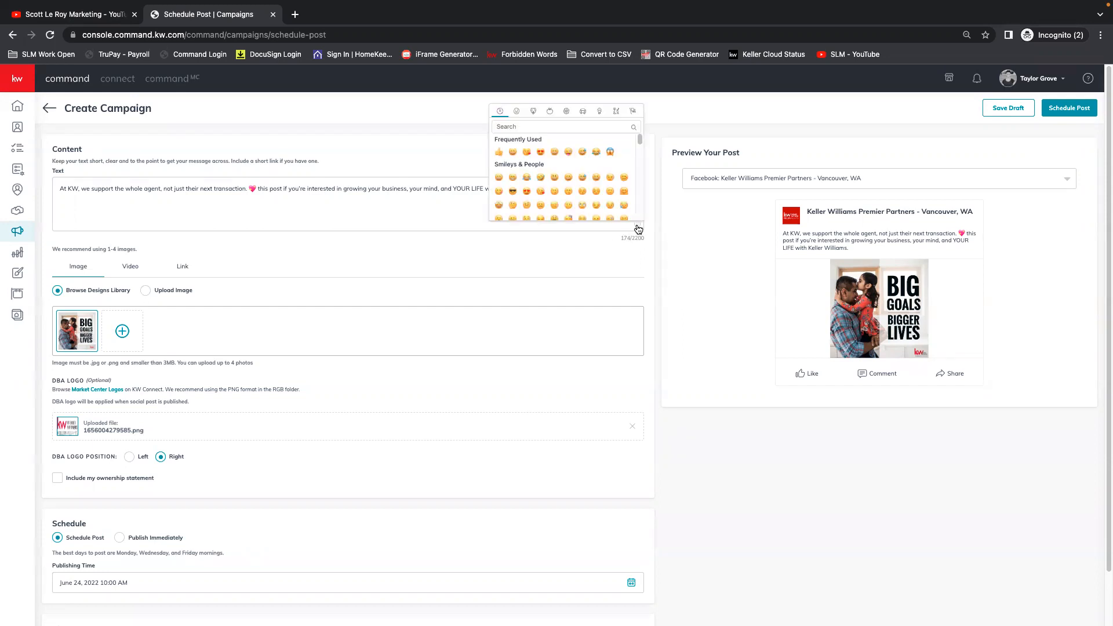
pyautogui.scroll(-3, 577, 185)
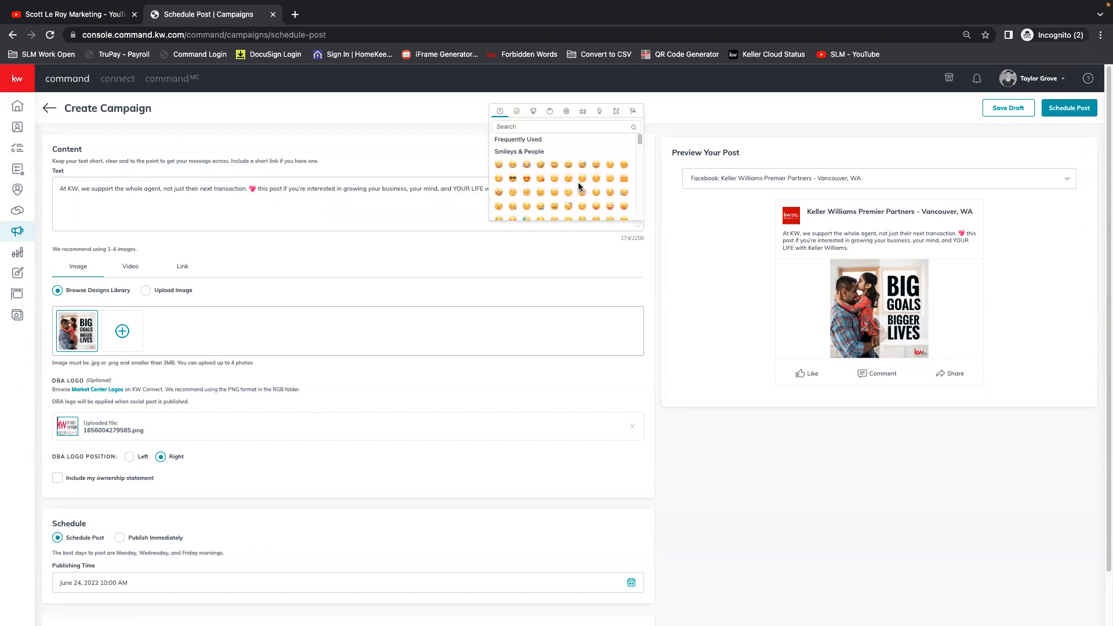
pyautogui.scroll(-3, 573, 179)
pyautogui.click(393, 207)
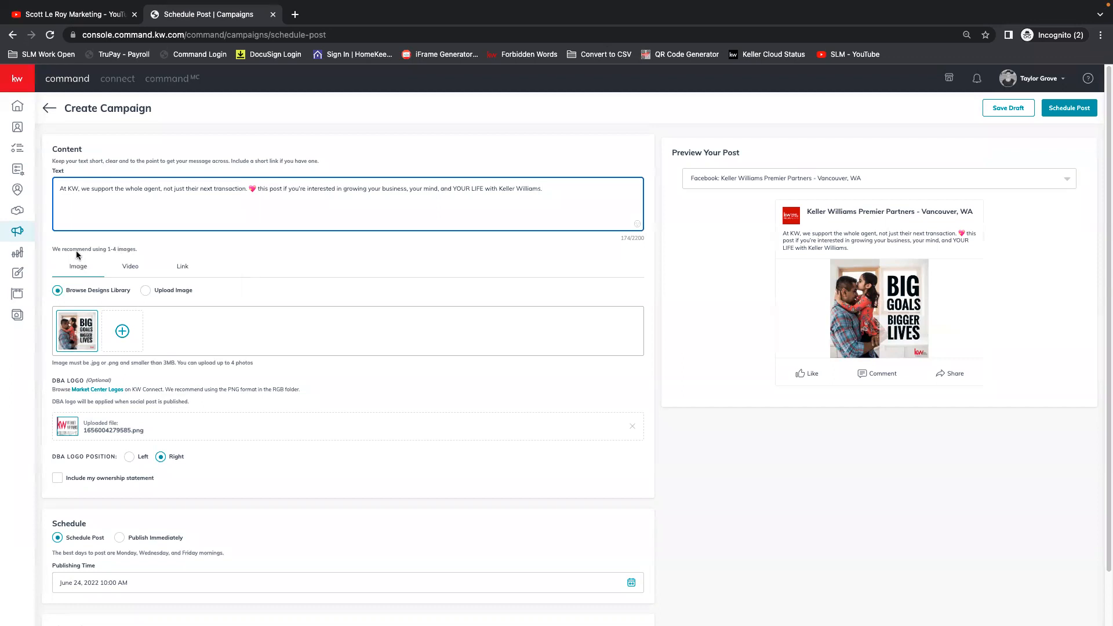
pyautogui.click(113, 252)
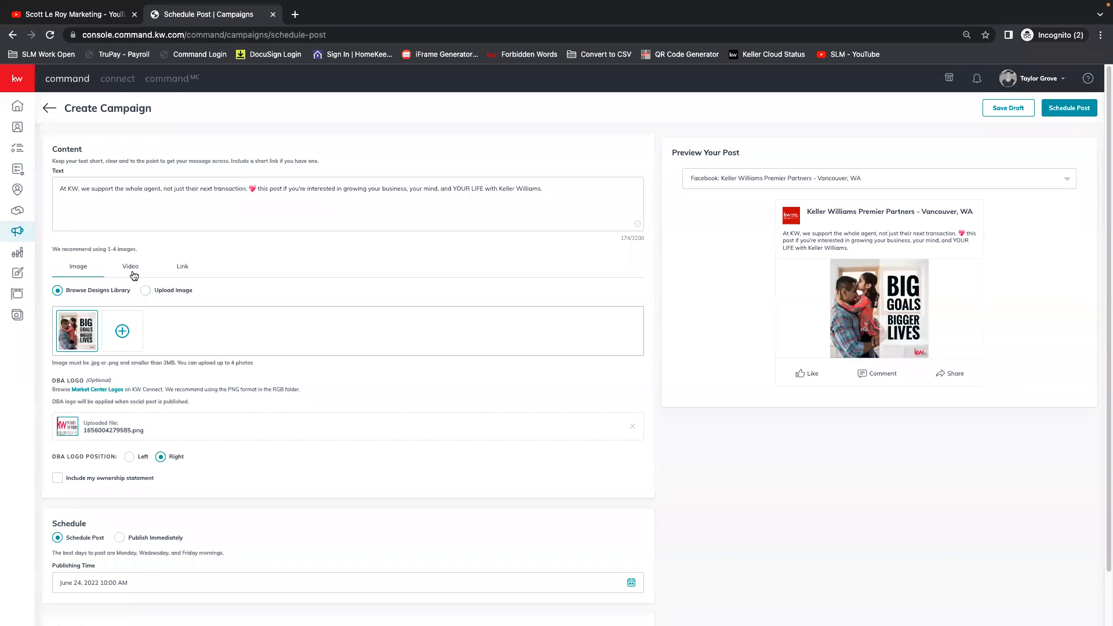
# Compare the post's Image, Video and Link content options, including Use a Video URL and Neighborhood Video, and return to Image.
pyautogui.click(181, 293)
pyautogui.click(85, 296)
pyautogui.click(133, 270)
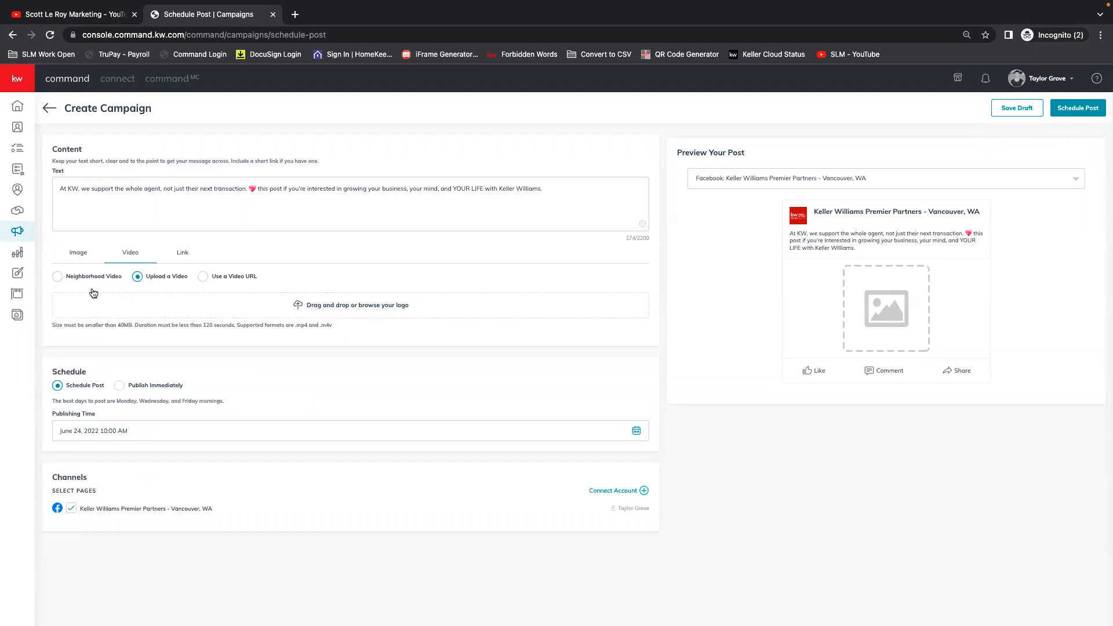
pyautogui.click(219, 279)
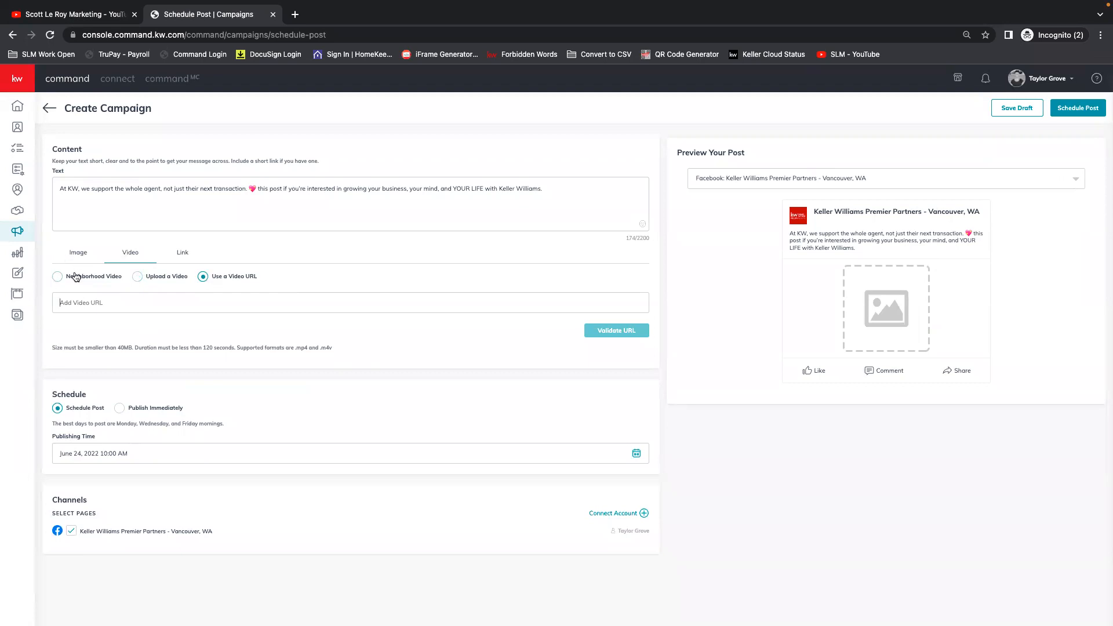
pyautogui.click(57, 277)
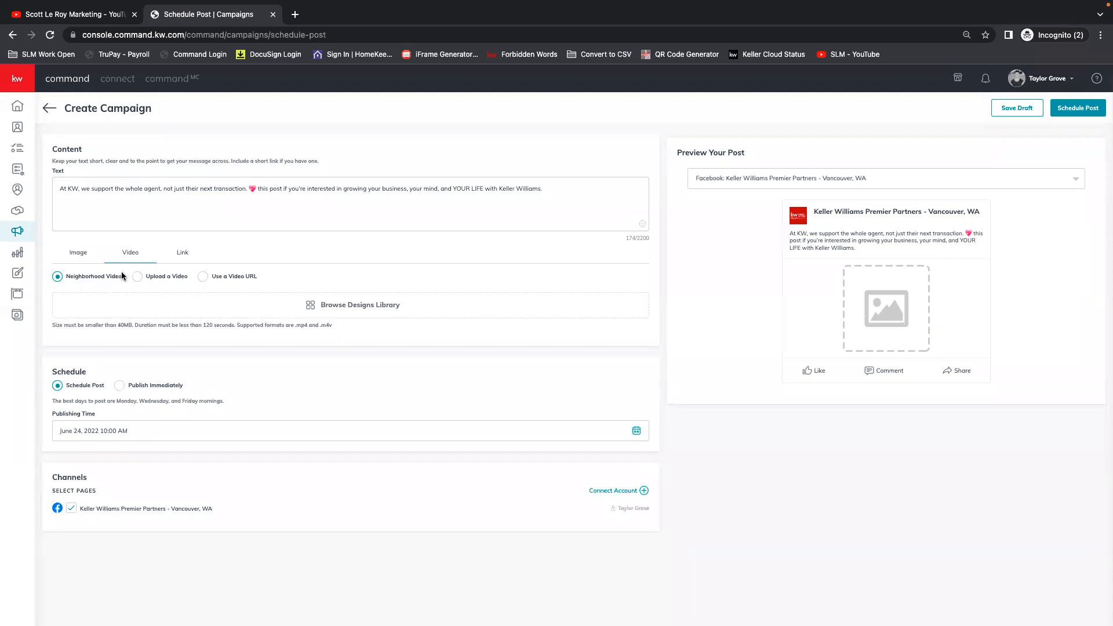
pyautogui.click(183, 254)
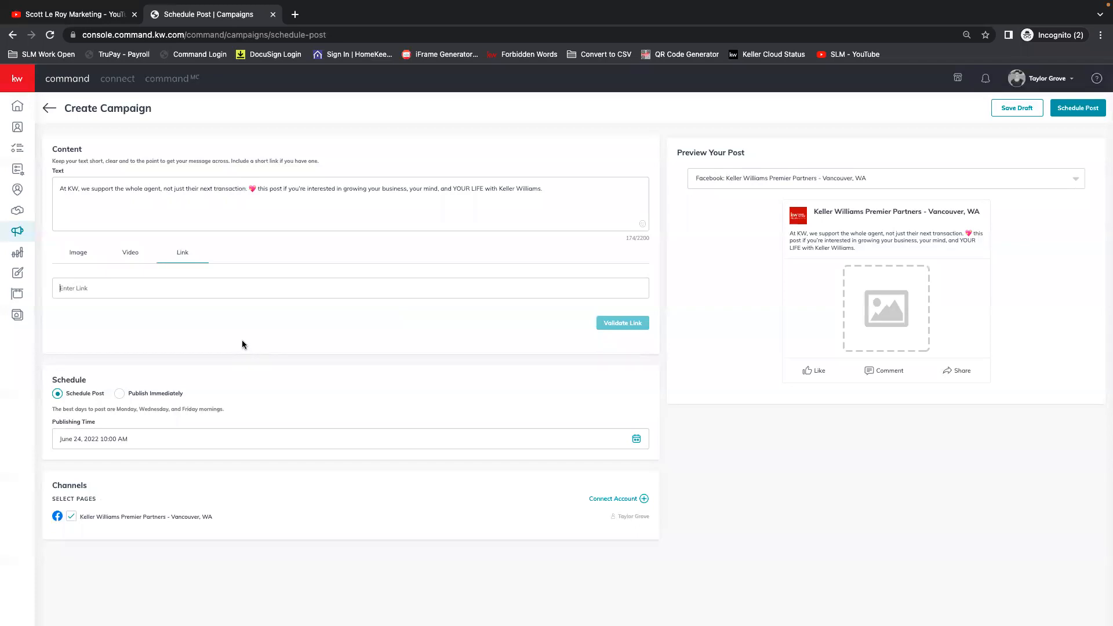
pyautogui.click(81, 253)
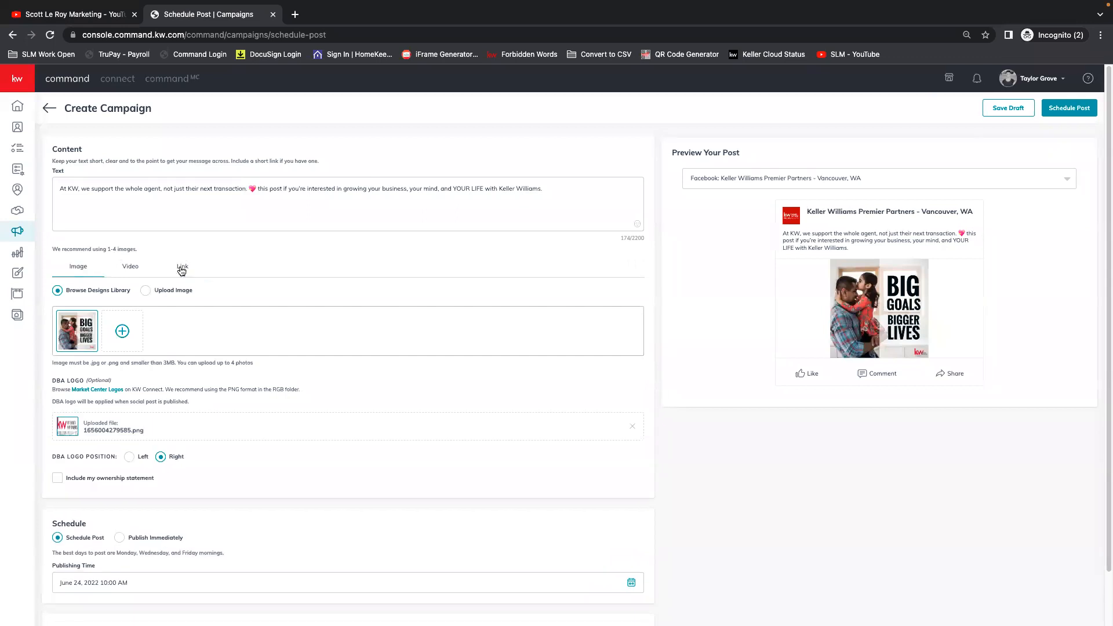
# Set the DBA logo position to Left, and try Publish Immediately before setting the post back to Schedule Post.
pyautogui.scroll(-1, 273, 394)
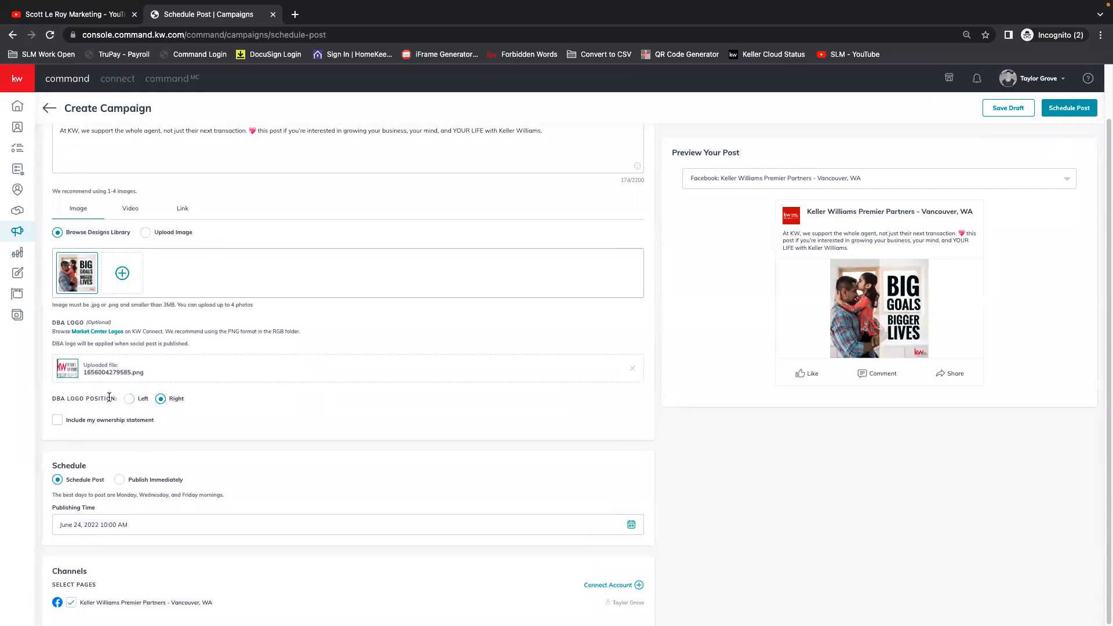
pyautogui.click(128, 400)
pyautogui.click(129, 399)
pyautogui.click(148, 478)
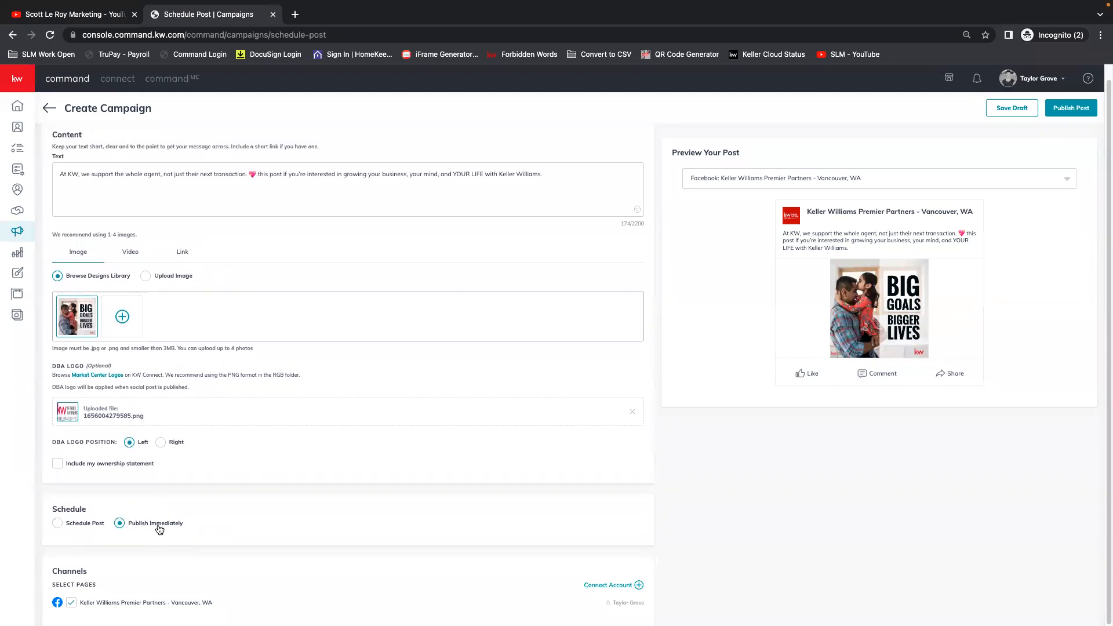
pyautogui.click(57, 524)
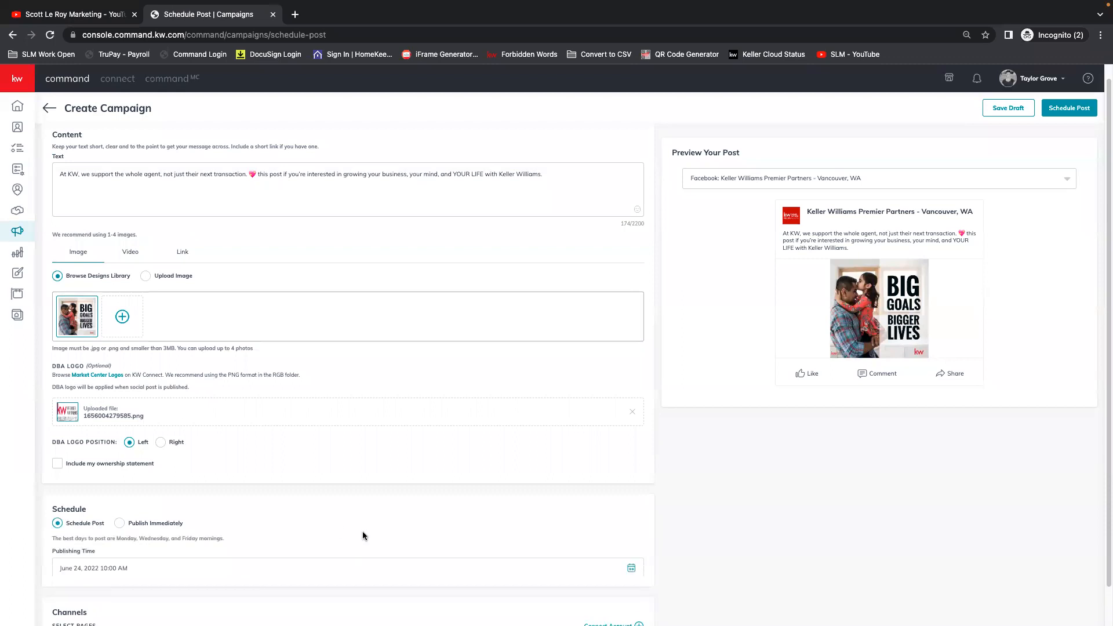
pyautogui.scroll(-1, 364, 536)
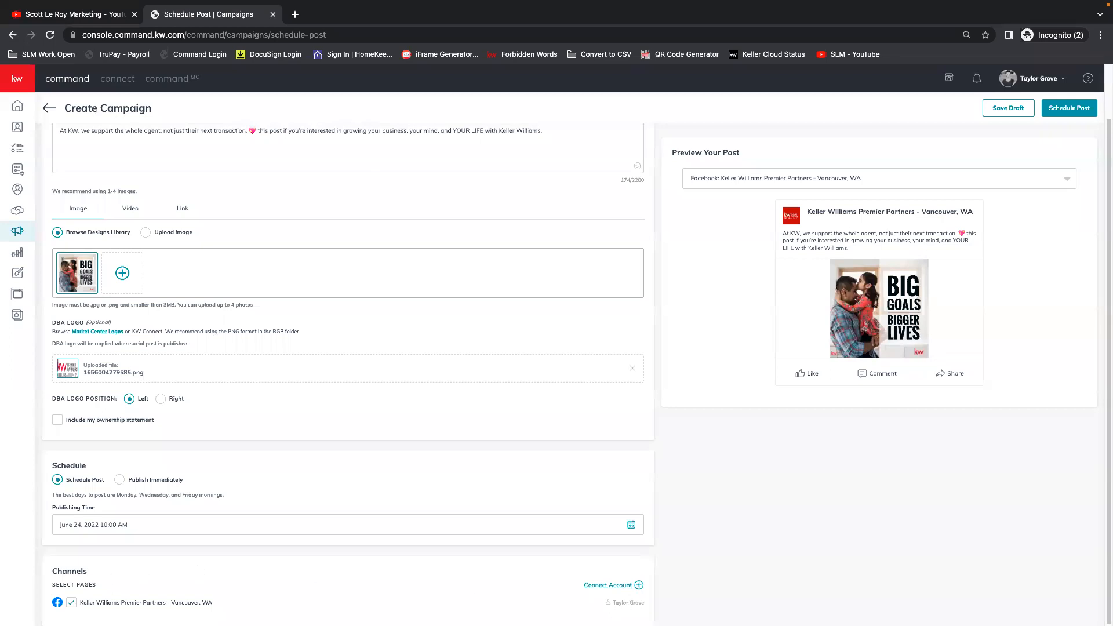
# View the post preview's account options, save the post as a draft, and return to Live & Scheduled Posts.
pyautogui.click(851, 176)
pyautogui.click(1068, 178)
pyautogui.click(1012, 111)
pyautogui.click(582, 375)
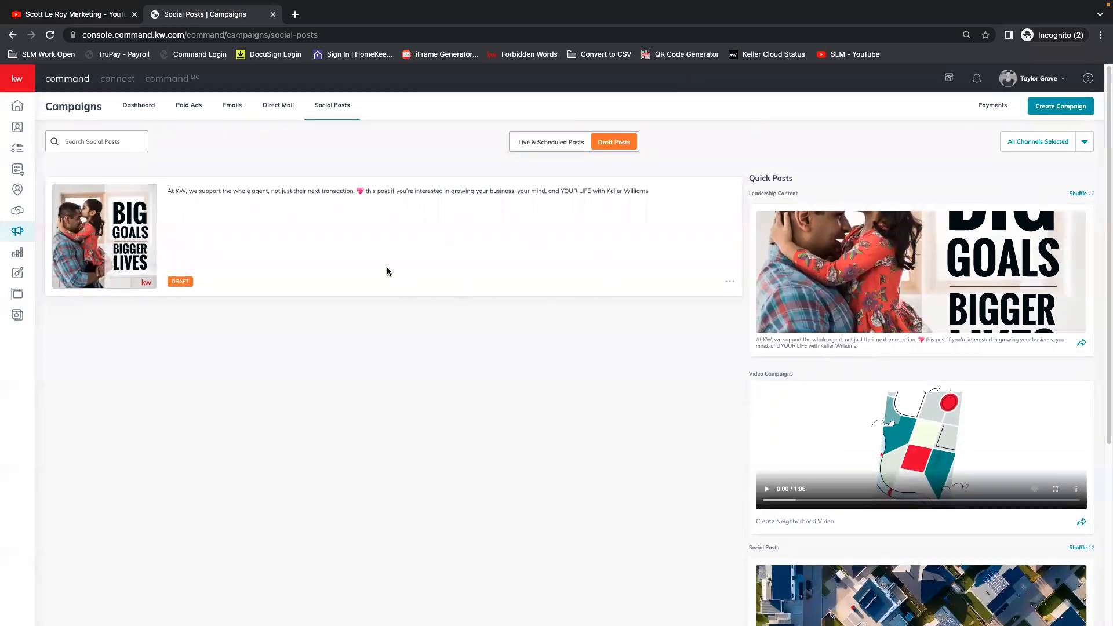
pyautogui.click(561, 146)
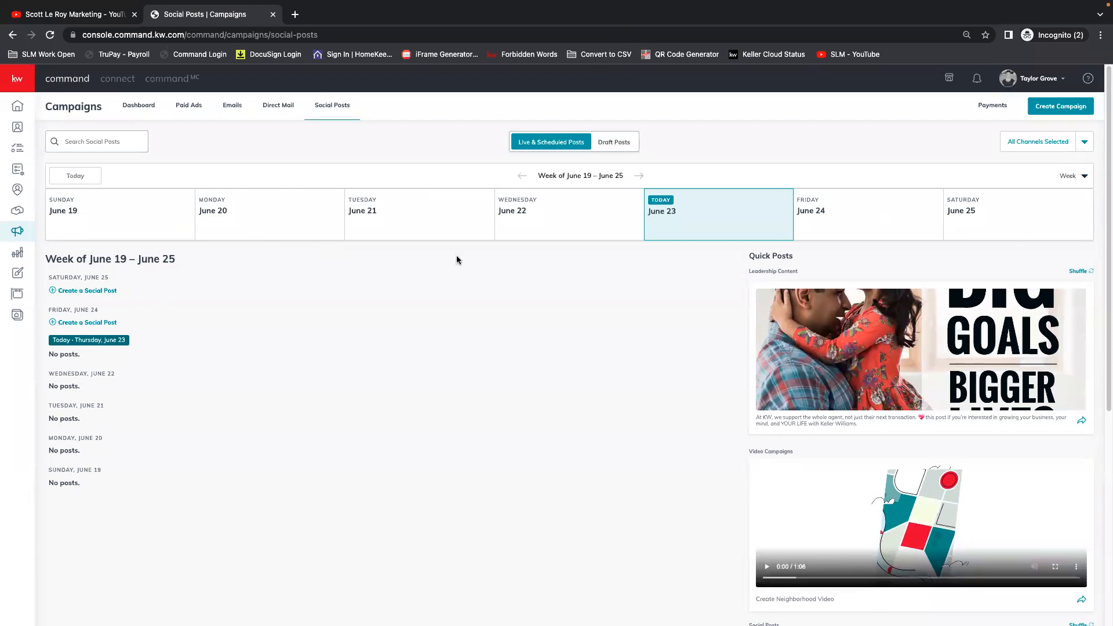
# Open the Designs area, view the design types offered for a new design, and close the Create Design dialog.
pyautogui.click(14, 80)
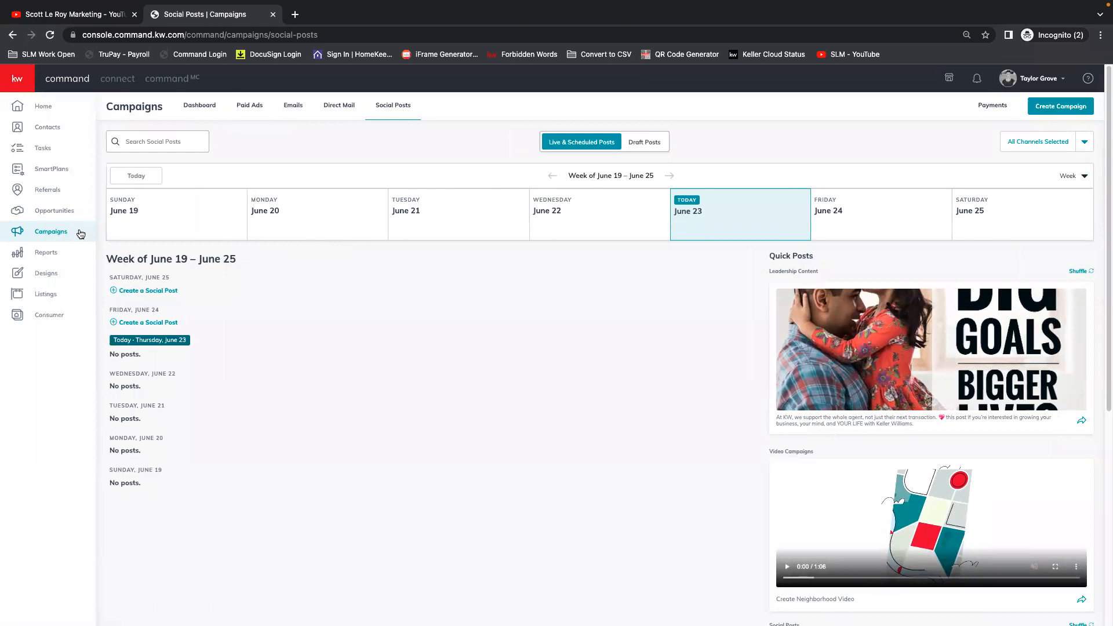
pyautogui.click(51, 276)
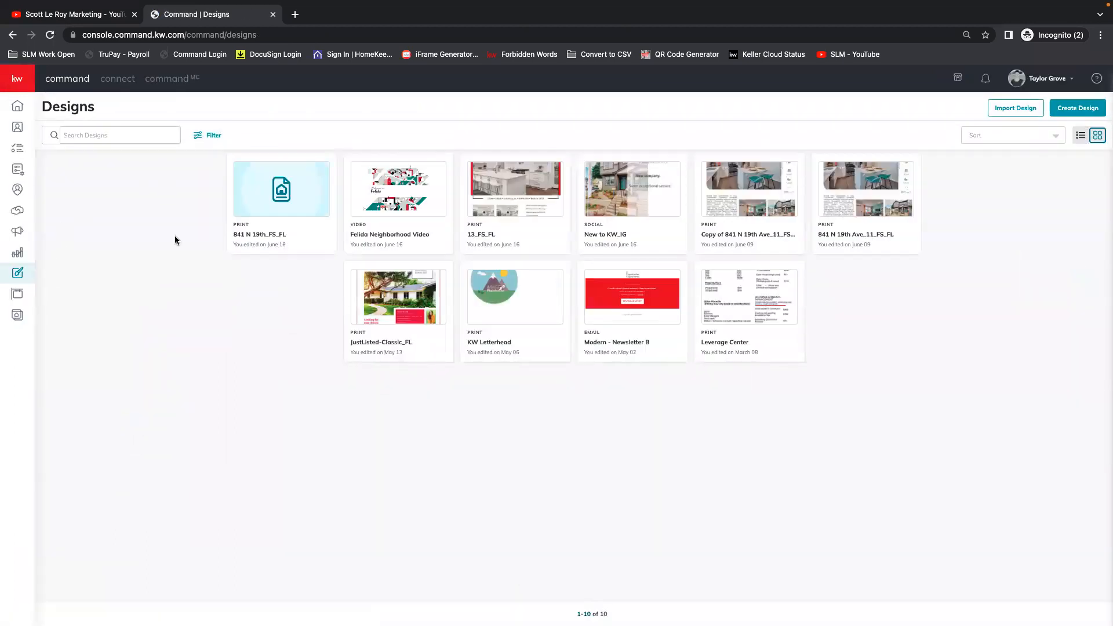
pyautogui.click(1074, 110)
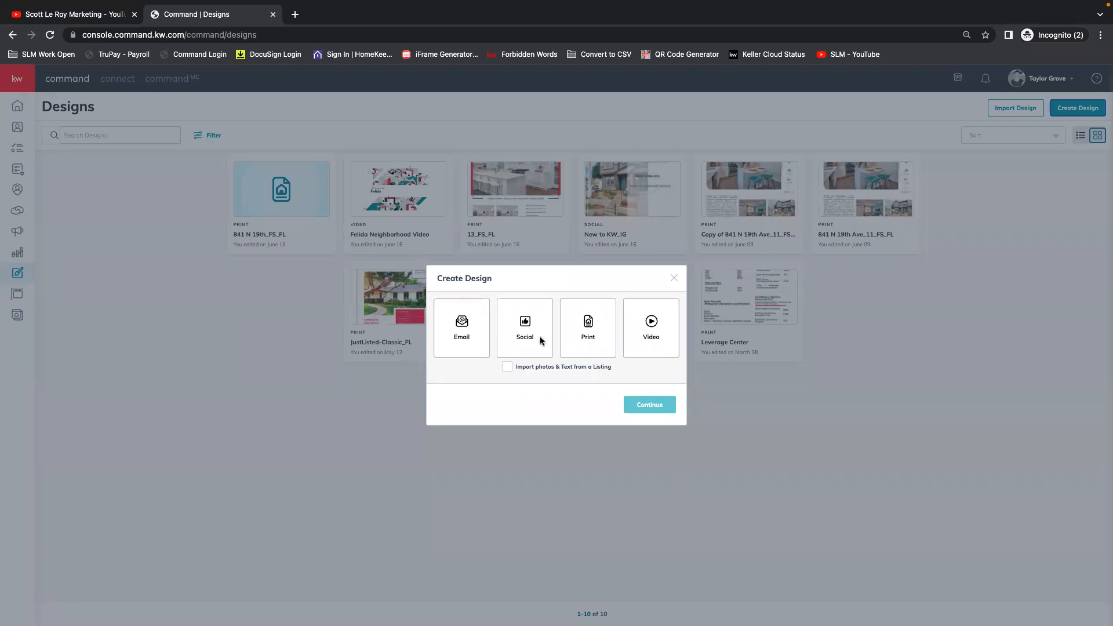
pyautogui.click(674, 279)
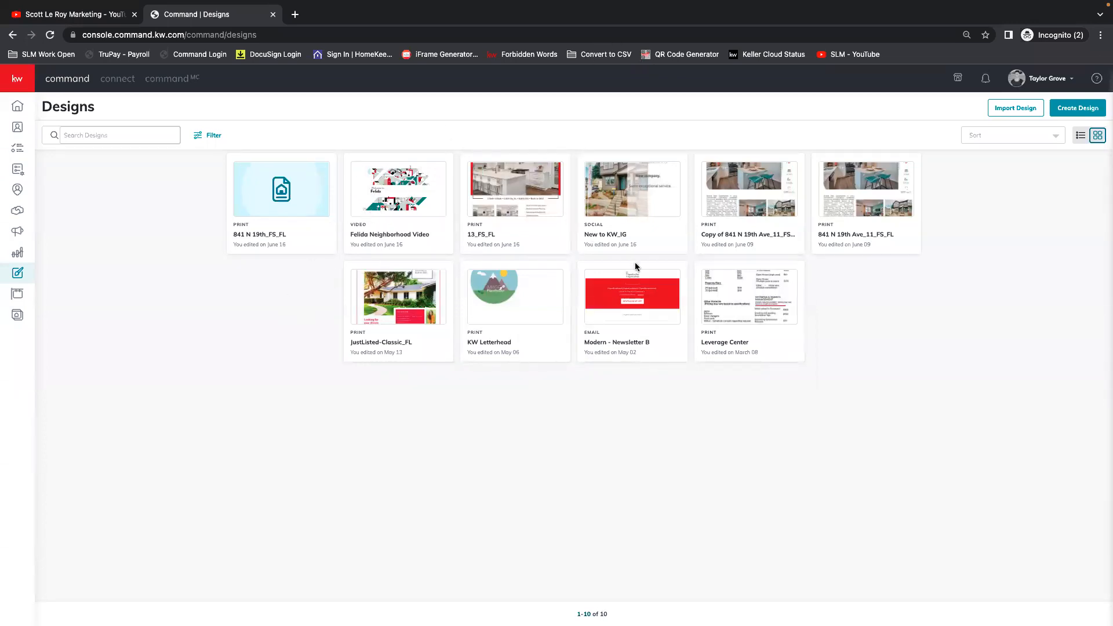
# Create a Social design without importing photos and text from a listing.
pyautogui.click(1078, 110)
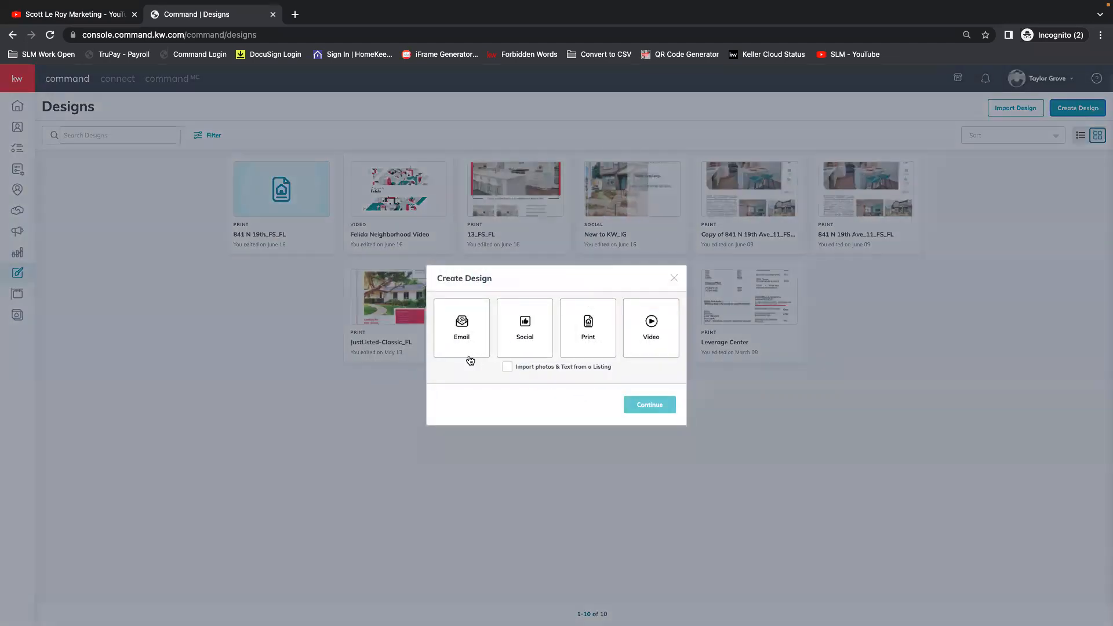
pyautogui.click(528, 329)
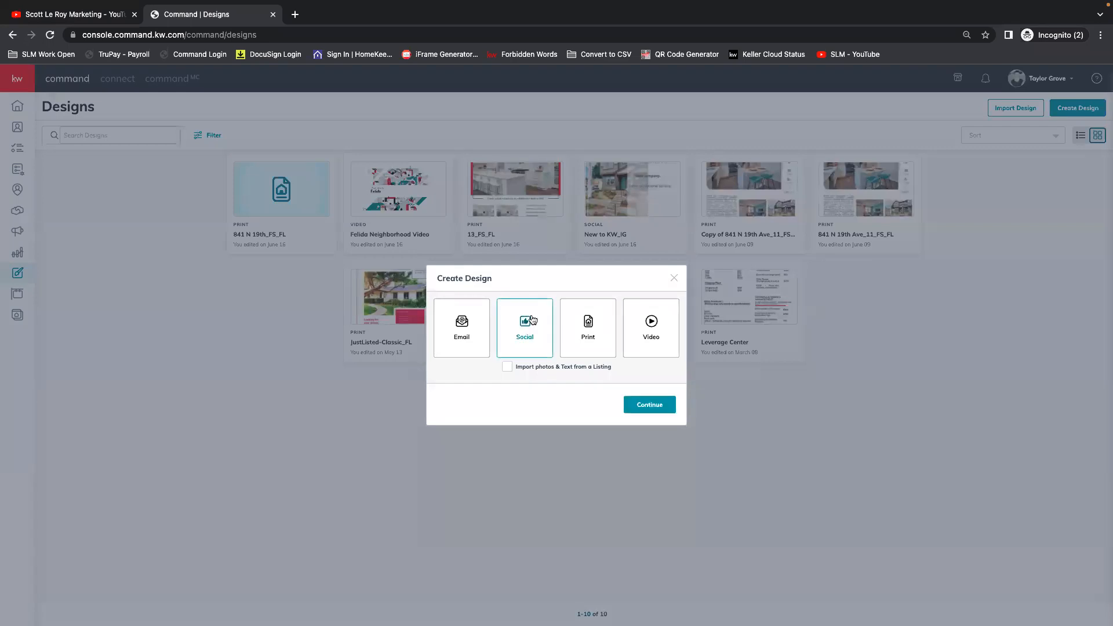
pyautogui.click(649, 405)
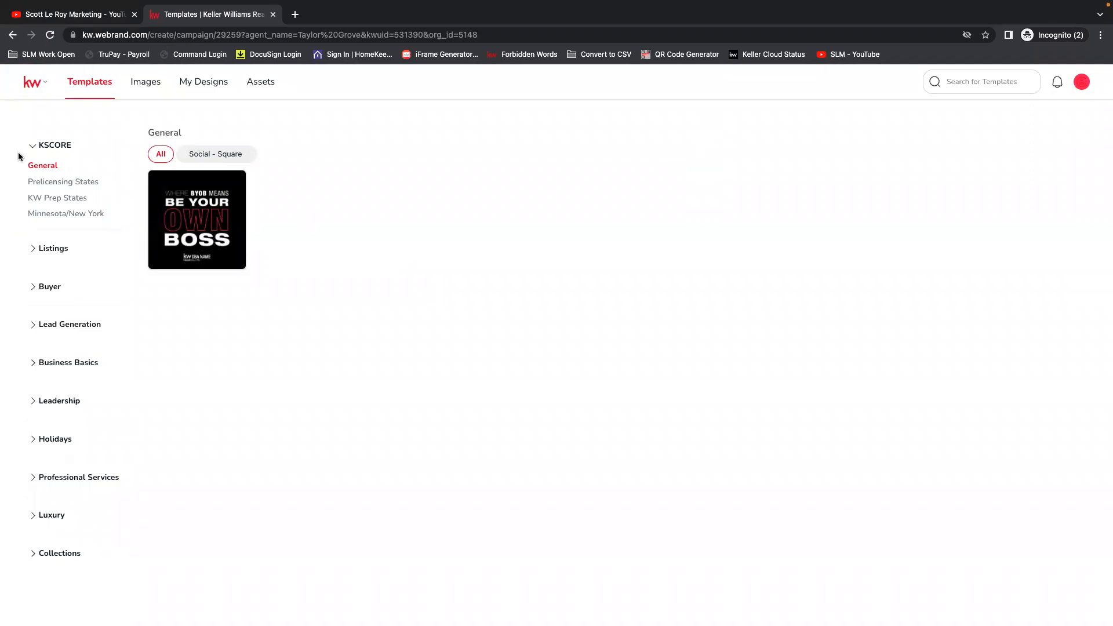
# Look through the template categories by collapsing KSCORE, expanding Listings and Buyer, and checking Lead Generation's subcategories before collapsing it again.
pyautogui.click(37, 145)
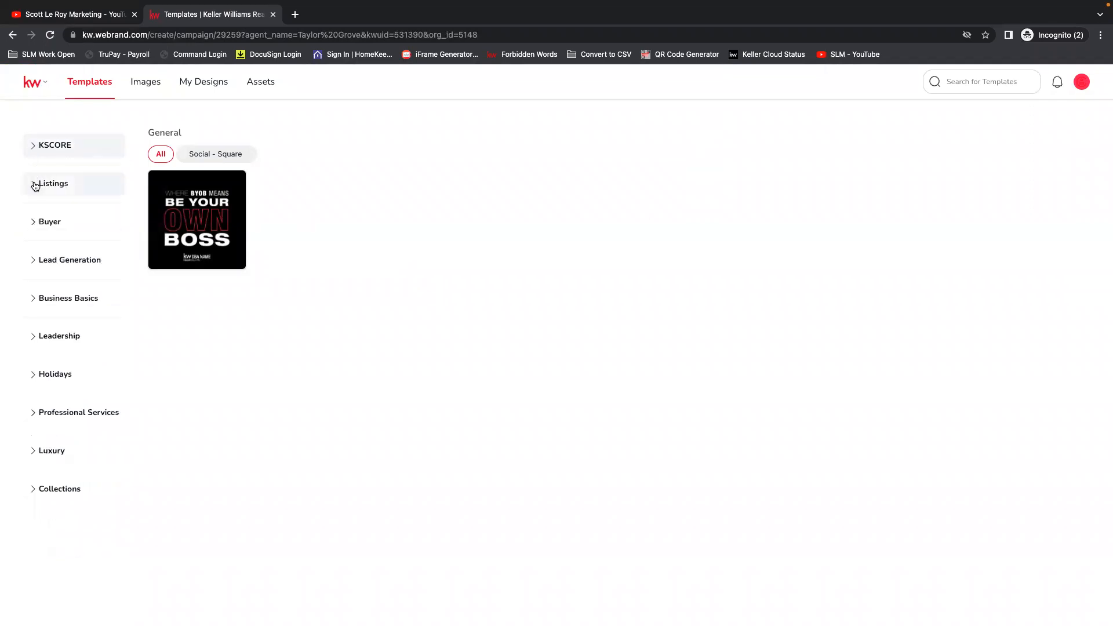
pyautogui.click(35, 184)
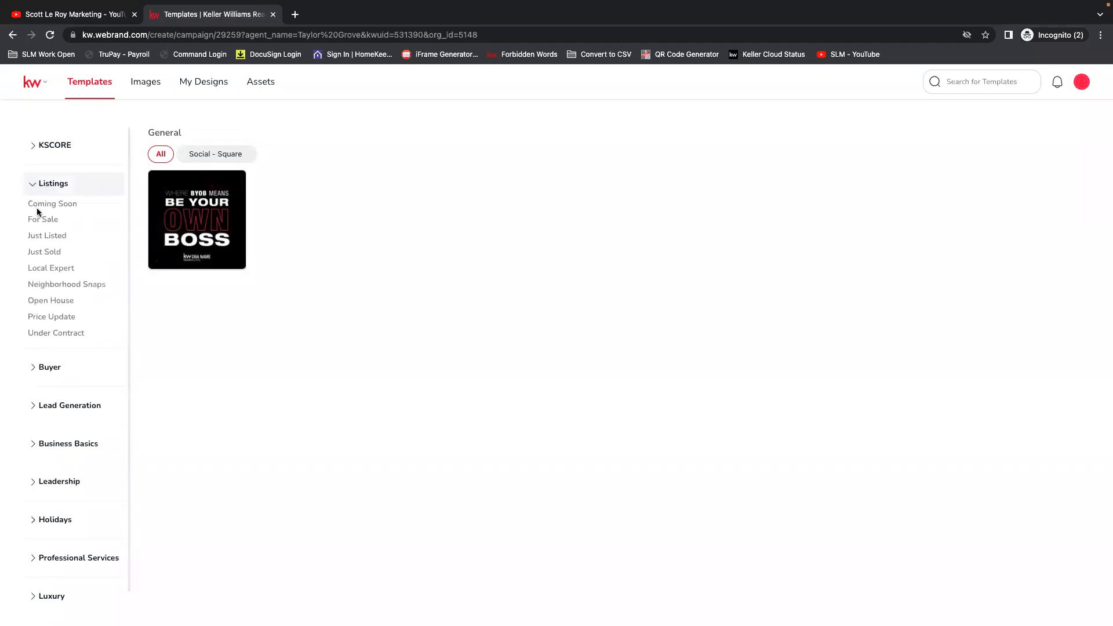
pyautogui.click(39, 371)
pyautogui.click(60, 445)
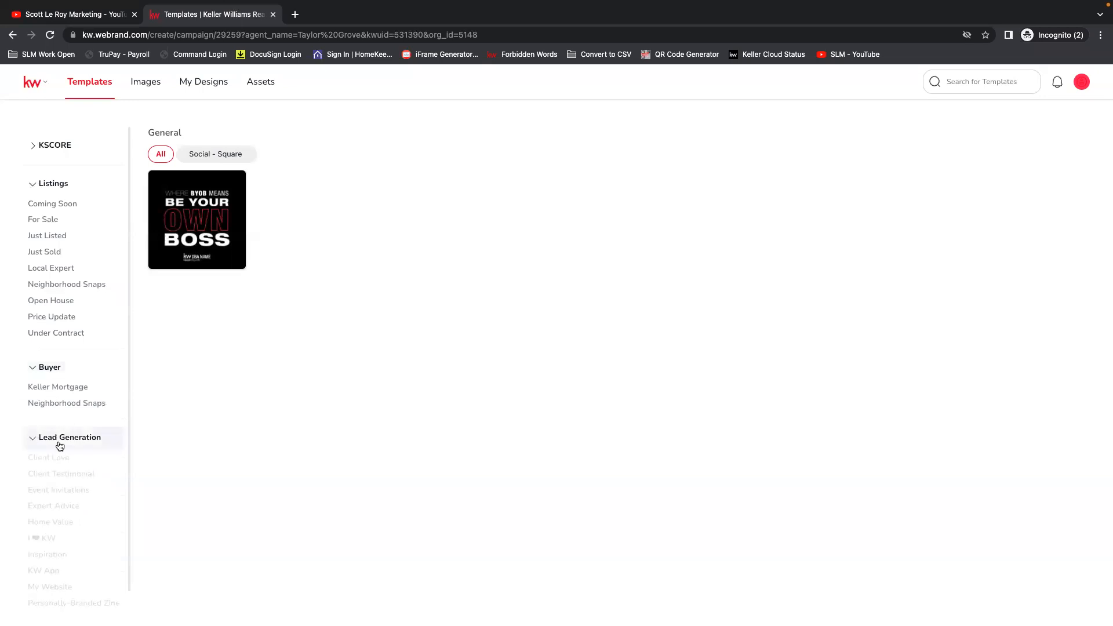
pyautogui.click(31, 440)
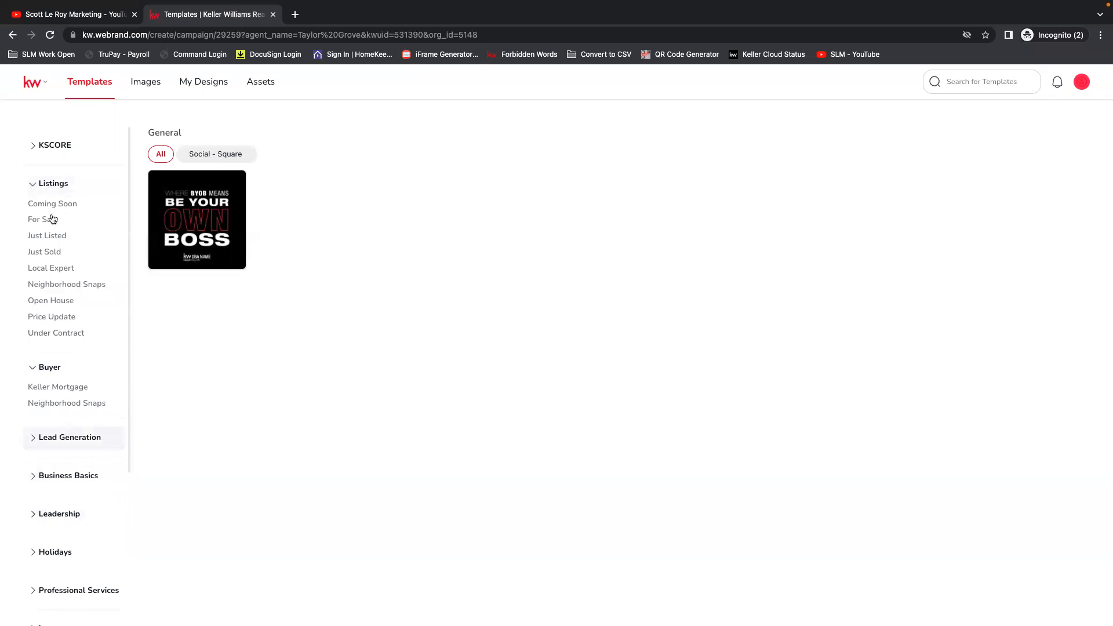
# Browse the Just Sold listing templates in all formats, and view those in the Social - Stories format.
pyautogui.click(50, 254)
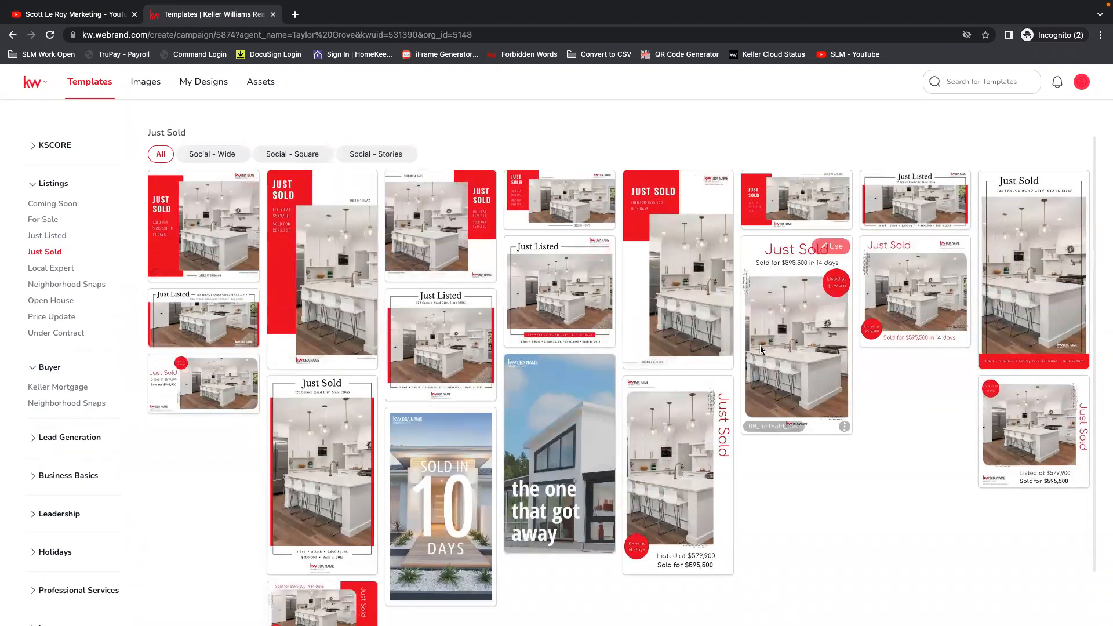
pyautogui.scroll(-3, 695, 290)
pyautogui.scroll(-5, 765, 344)
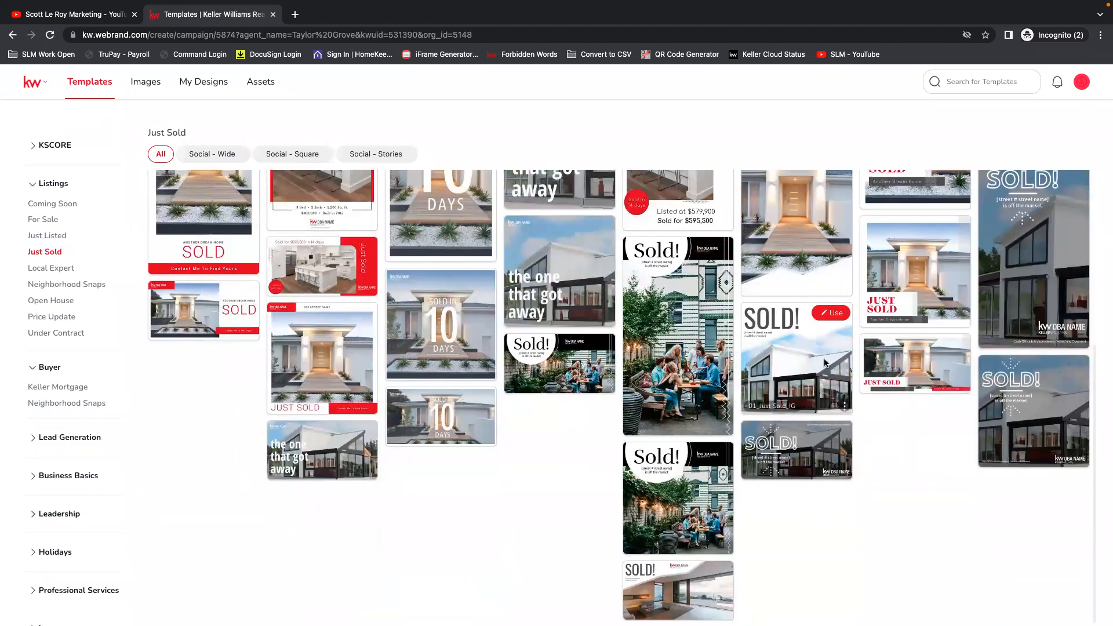
pyautogui.scroll(8, 637, 372)
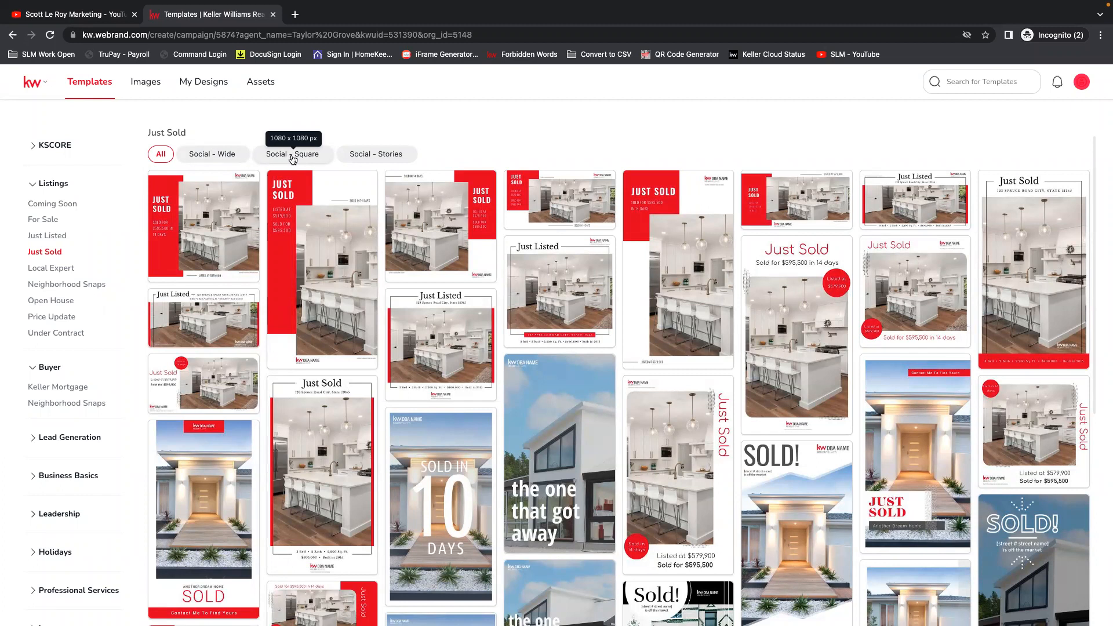
pyautogui.click(383, 156)
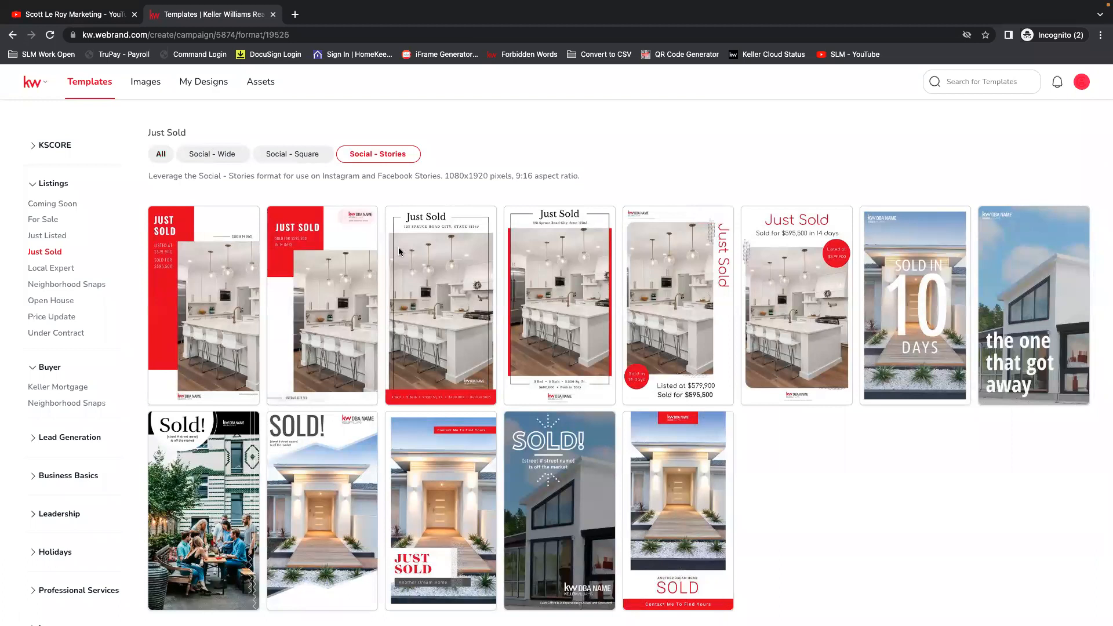
# Filter the Just Sold templates to Social - Wide, open Just Listed_06_FB for editing, and skip the Pages Menu introduction.
pyautogui.click(211, 157)
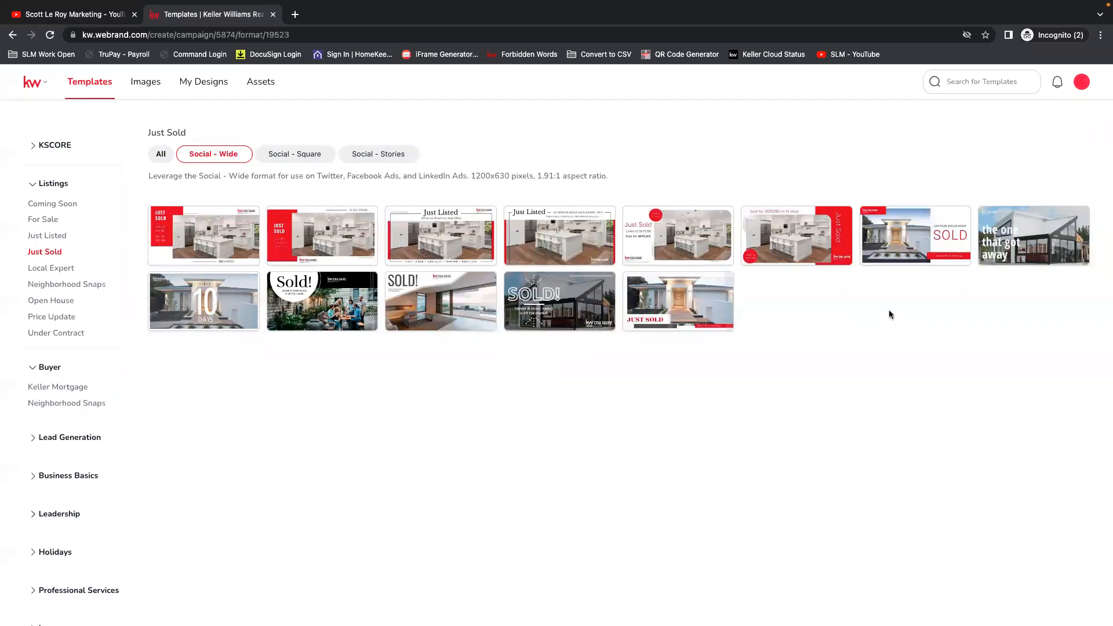
pyautogui.moveTo(476, 223)
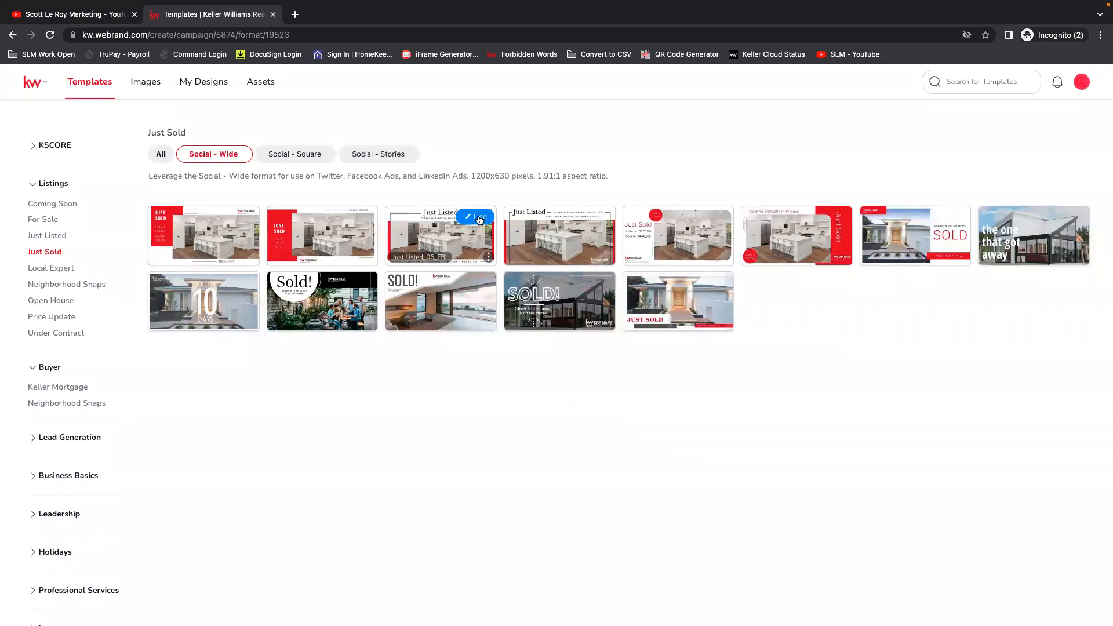
pyautogui.click(480, 218)
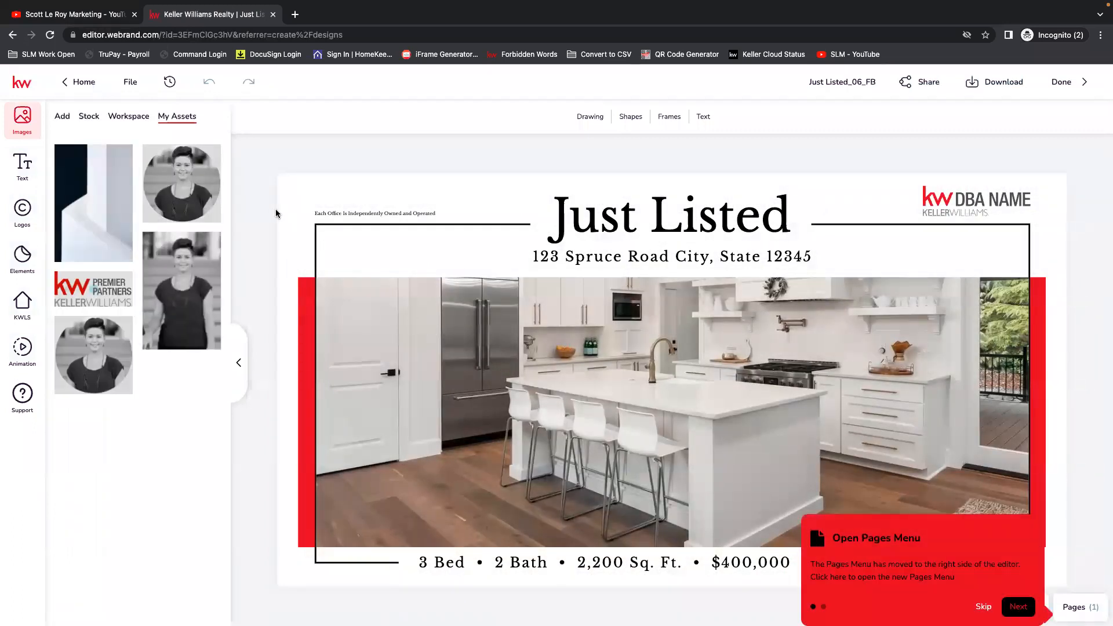
pyautogui.click(982, 609)
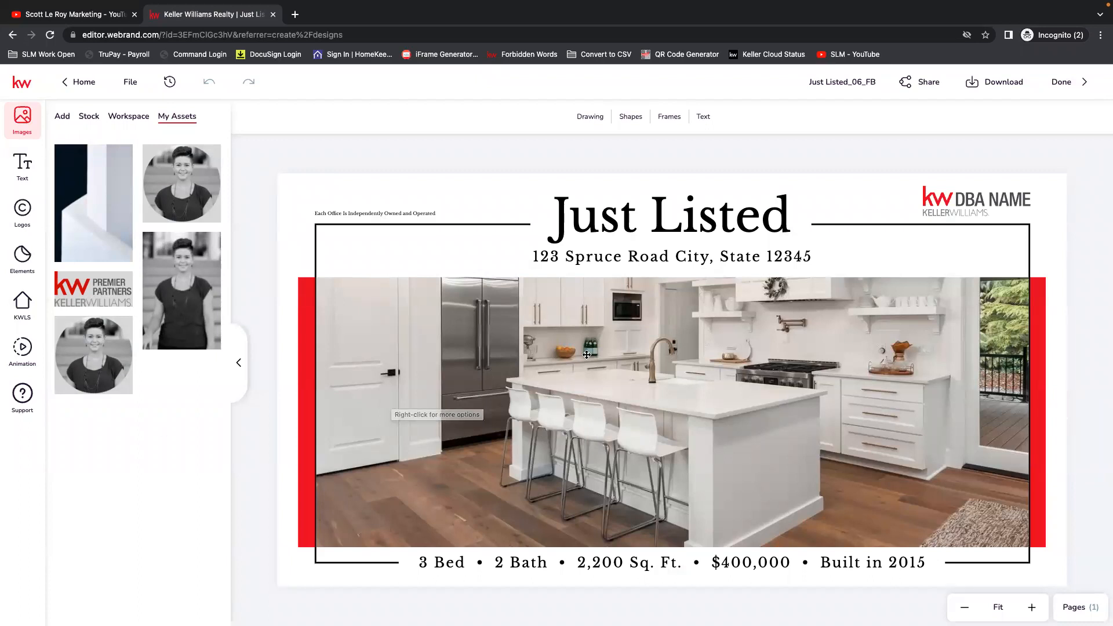
# Replace the DBA NAME logo with the first KW Premier Partners logo from My Assets, shrinking it and nudging it up above the frame line.
pyautogui.click(965, 199)
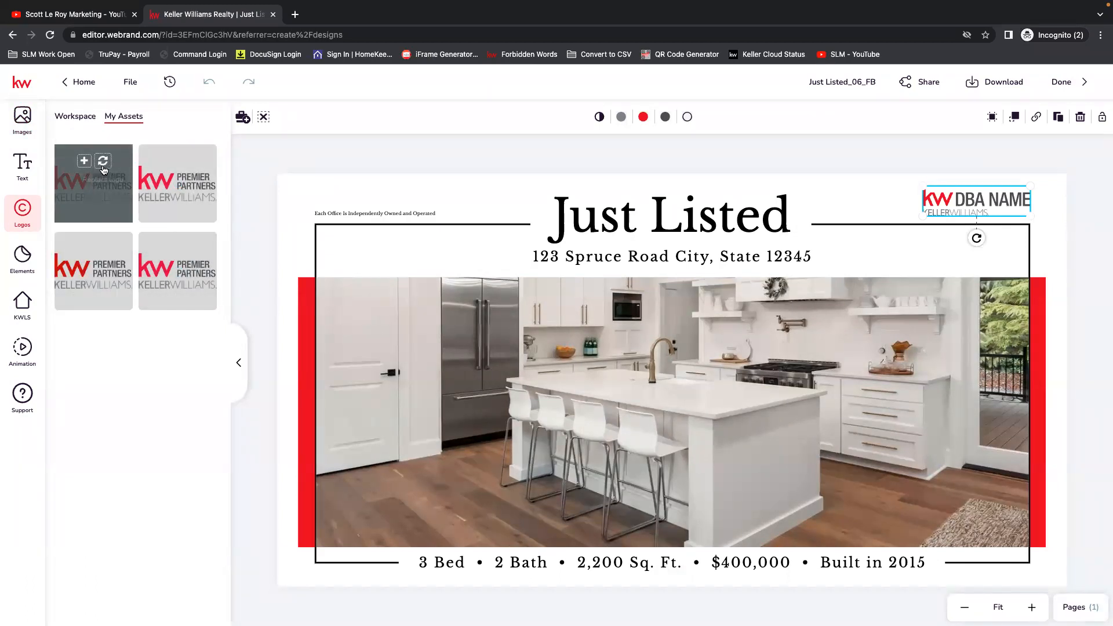
pyautogui.click(104, 163)
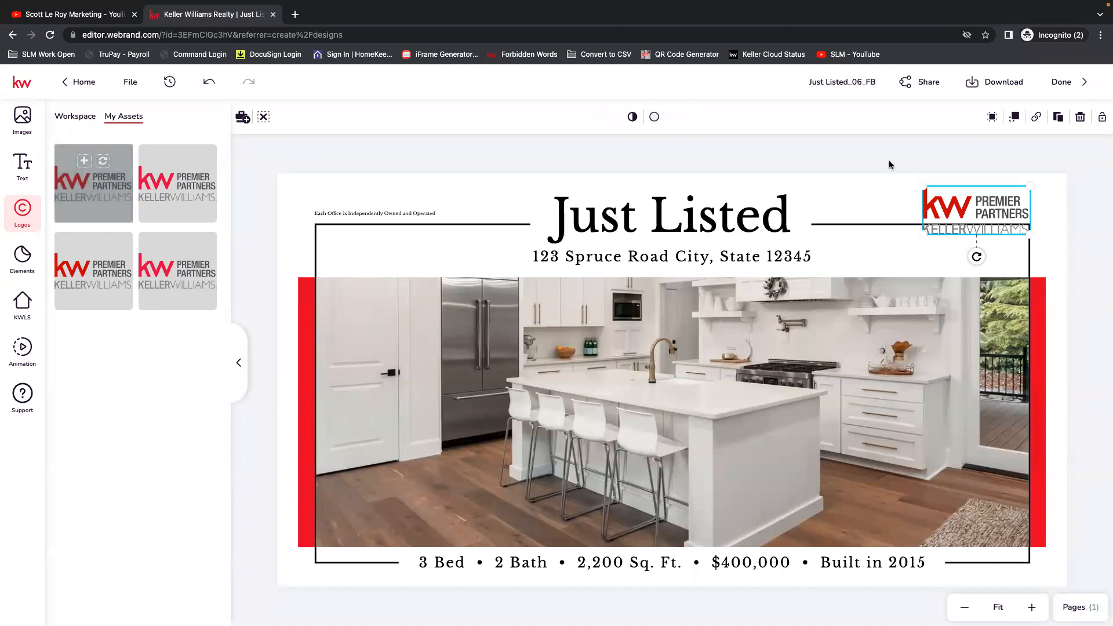
pyautogui.click(964, 201)
pyautogui.moveTo(963, 201); pyautogui.dragTo(964, 196)
pyautogui.moveTo(1030, 177); pyautogui.dragTo(1002, 200)
pyautogui.press('Up')
pyautogui.press('Up')
pyautogui.press('Up')
pyautogui.press('Up')
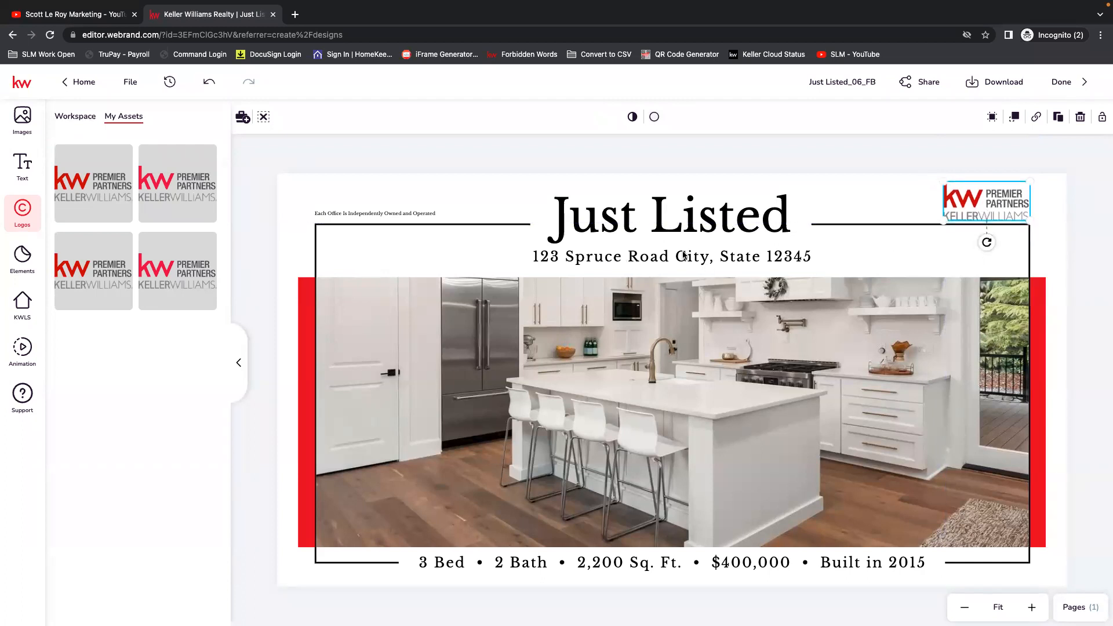
# Select the placeholder address line below the Just Listed heading and search KWLS for the property by its street address.
pyautogui.click(676, 259)
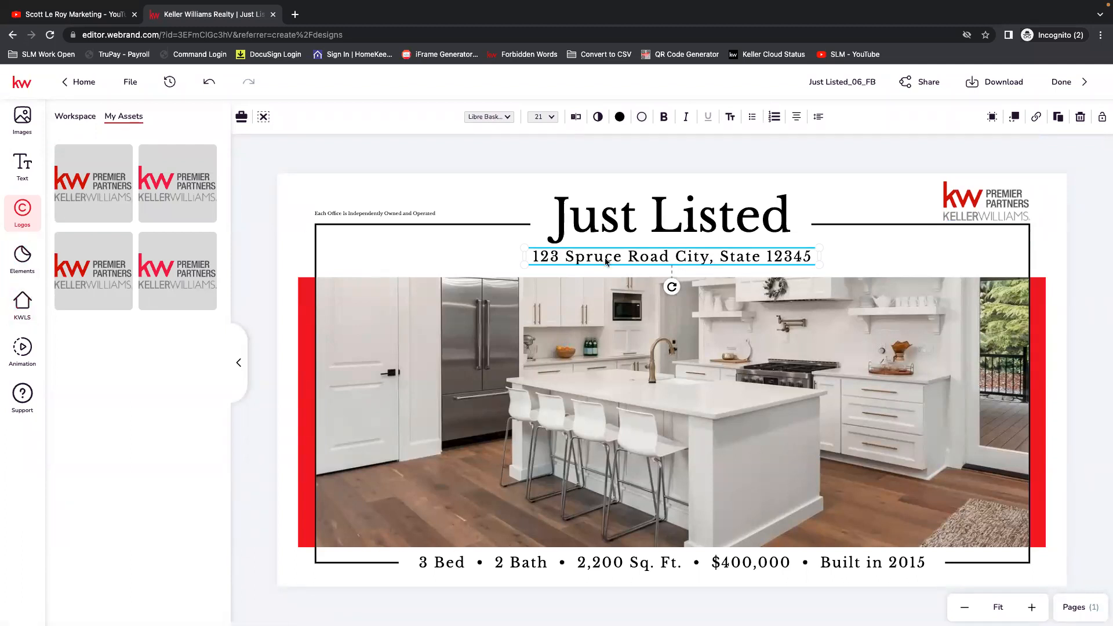
pyautogui.click(24, 307)
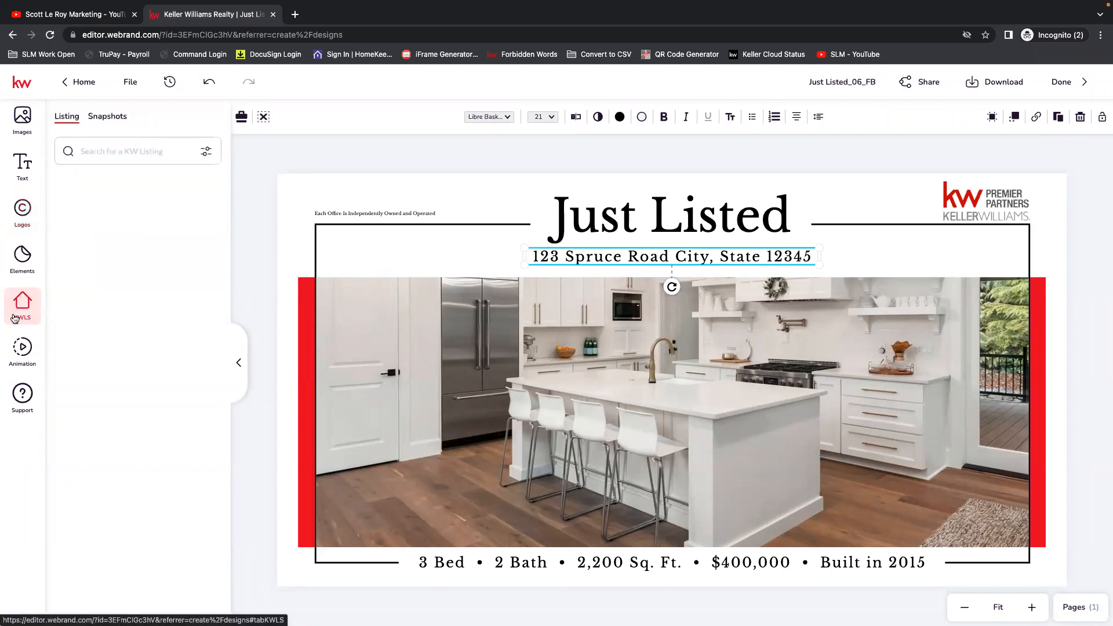
pyautogui.click(128, 151)
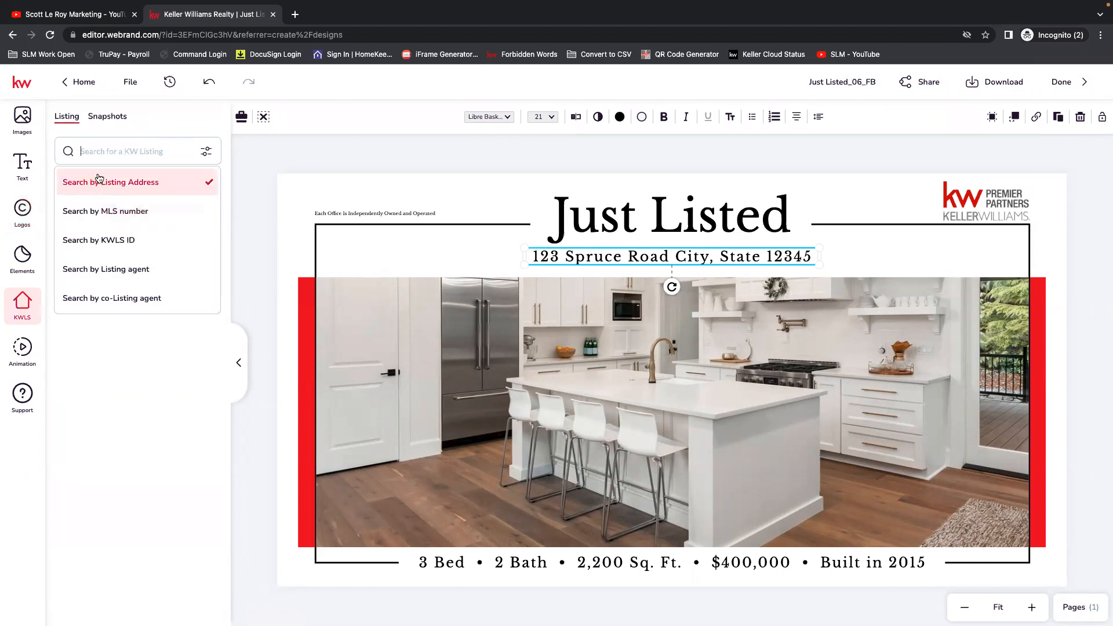
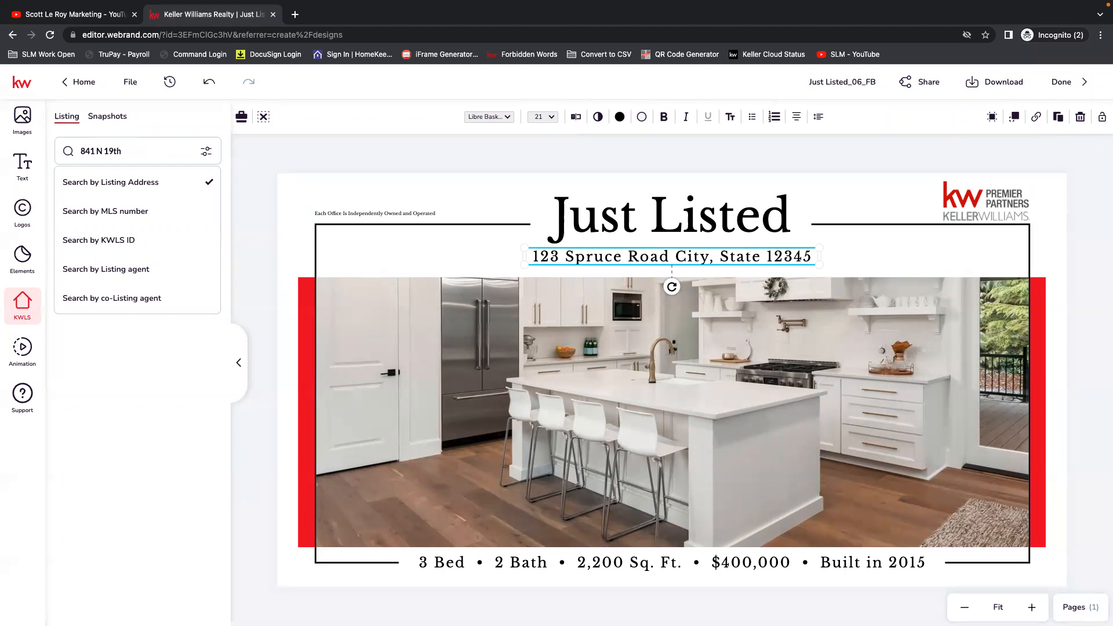
pyautogui.press('Return')
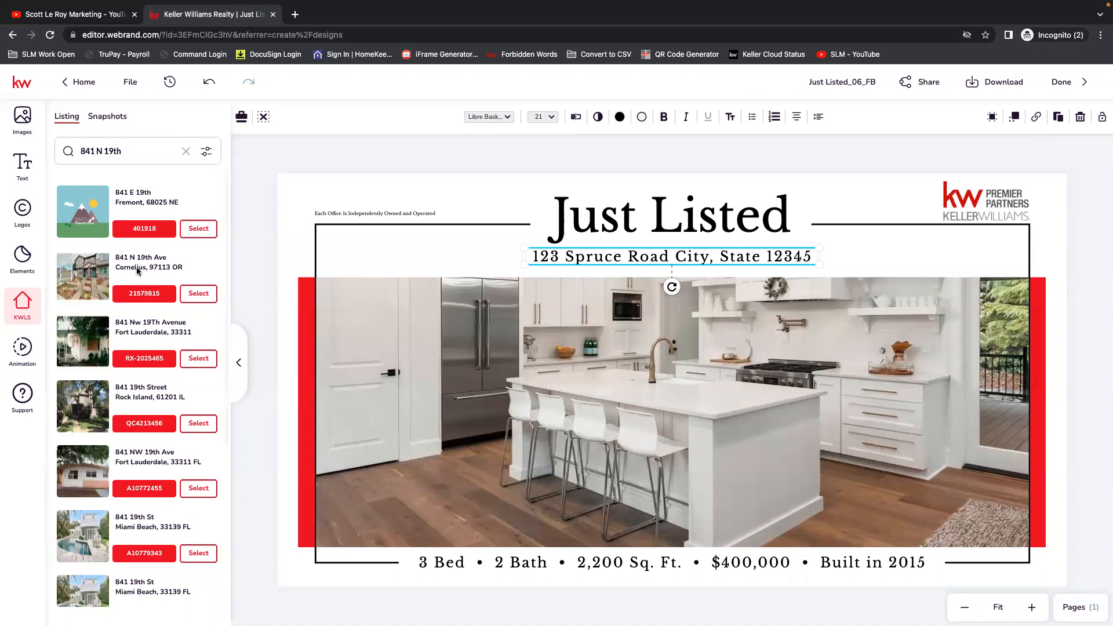
# Choose the Cornelius, OR listing and replace the placeholder address line with the Property Address from its listing details.
pyautogui.click(198, 293)
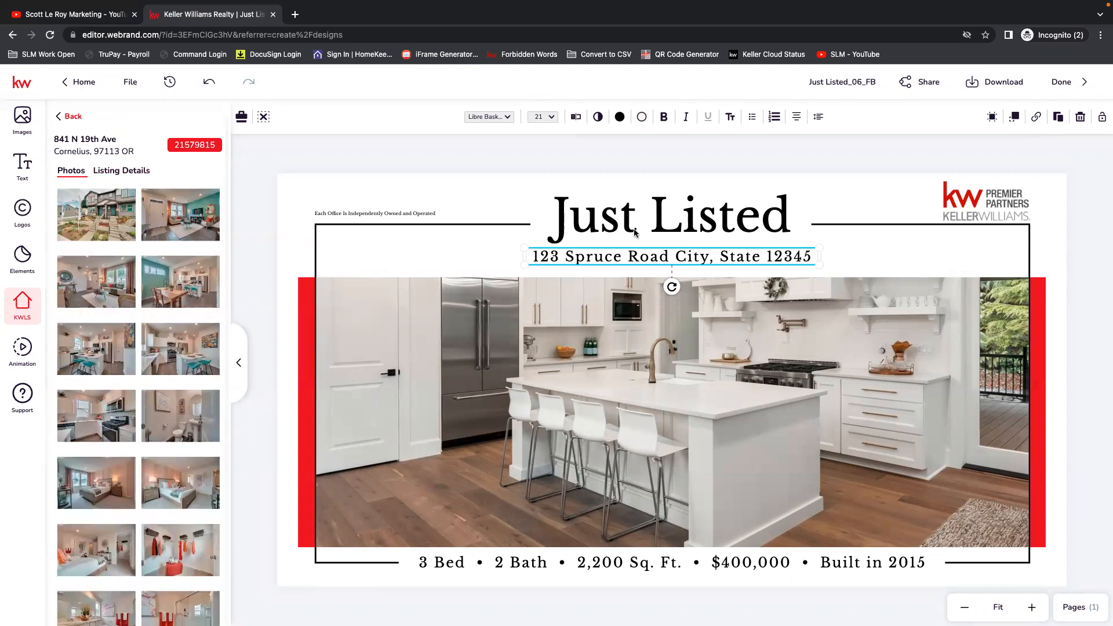
pyautogui.click(120, 172)
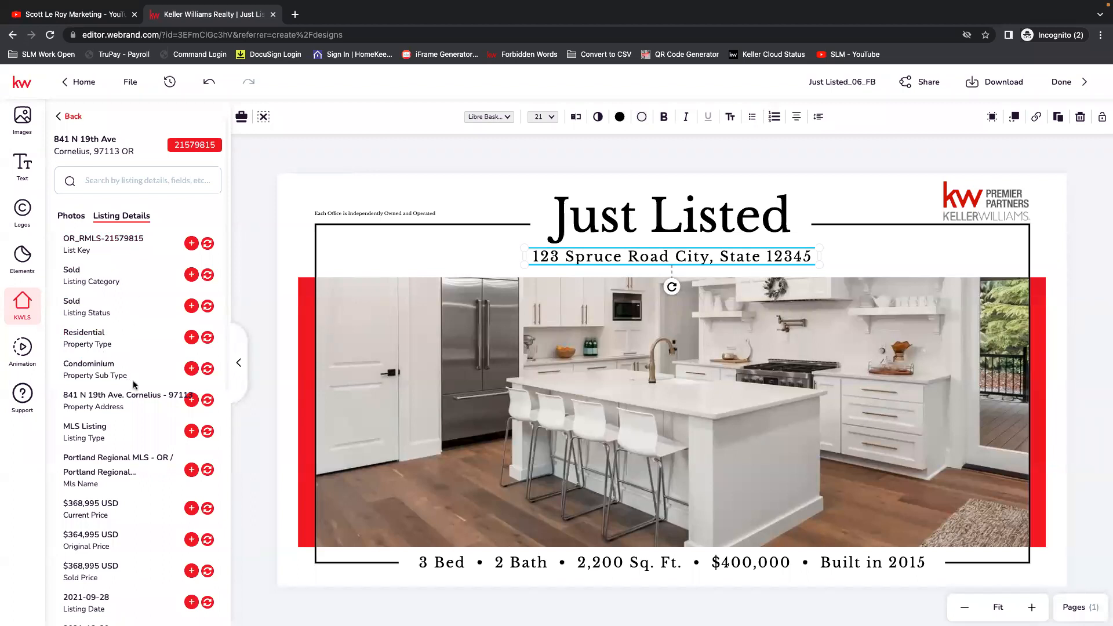
pyautogui.click(208, 401)
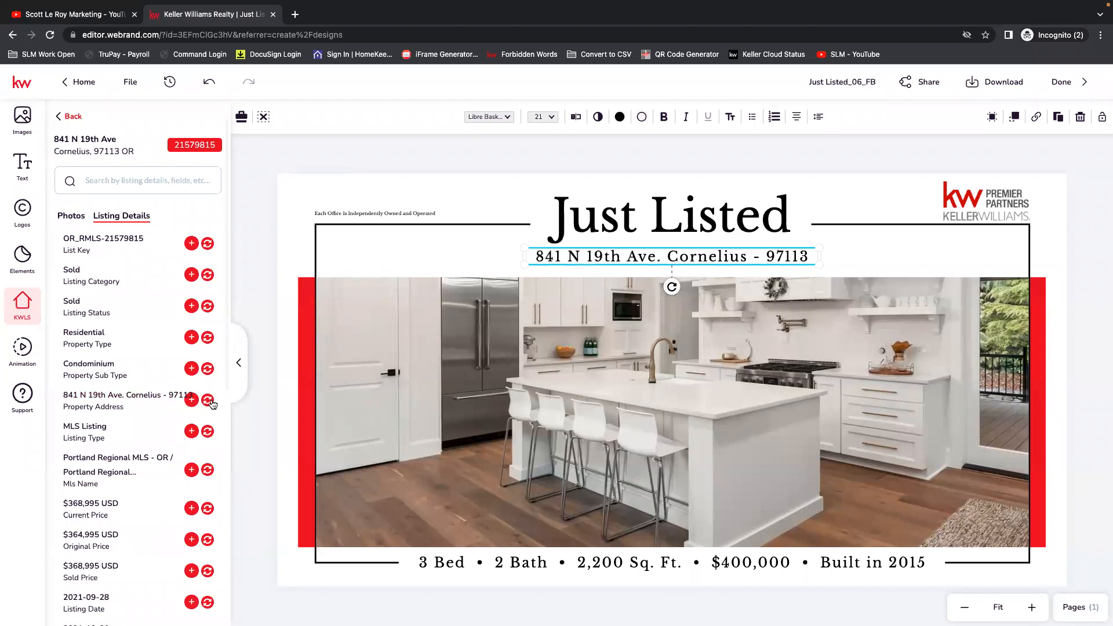
# Edit the address line, replacing the dash after the city with ", OR", and save the text change.
pyautogui.click(757, 256)
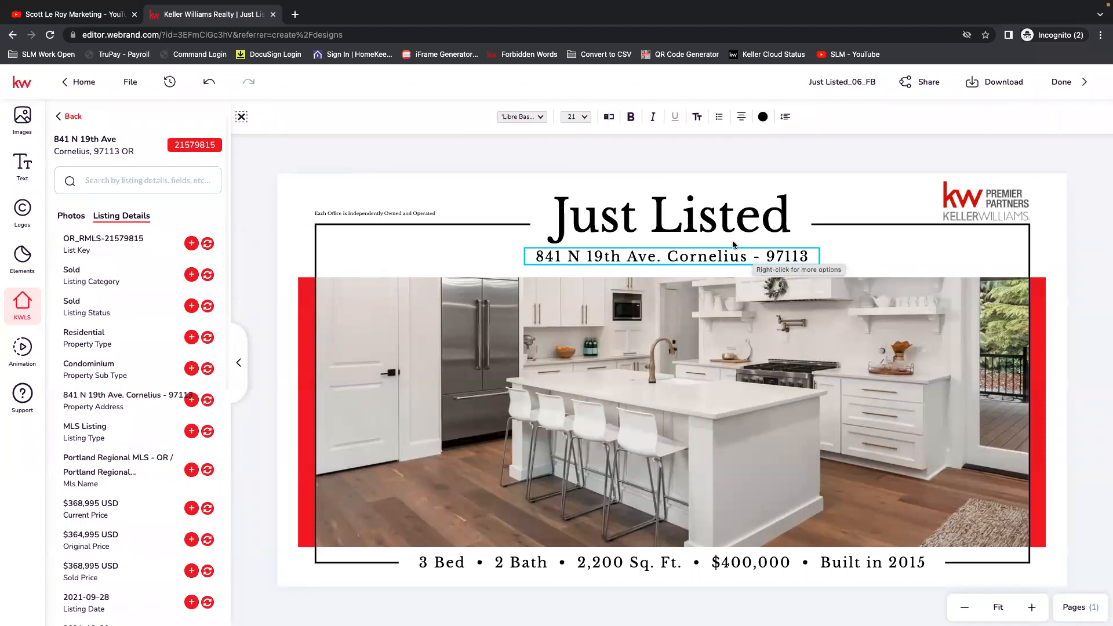
pyautogui.click(610, 117)
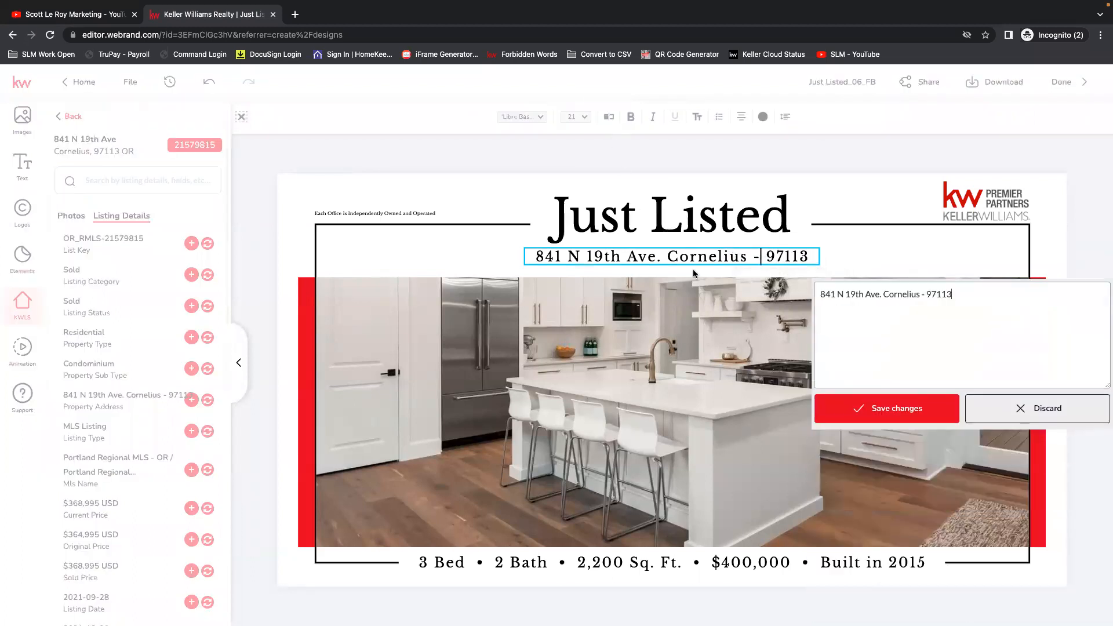
pyautogui.press('BackSpace')
pyautogui.press('BackSpace')
pyautogui.press('BackSpace')
pyautogui.write(', OR')
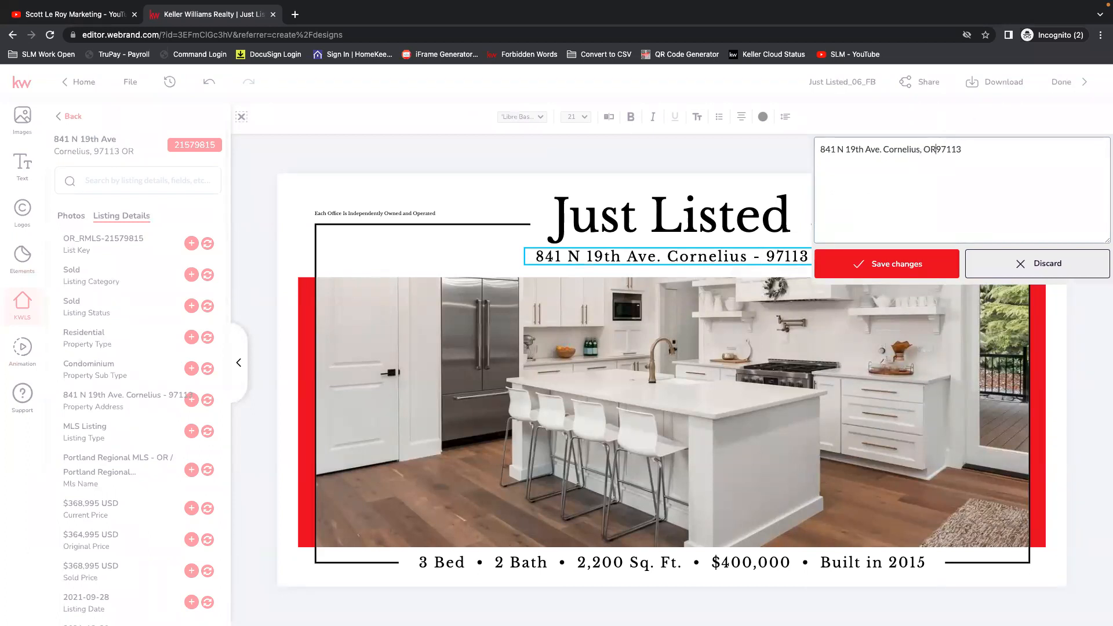
pyautogui.click(857, 258)
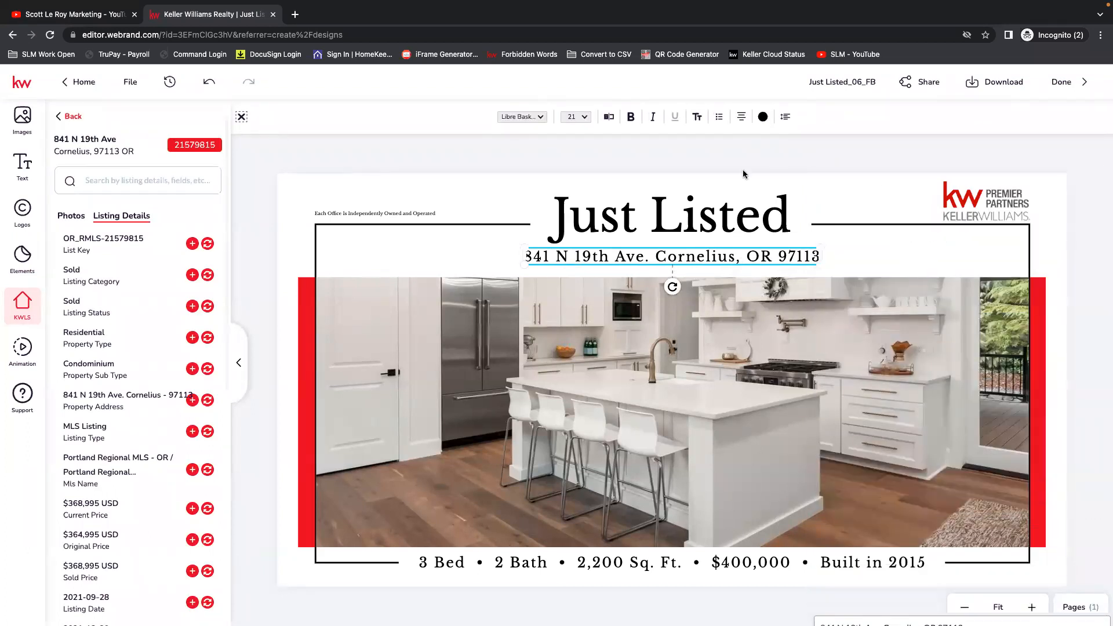
# Replace the main kitchen image with the listing's first photo, the exterior view of the house.
pyautogui.click(761, 353)
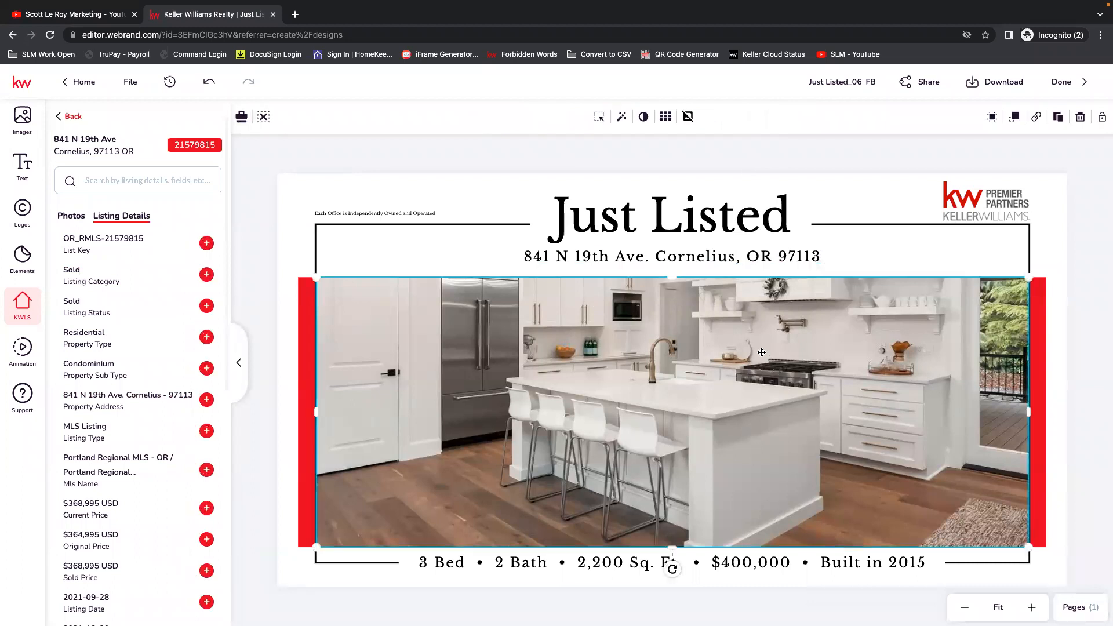
pyautogui.click(72, 218)
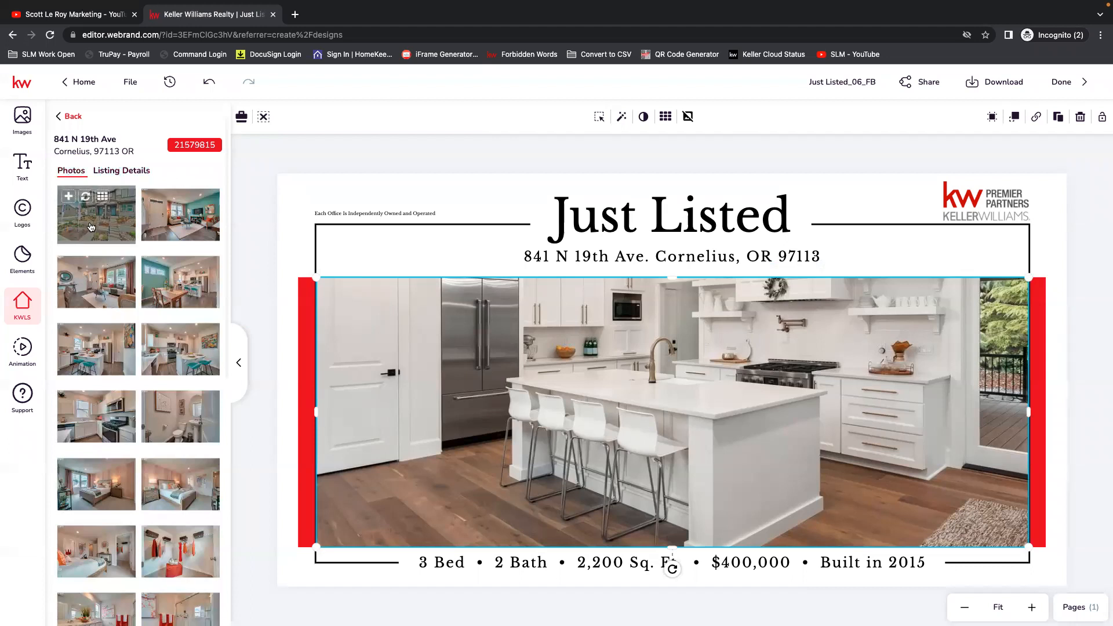
pyautogui.click(86, 198)
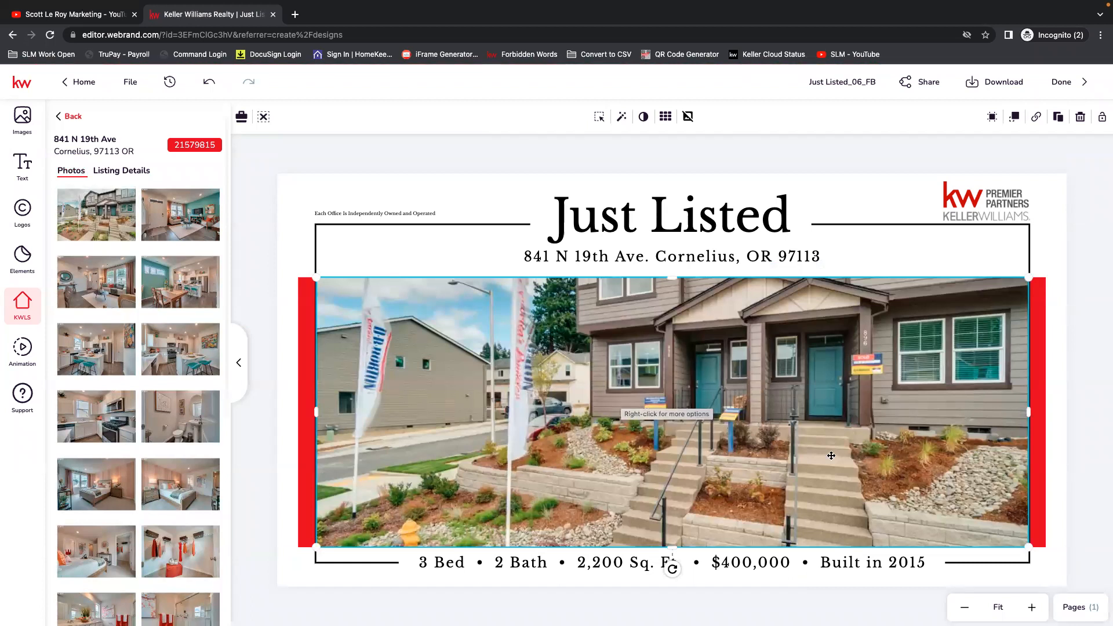
# Reposition the exterior photo downward within its frame to show more of the upper storey and roof.
pyautogui.click(600, 116)
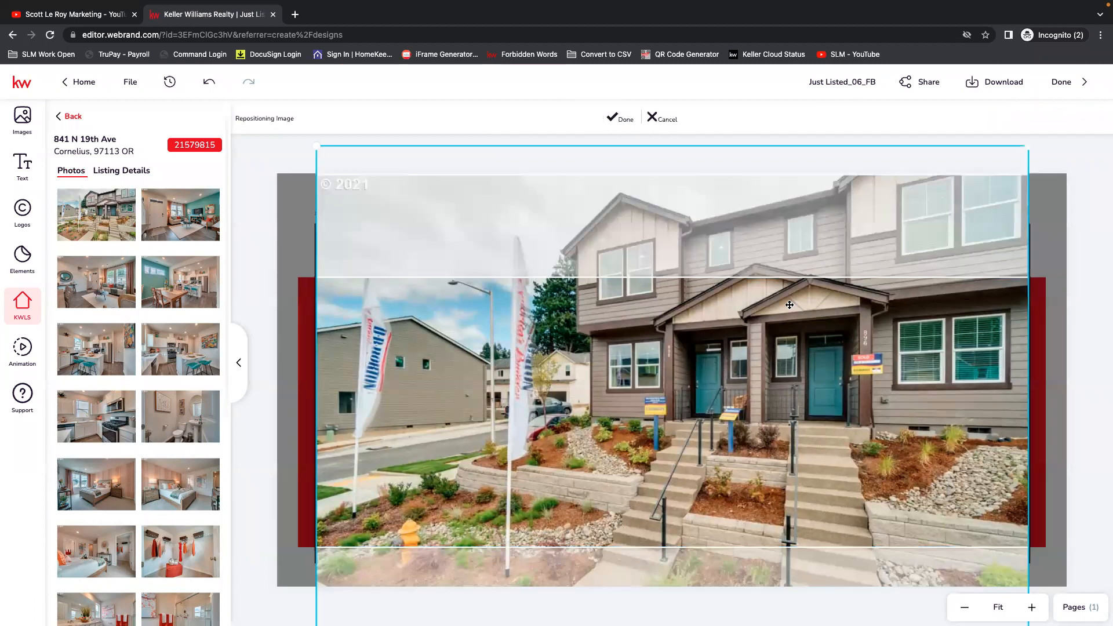
pyautogui.click(654, 118)
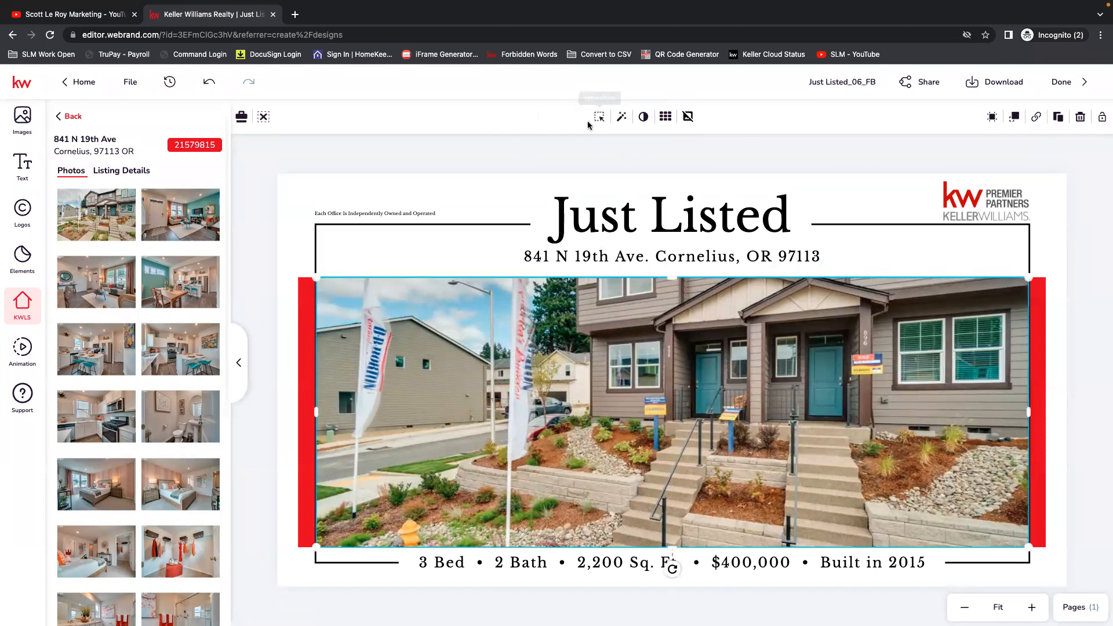
pyautogui.click(600, 117)
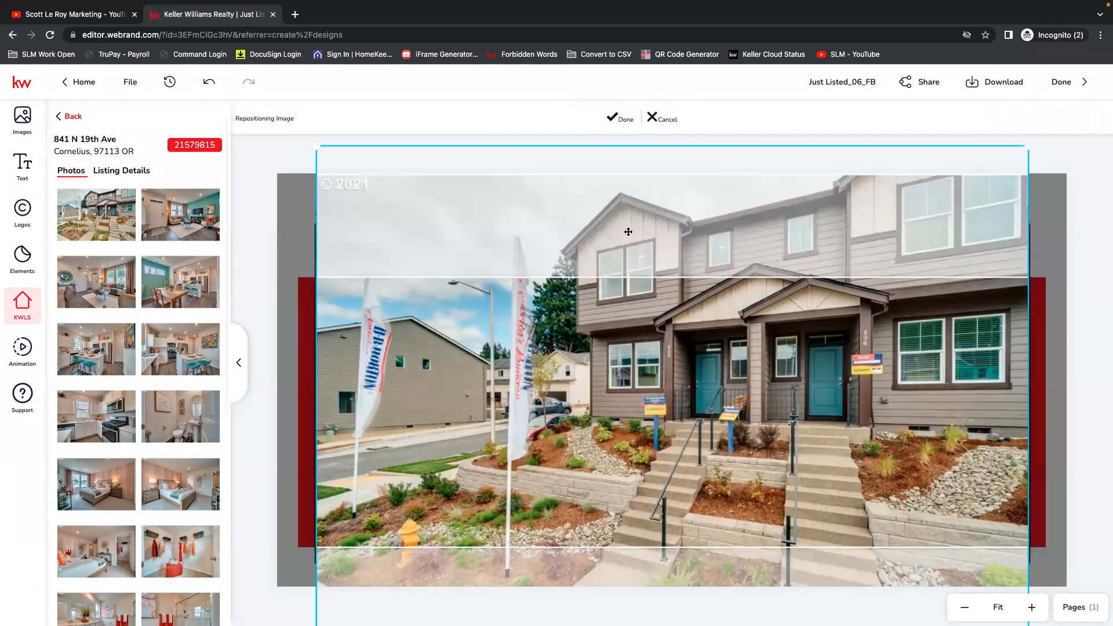
pyautogui.moveTo(673, 312); pyautogui.dragTo(673, 406)
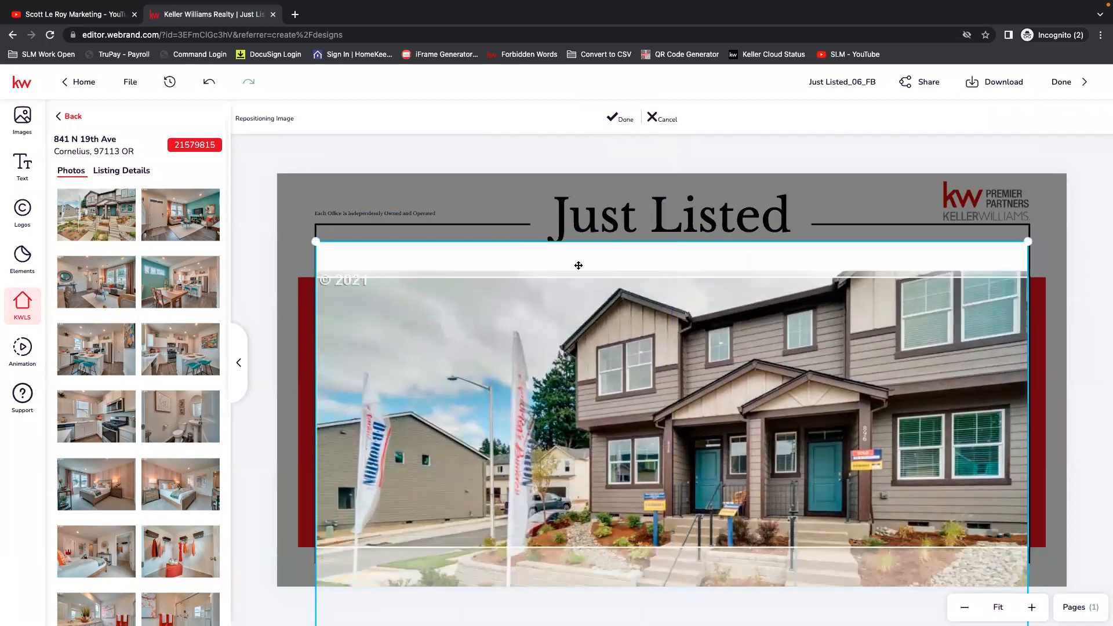
pyautogui.click(621, 119)
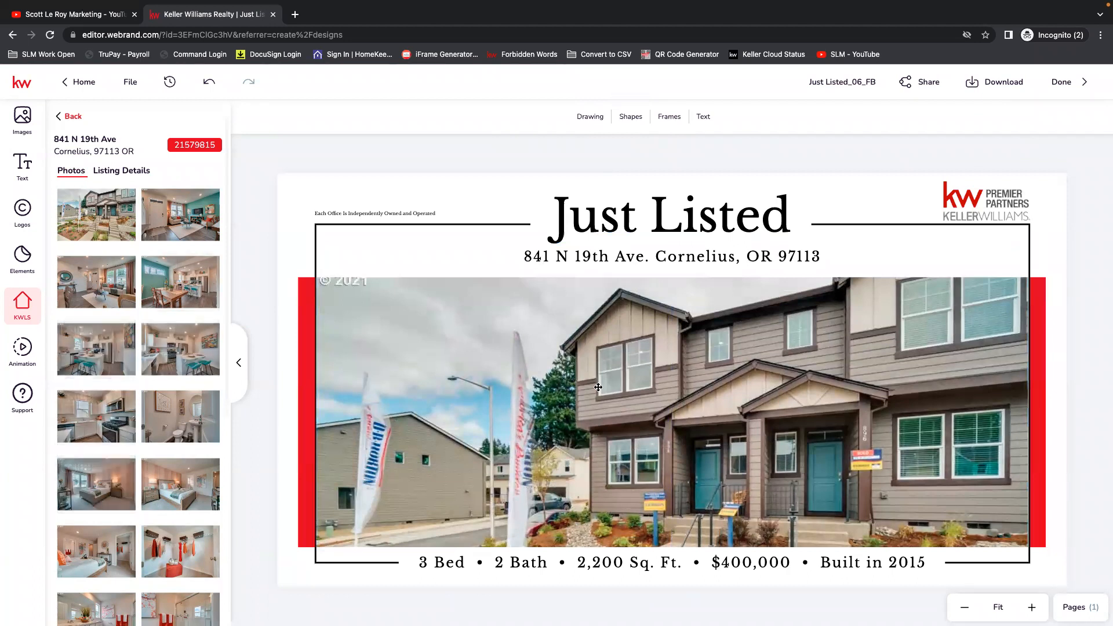
# Check the property details line below the photo, save the Just Listed design, and return to My Designs.
pyautogui.click(468, 566)
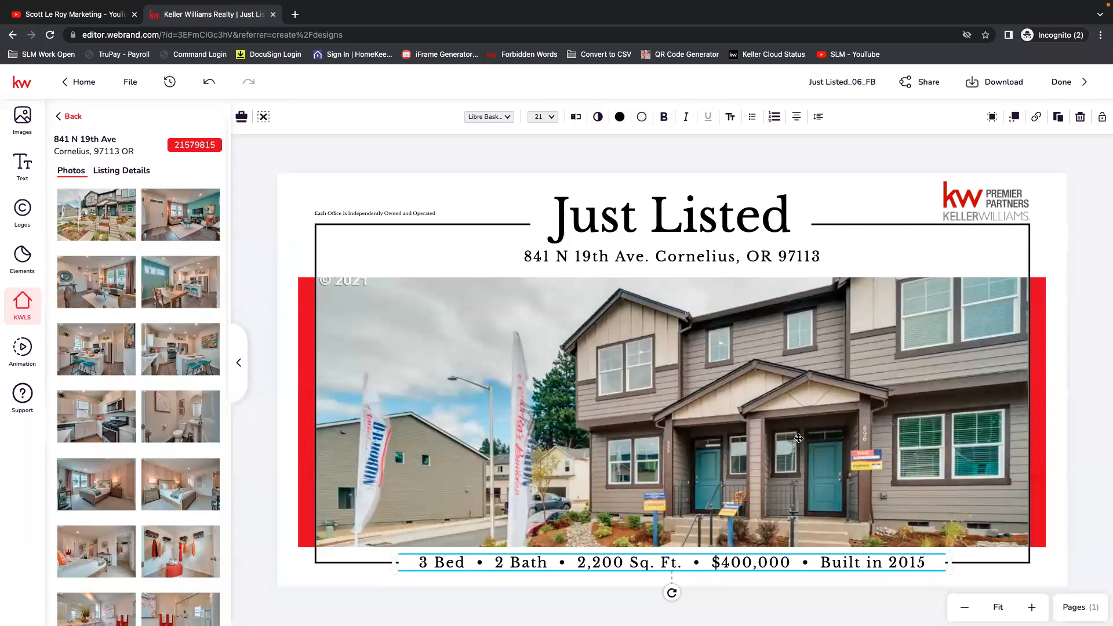
pyautogui.click(720, 169)
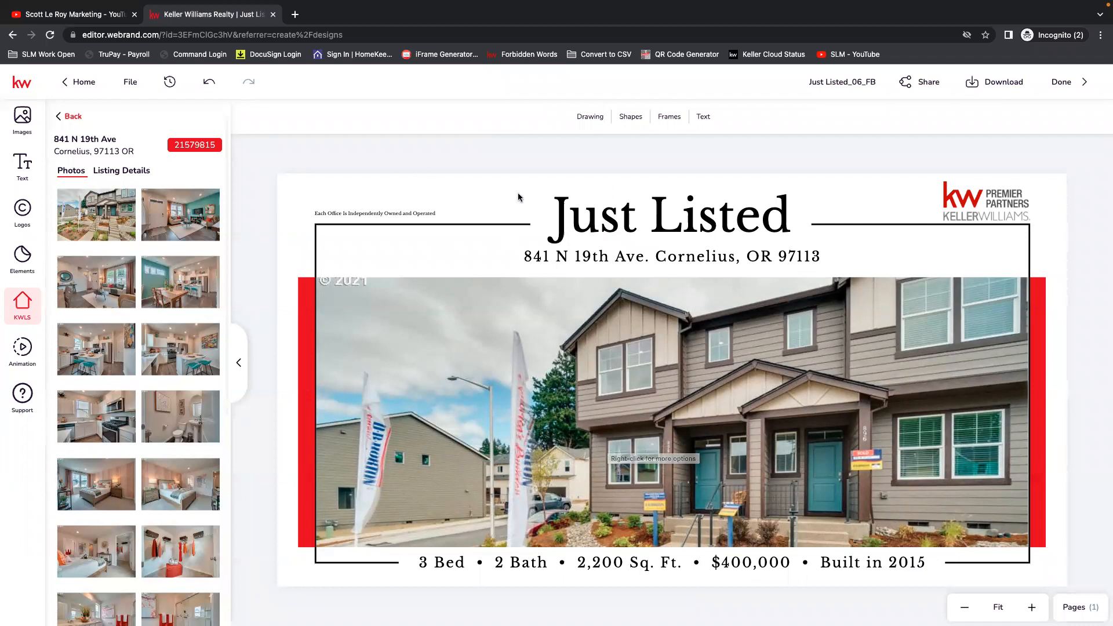
pyautogui.click(131, 84)
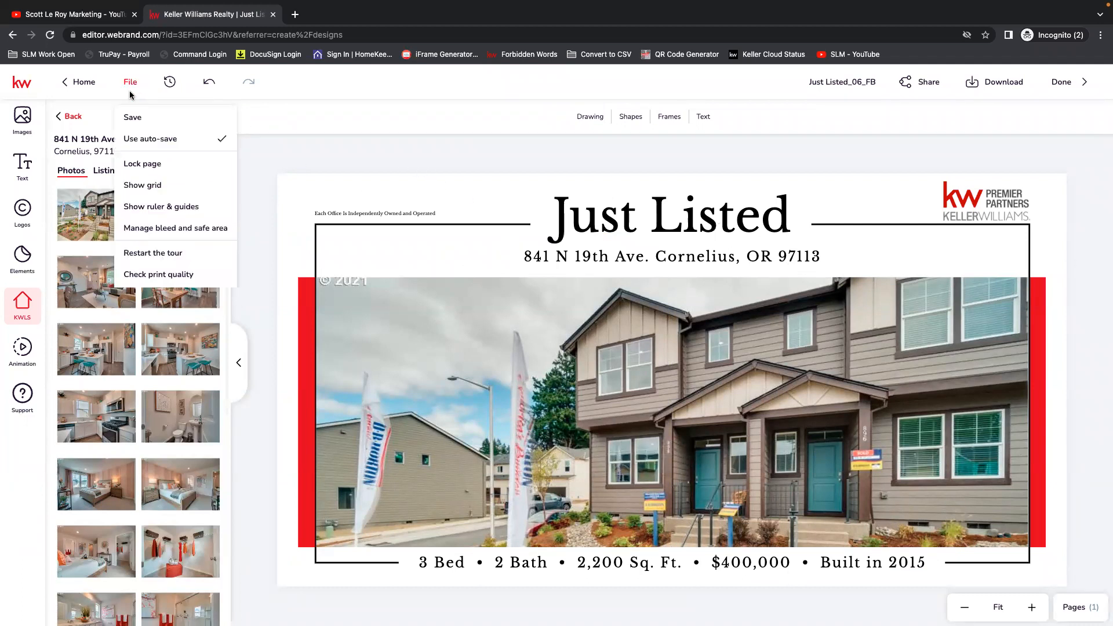
pyautogui.click(152, 117)
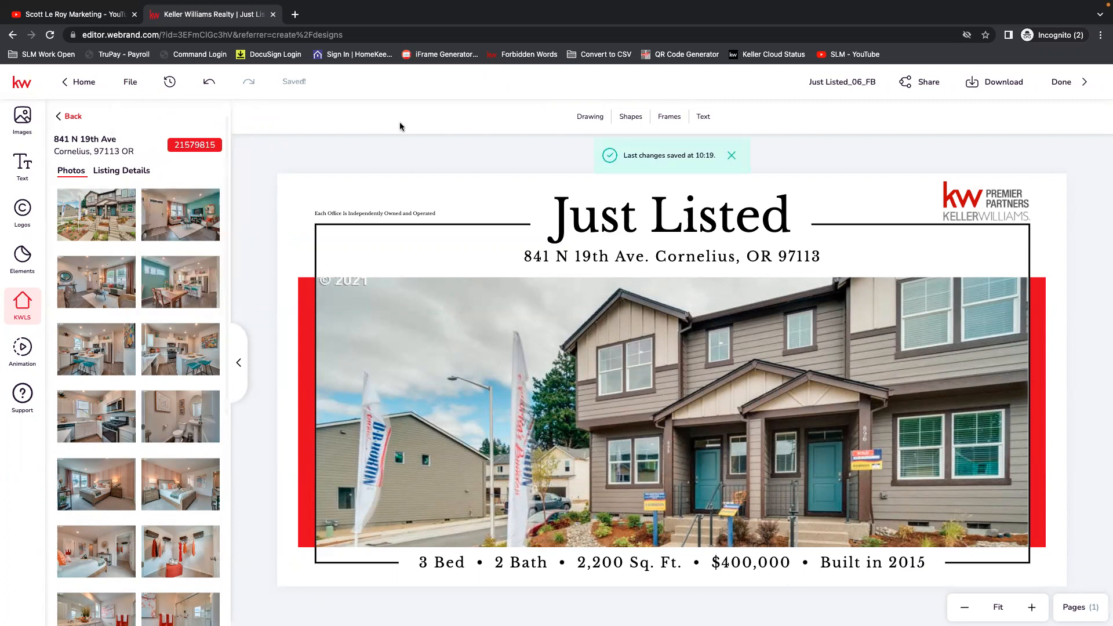
pyautogui.click(80, 84)
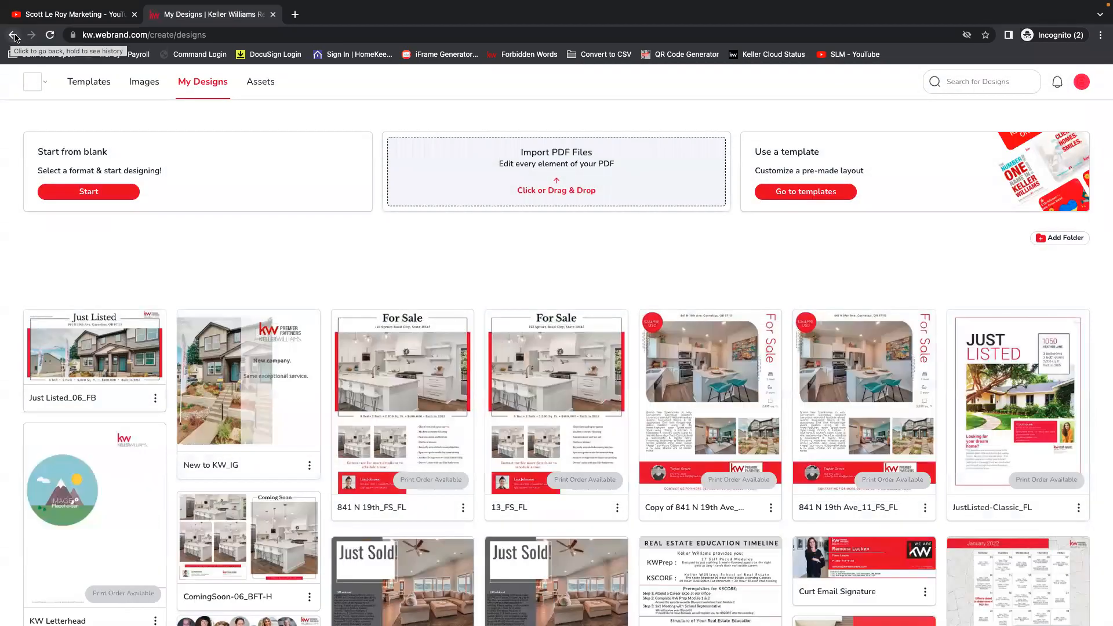
# Leave the design site and open the Command dashboard at agent.kw.com.
pyautogui.click(13, 35)
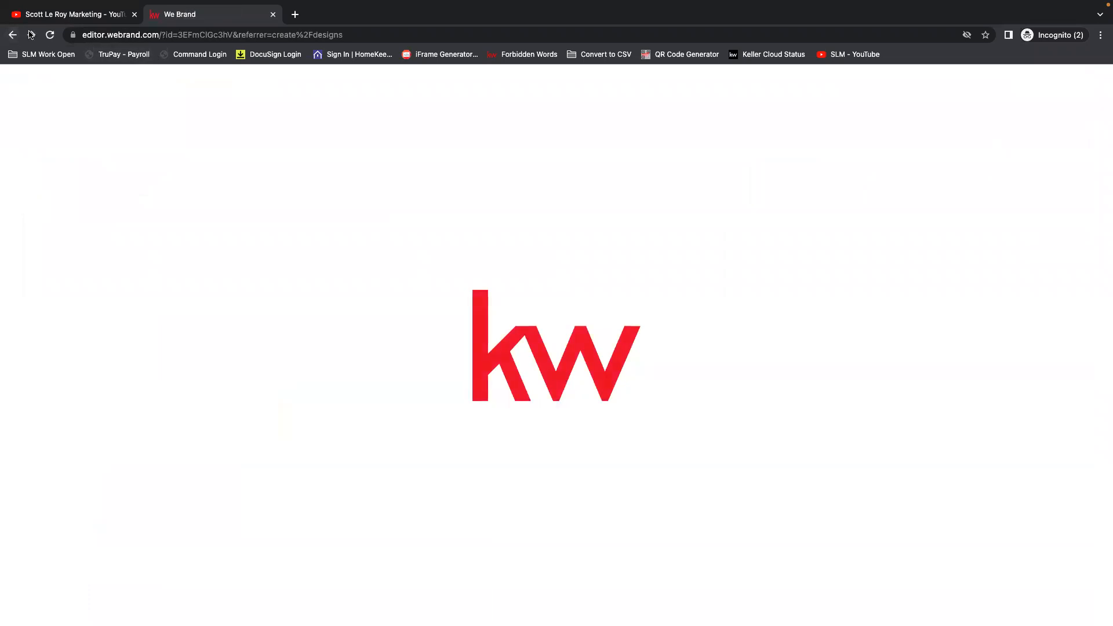
pyautogui.click(13, 36)
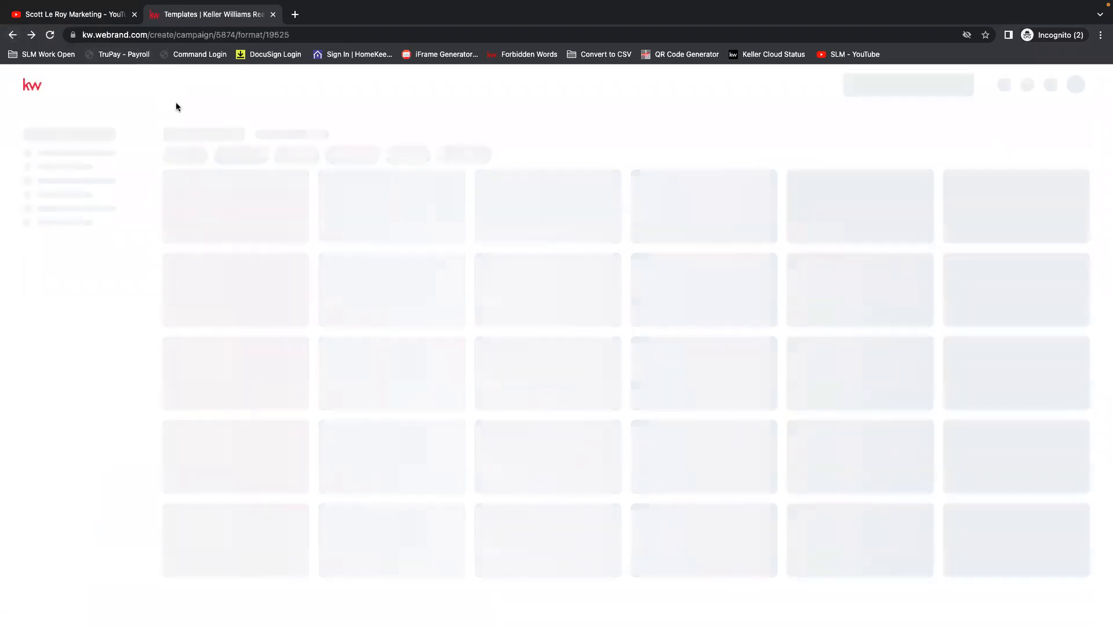
pyautogui.click(149, 36)
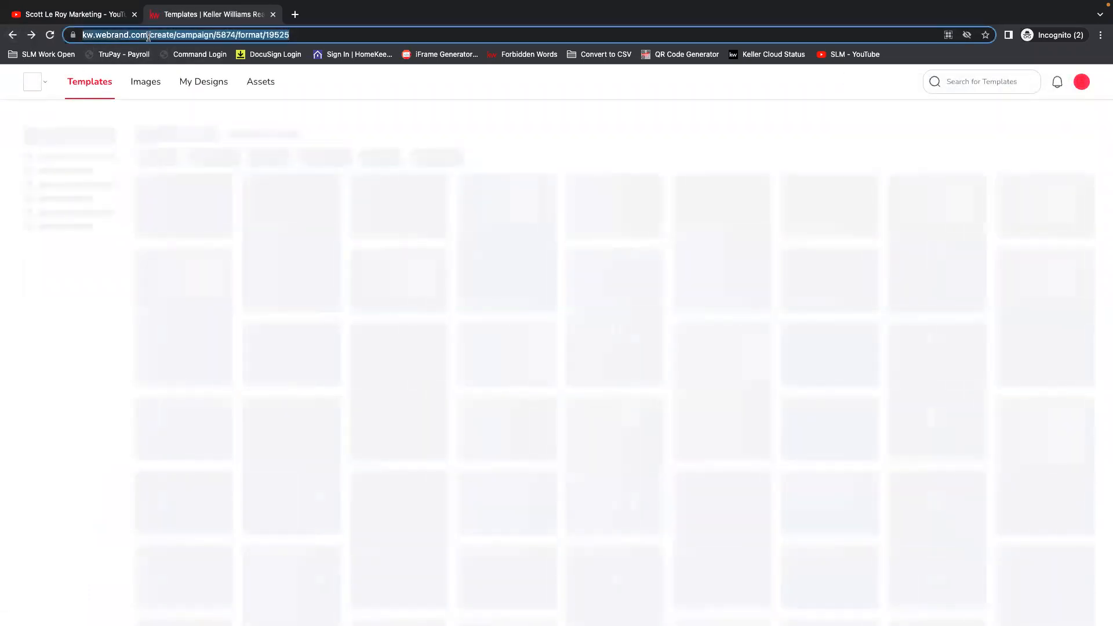
pyautogui.write('agent.kw.com')
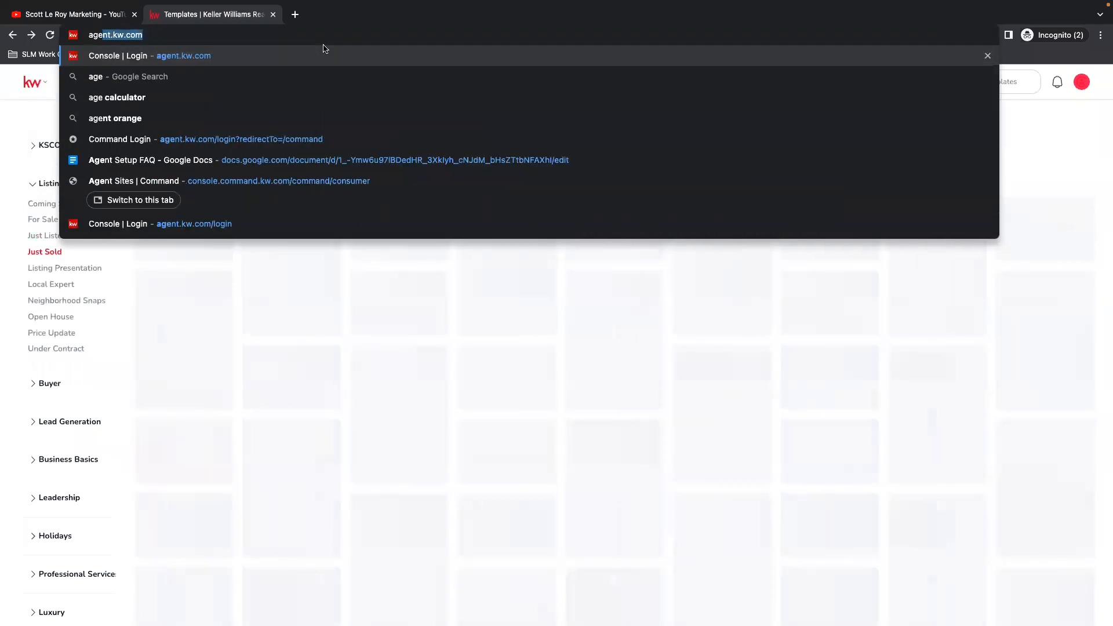
pyautogui.press('Return')
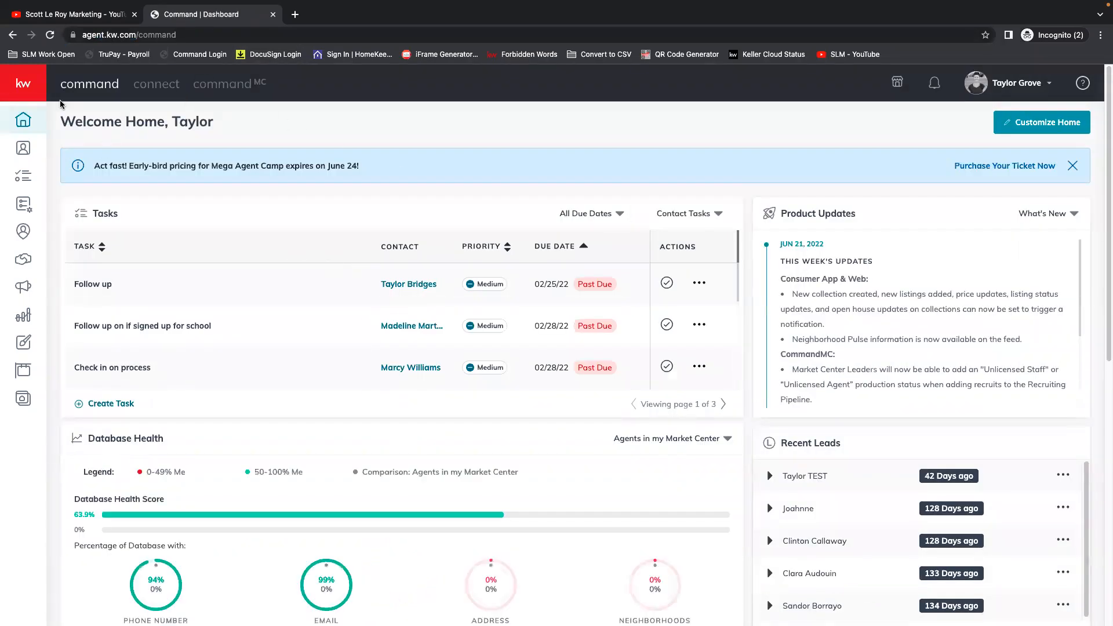
# Open Campaigns and create a new campaign of type Social Post.
pyautogui.moveTo(26, 96)
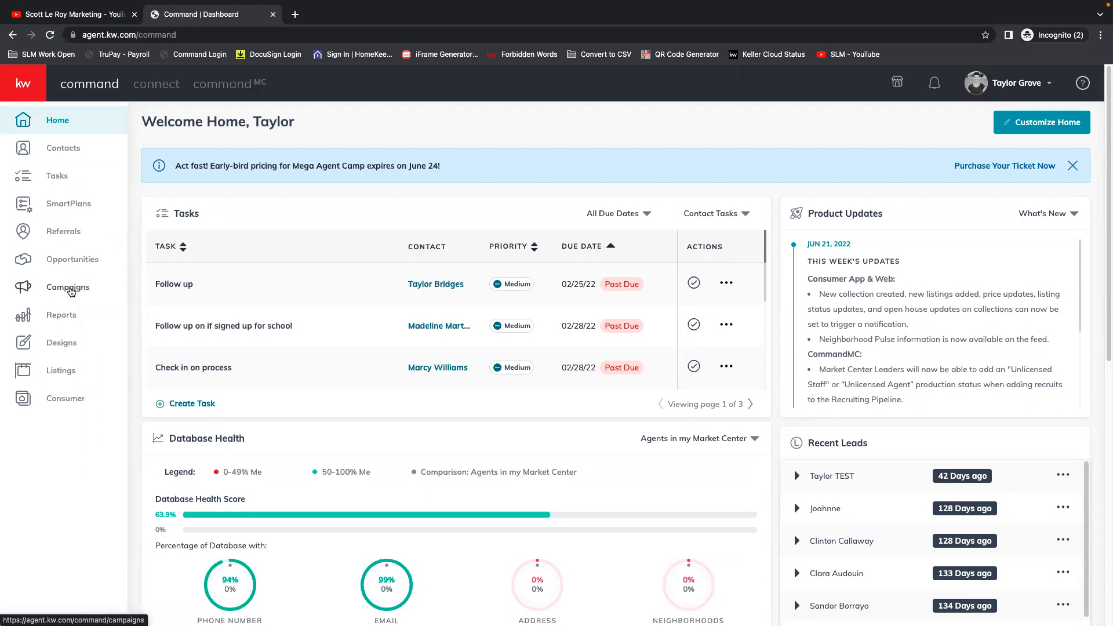
pyautogui.click(69, 288)
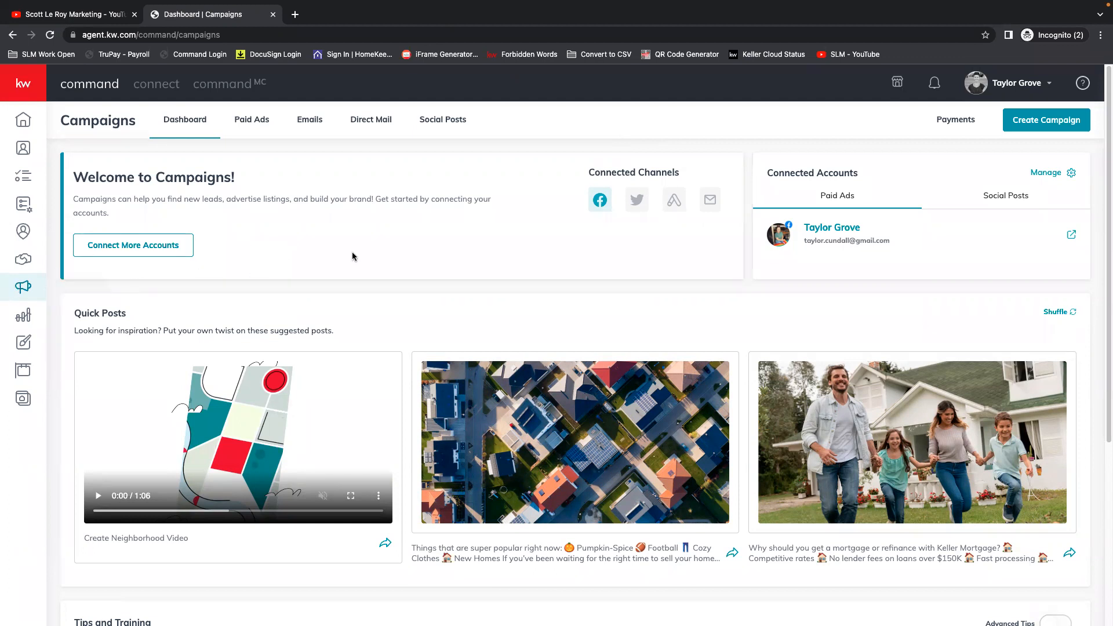
pyautogui.click(1054, 126)
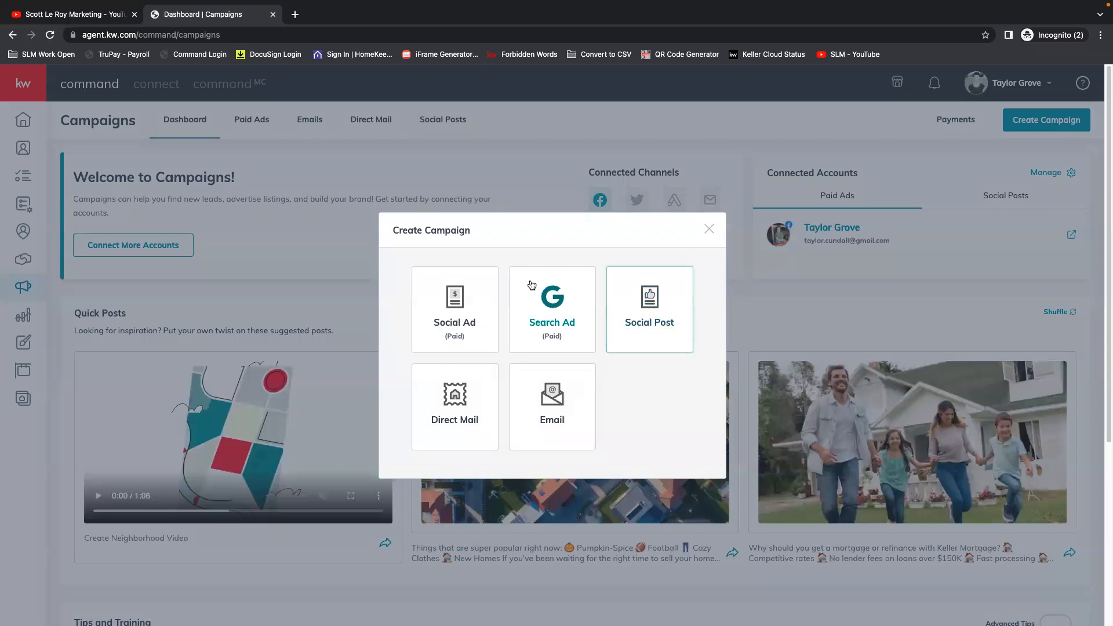
pyautogui.click(655, 309)
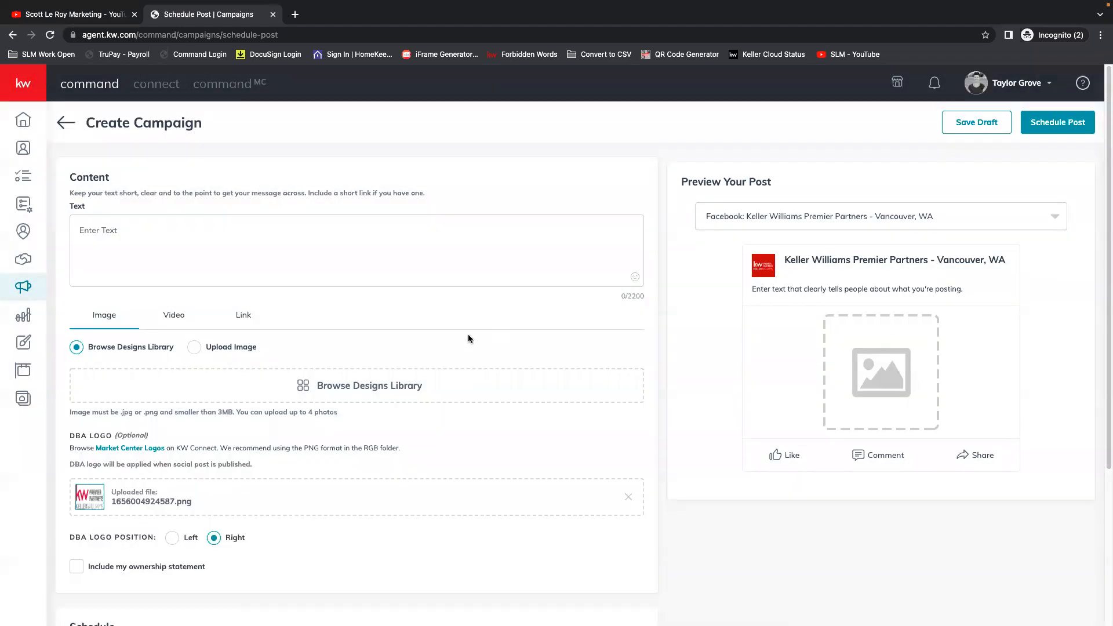
# Enter the post text "Just SOLD! Don't miss out on the home of your dreams!" followed by the heart-eyes emoji.
pyautogui.click(108, 231)
pyautogui.write('Just SOLD!')
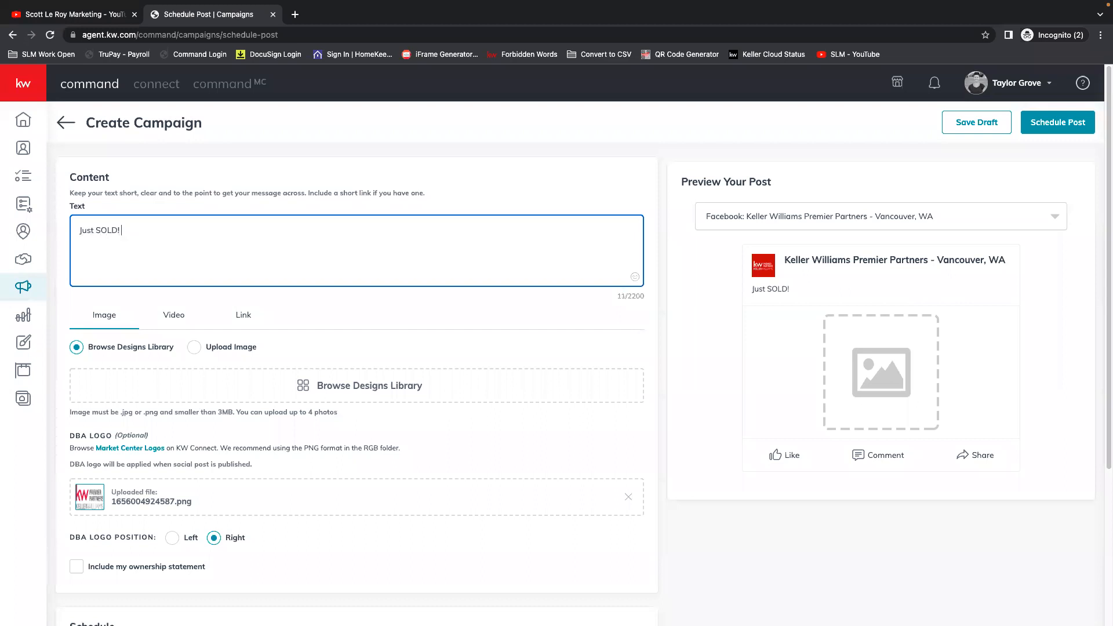
pyautogui.write(" Don't miss out on the")
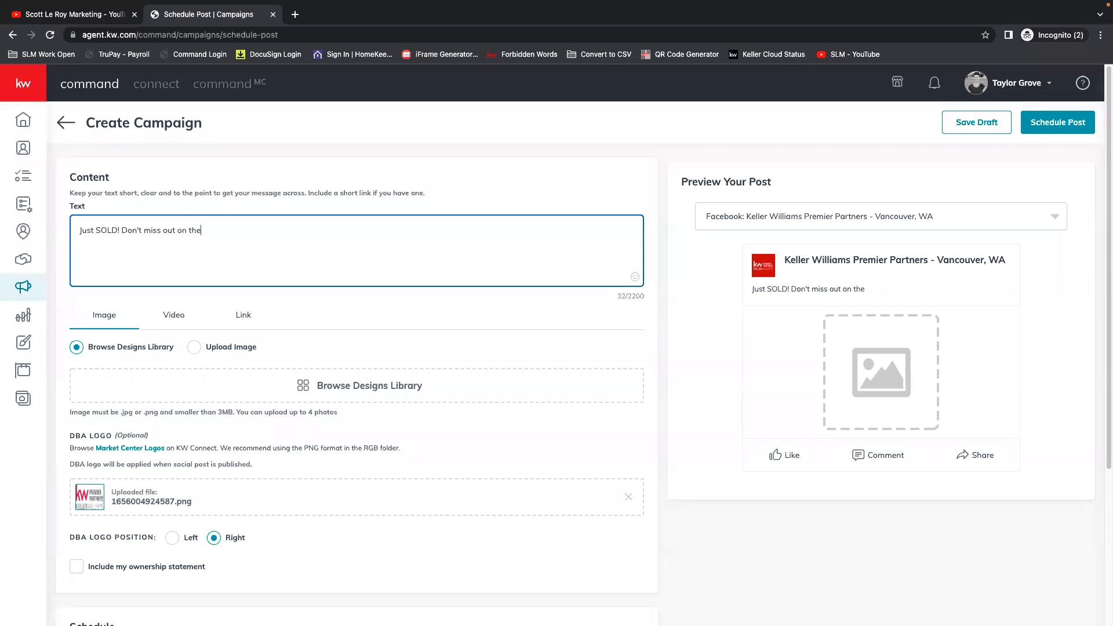
pyautogui.write(' home of your dreams!')
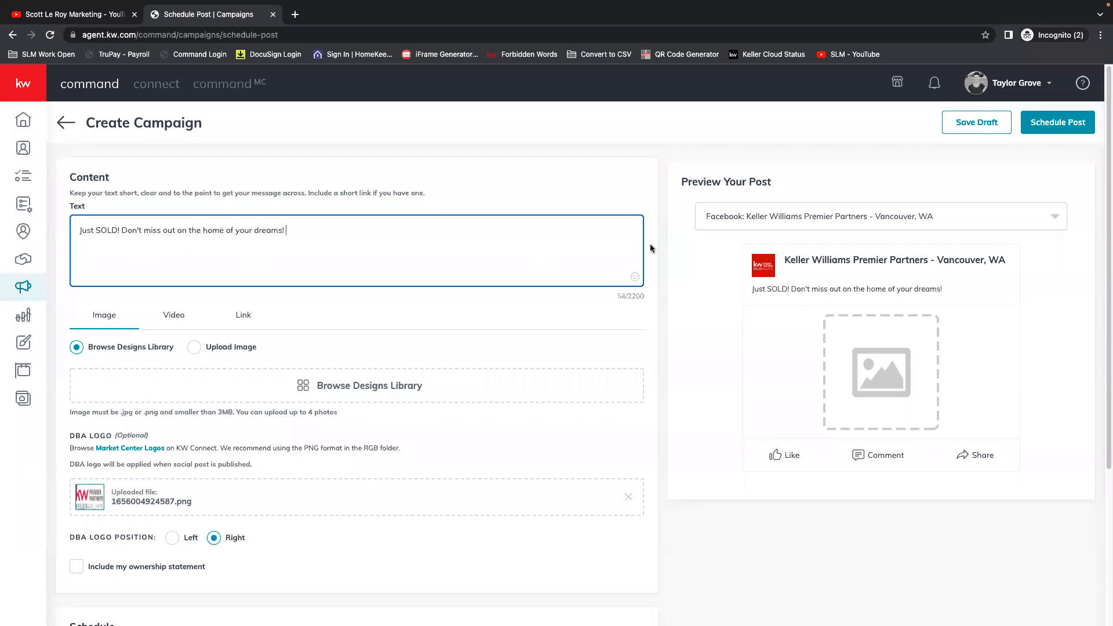
pyautogui.click(635, 276)
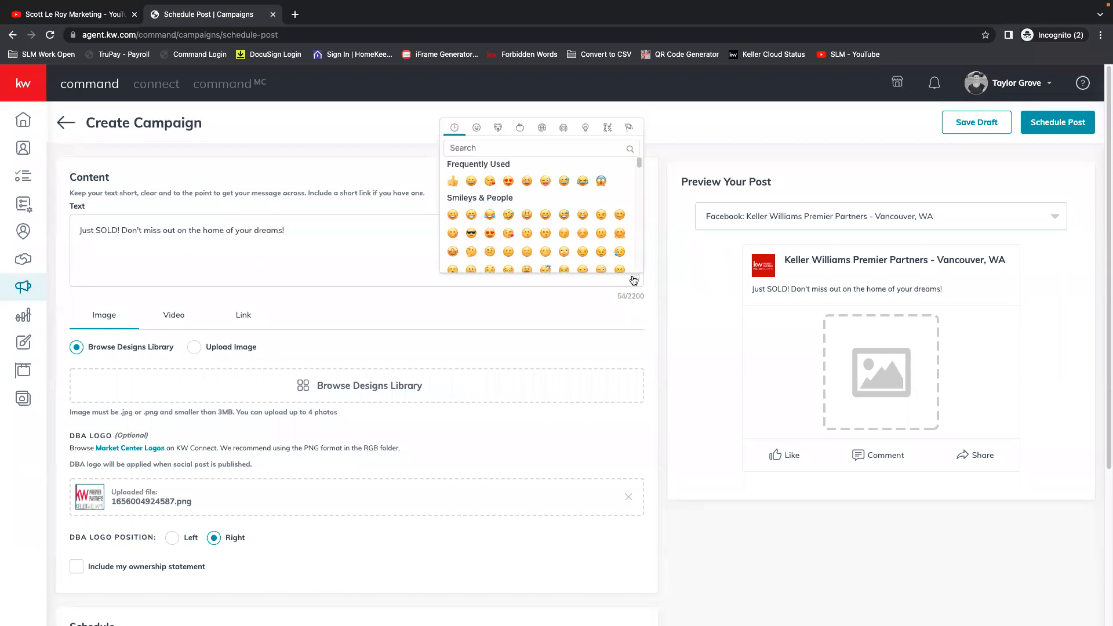
pyautogui.click(509, 182)
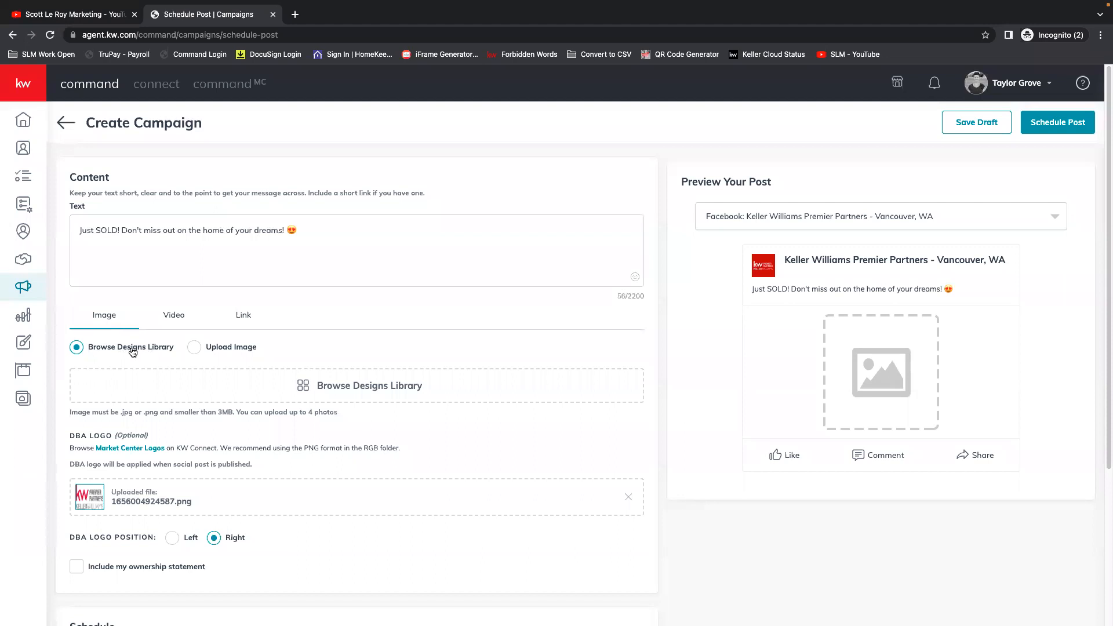
# Choose the Just Listed_06_FB design from the Designs Library as the post image and set its crop ratio to Wide (1.91:1).
pyautogui.click(331, 386)
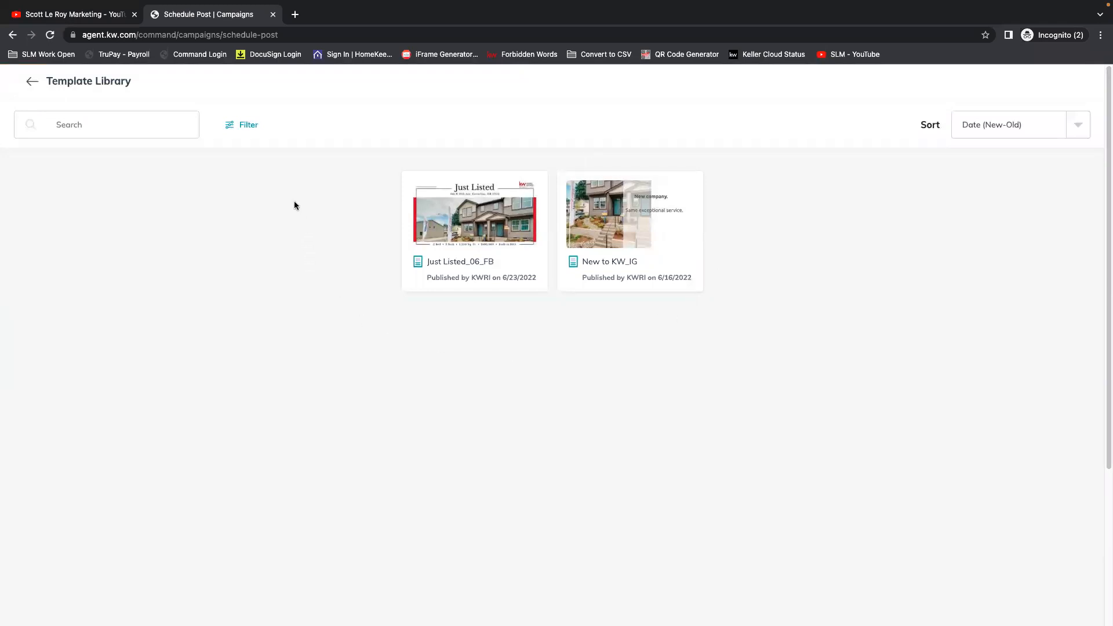
pyautogui.click(481, 232)
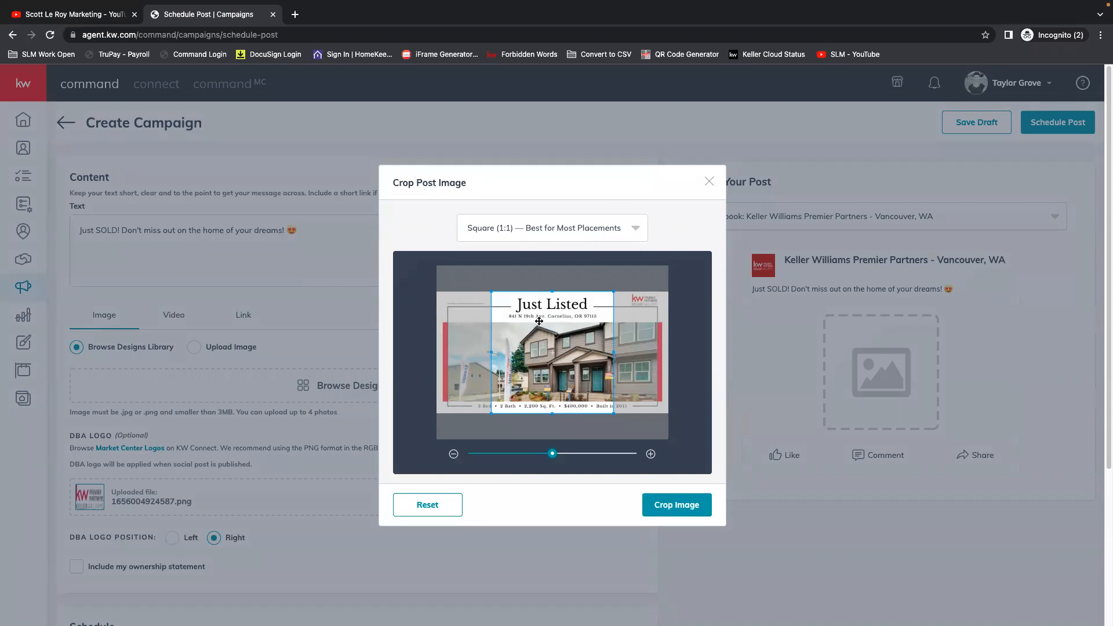
pyautogui.click(640, 231)
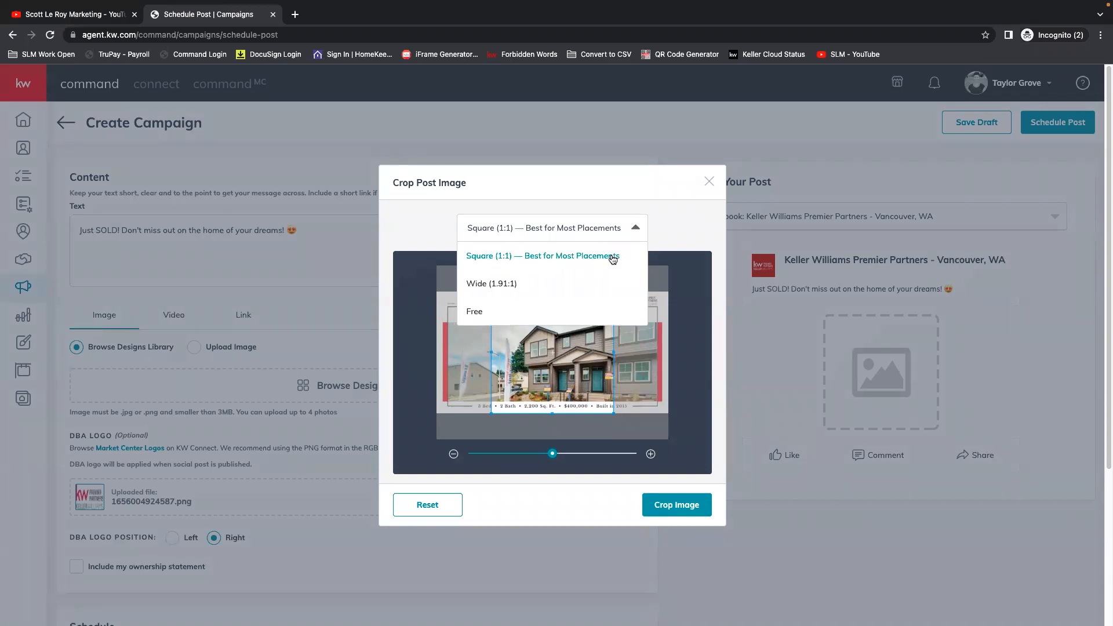
pyautogui.click(502, 286)
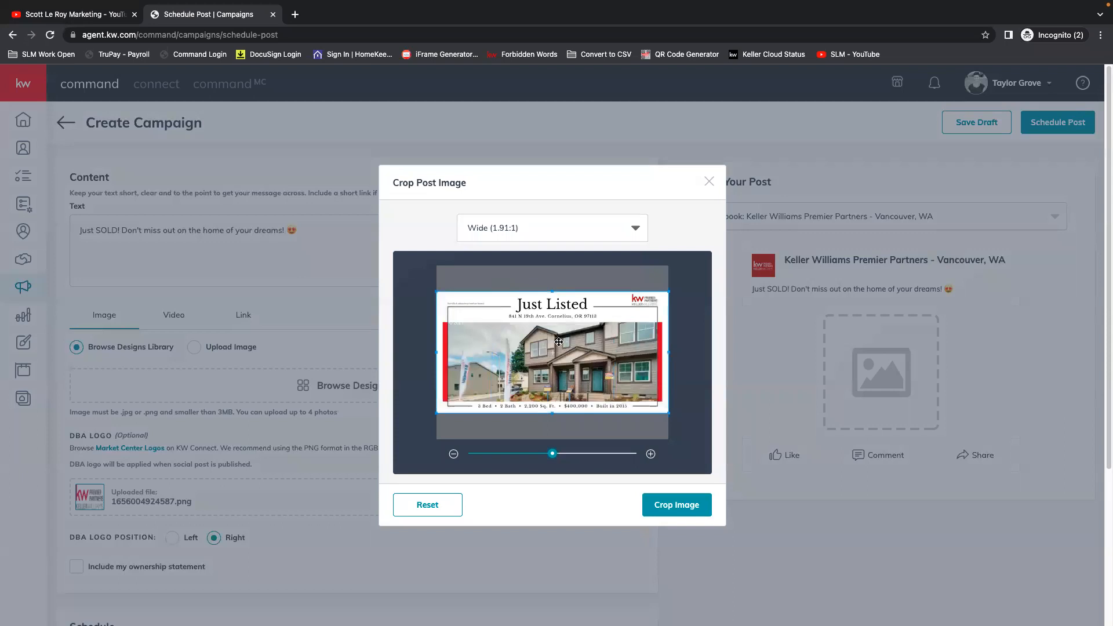
# Try the Free crop ratio and stretch the crop frame beyond the upper and lower edges of the design.
pyautogui.moveTo(553, 454); pyautogui.dragTo(546, 459)
pyautogui.click(518, 230)
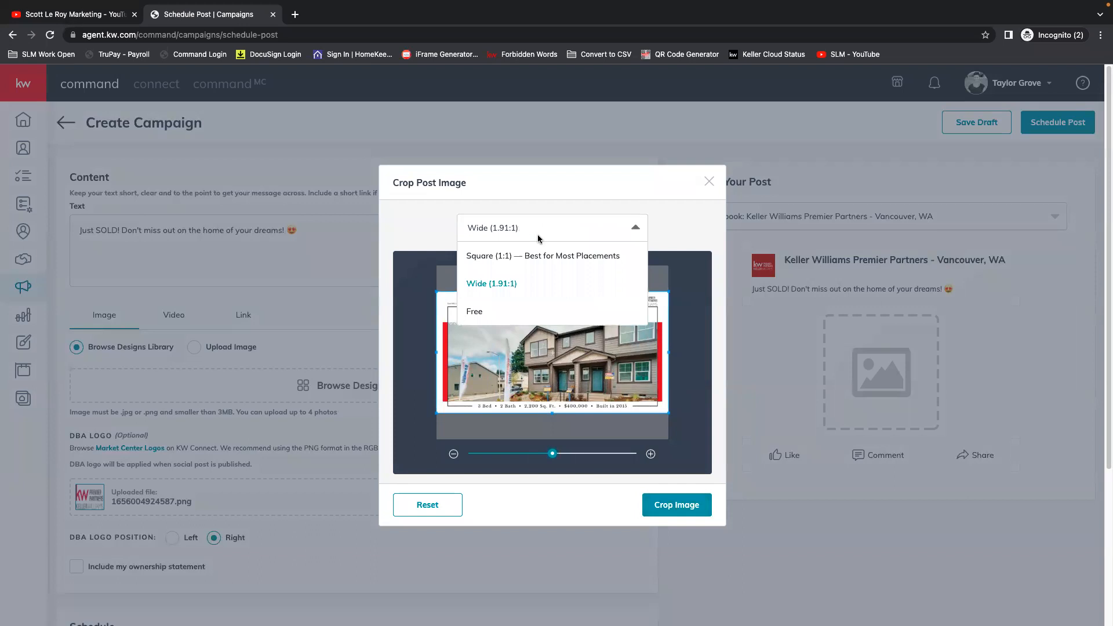
pyautogui.click(474, 313)
pyautogui.moveTo(553, 291); pyautogui.dragTo(553, 275)
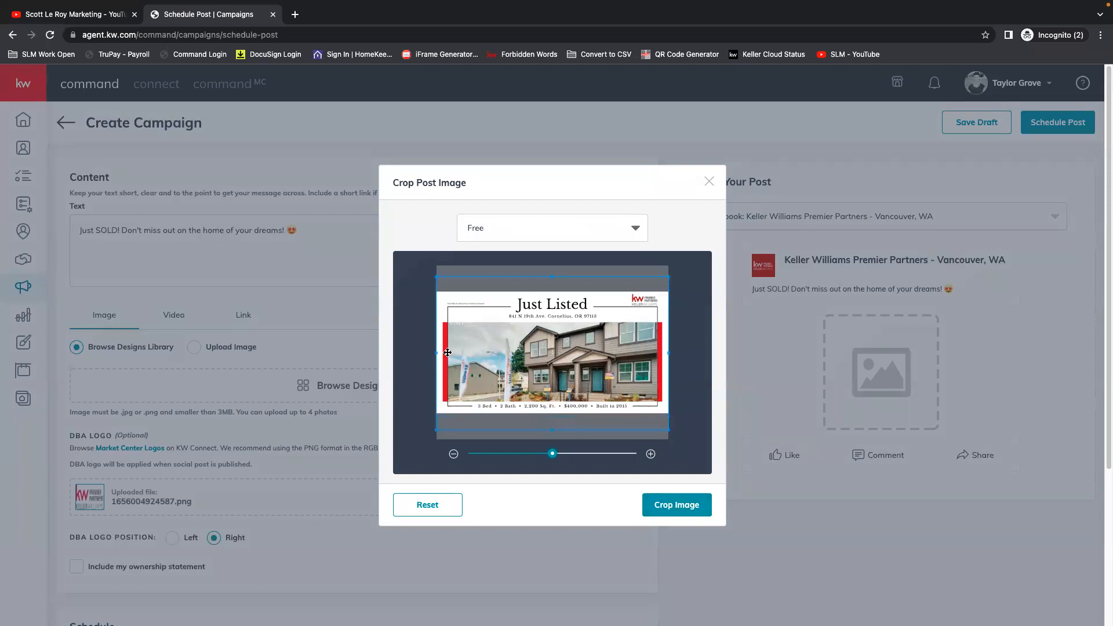
pyautogui.moveTo(434, 353)
pyautogui.mouseDown()
pyautogui.moveTo(482, 354)
pyautogui.moveTo(433, 356)
pyautogui.mouseUp()
# Set the crop ratio to Wide (1.91:1) and apply the crop to the post image.
pyautogui.click(494, 234)
pyautogui.click(508, 282)
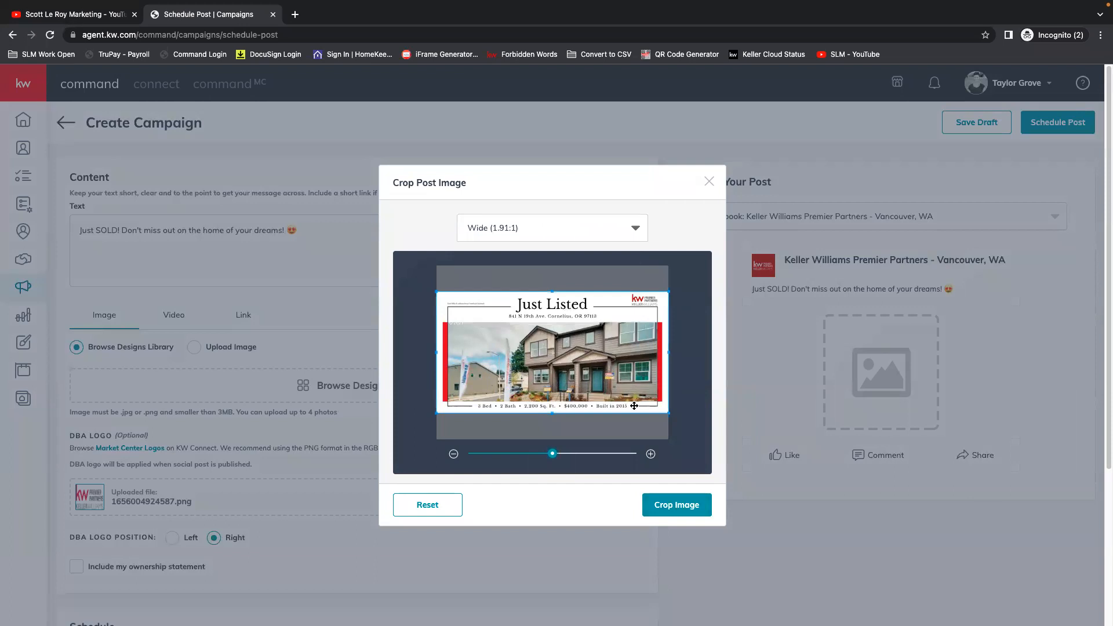
pyautogui.click(676, 507)
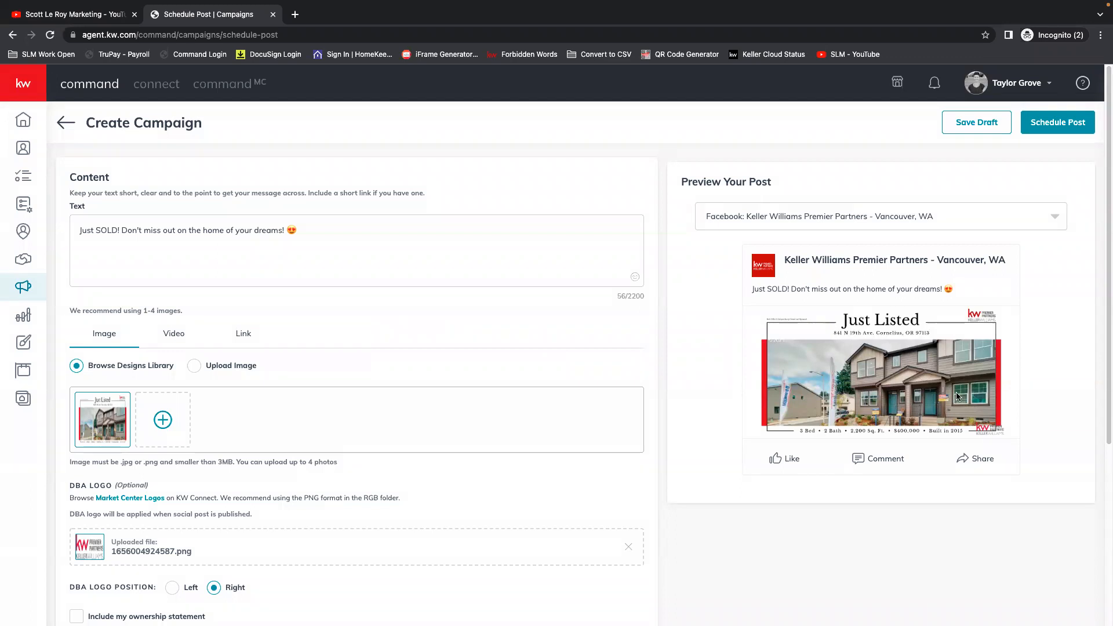
# Compare the DBA logo's left and right positions in the post preview and set the position to Left.
pyautogui.scroll(-2, 316, 462)
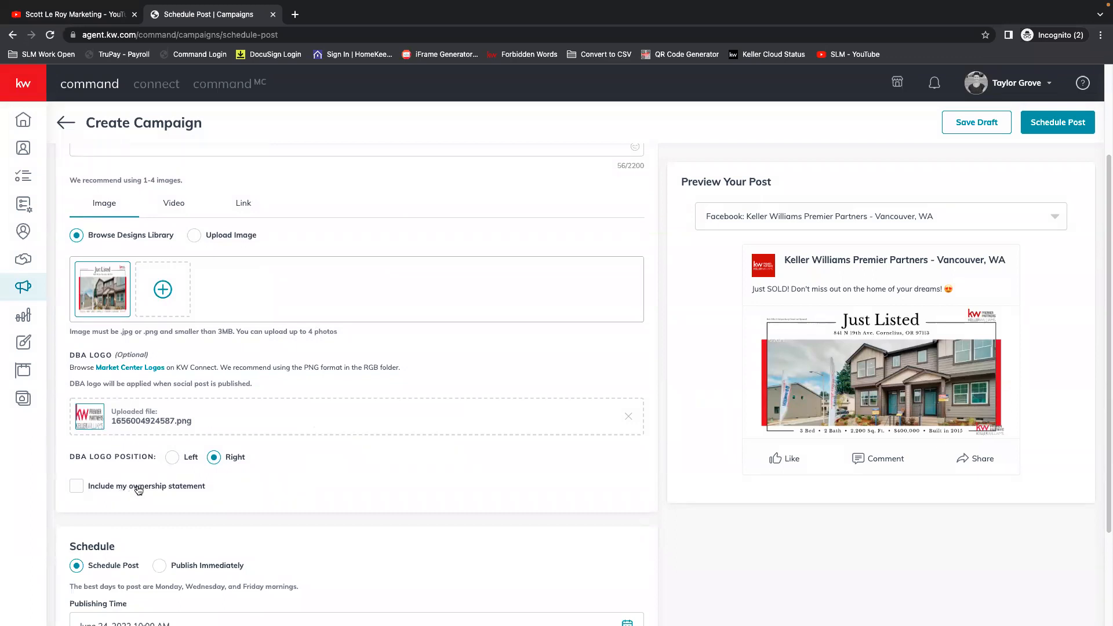
pyautogui.click(187, 458)
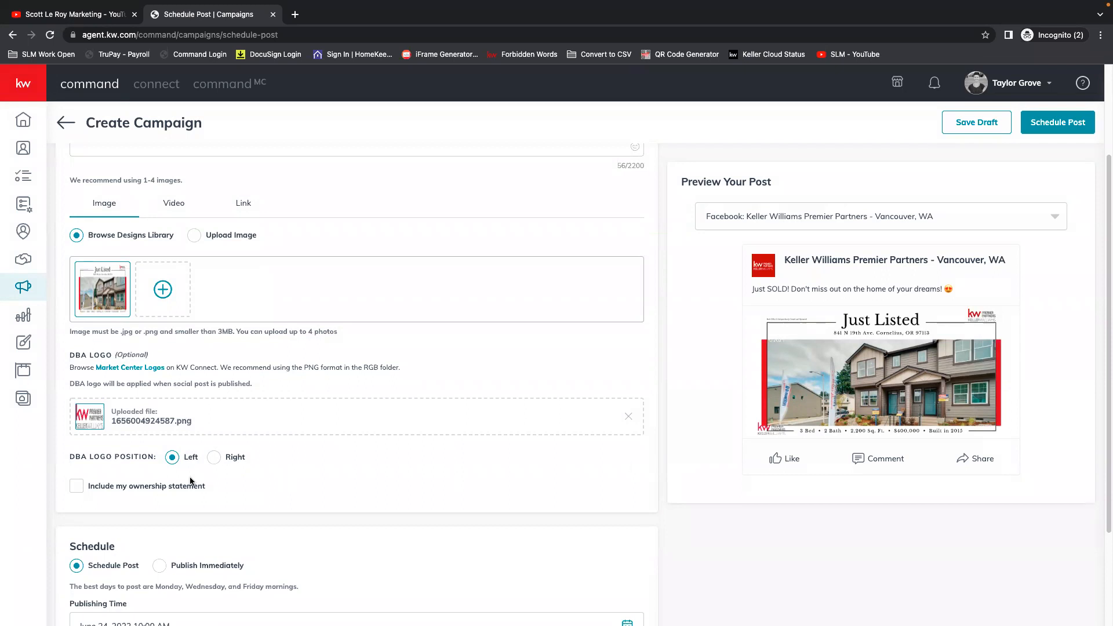
pyautogui.click(225, 460)
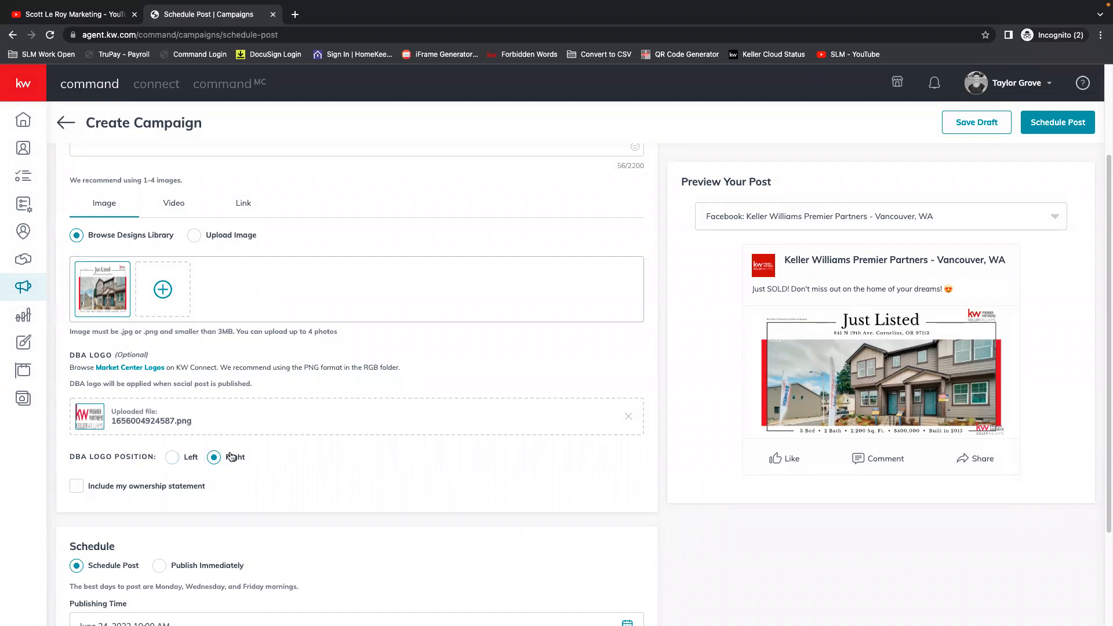
pyautogui.click(188, 462)
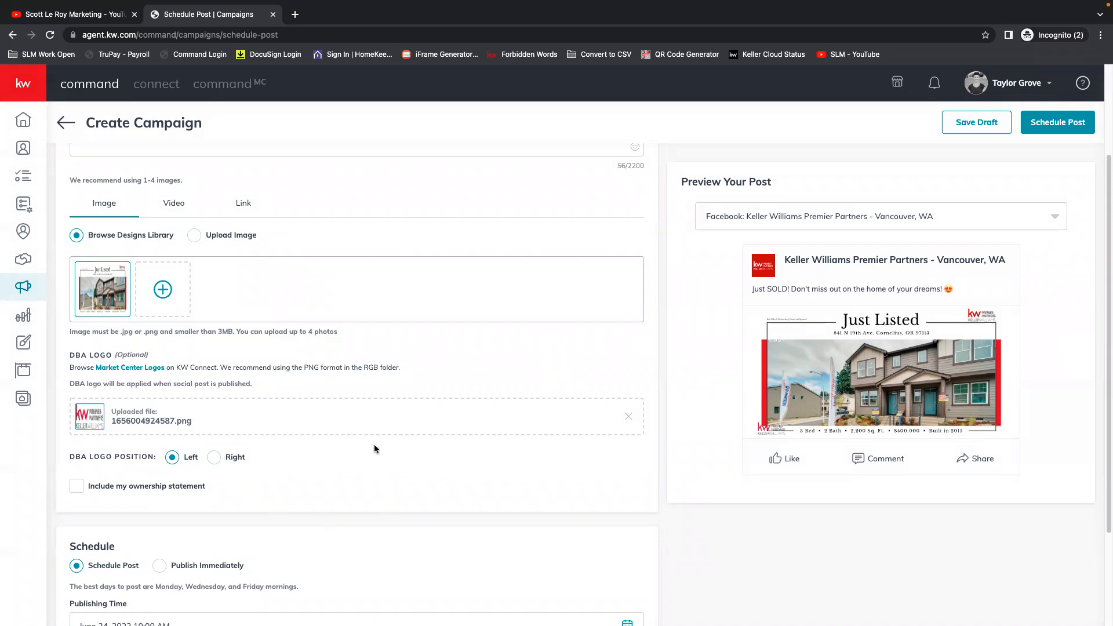
# Set the post's publishing time to June 27, 2022 10:30 AM and confirm scheduling the post.
pyautogui.scroll(-1, 384, 456)
pyautogui.scroll(-3, 384, 456)
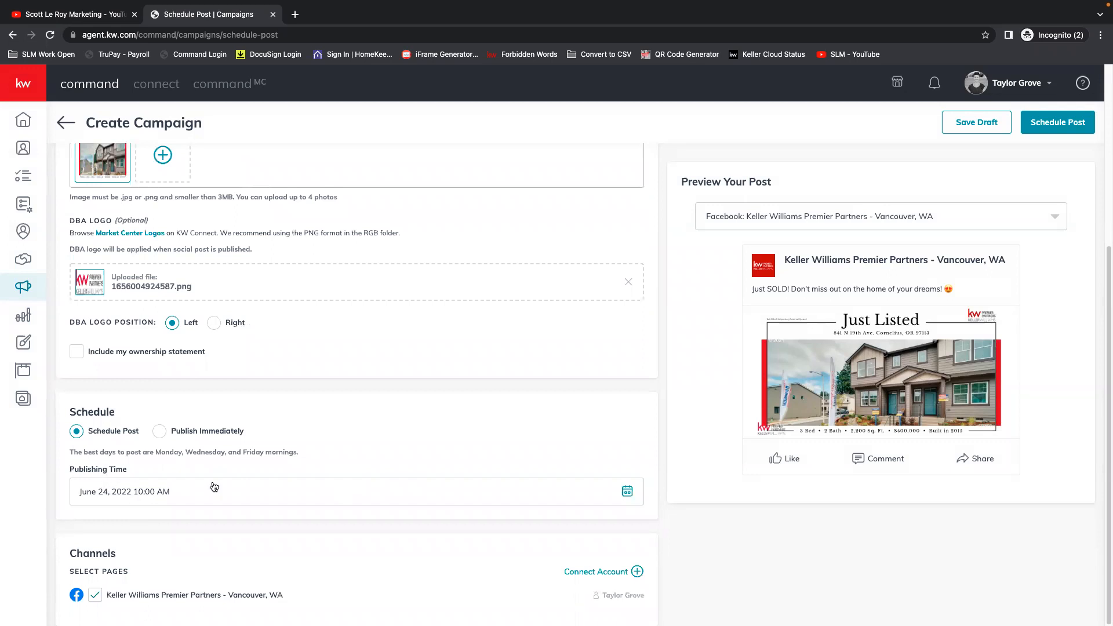
pyautogui.click(628, 491)
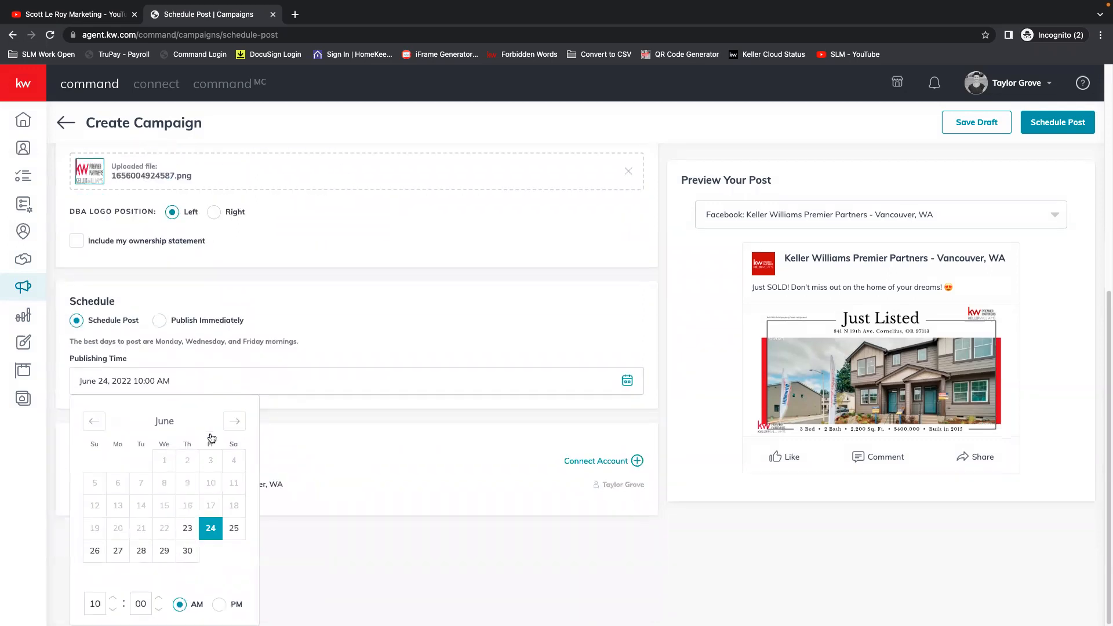
pyautogui.click(119, 552)
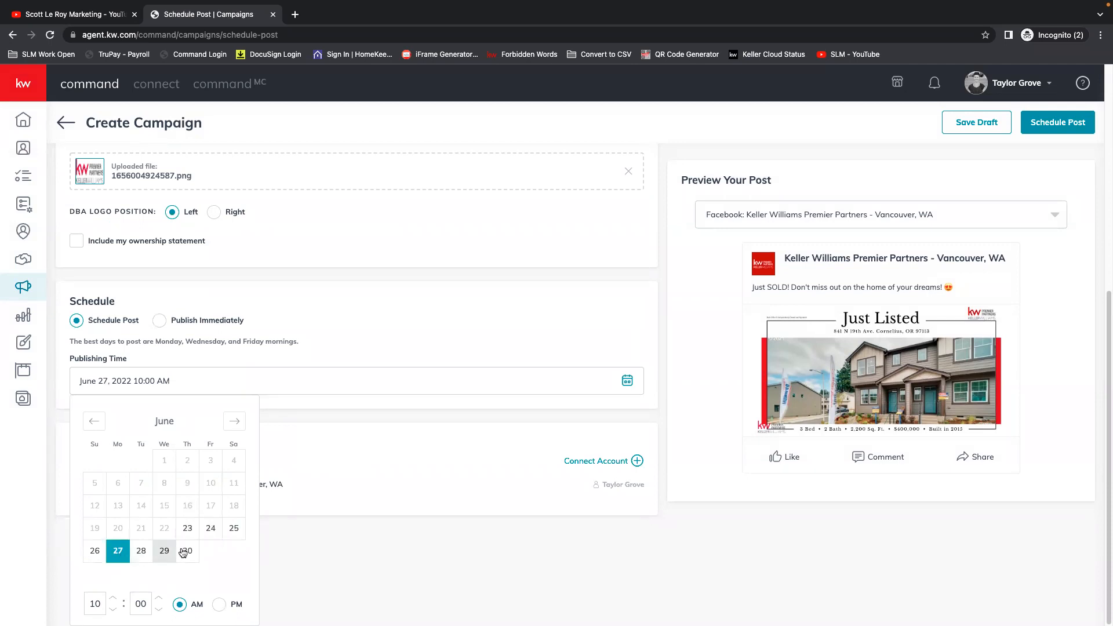
pyautogui.click(159, 601)
pyautogui.doubleClick(149, 605)
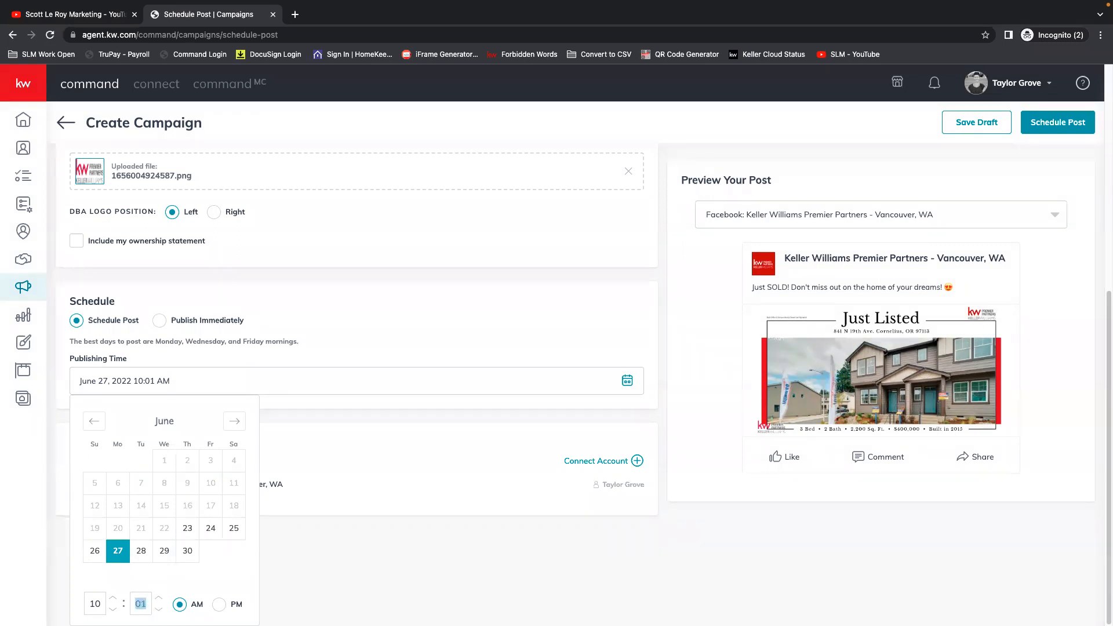
pyautogui.write('30')
pyautogui.click(495, 534)
pyautogui.scroll(2, 332, 561)
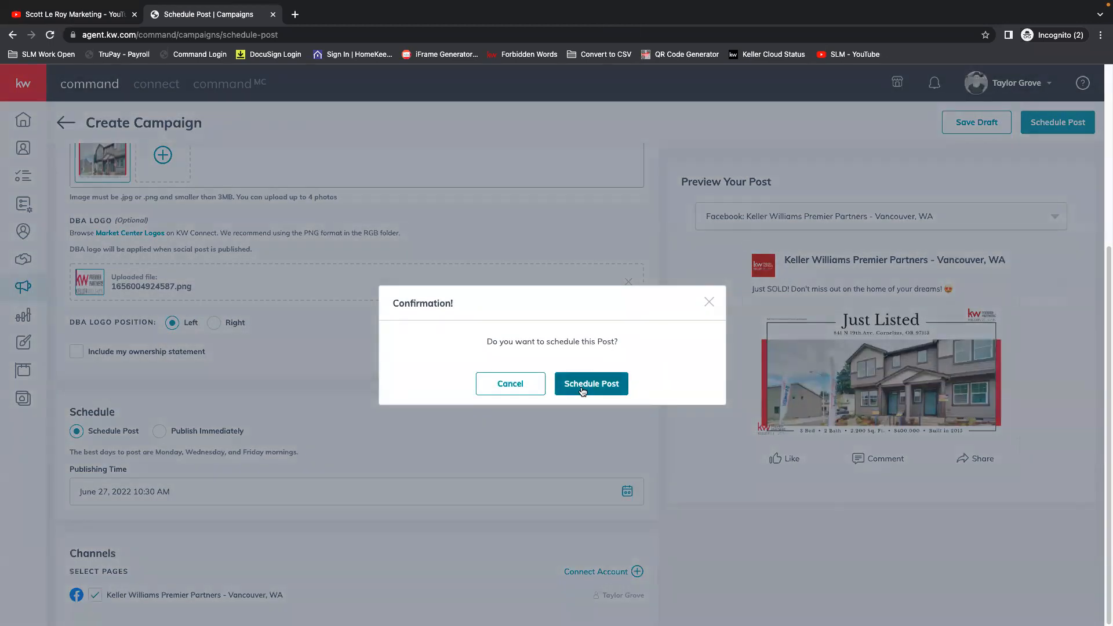
pyautogui.click(582, 385)
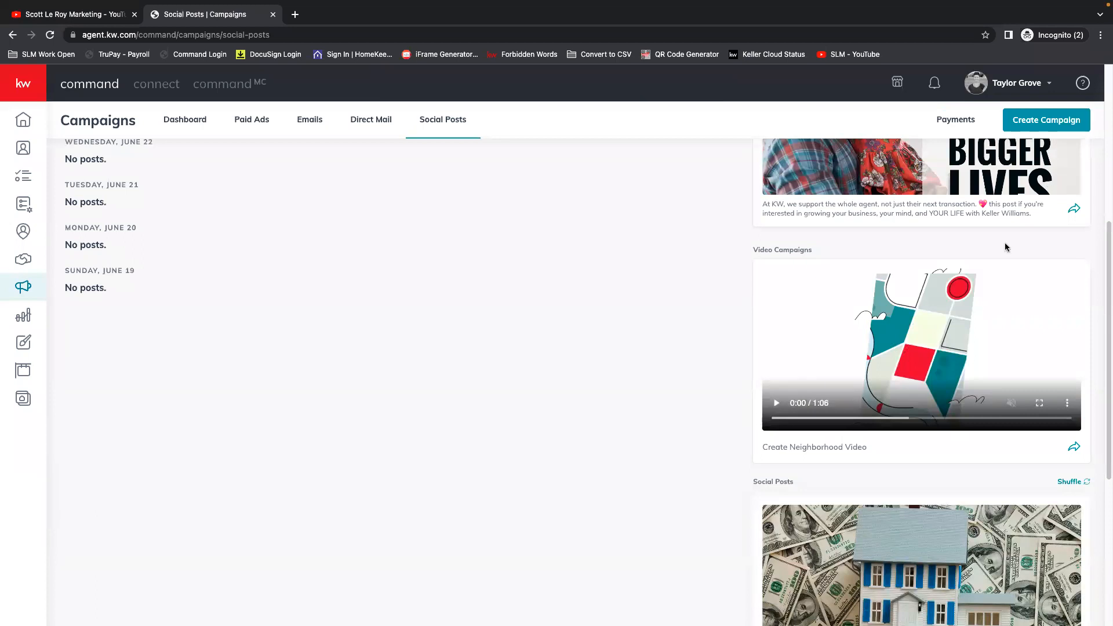
# Show the social posts calendar by month and view the details of the post scheduled on June 27.
pyautogui.scroll(6, 430, 309)
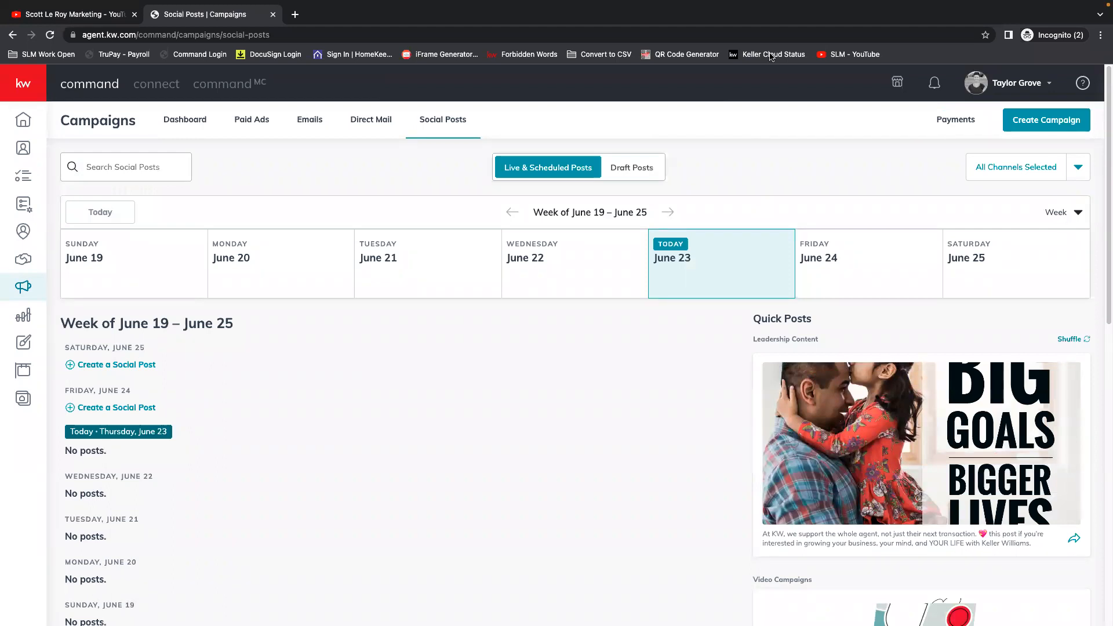
pyautogui.click(1079, 213)
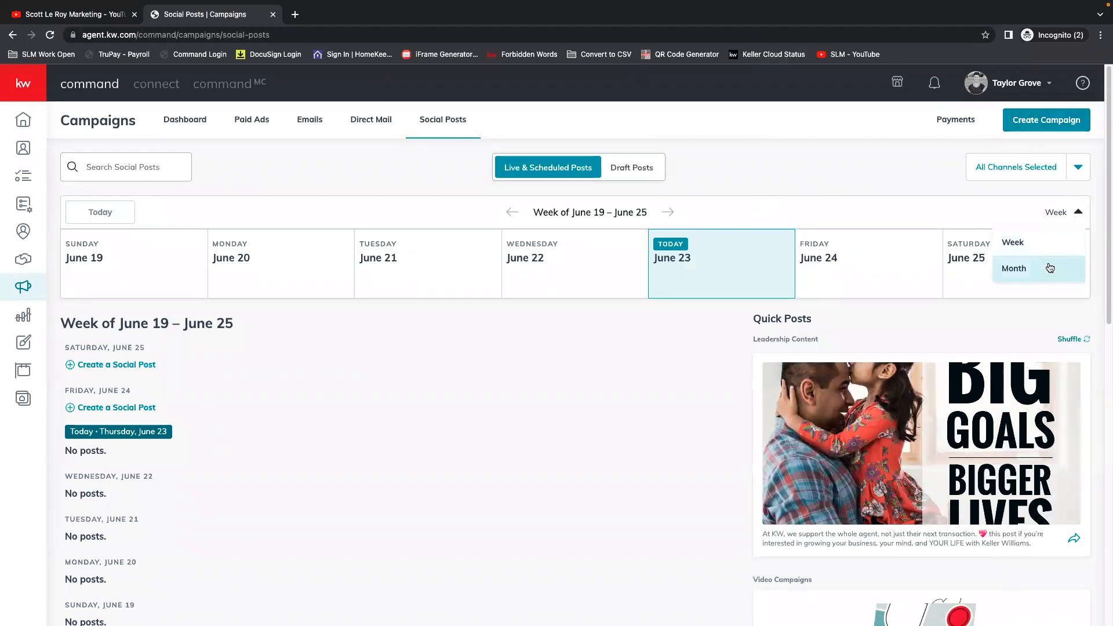
pyautogui.click(1024, 267)
pyautogui.scroll(-3, 707, 312)
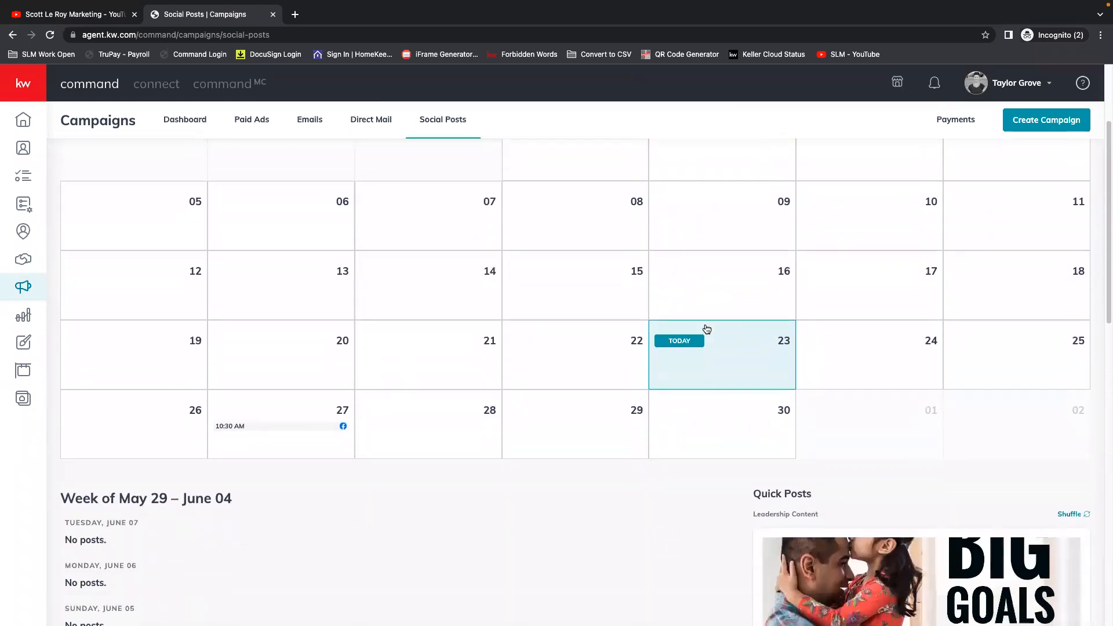
pyautogui.click(230, 429)
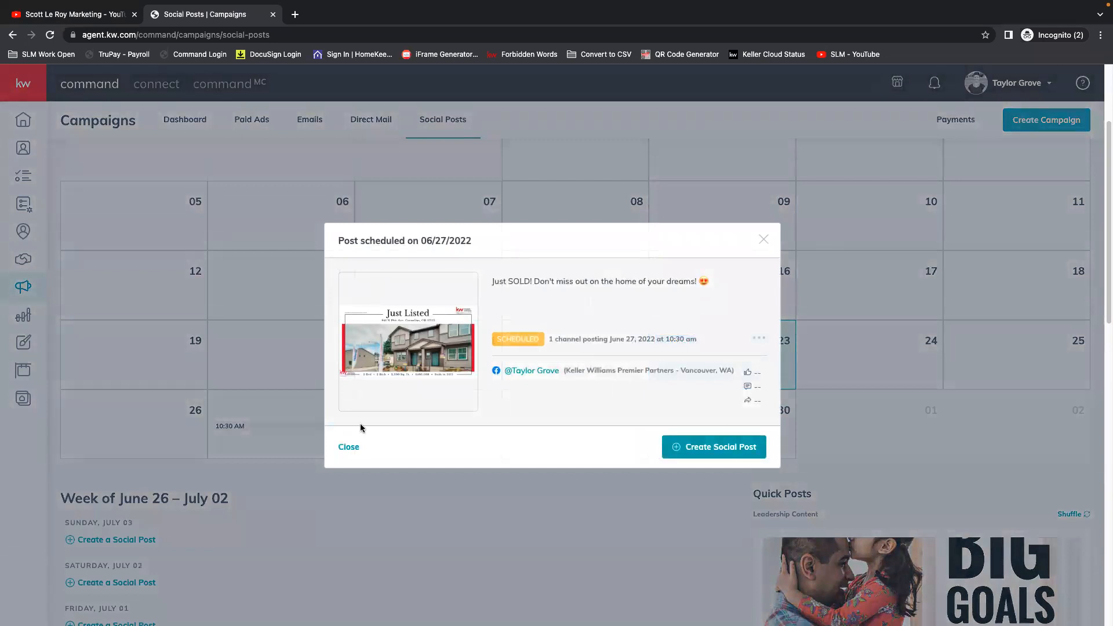
pyautogui.click(349, 447)
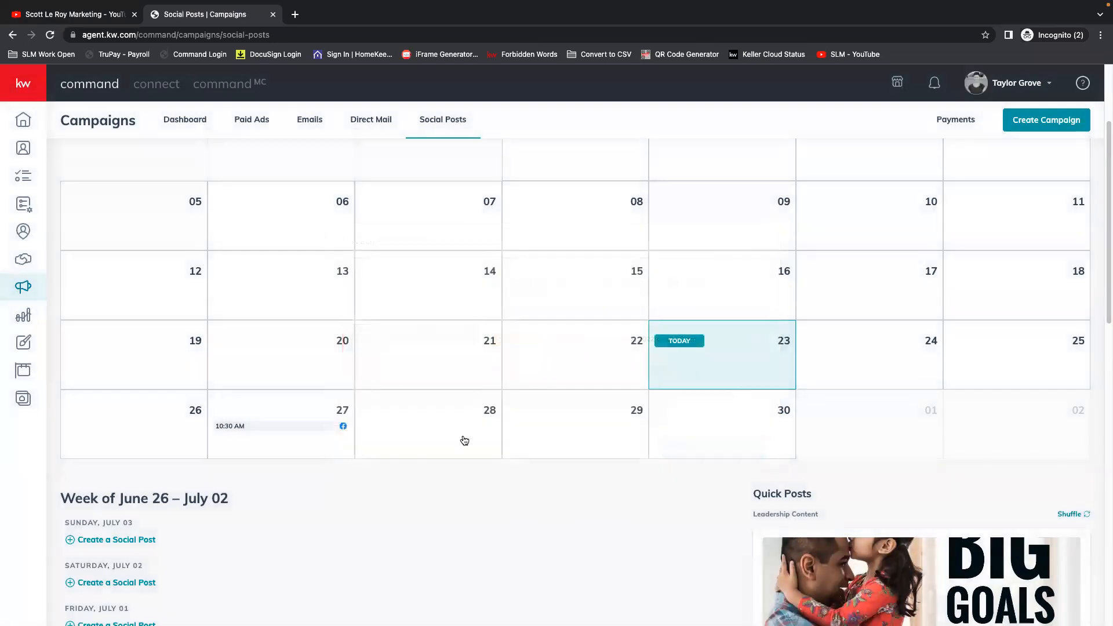
# Return the social posts calendar to the Week view and look through the current week's posts.
pyautogui.scroll(3, 510, 521)
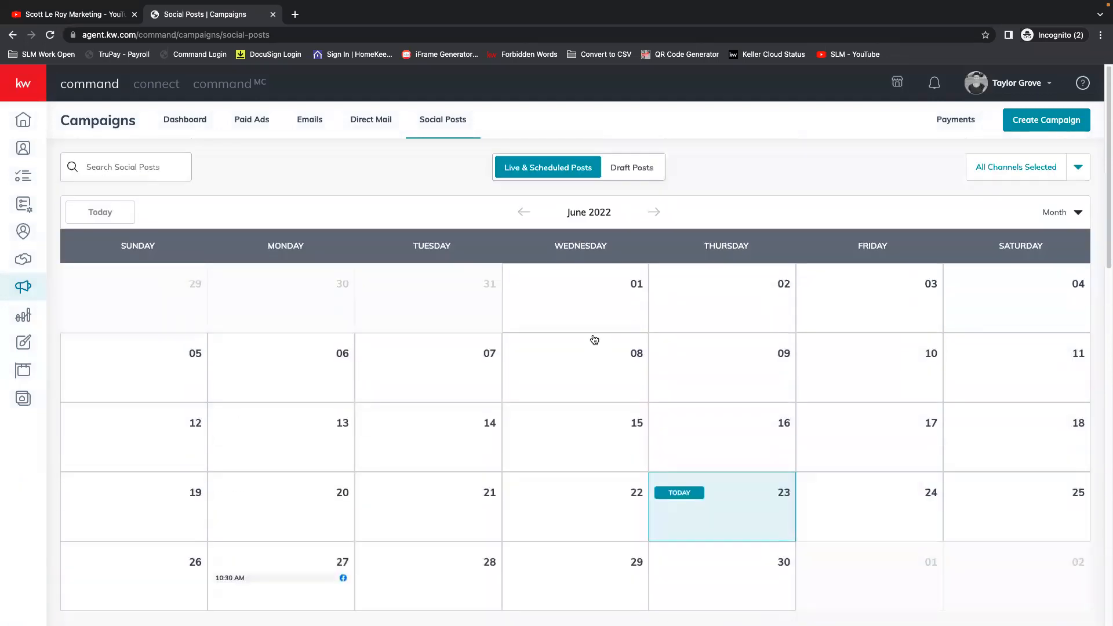
pyautogui.click(1072, 218)
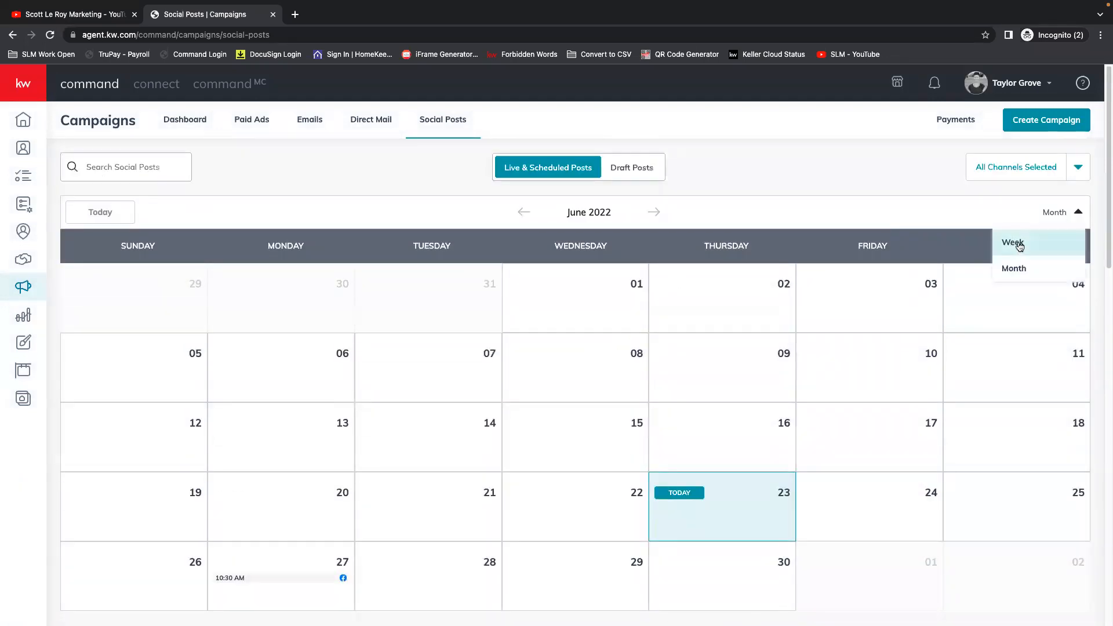
pyautogui.click(1019, 247)
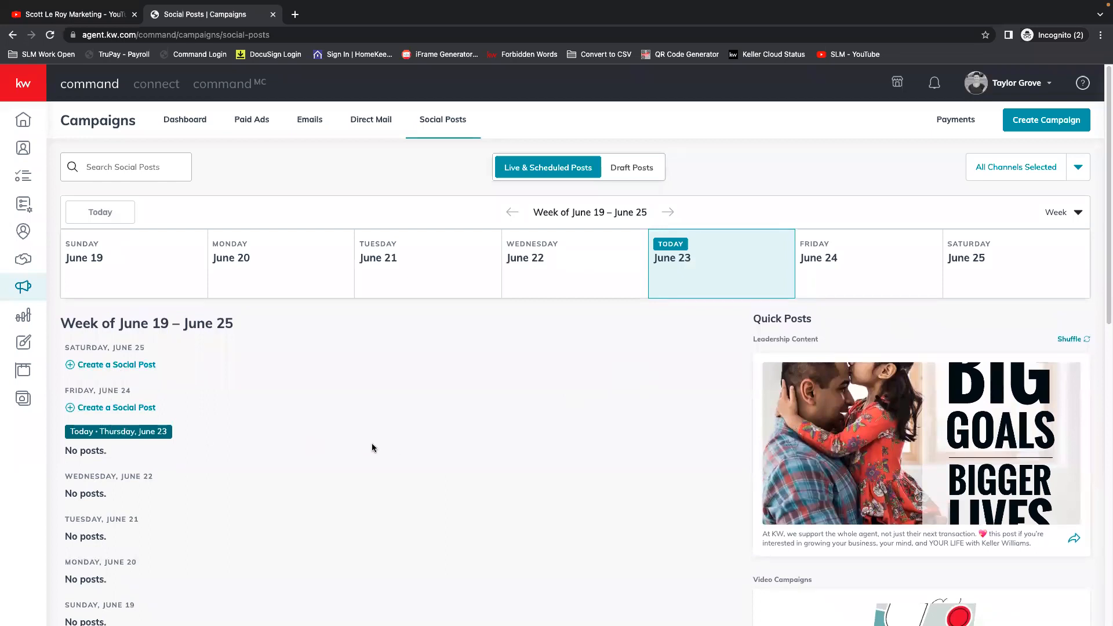
pyautogui.scroll(-6, 372, 447)
pyautogui.scroll(6, 318, 438)
# Create a new Direct Mail campaign named "Just Sold!" with the goal Attract Buyers.
pyautogui.click(369, 121)
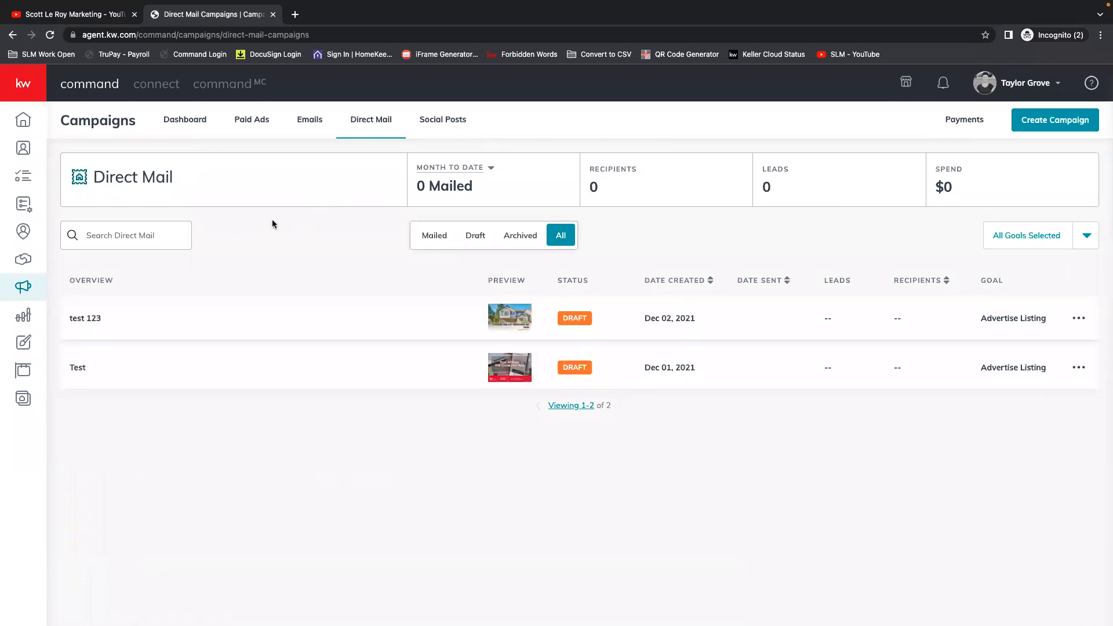
pyautogui.click(1048, 124)
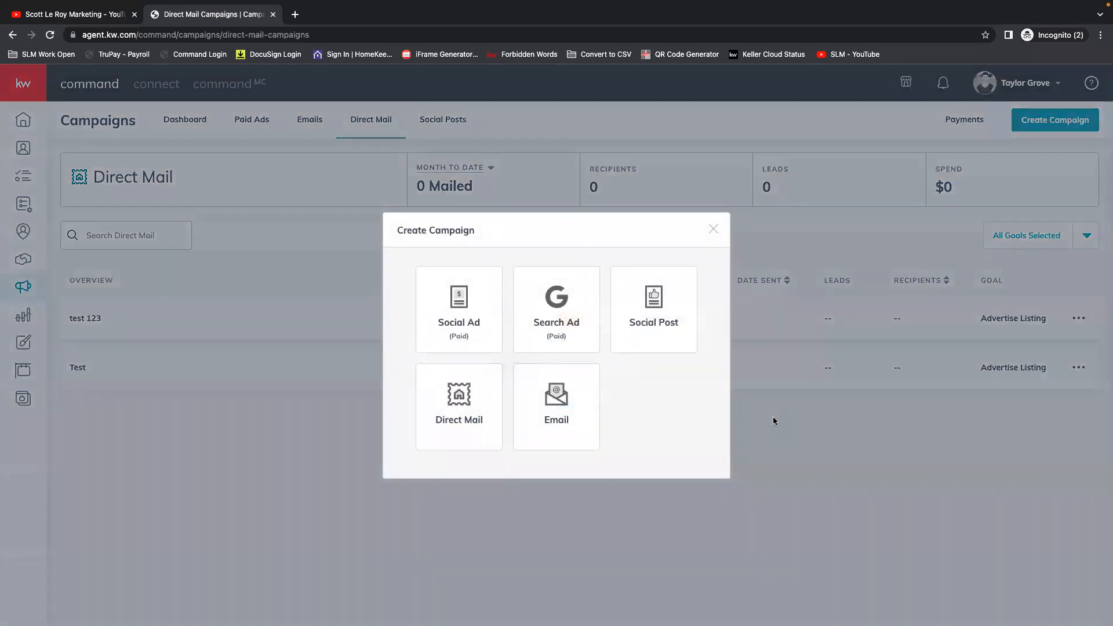
pyautogui.click(460, 408)
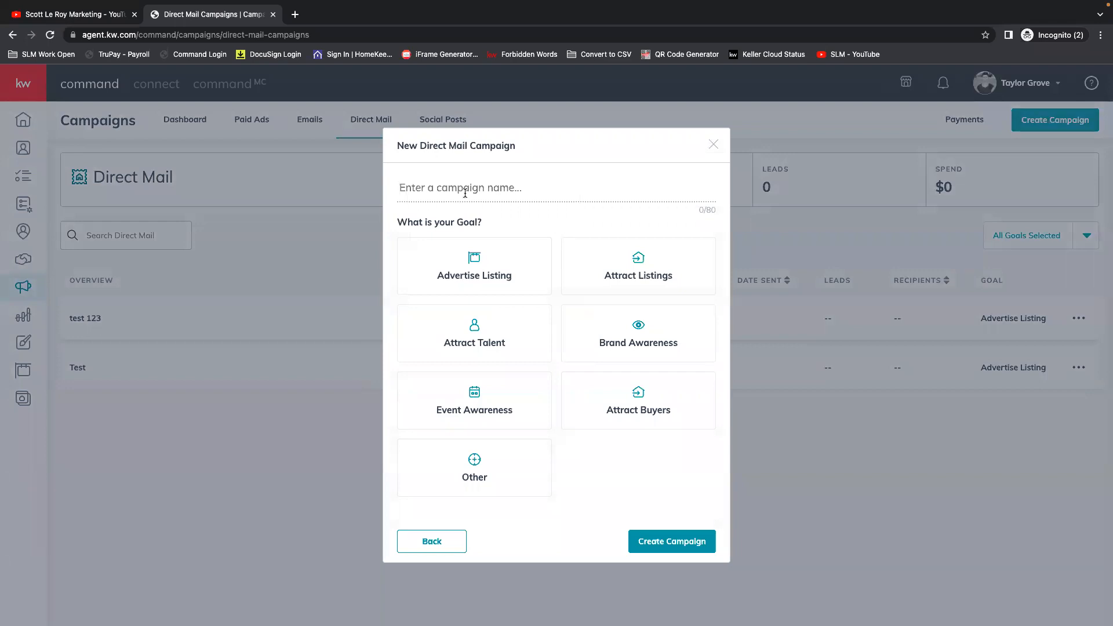
pyautogui.click(465, 193)
pyautogui.write('Just Sold!')
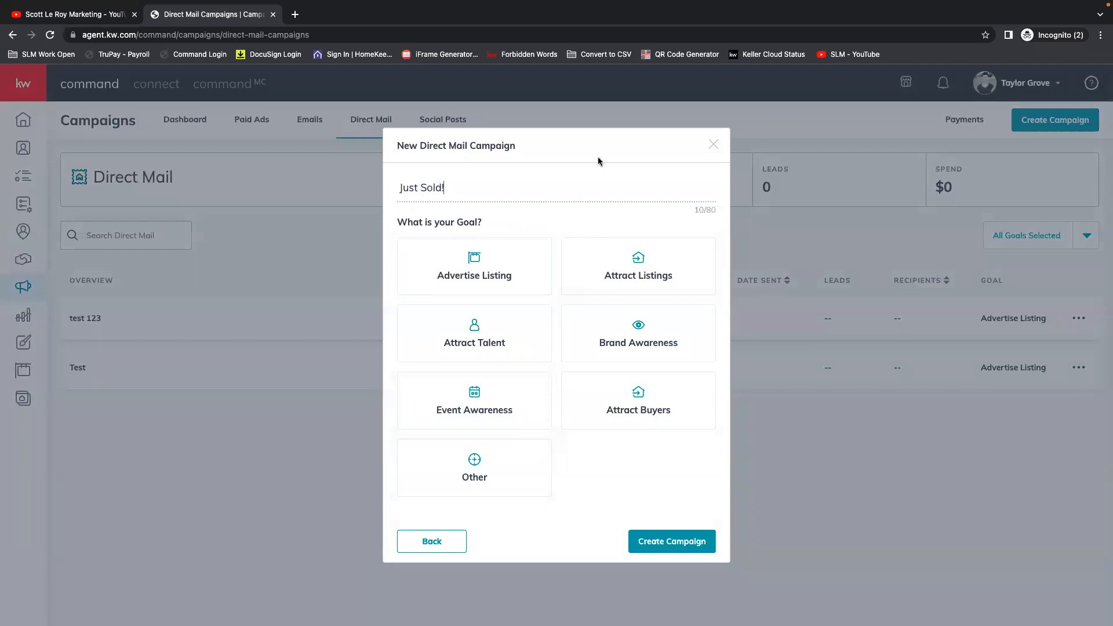
pyautogui.click(664, 418)
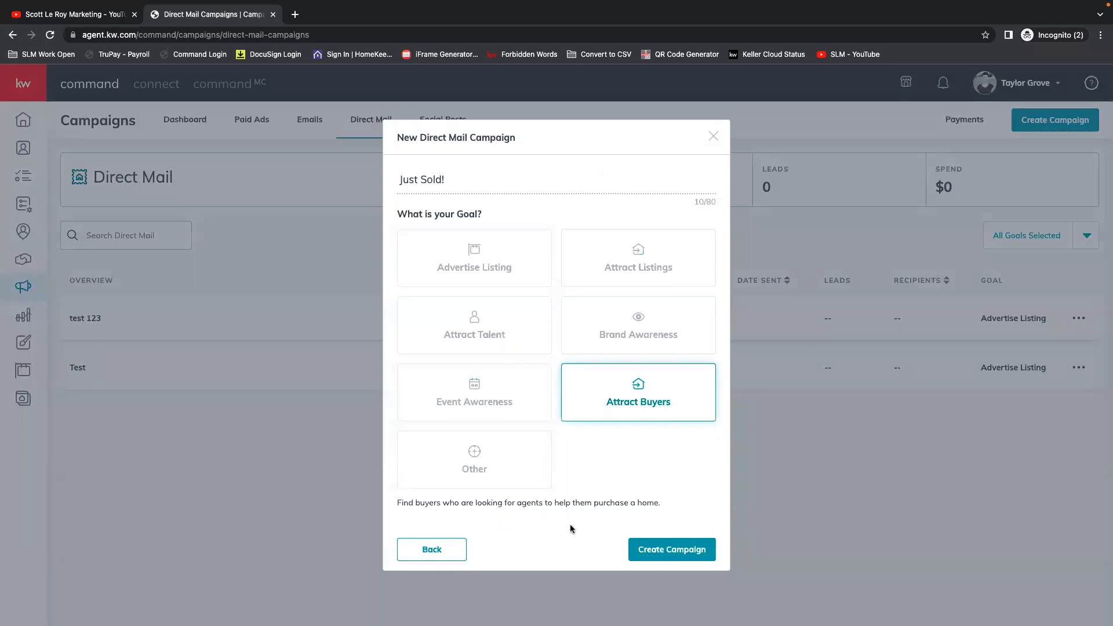
pyautogui.click(684, 552)
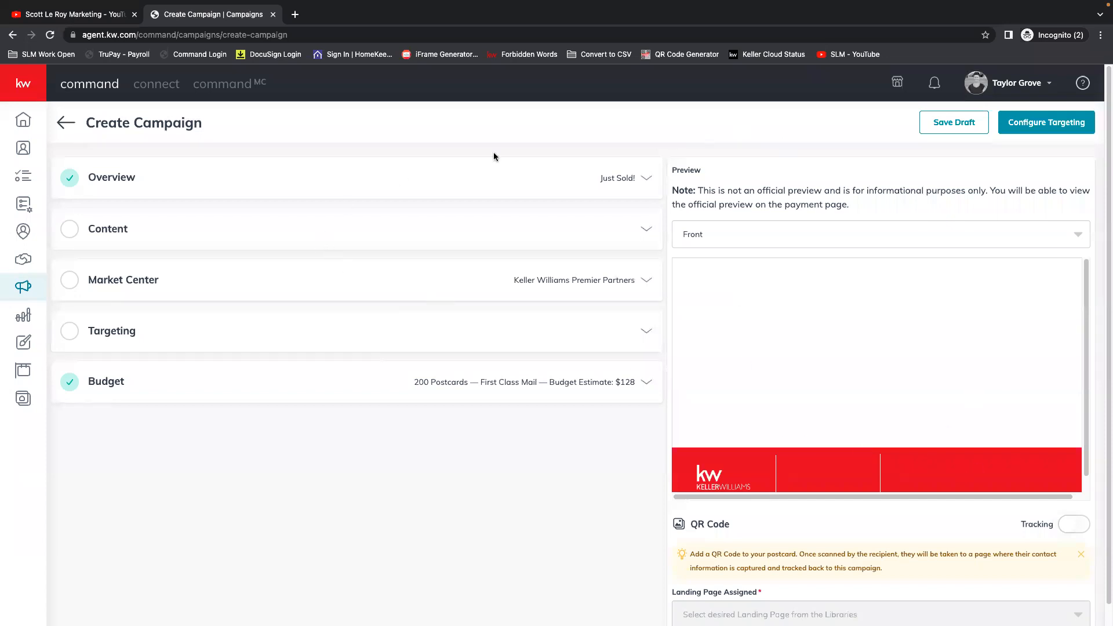
# Review the campaign's Overview details and the Upload Design card size requirements under Content, ending on the Select Template option.
pyautogui.click(646, 180)
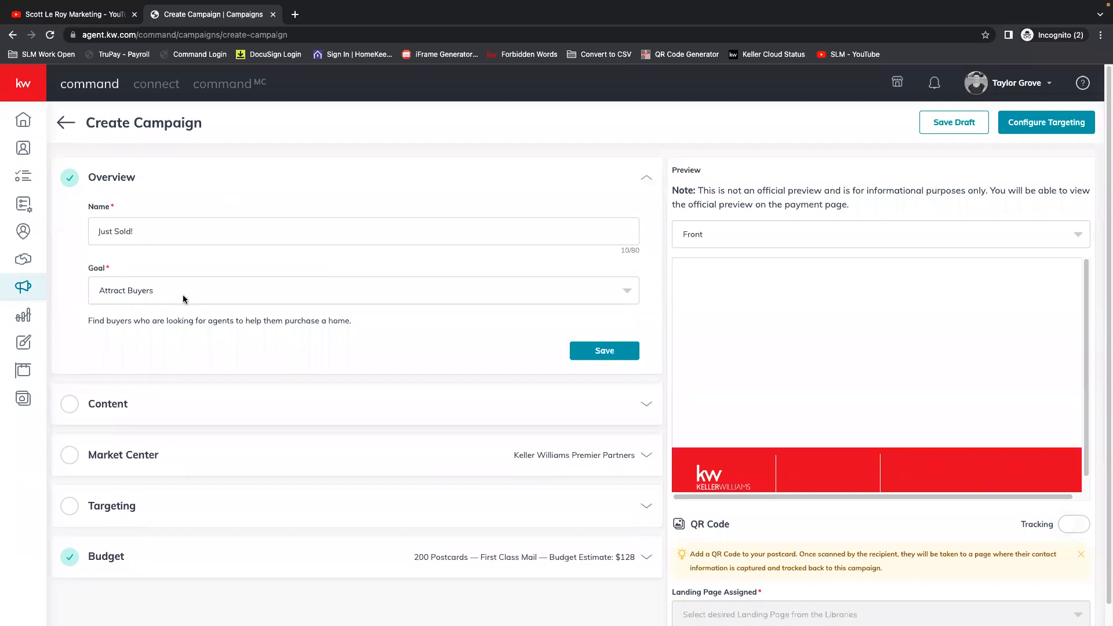
pyautogui.click(647, 179)
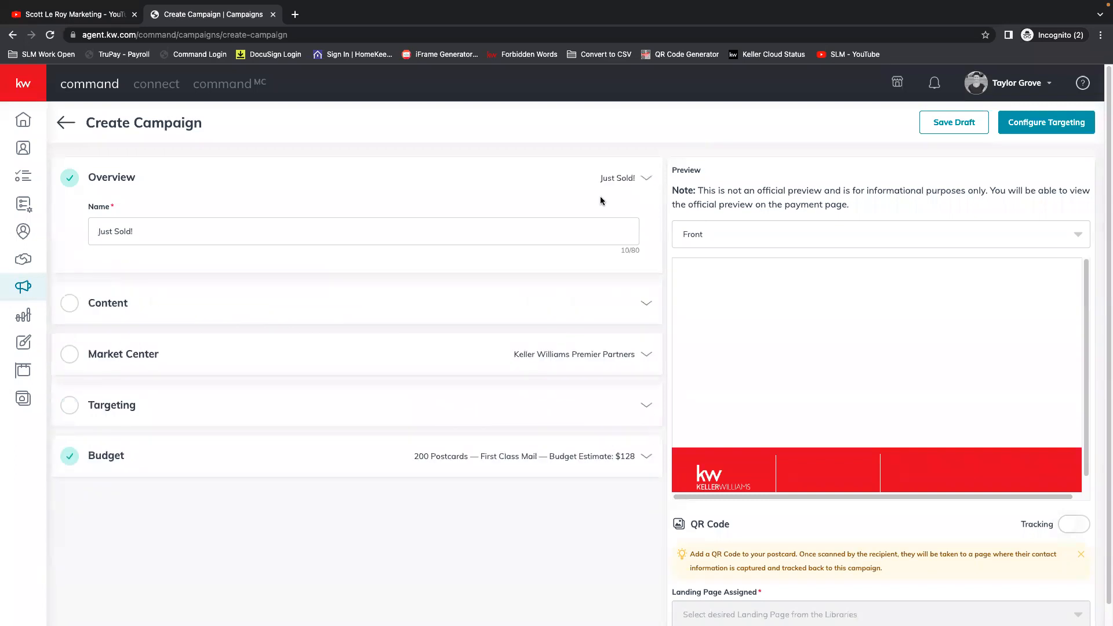
pyautogui.click(643, 229)
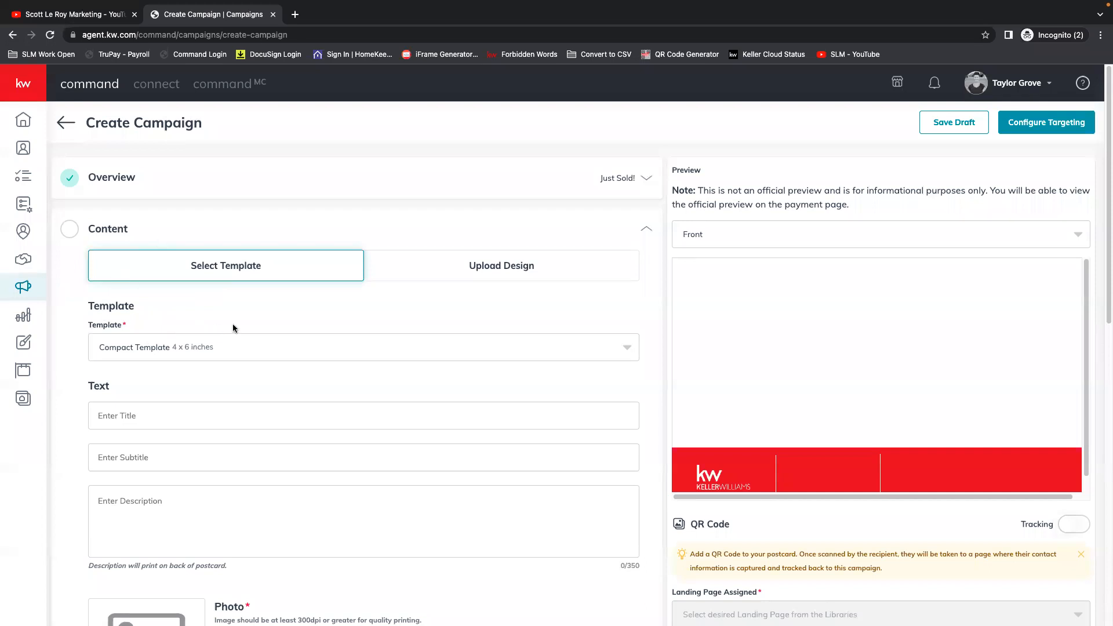
pyautogui.click(551, 274)
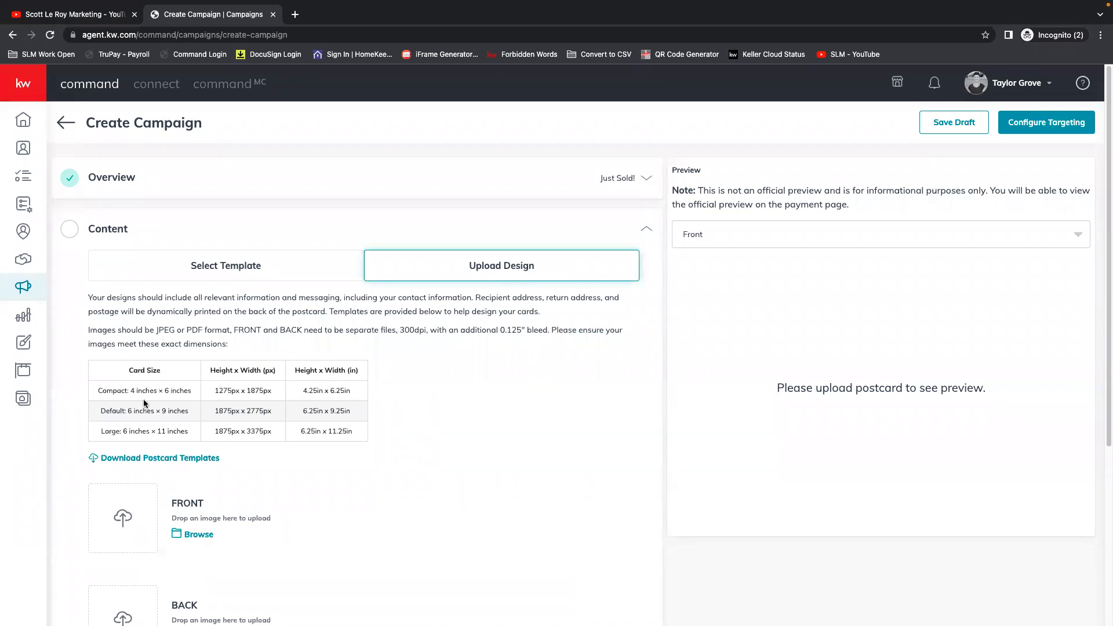
pyautogui.moveTo(92, 391); pyautogui.dragTo(128, 393)
pyautogui.click(360, 432)
pyautogui.click(124, 391)
pyautogui.click(226, 273)
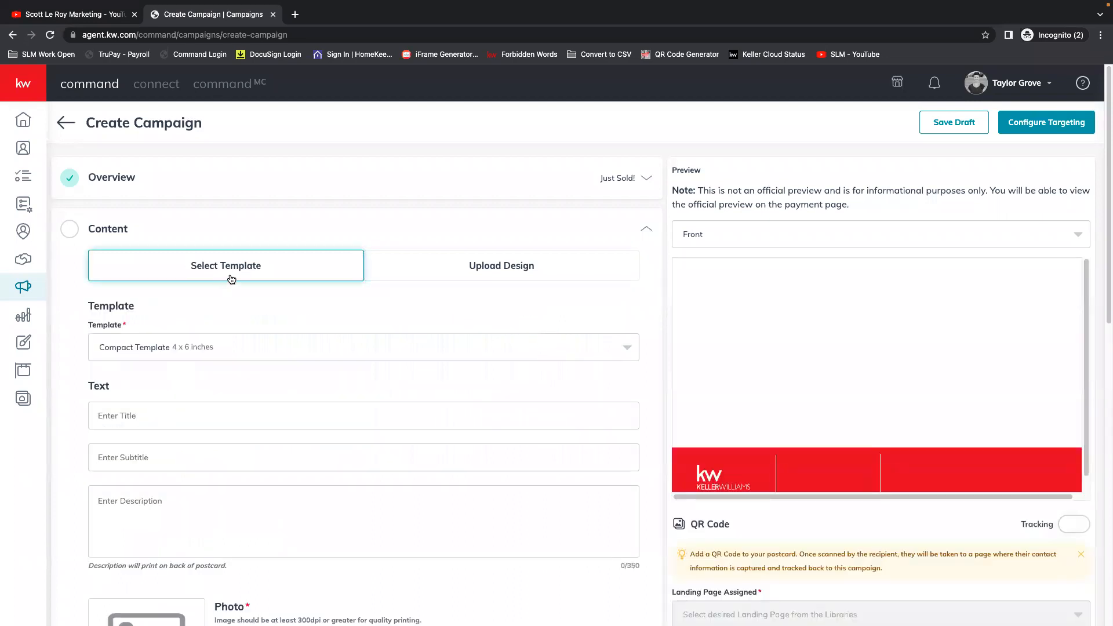
# Try the Large Template - Modern postcard and preview its back and front.
pyautogui.click(145, 350)
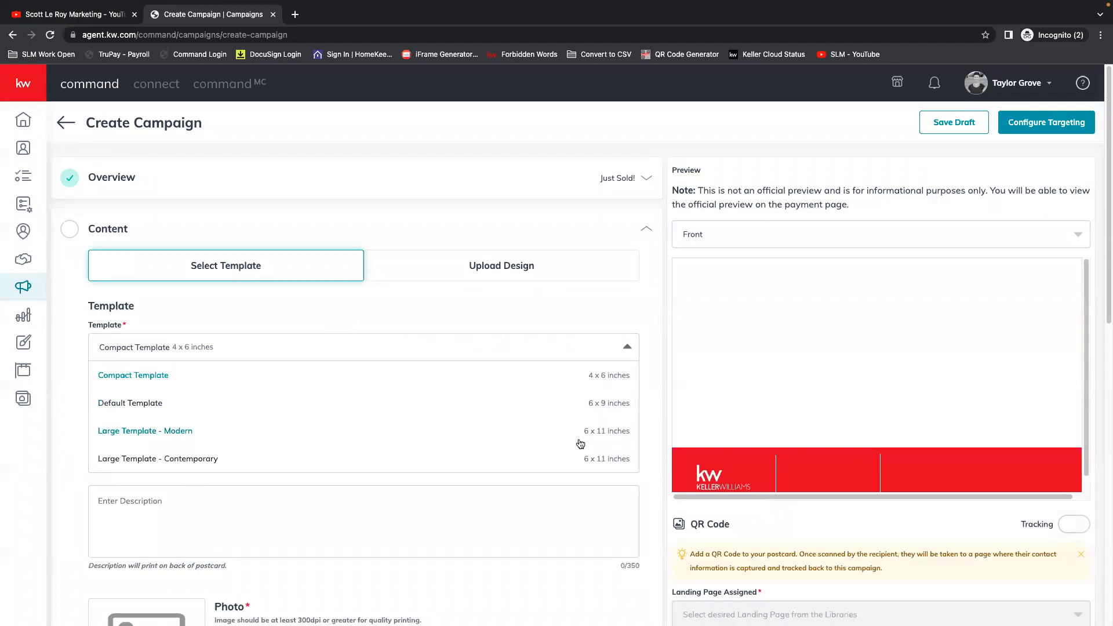
pyautogui.click(183, 431)
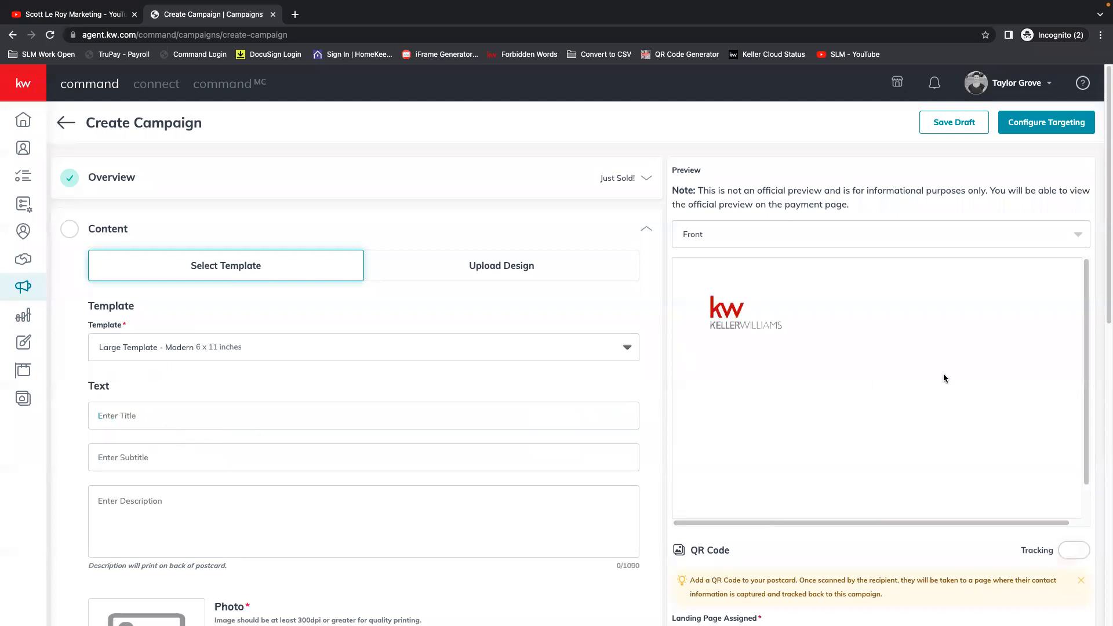
pyautogui.click(902, 236)
pyautogui.click(809, 290)
pyautogui.click(805, 236)
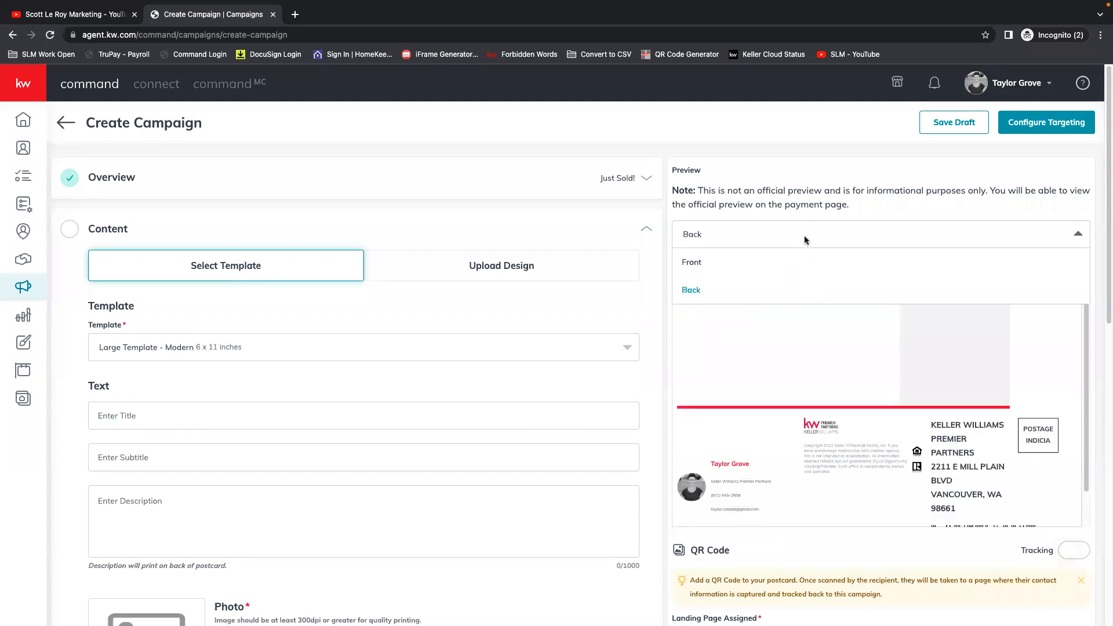
pyautogui.click(697, 262)
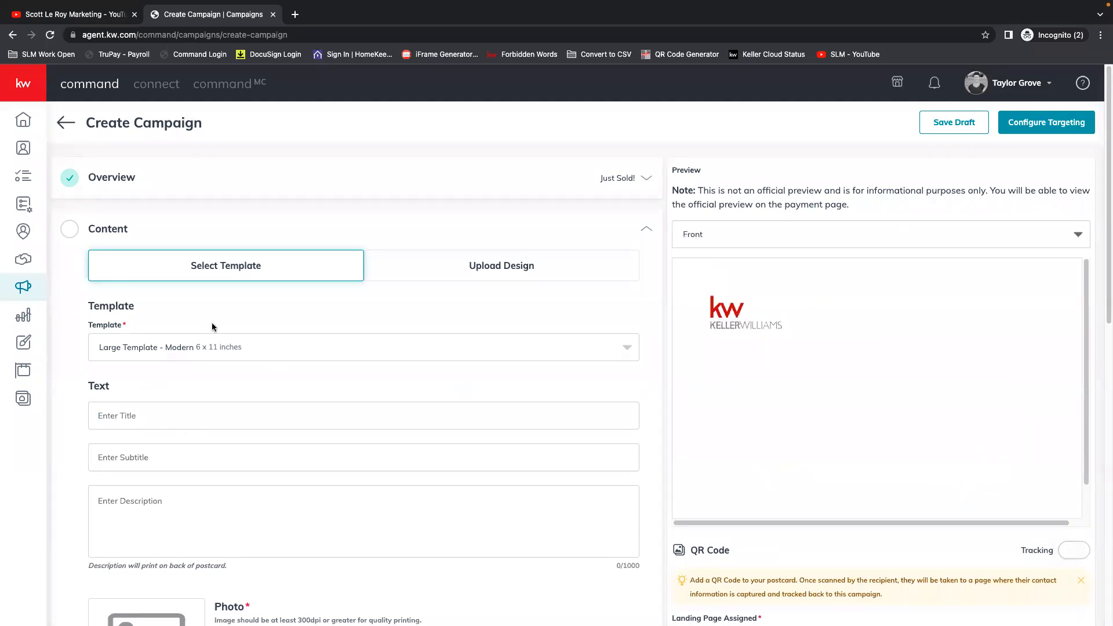
# Try the Large Template - Contemporary postcard and set the template back to Compact Template, 4 x 6 inches.
pyautogui.click(184, 338)
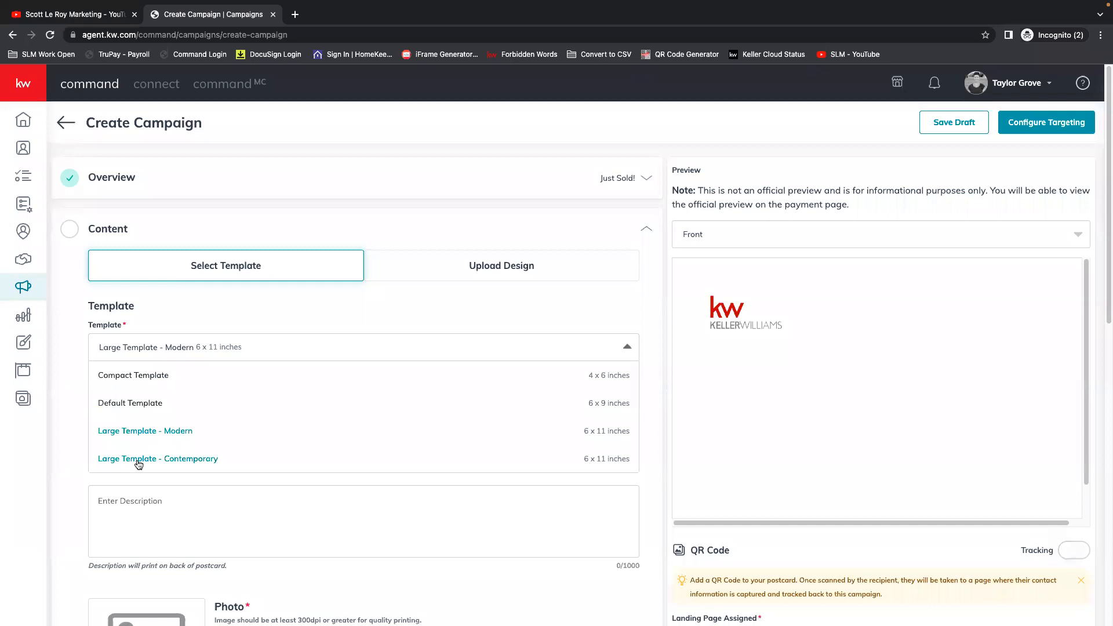
pyautogui.click(138, 458)
pyautogui.click(166, 347)
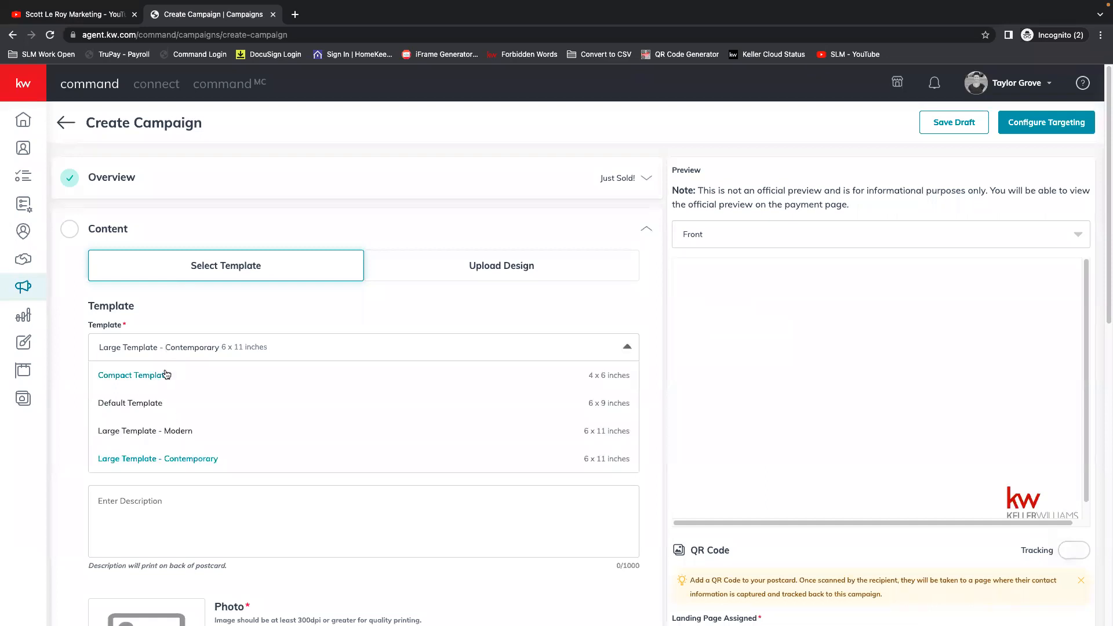
pyautogui.click(125, 377)
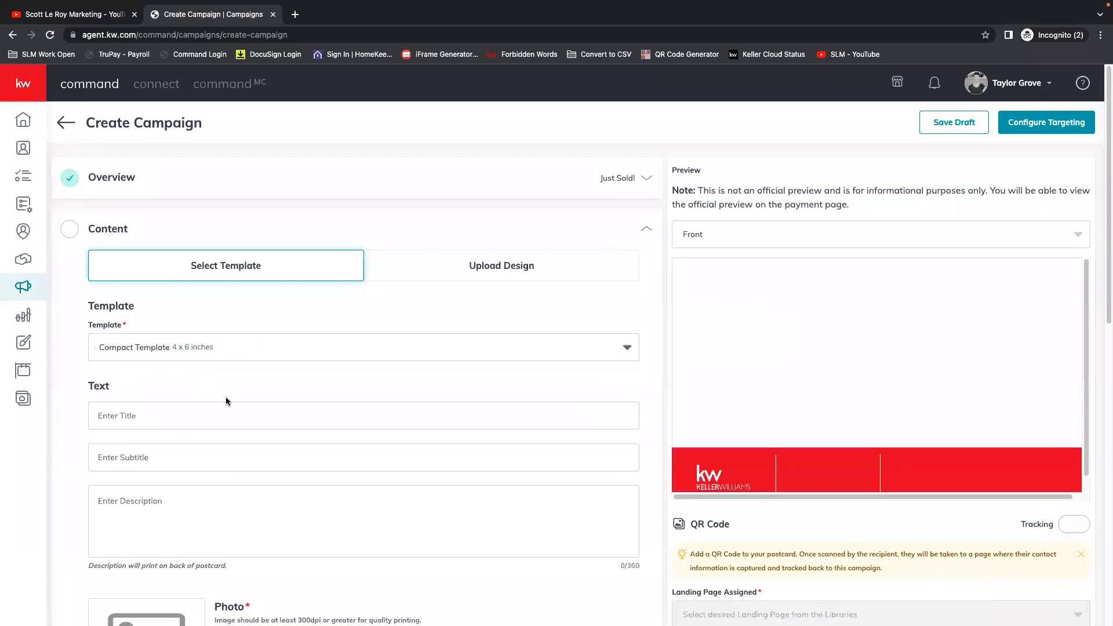
# Enter "JUST SOLD!" as the postcard title.
pyautogui.scroll(-3, 142, 427)
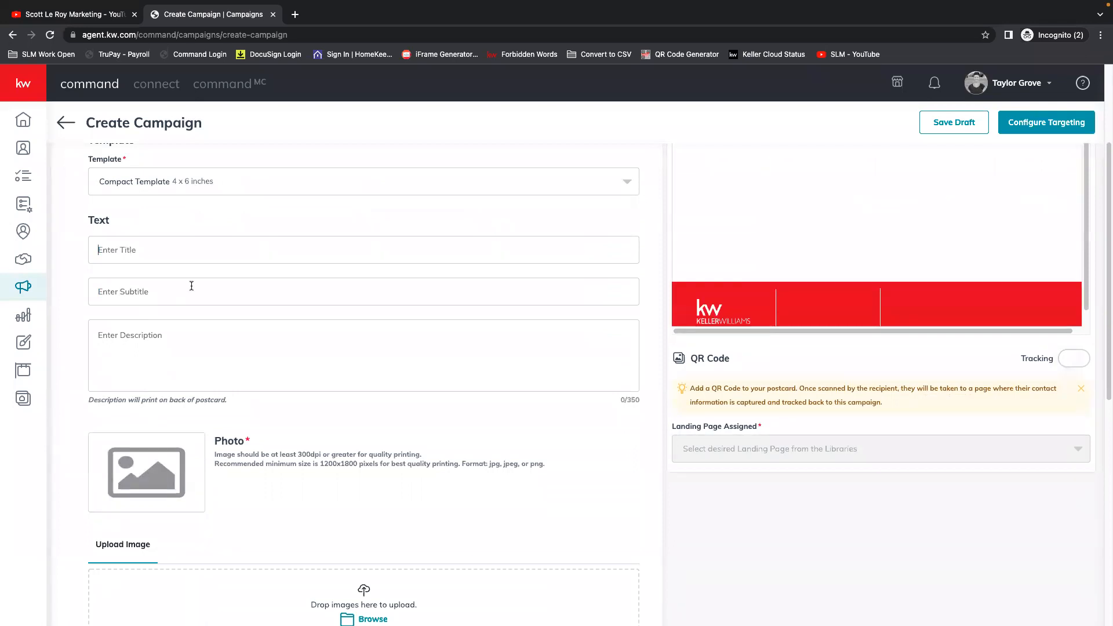
pyautogui.write('J')
pyautogui.write('UST SO')
pyautogui.press('BackSpace')
pyautogui.write('OLD!')
# Enter "DON'T MISS OUT ON YOUR DREAM HOME!" as the postcard subtitle.
pyautogui.scroll(3, 514, 390)
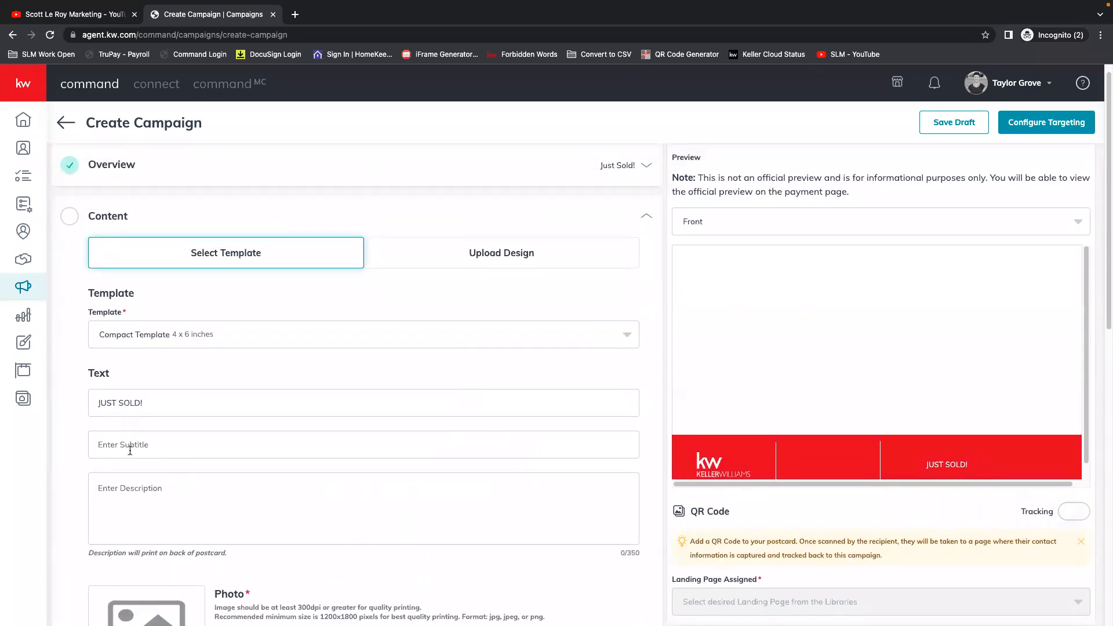
pyautogui.write("DON'T MISS ")
pyautogui.write('OUY')
pyautogui.write(' ON YOUR D')
pyautogui.write('REAM HOME!')
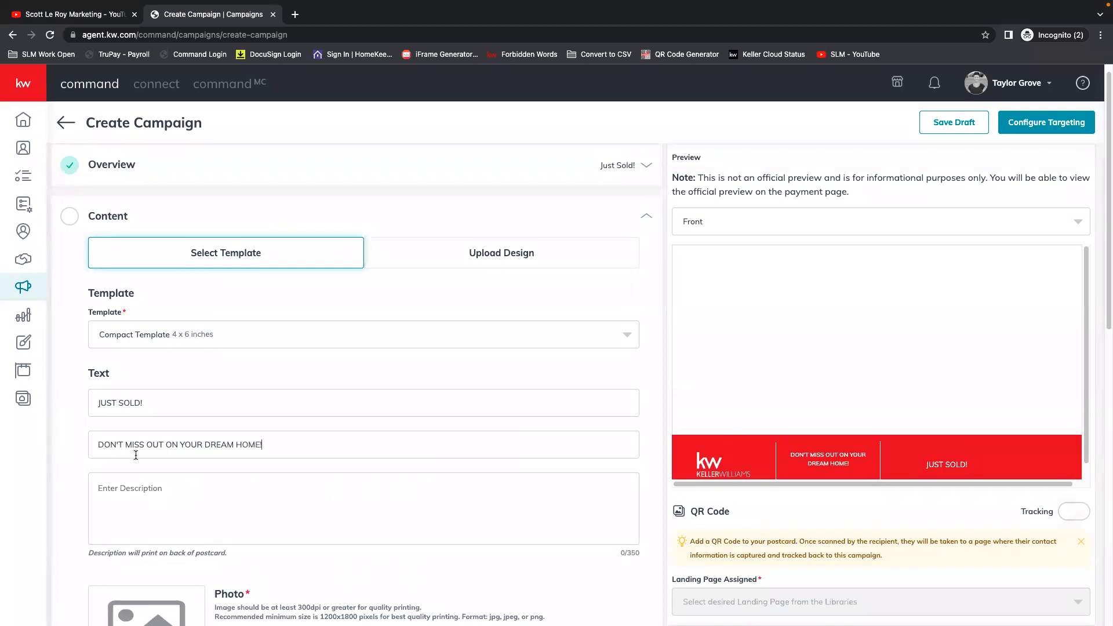
# Enter "TEST!" as the postcard description that prints on the back.
pyautogui.scroll(-1, 224, 498)
pyautogui.click(170, 454)
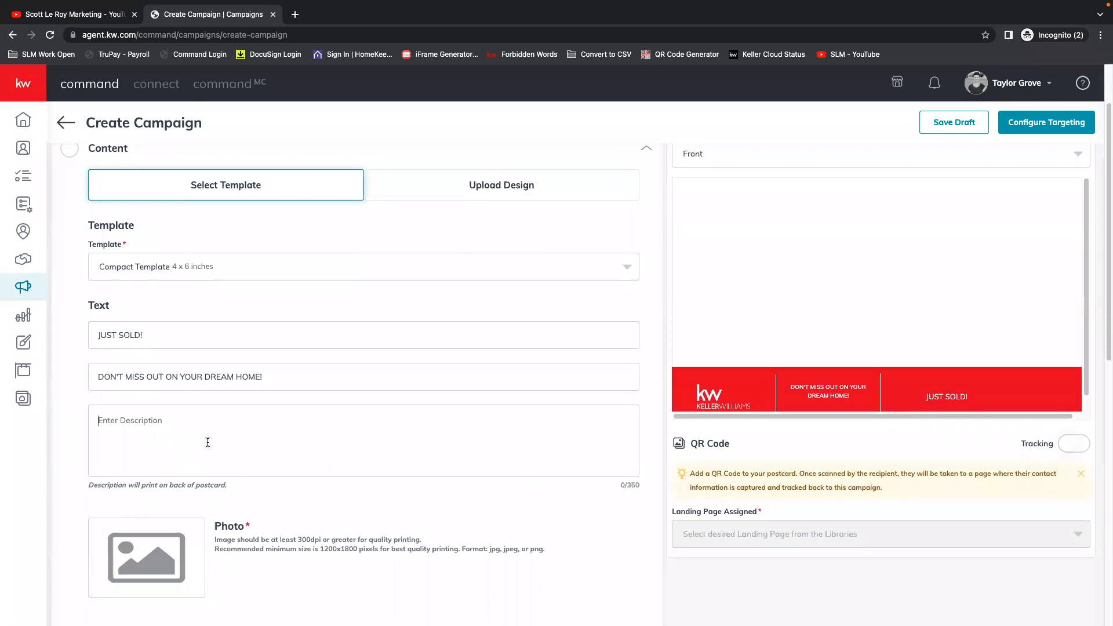
pyautogui.scroll(-2, 147, 417)
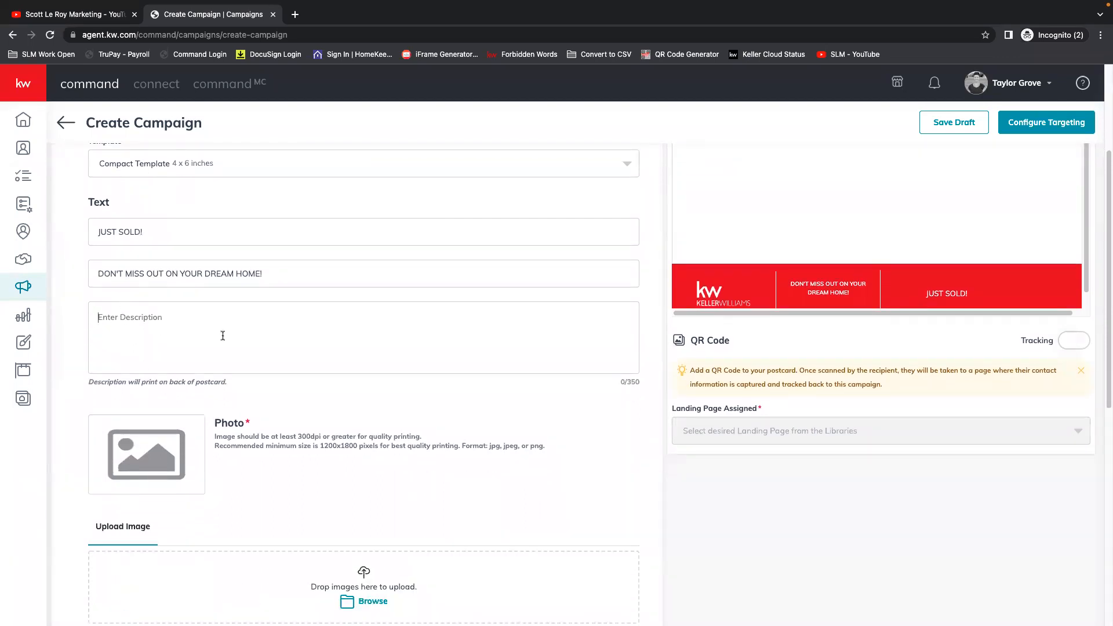
pyautogui.scroll(1, 158, 361)
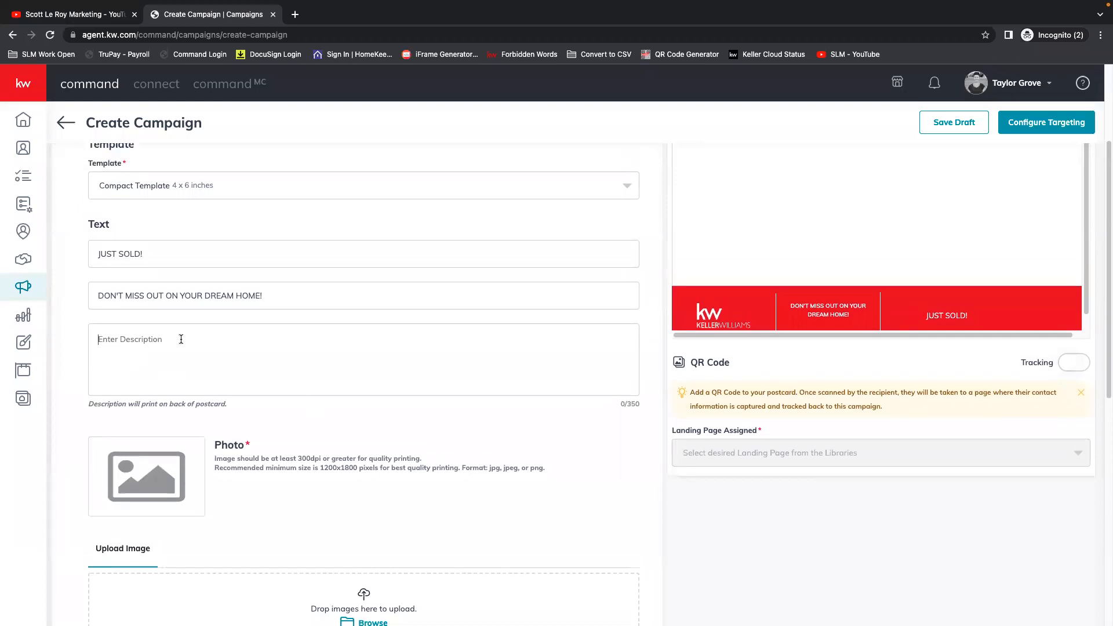
pyautogui.scroll(3, 260, 318)
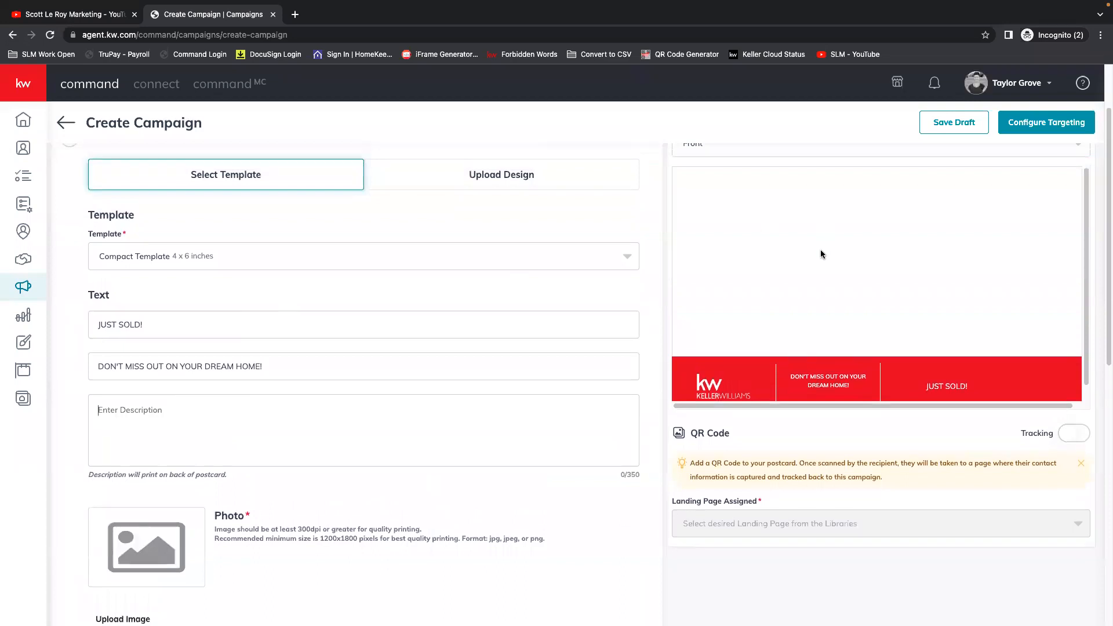
pyautogui.moveTo(625, 475); pyautogui.dragTo(638, 475)
pyautogui.click(149, 415)
pyautogui.write('TEST!')
# Upload download (1).png from the Desktop as the postcard photo and check it in the front preview.
pyautogui.scroll(-4, 249, 458)
pyautogui.scroll(-1, 262, 465)
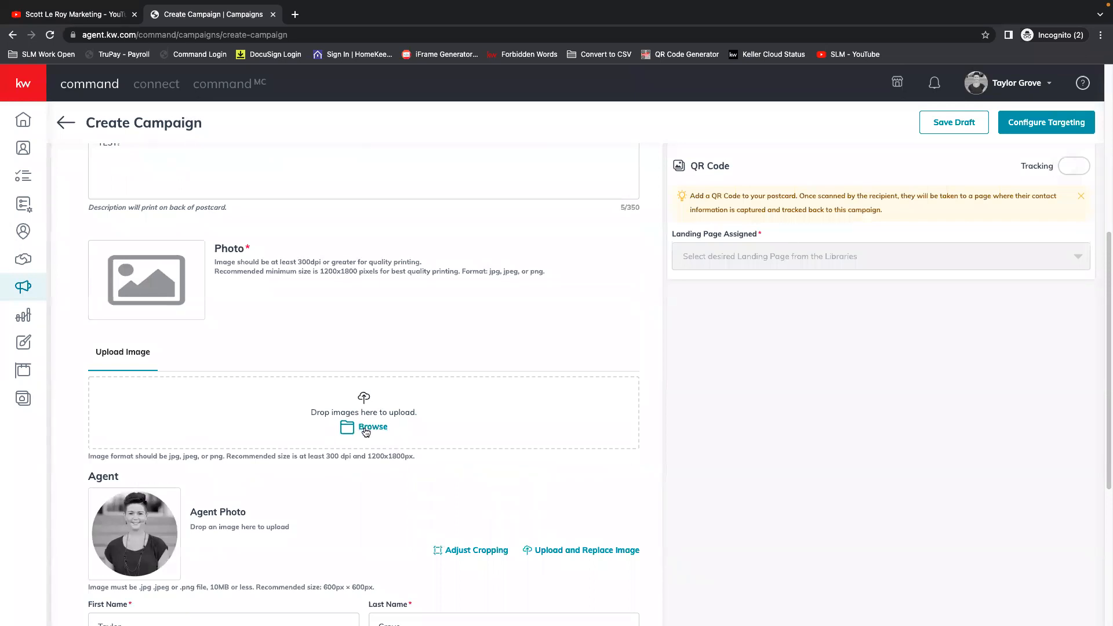
pyautogui.click(374, 425)
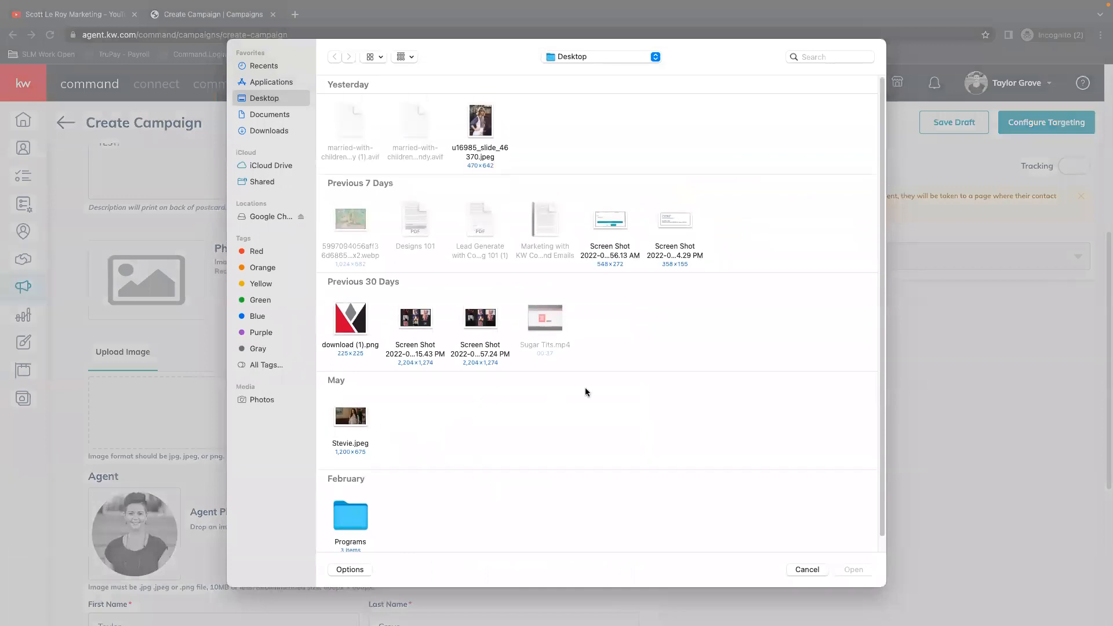
pyautogui.click(355, 322)
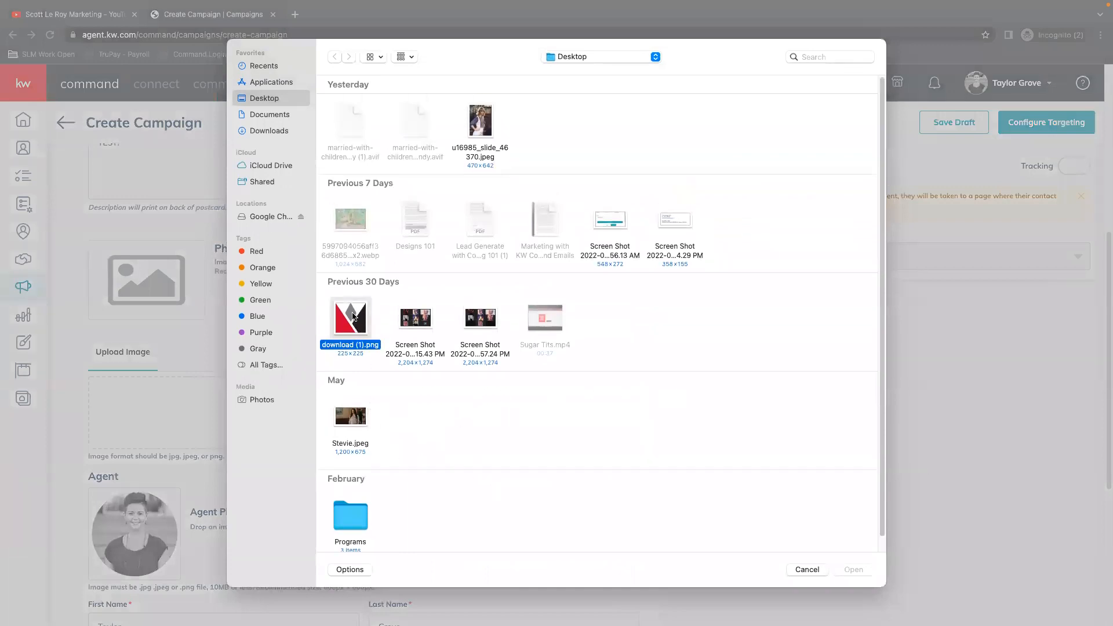
pyautogui.click(862, 570)
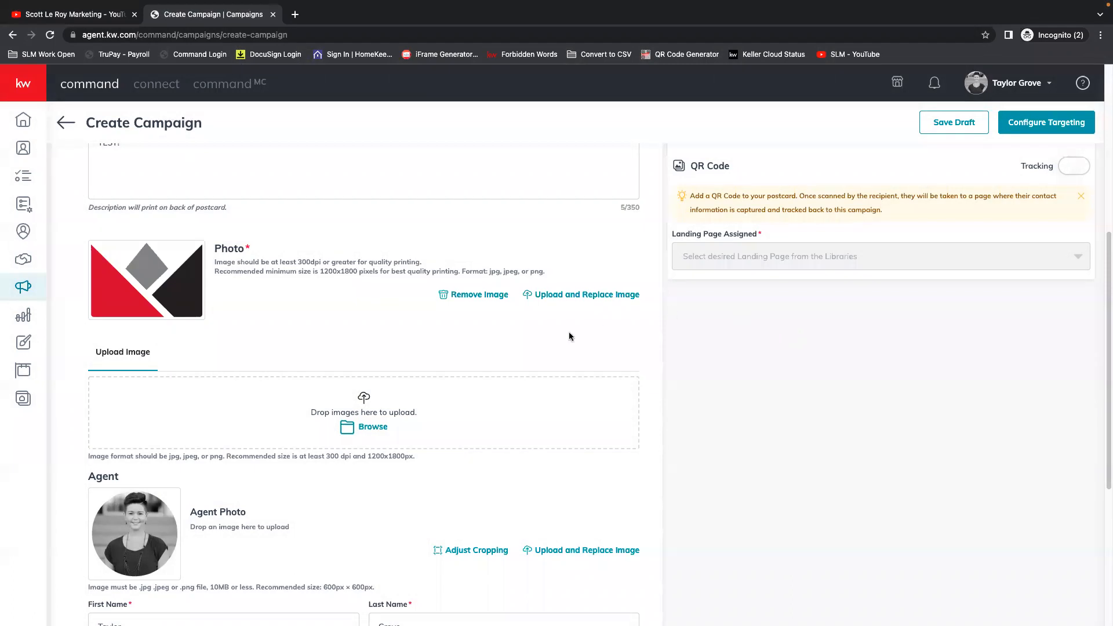
pyautogui.scroll(6, 569, 336)
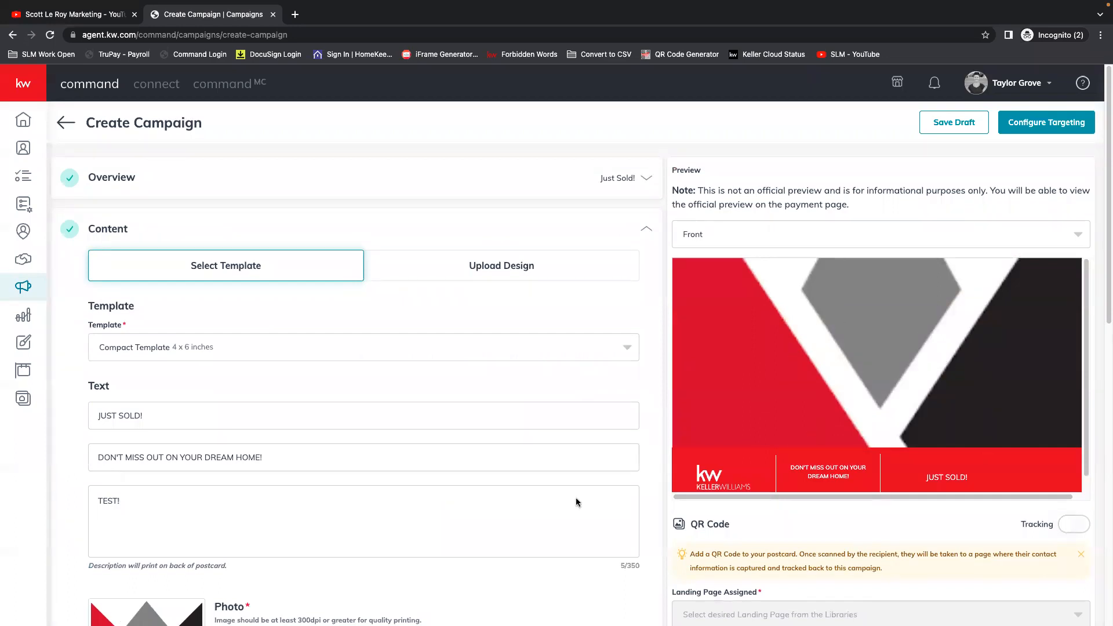
pyautogui.scroll(-6, 350, 473)
pyautogui.scroll(2, 814, 284)
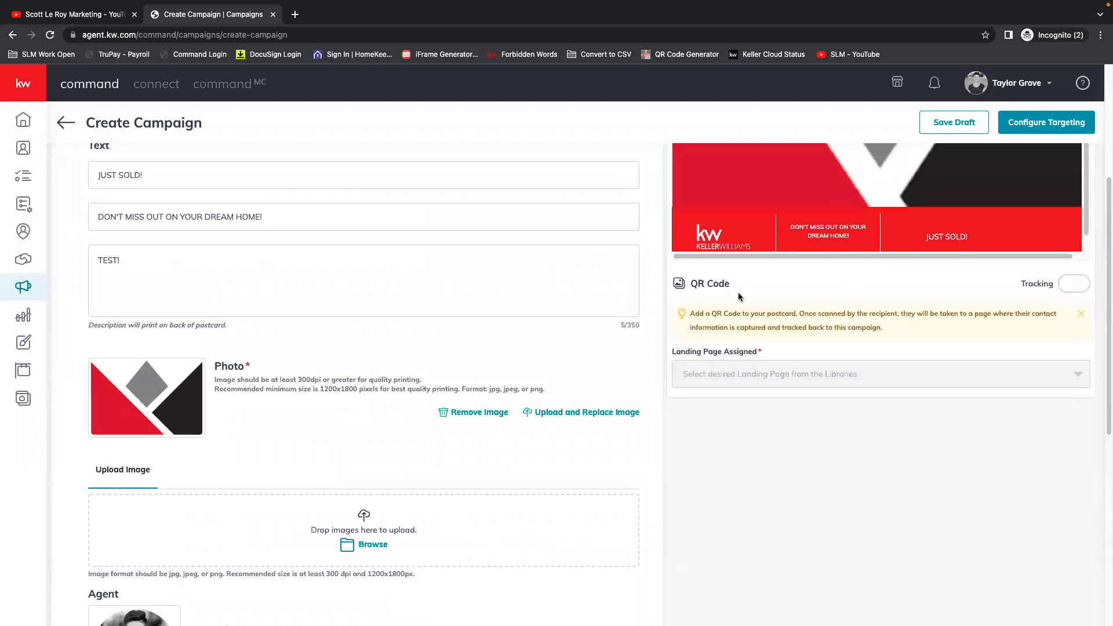
pyautogui.scroll(3, 871, 274)
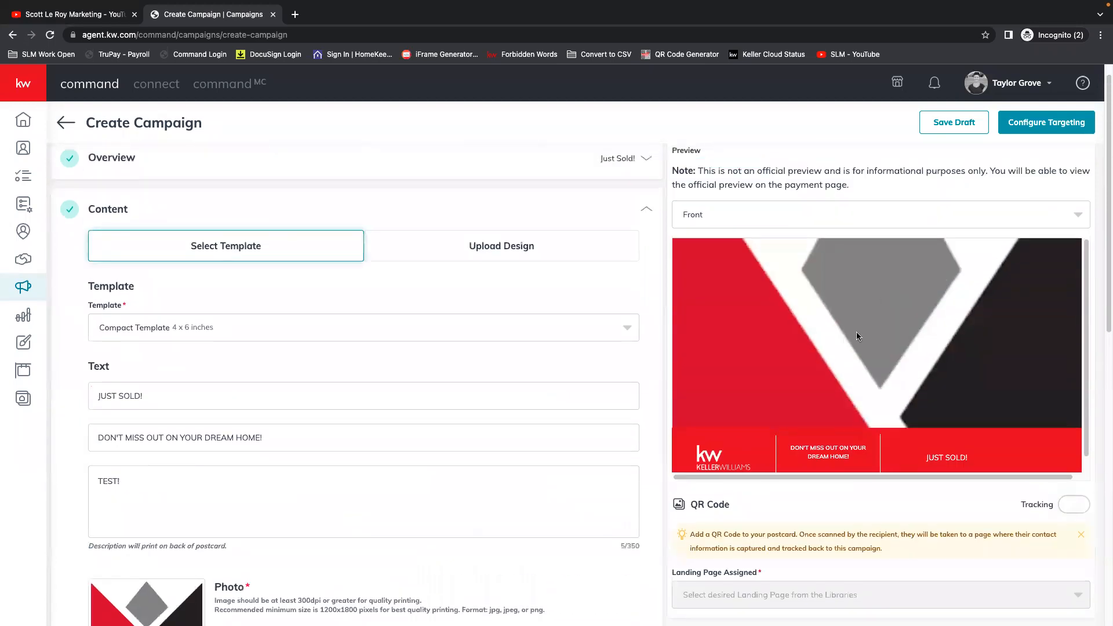
# Search the web for the sold property's street address in a new browser tab.
pyautogui.click(296, 14)
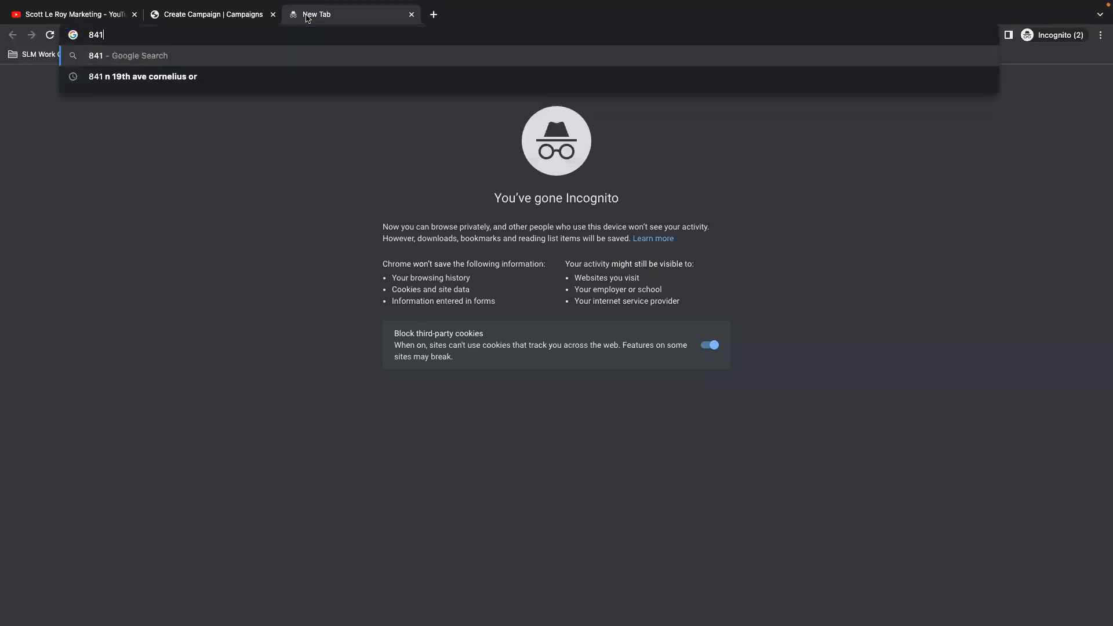
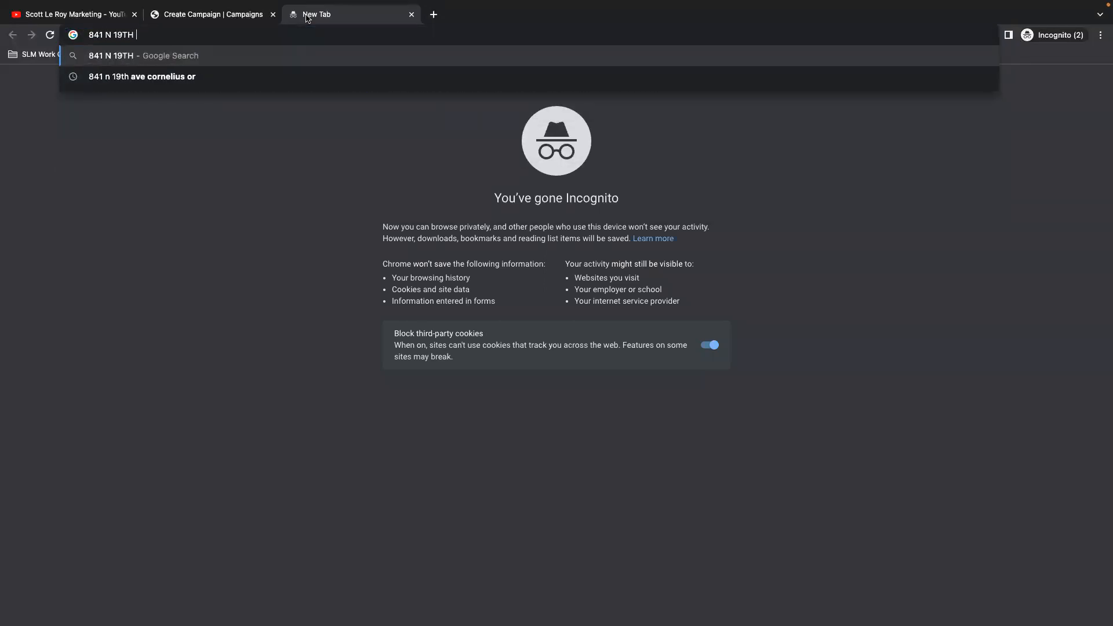
pyautogui.press('Return')
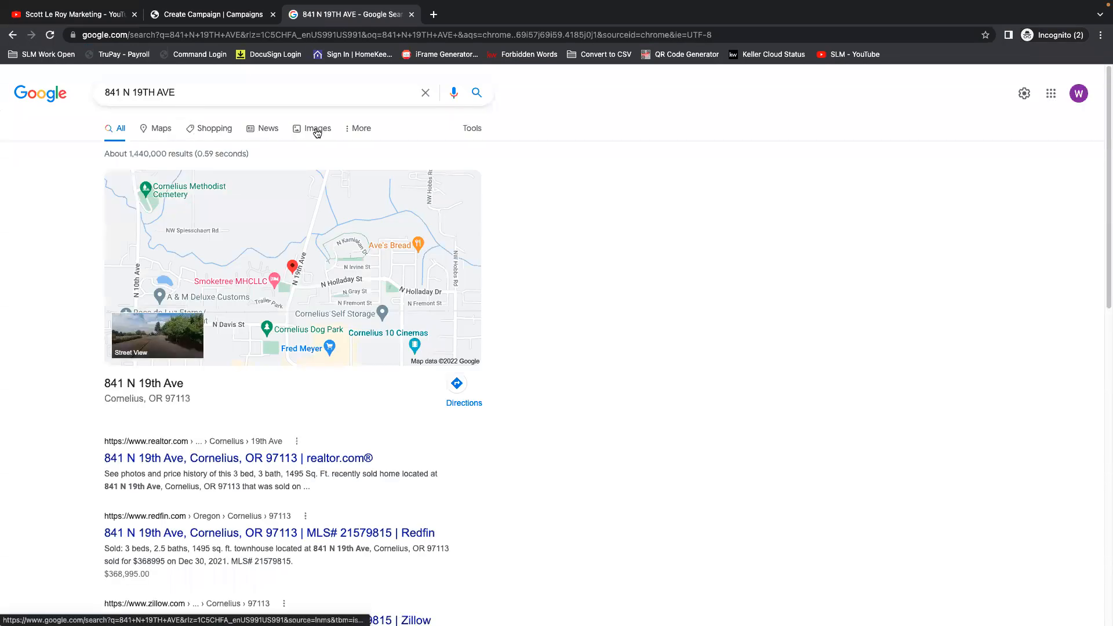
# Find the Redfin exterior photo of the property among the image results and save it to the computer.
pyautogui.click(300, 143)
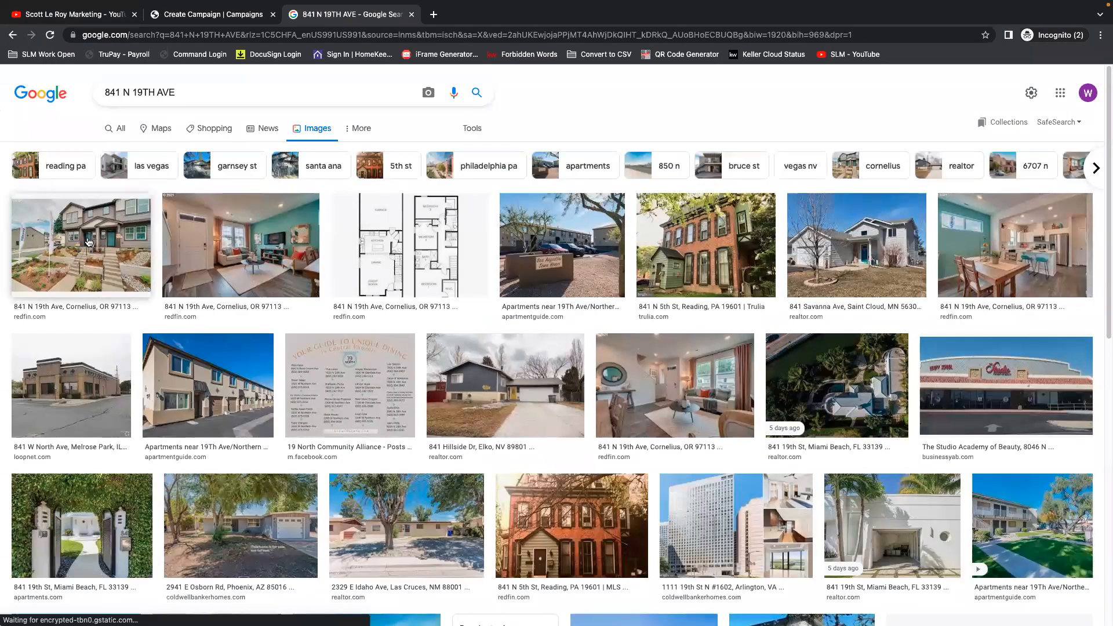
pyautogui.click(88, 242)
pyautogui.rightClick(800, 221)
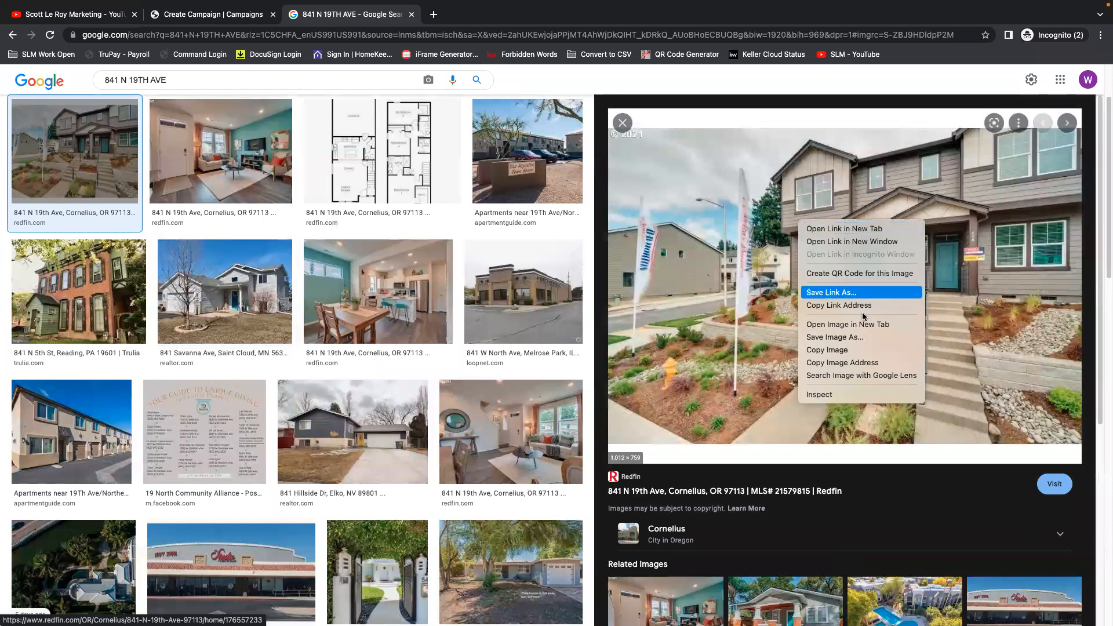
pyautogui.click(835, 337)
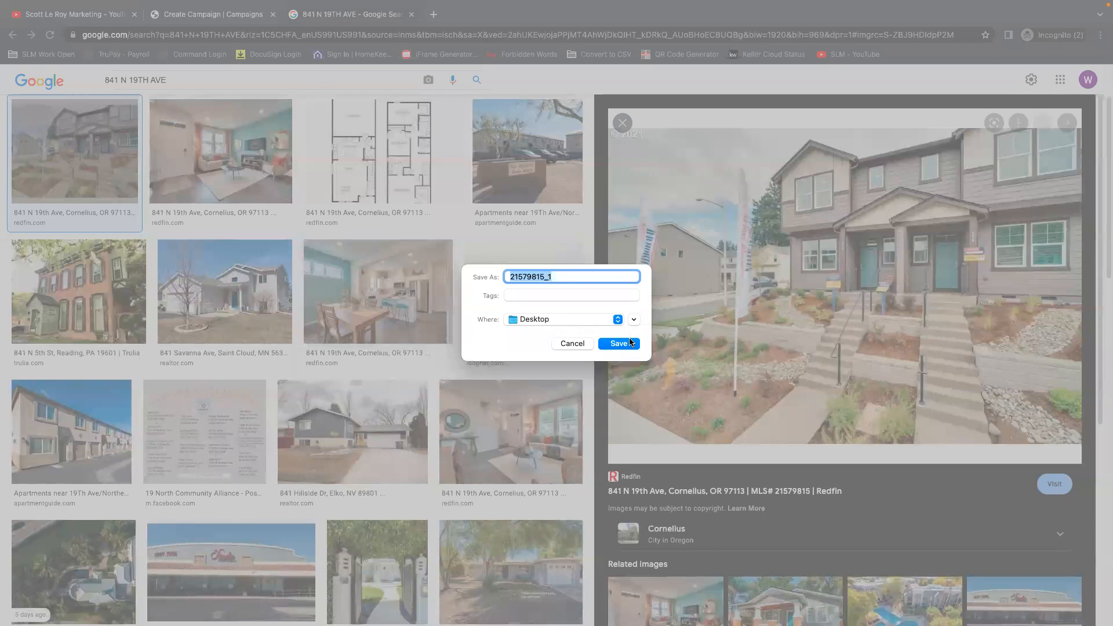
pyautogui.click(619, 343)
# Return to the campaign, remove the current postcard photo and upload the downloaded 21579815_1.jpeg in its place.
pyautogui.click(212, 15)
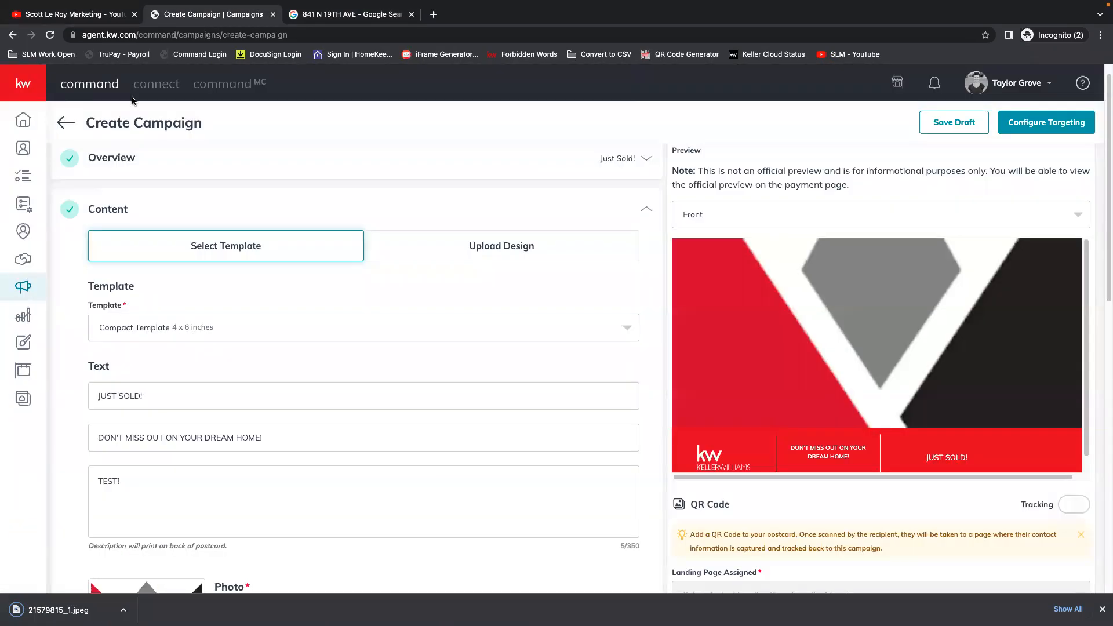
pyautogui.scroll(-4, 186, 290)
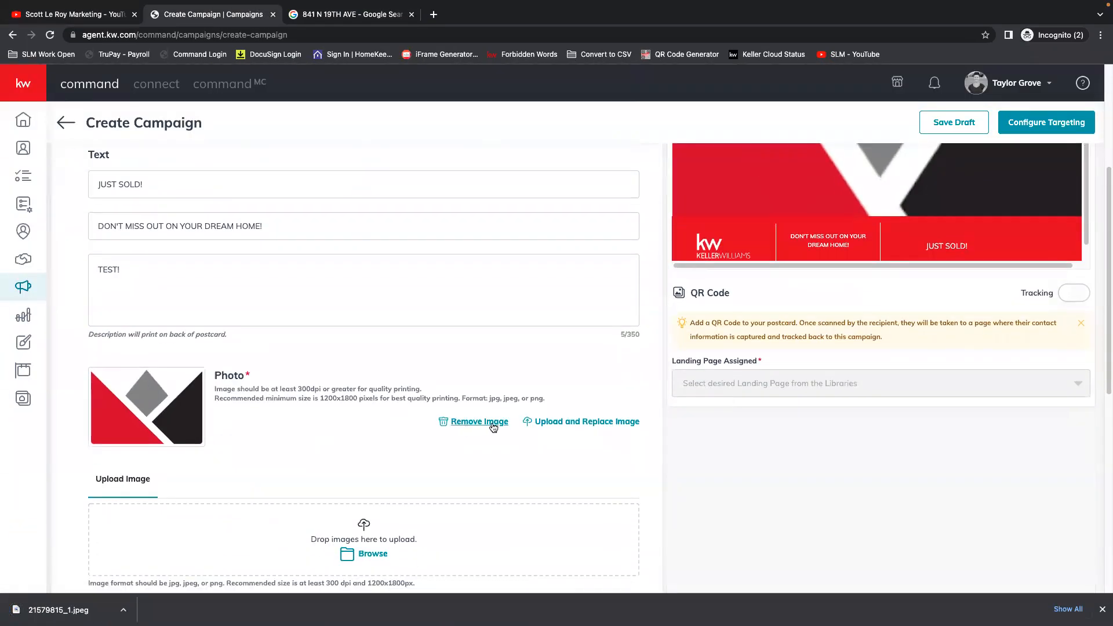
pyautogui.click(493, 422)
pyautogui.scroll(-2, 286, 454)
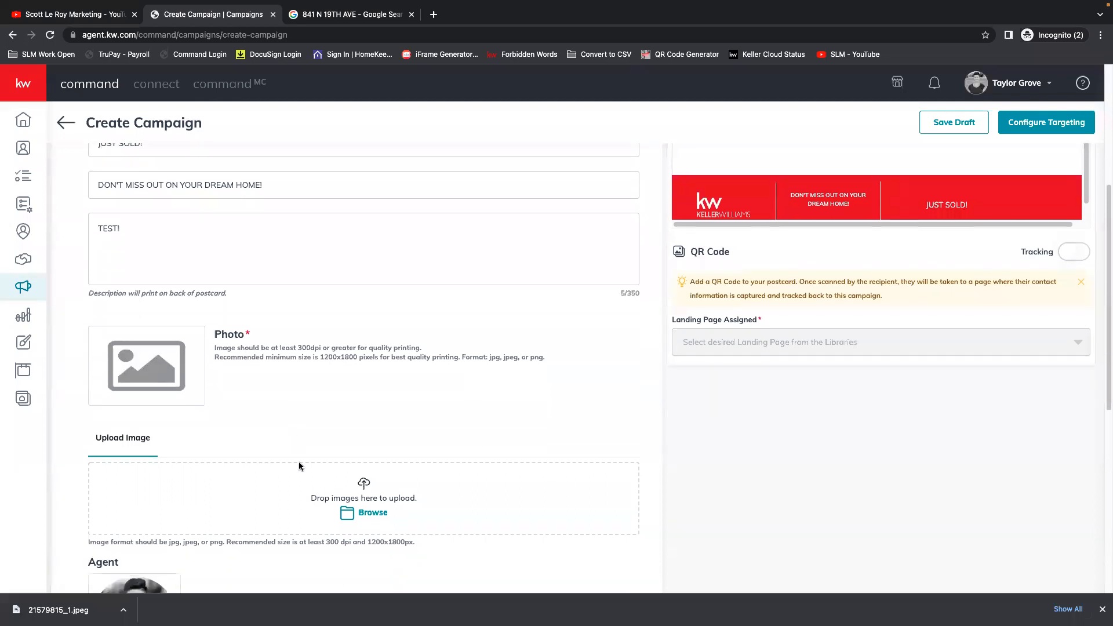
pyautogui.moveTo(58, 610); pyautogui.dragTo(369, 431)
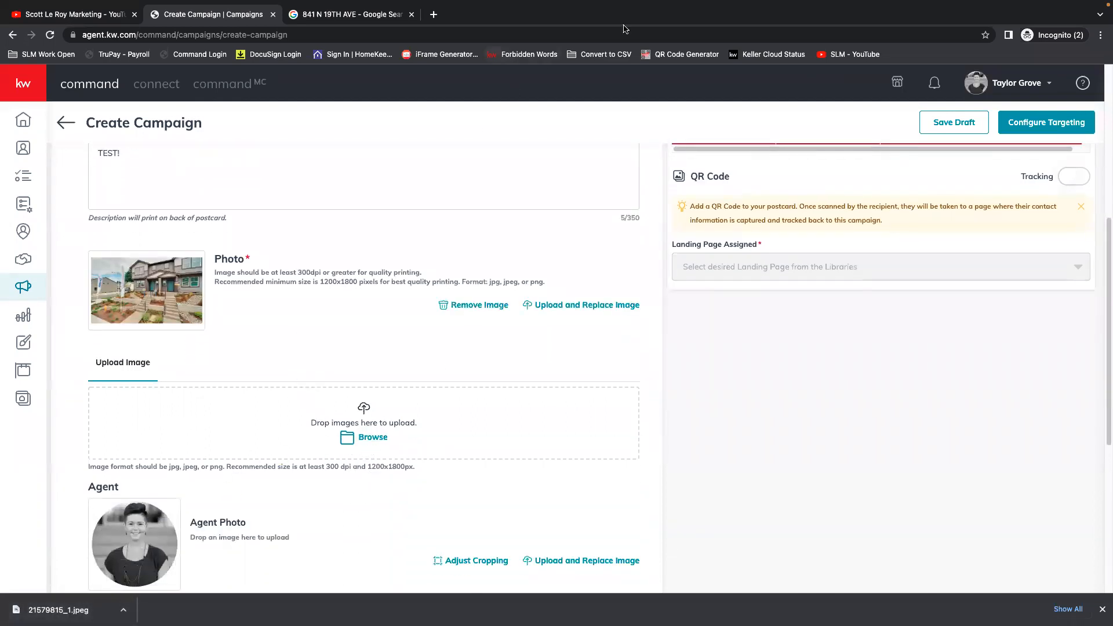
# Examine the postcard's front preview with the house photo and the photo size requirements.
pyautogui.scroll(3, 350, 417)
pyautogui.scroll(3, 350, 416)
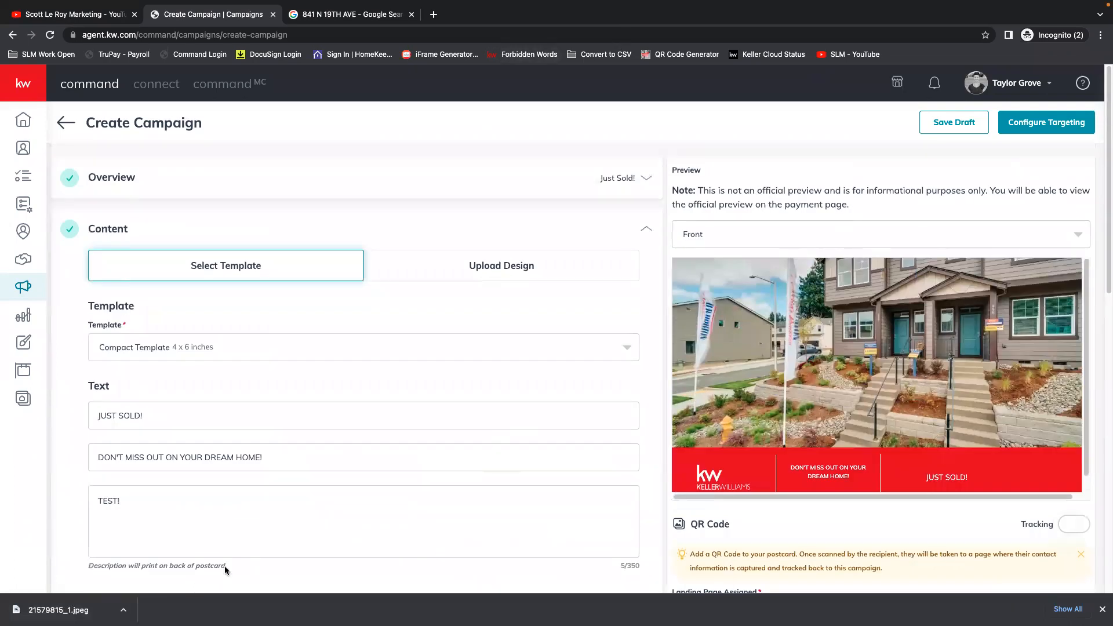
pyautogui.scroll(-6, 224, 566)
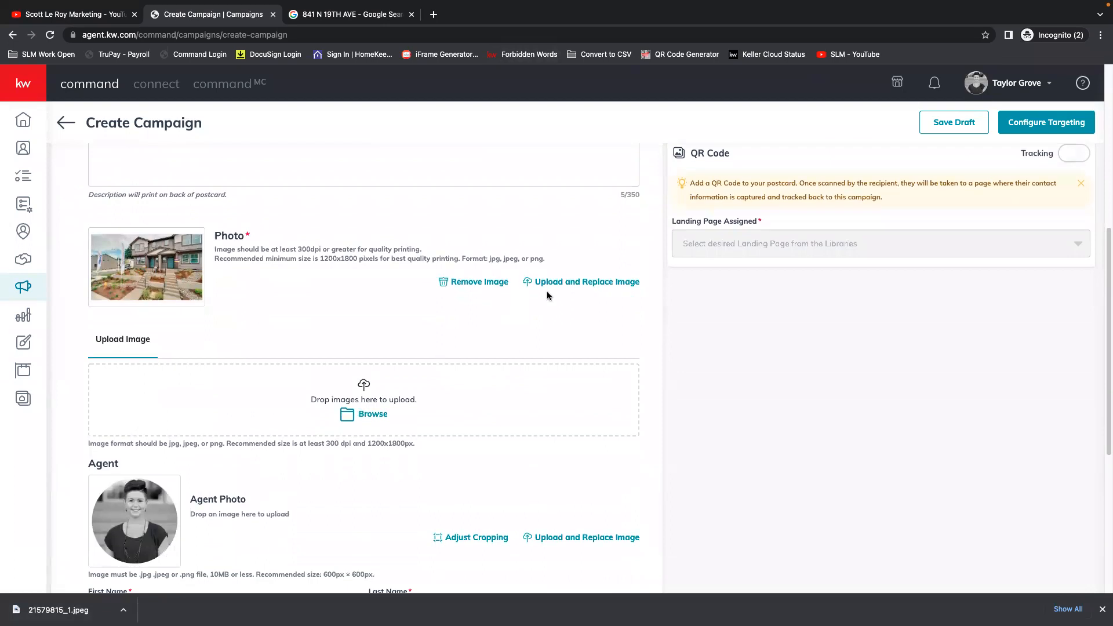
pyautogui.scroll(4, 815, 318)
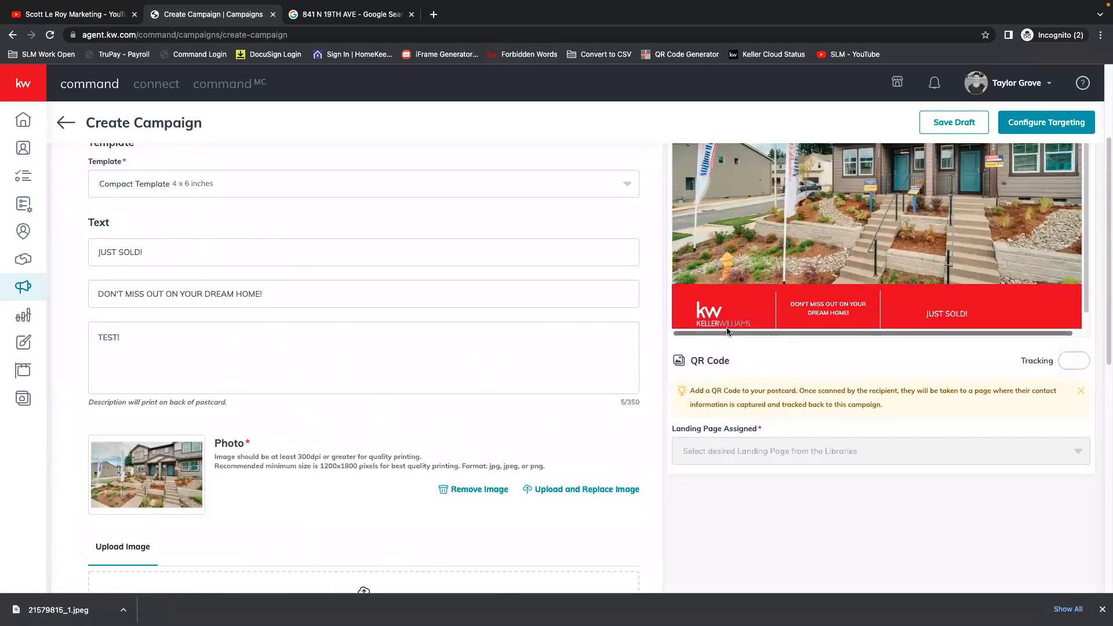
pyautogui.scroll(2, 910, 378)
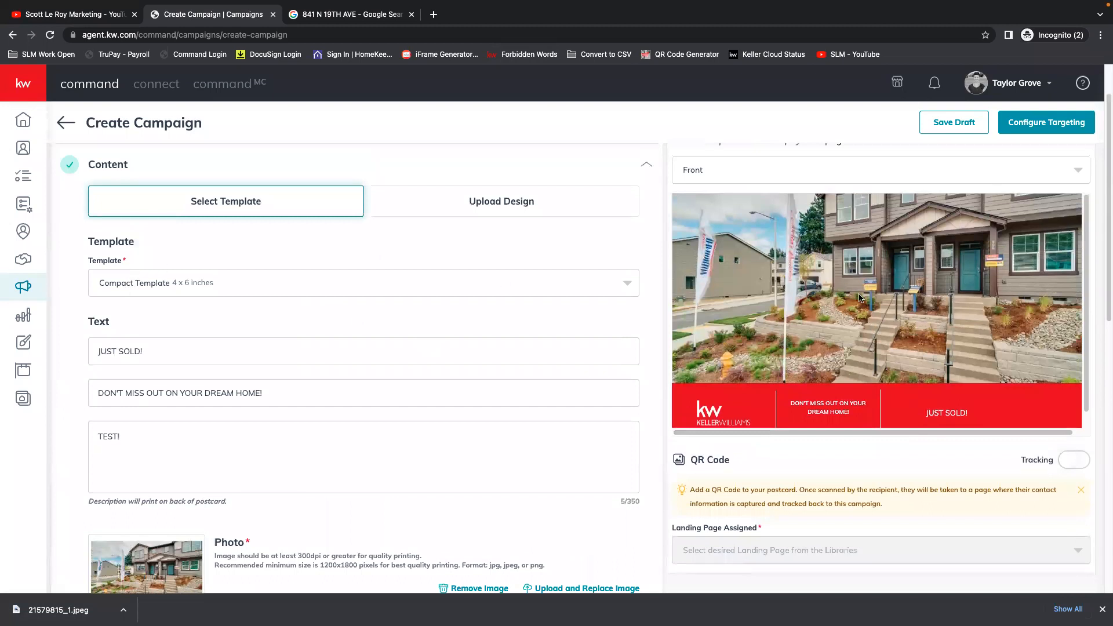
pyautogui.scroll(-1, 846, 274)
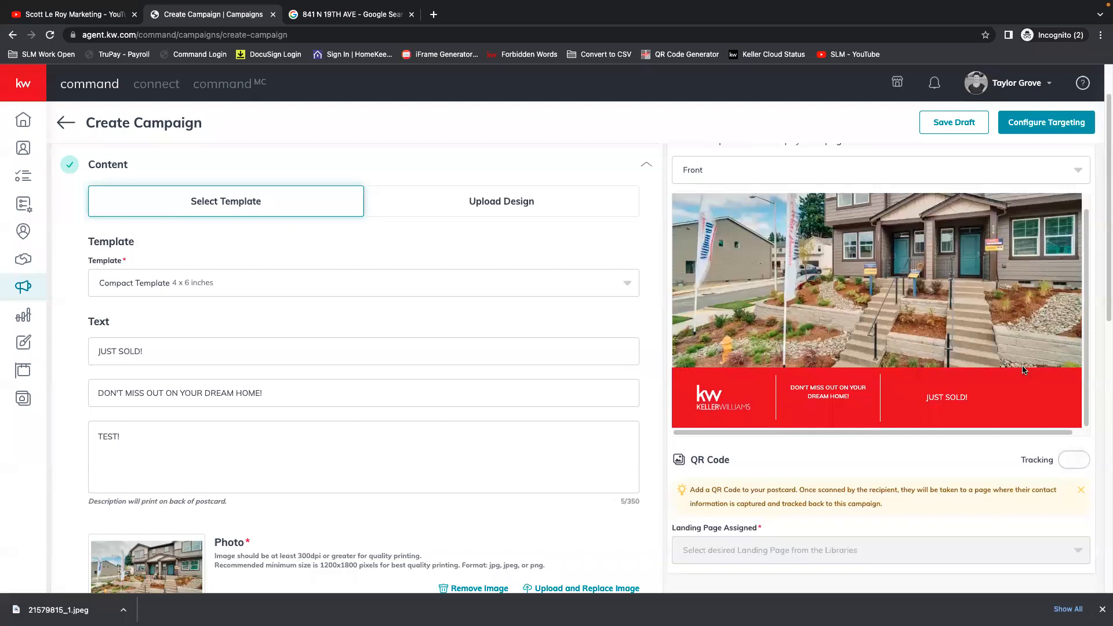
pyautogui.scroll(-3, 287, 385)
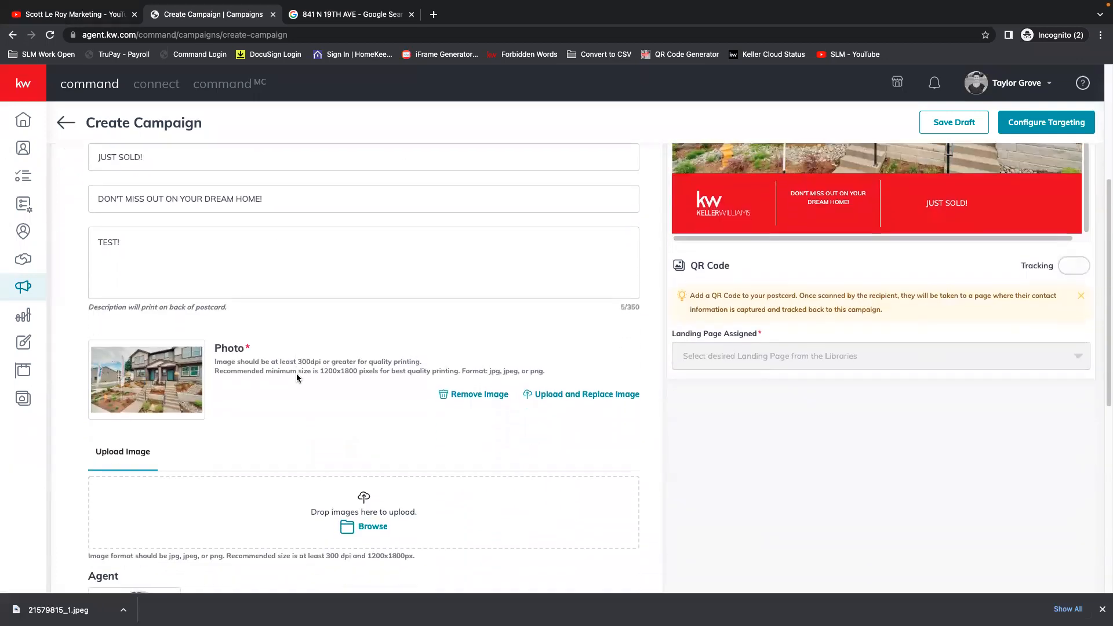
pyautogui.scroll(5, 297, 373)
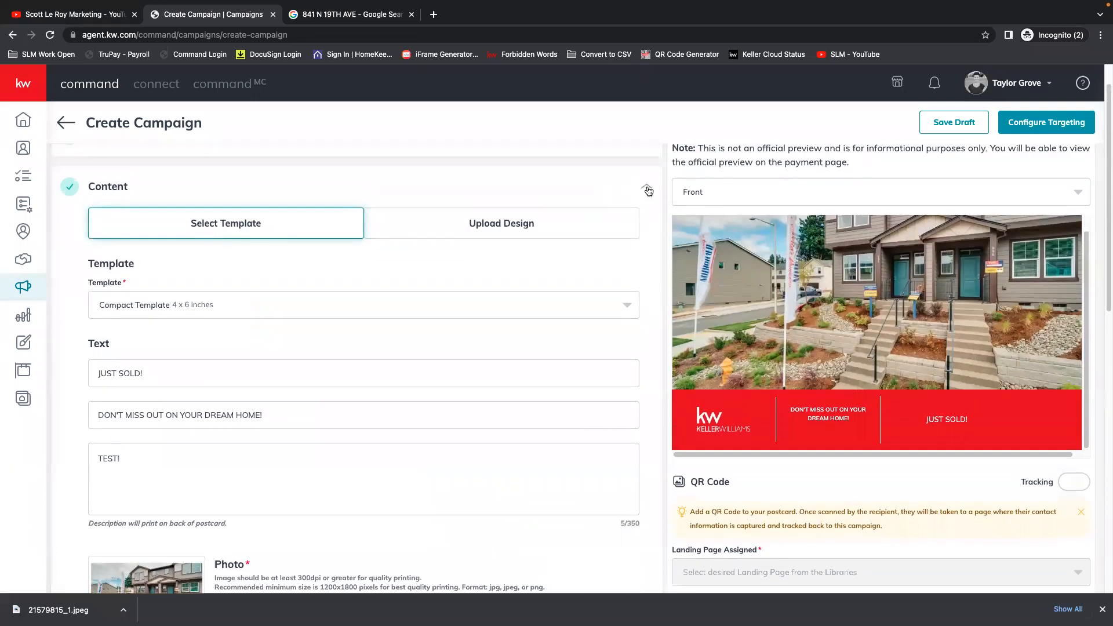
# Collapse the Content section to view the remaining campaign sections beside the front preview, and expand it again.
pyautogui.click(647, 189)
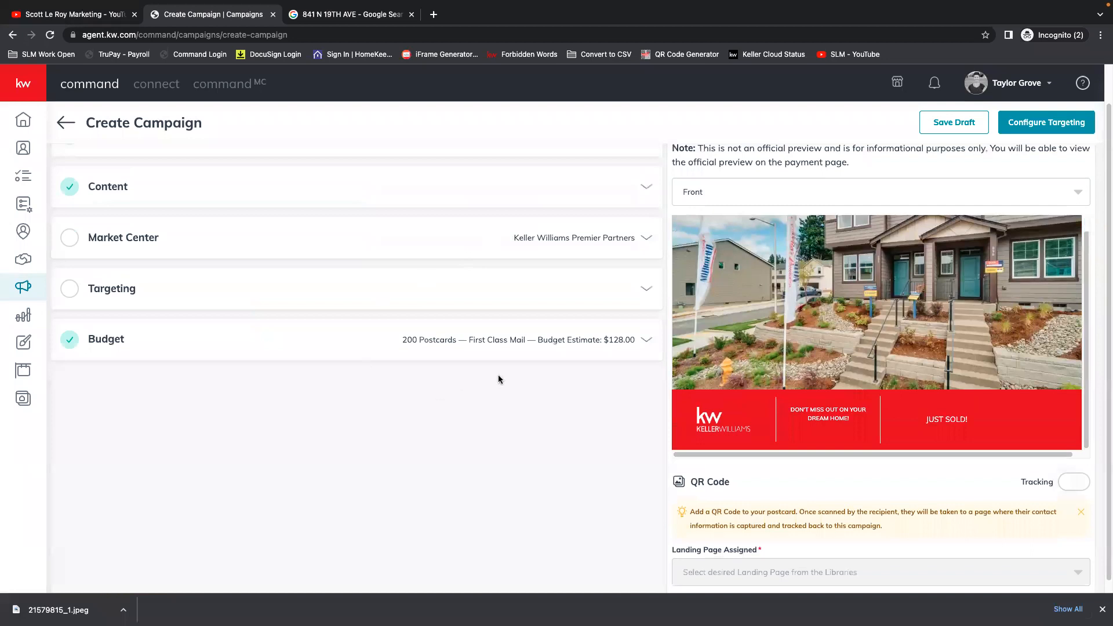
pyautogui.scroll(2, 954, 362)
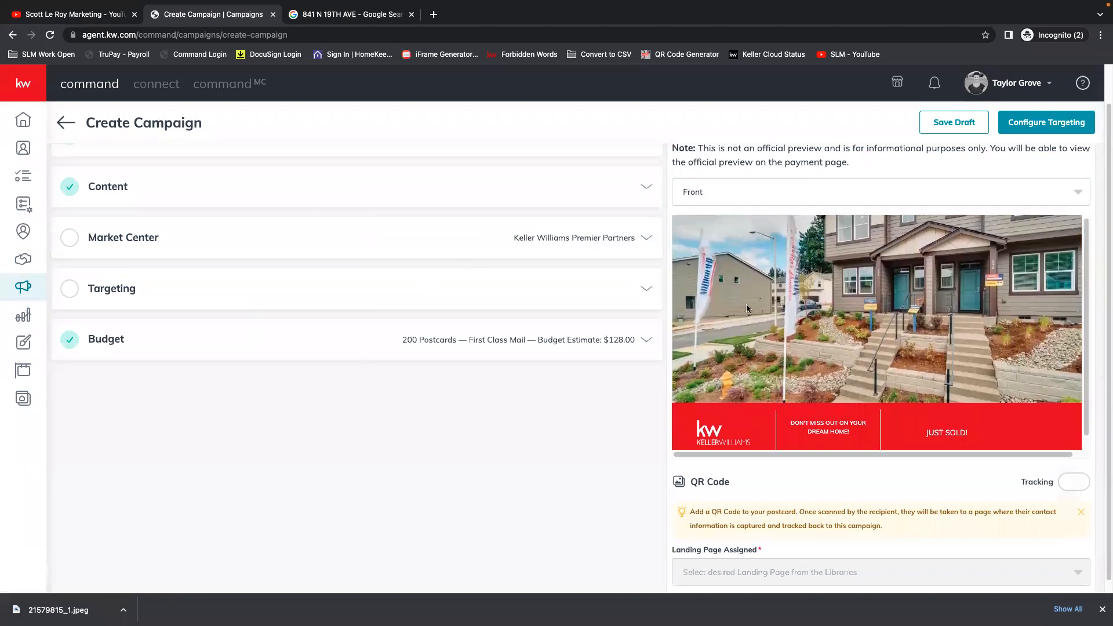
pyautogui.click(719, 192)
pyautogui.click(718, 194)
pyautogui.click(655, 185)
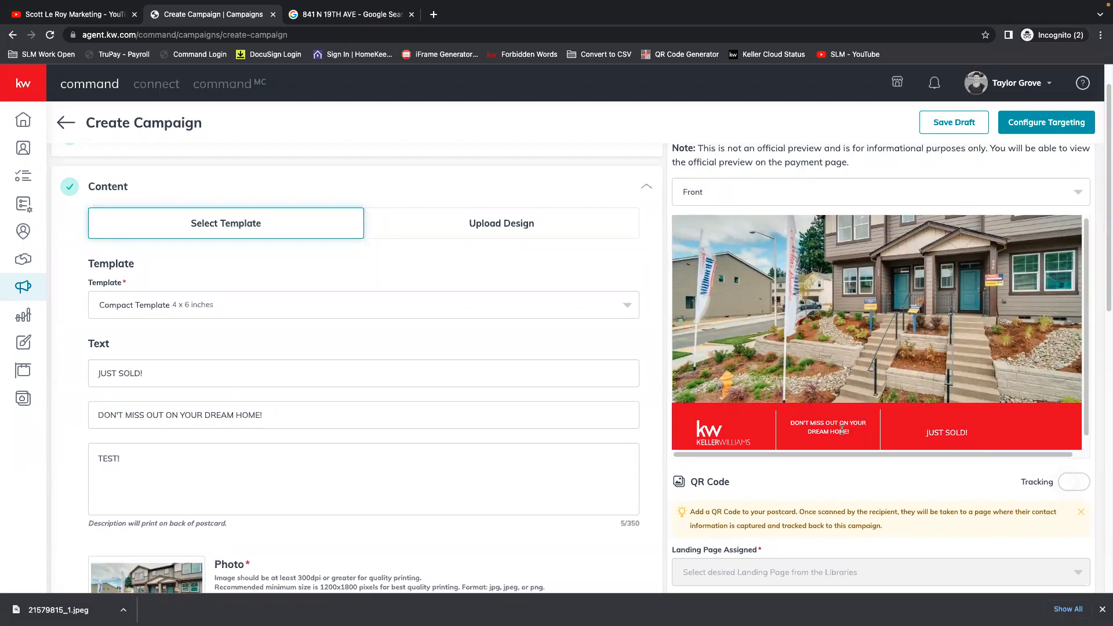
# Preview the back of the postcard, return the preview to Front and look over the content fields.
pyautogui.click(735, 191)
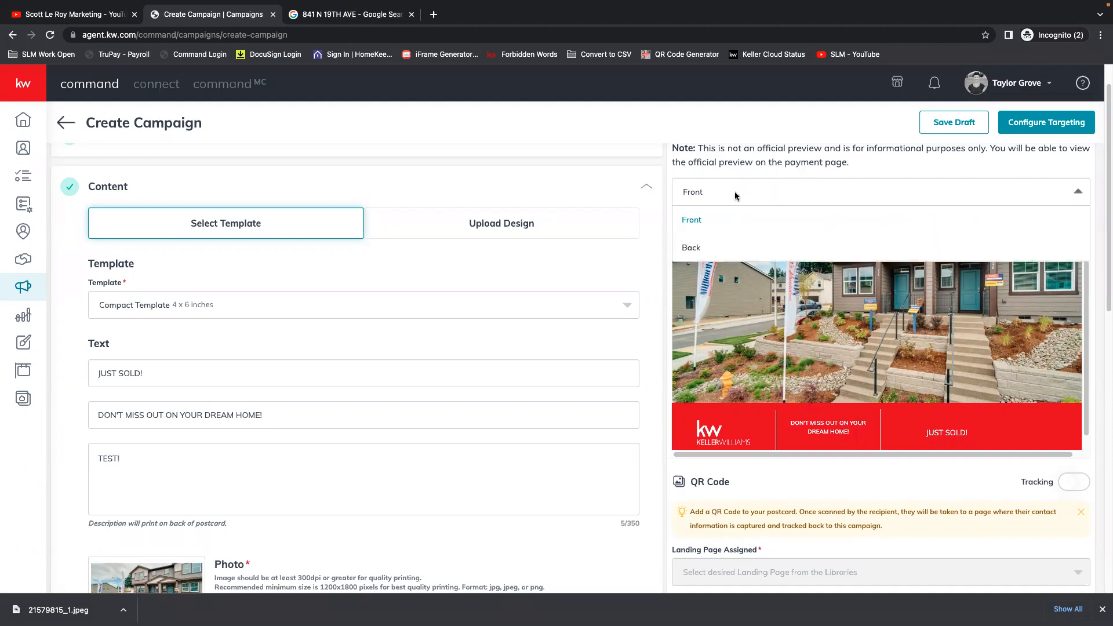
pyautogui.click(717, 242)
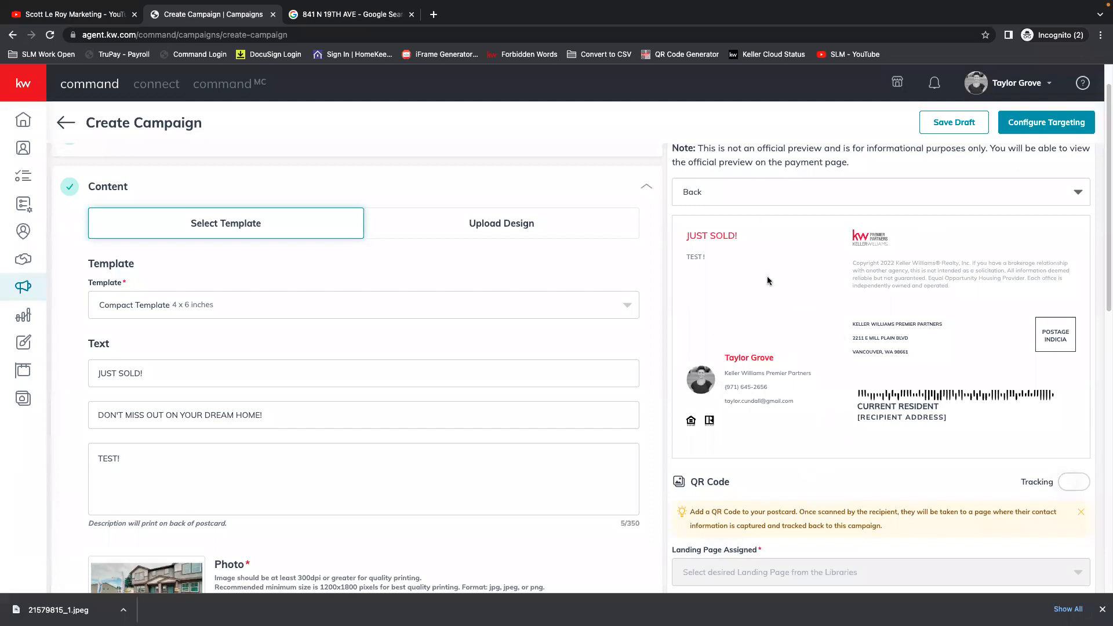
pyautogui.click(725, 190)
pyautogui.click(700, 232)
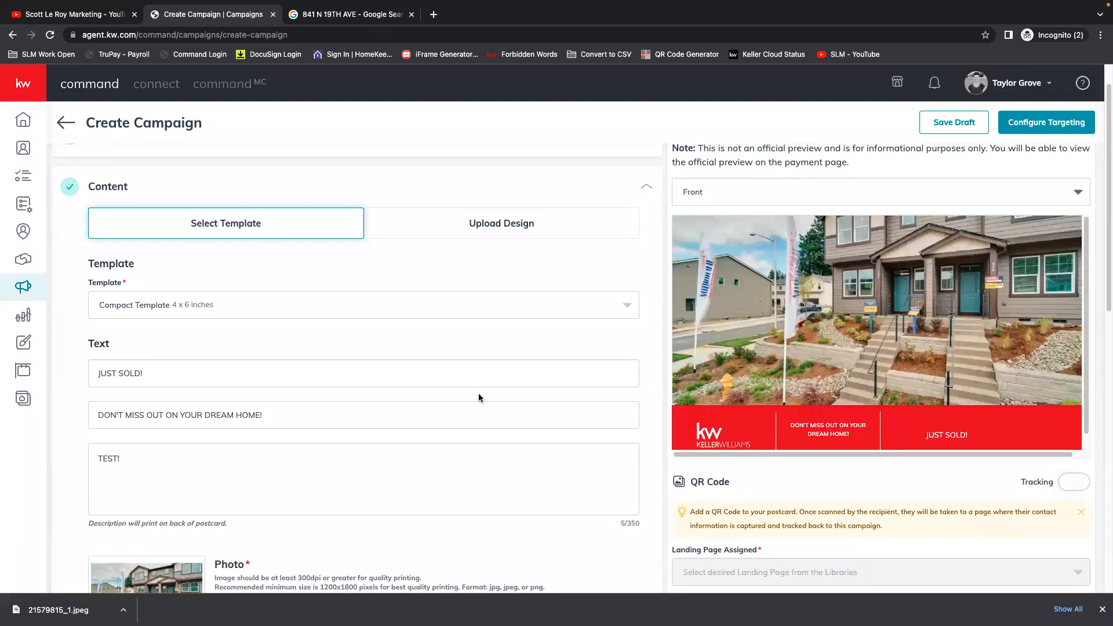
pyautogui.scroll(-6, 398, 390)
pyautogui.scroll(2, 582, 294)
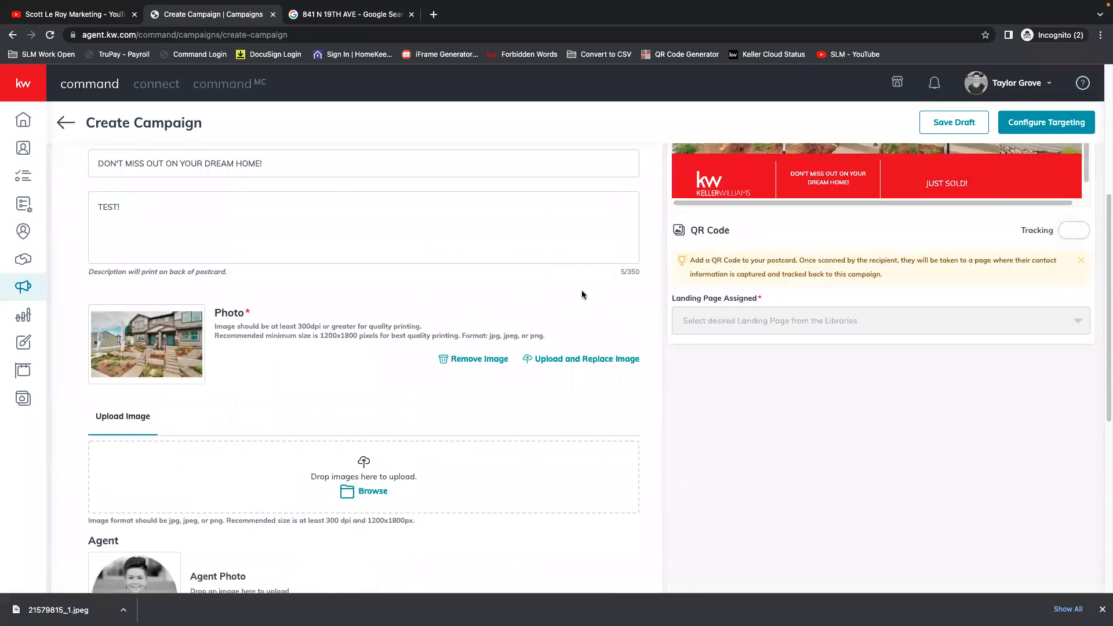
# Enable QR Code tracking for the postcard and assign the TEST landing page to it.
pyautogui.click(1075, 230)
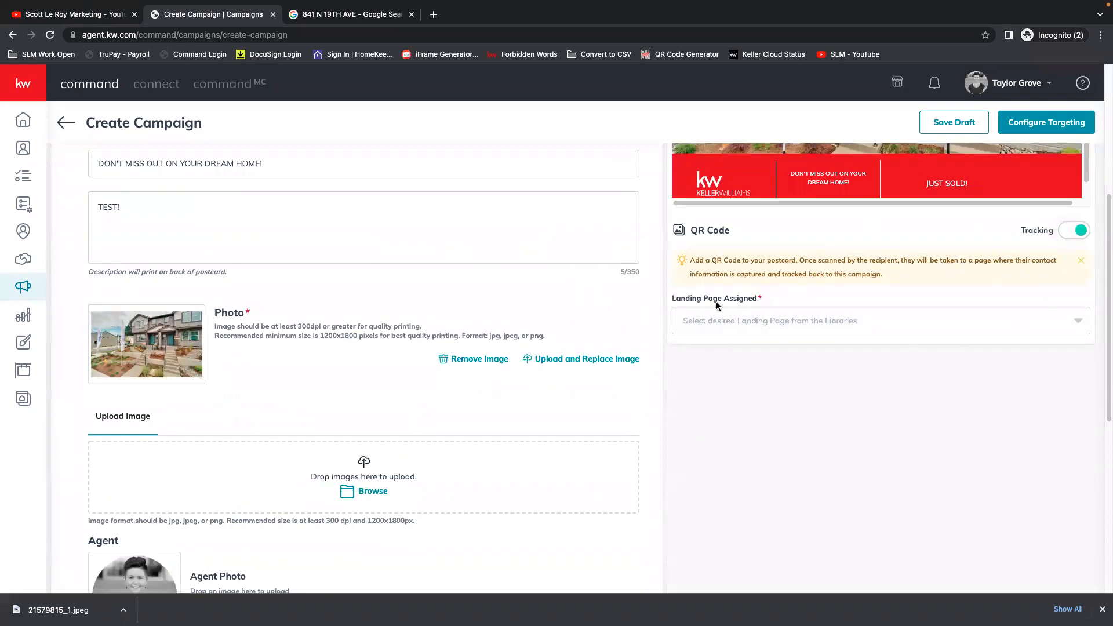
pyautogui.click(755, 324)
pyautogui.click(825, 330)
pyautogui.click(1079, 323)
pyautogui.click(716, 243)
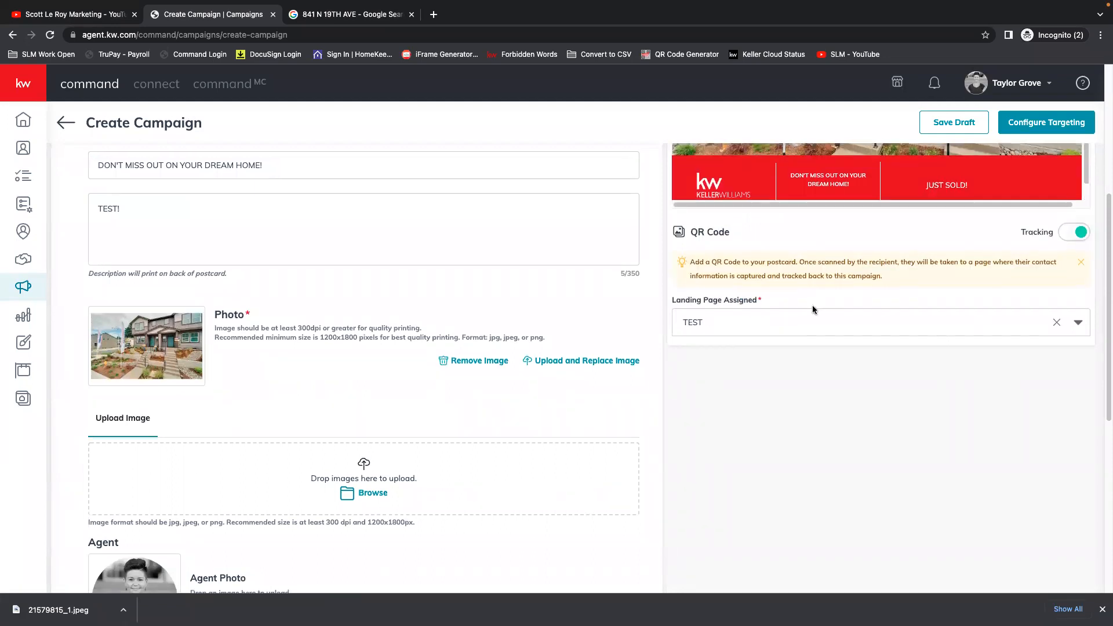
# Review the postcard's front preview and template content alongside the QR Code settings.
pyautogui.scroll(2, 812, 305)
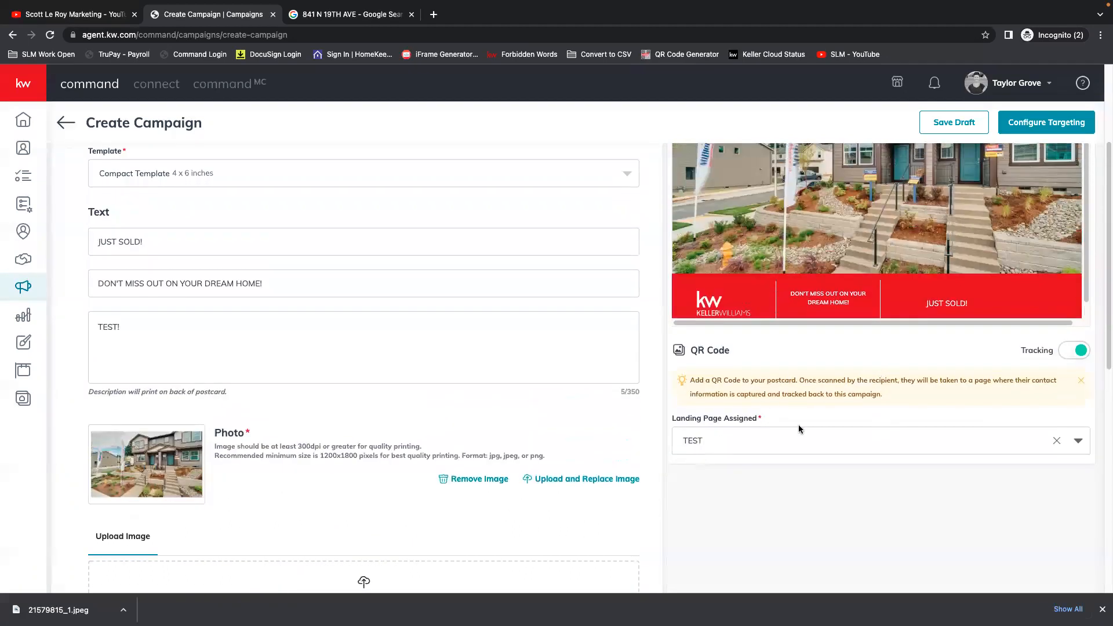
pyautogui.scroll(2, 774, 432)
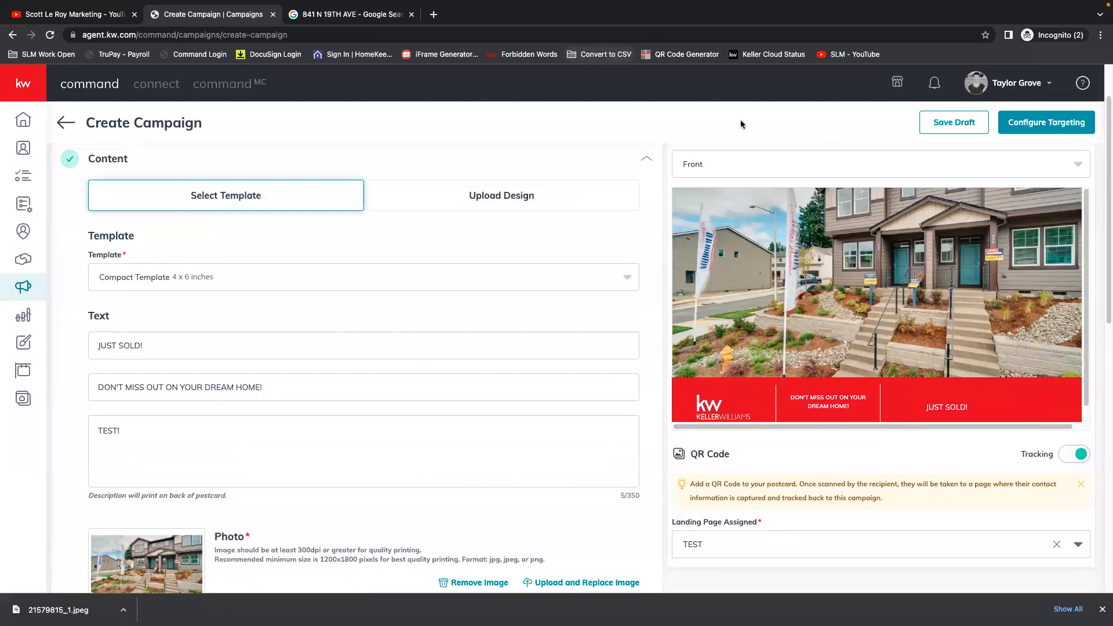
pyautogui.scroll(1, 677, 430)
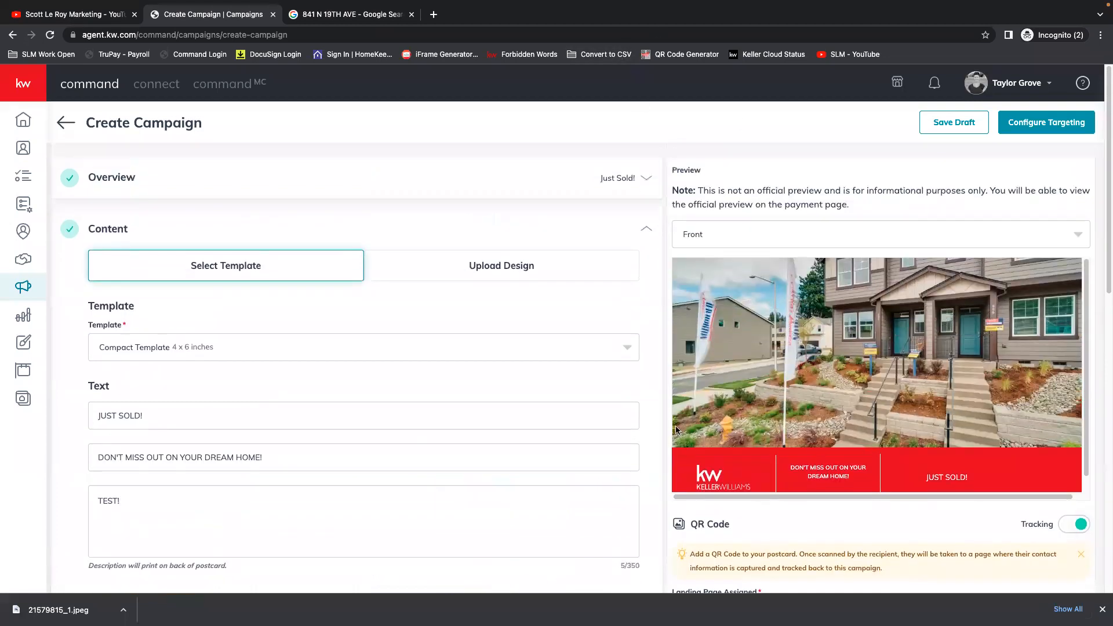
pyautogui.scroll(-2, 854, 512)
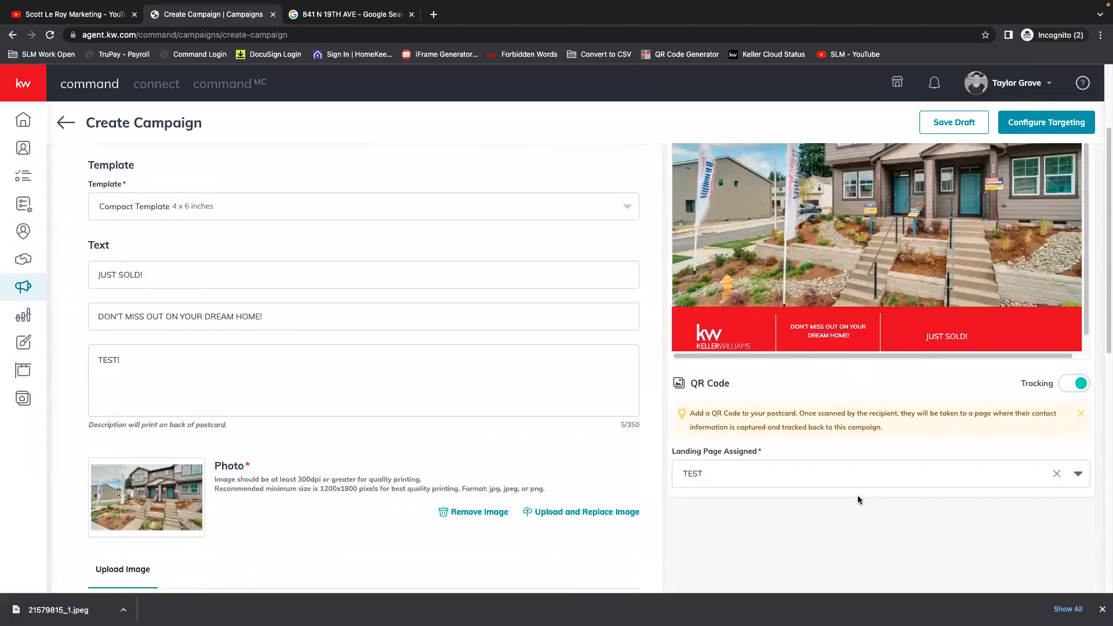
pyautogui.scroll(-1, 878, 487)
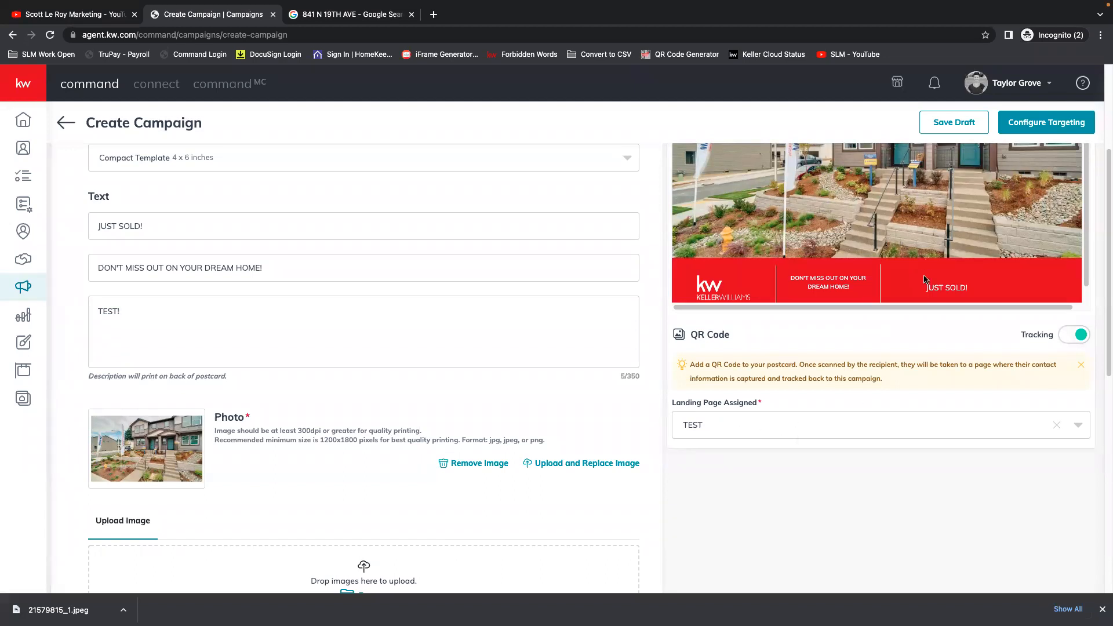
# Look over the remaining postcard content fields, including the photo and agent areas, and collapse the Content section.
pyautogui.scroll(-2, 811, 364)
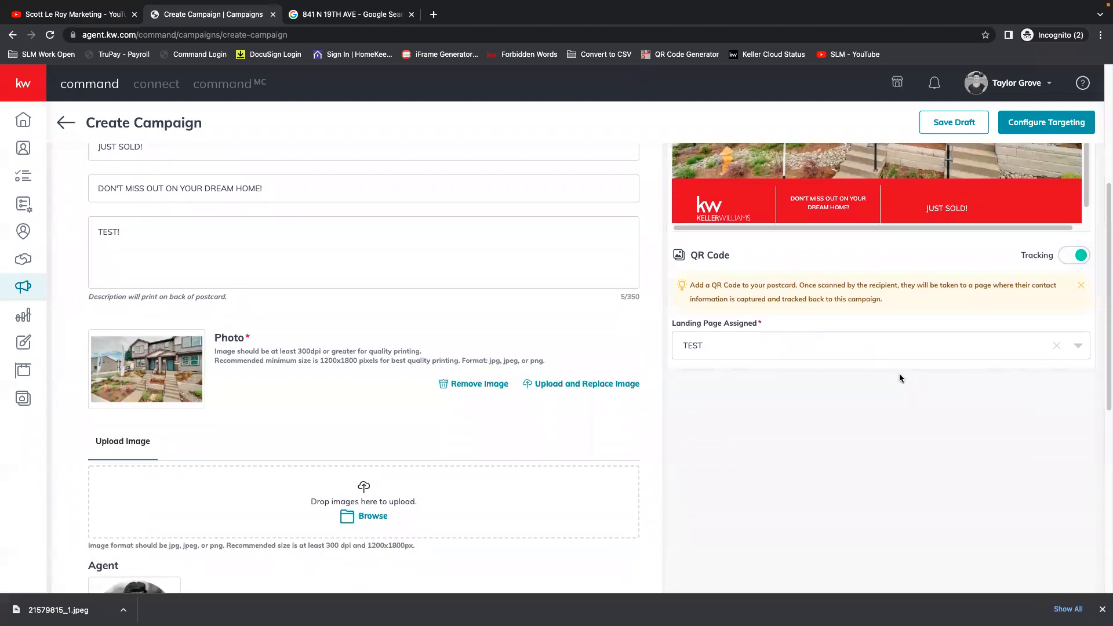
pyautogui.scroll(-2, 889, 371)
pyautogui.scroll(-1, 887, 376)
pyautogui.scroll(8, 822, 382)
pyautogui.click(647, 231)
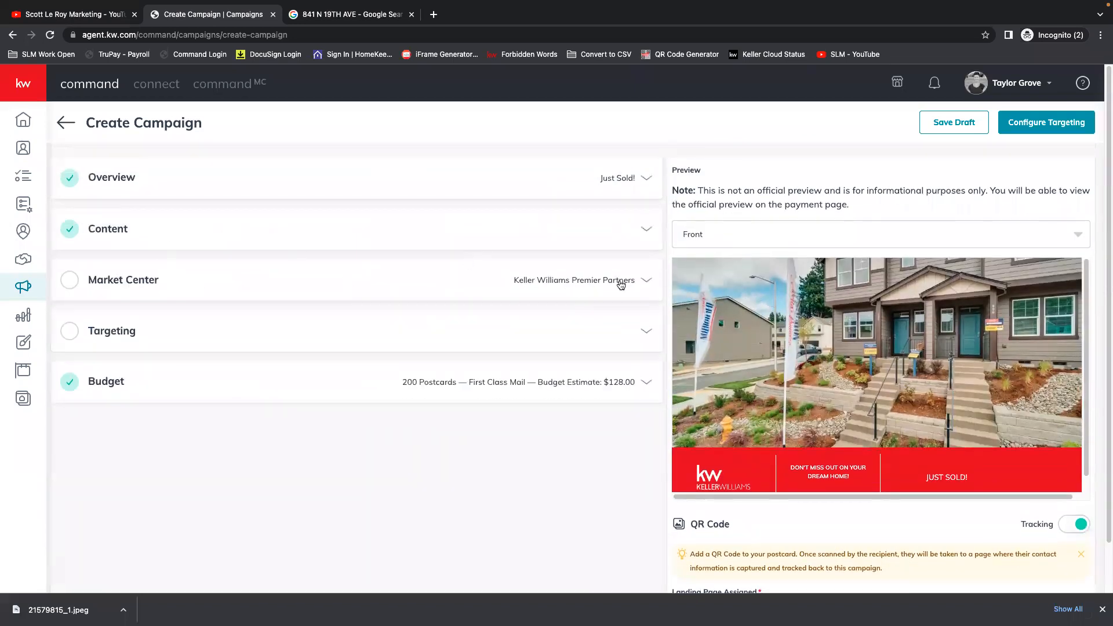
# Complete the Market Center address with state WA and its ZIP code, verify it and confirm the validated address.
pyautogui.click(647, 281)
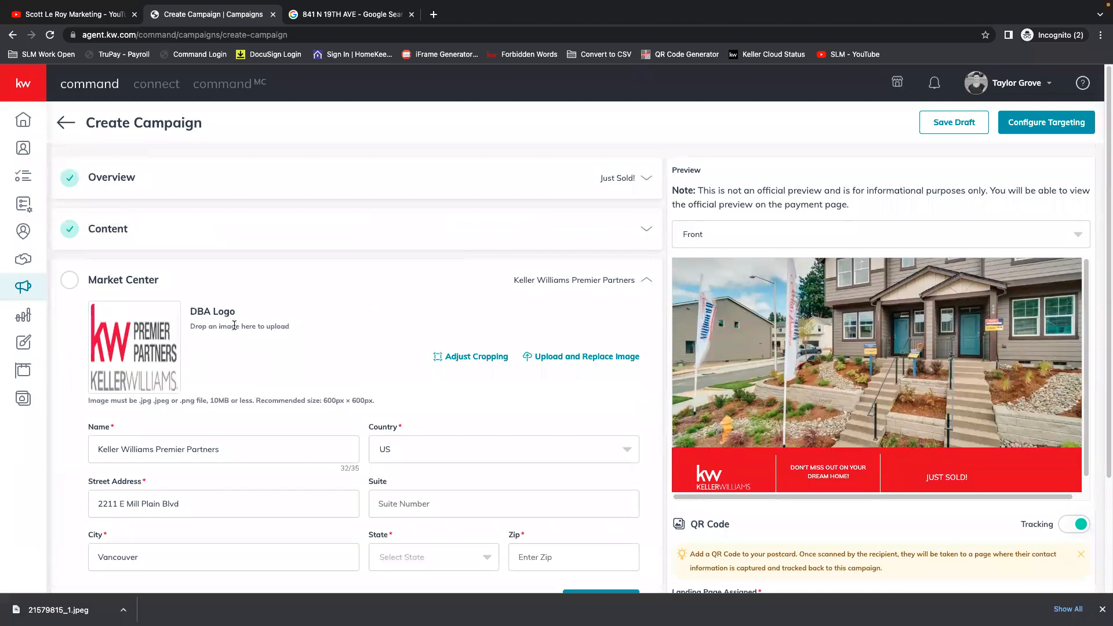
pyautogui.scroll(-2, 195, 329)
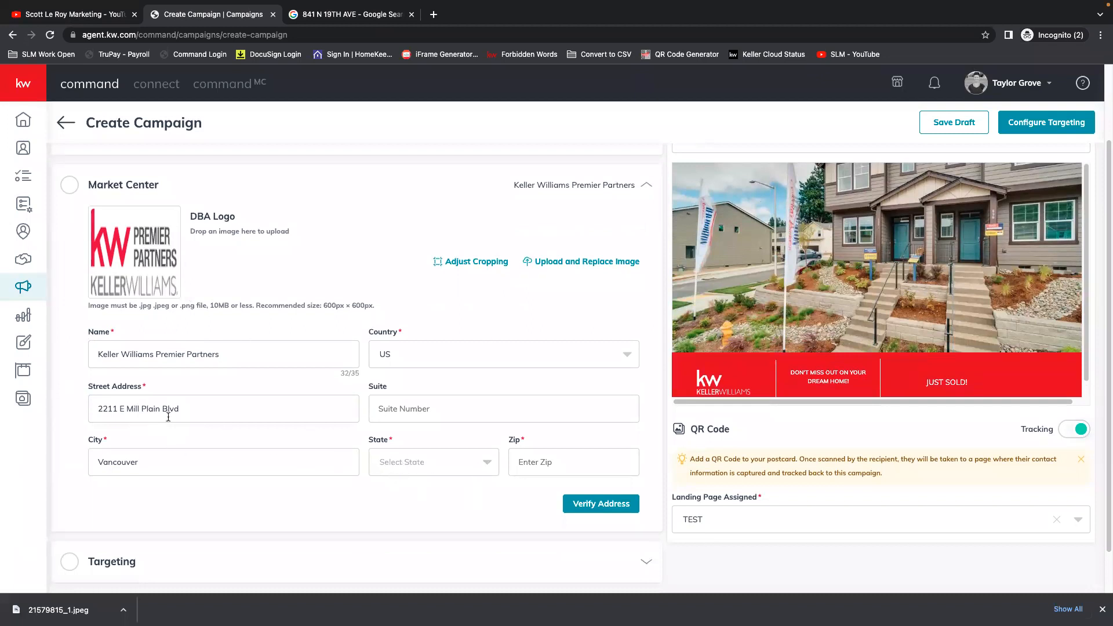
pyautogui.click(428, 463)
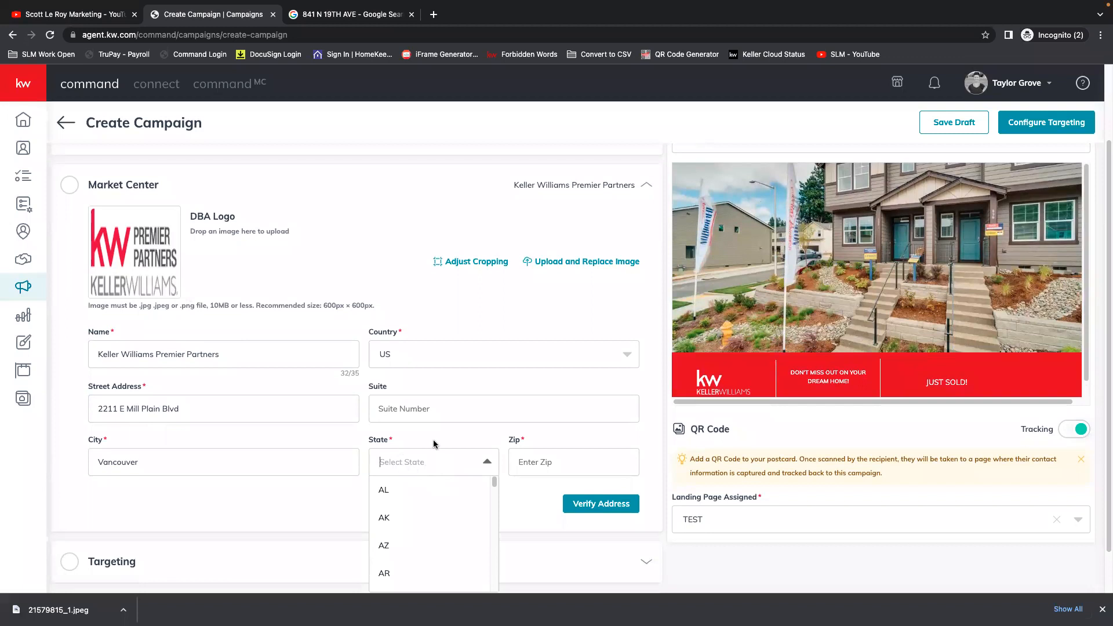
pyautogui.scroll(-1, 434, 444)
pyautogui.scroll(-15, 462, 473)
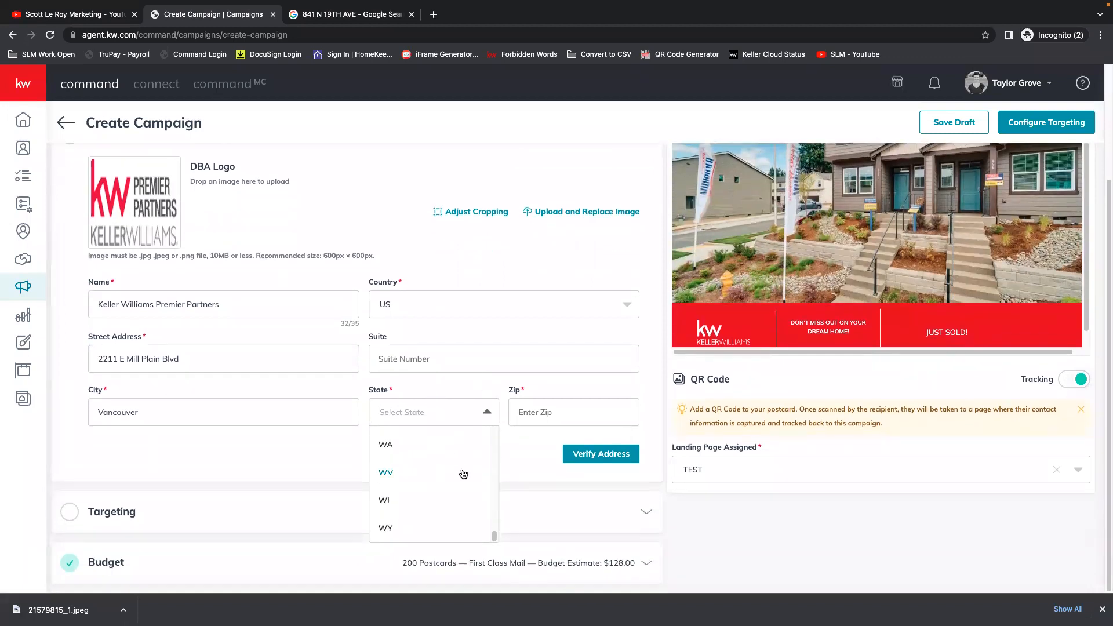
pyautogui.click(382, 444)
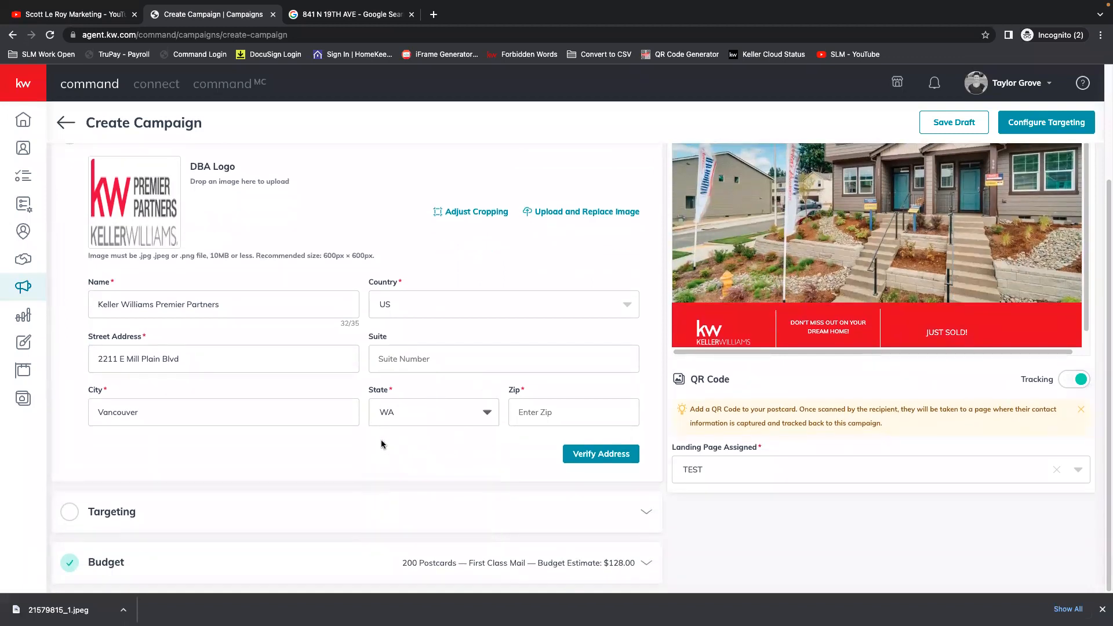
pyautogui.click(567, 412)
pyautogui.write('98661')
pyautogui.click(602, 458)
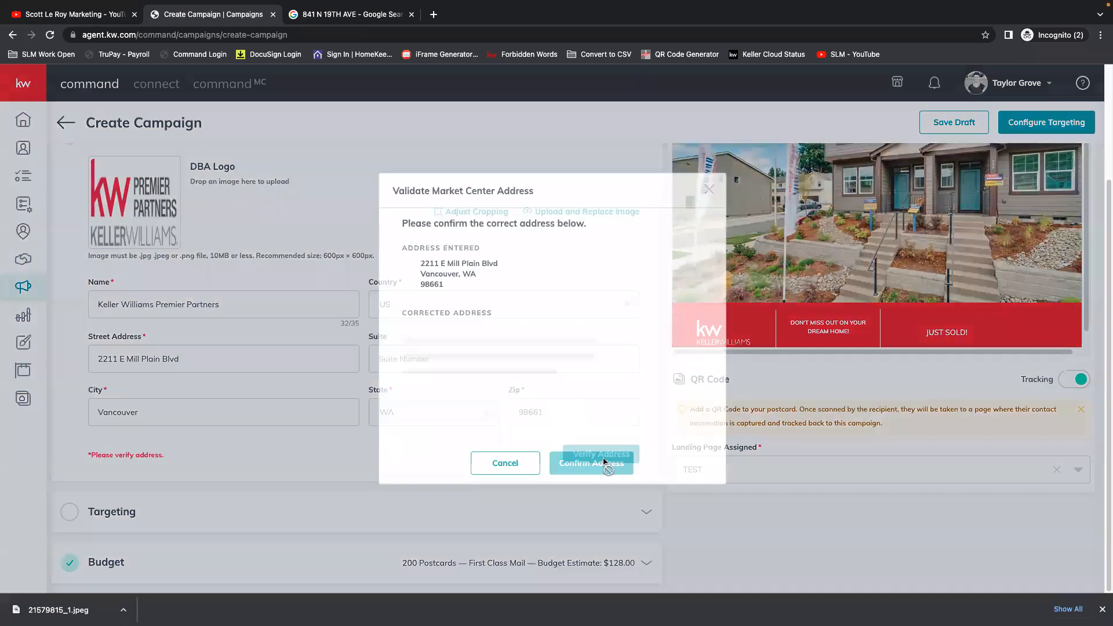
pyautogui.click(599, 436)
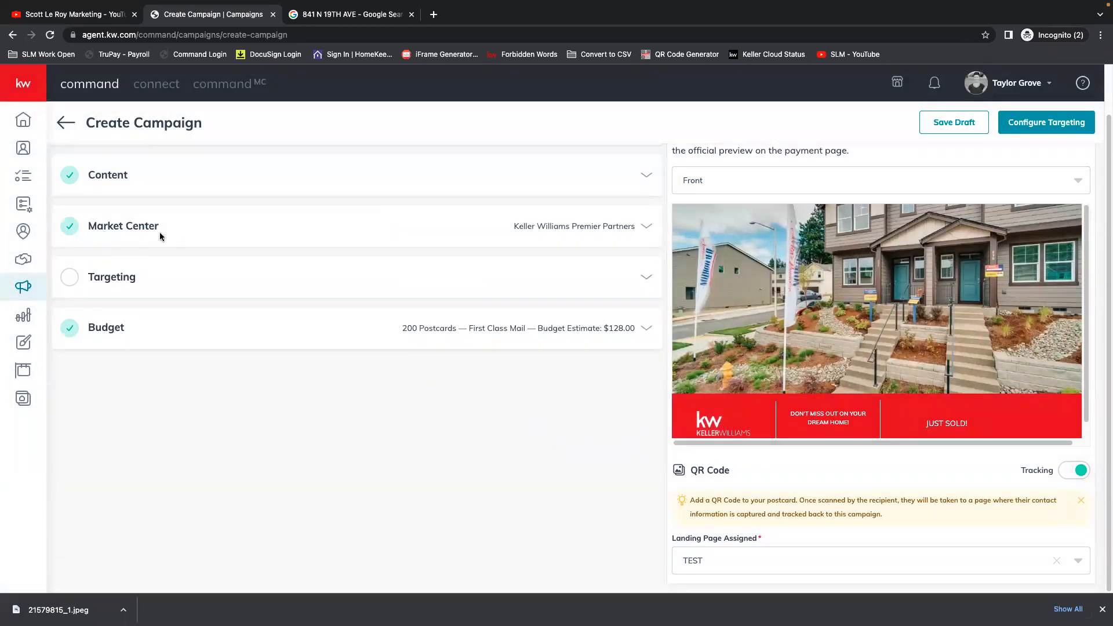
# Expand the Targeting section and enter the sold home's street address and city for Local Targeting.
pyautogui.click(644, 280)
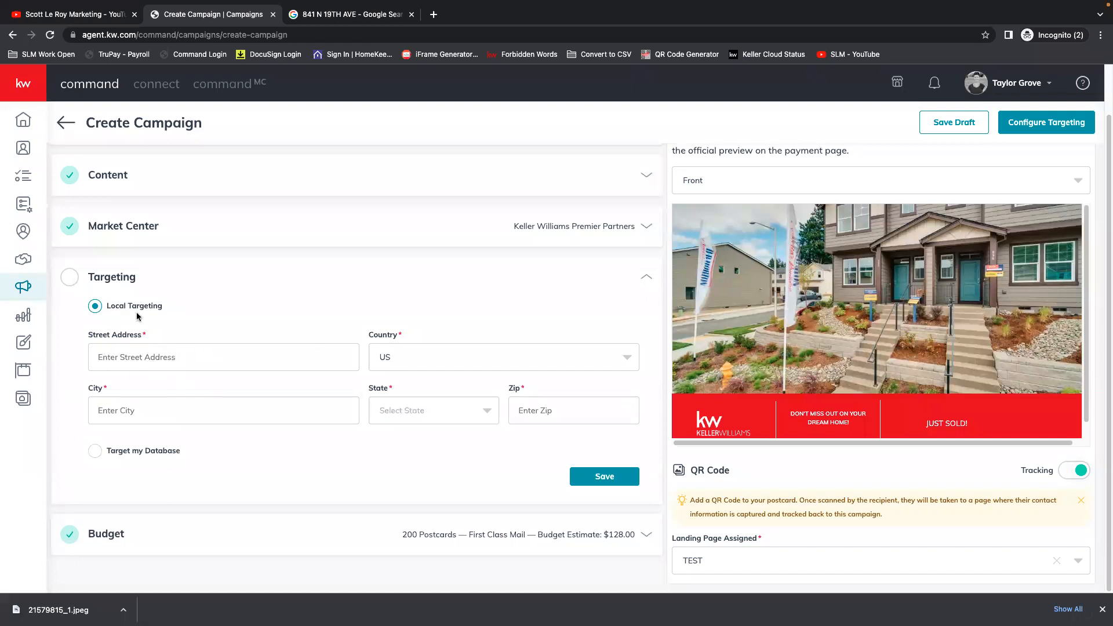
pyautogui.click(163, 361)
pyautogui.click(221, 409)
pyautogui.write('CORN')
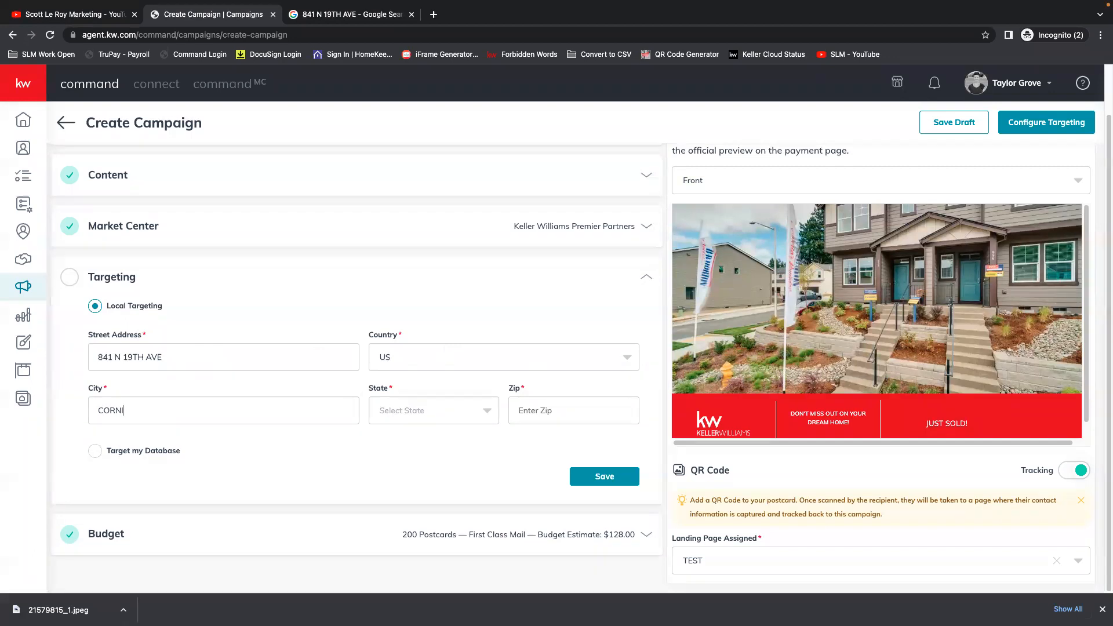
pyautogui.write('IUSS')
# Set the Local Targeting state to OR, enter the home's ZIP code and save the targeting.
pyautogui.click(462, 415)
pyautogui.write('OR')
pyautogui.click(429, 438)
pyautogui.click(558, 411)
pyautogui.write('97113')
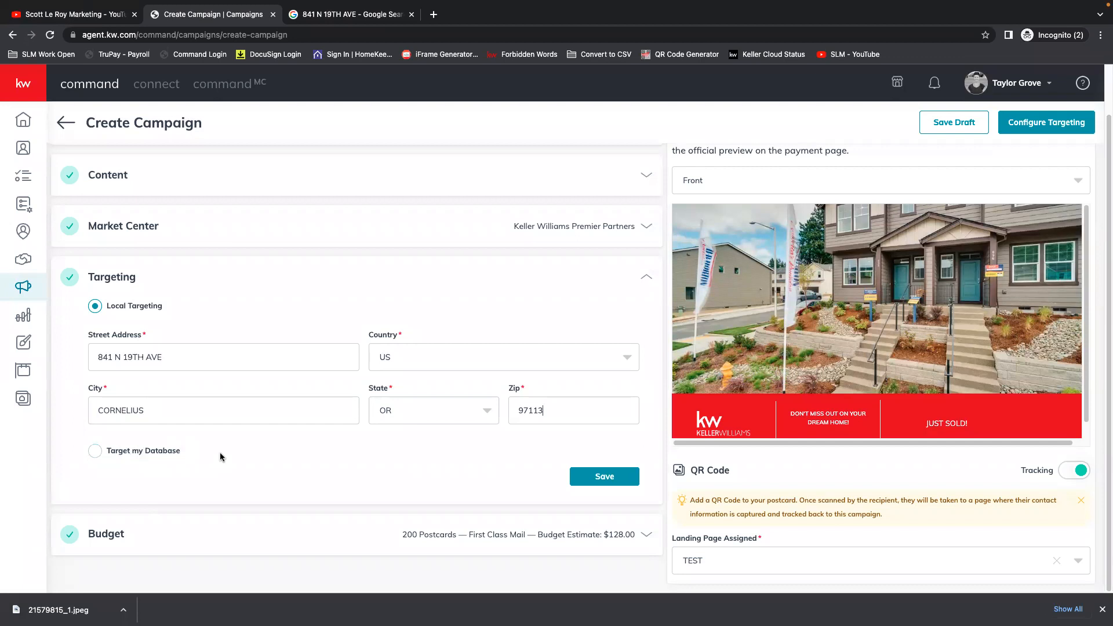
pyautogui.click(603, 476)
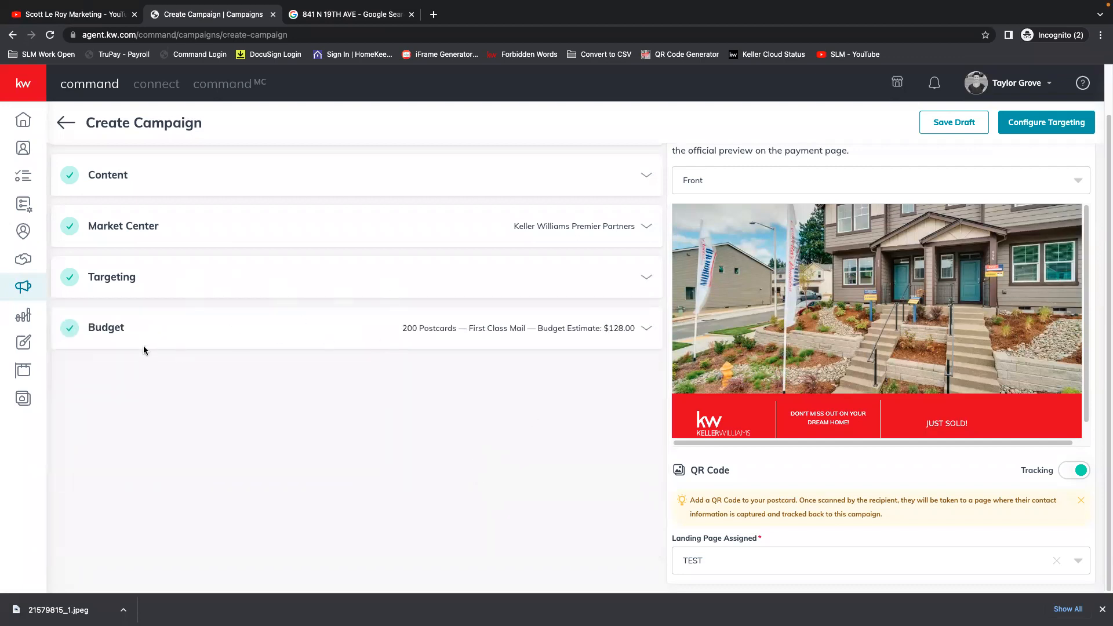
# Expand the Budget section and examine the postcard quantity and the available postage classes.
pyautogui.click(646, 328)
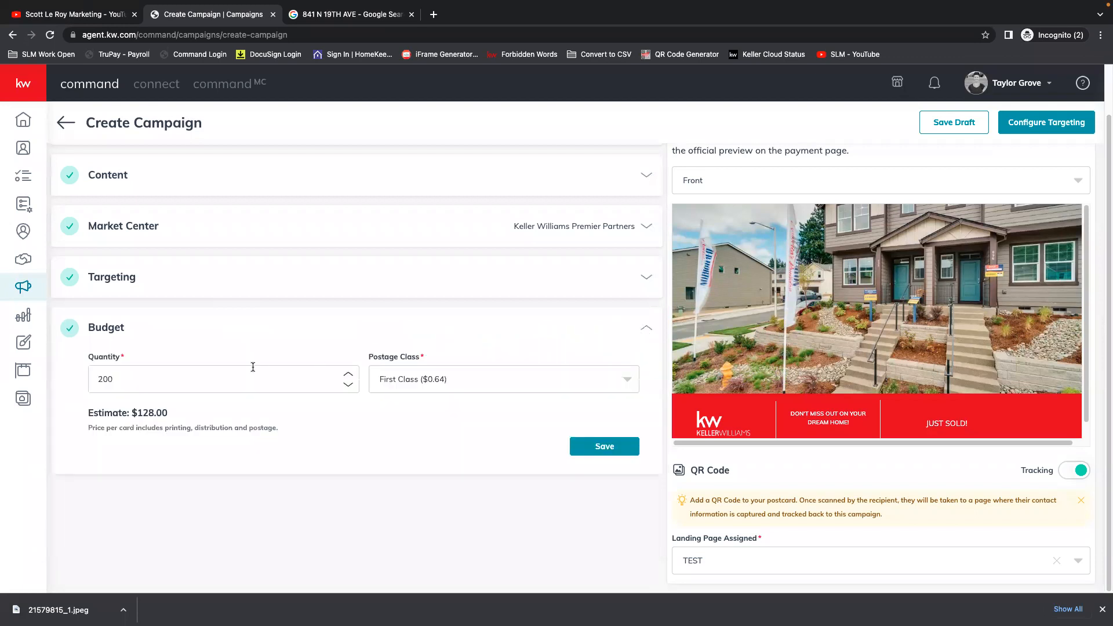
pyautogui.click(126, 374)
pyautogui.moveTo(167, 383); pyautogui.dragTo(90, 383)
pyautogui.click(503, 380)
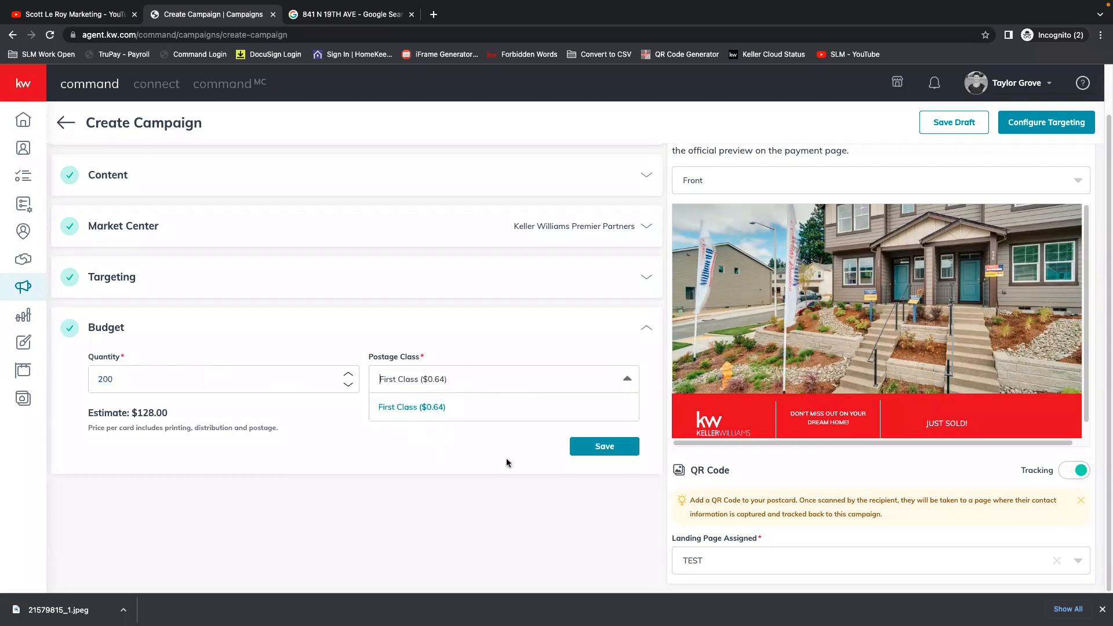
# Check the available postcard template sizes in the Content section and collapse the section again.
pyautogui.scroll(2, 372, 341)
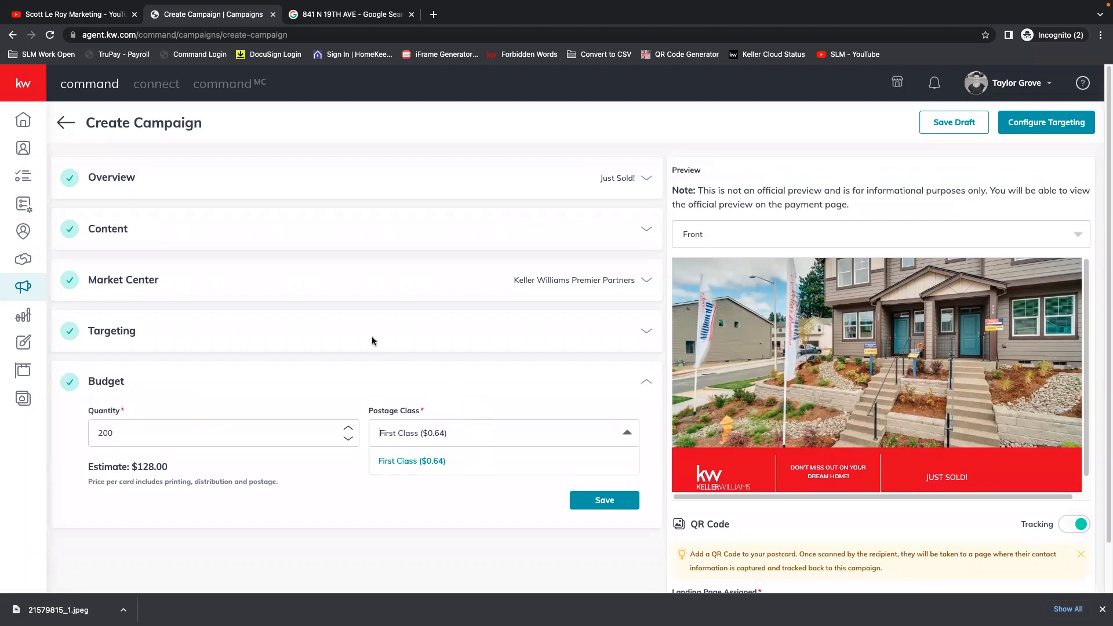
pyautogui.click(645, 229)
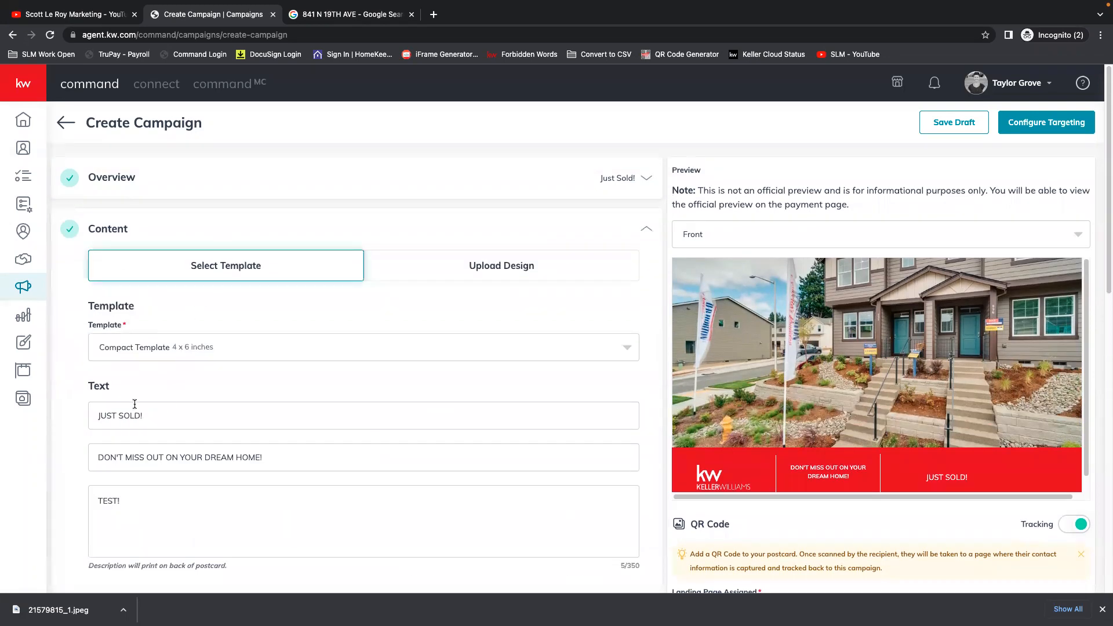
pyautogui.click(224, 346)
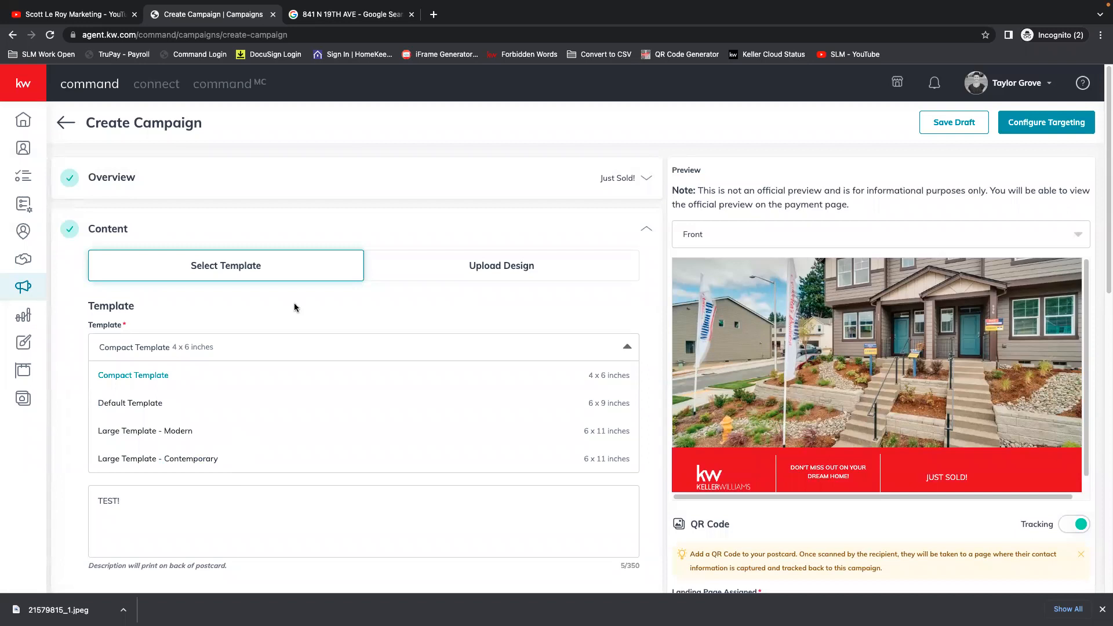
pyautogui.click(645, 230)
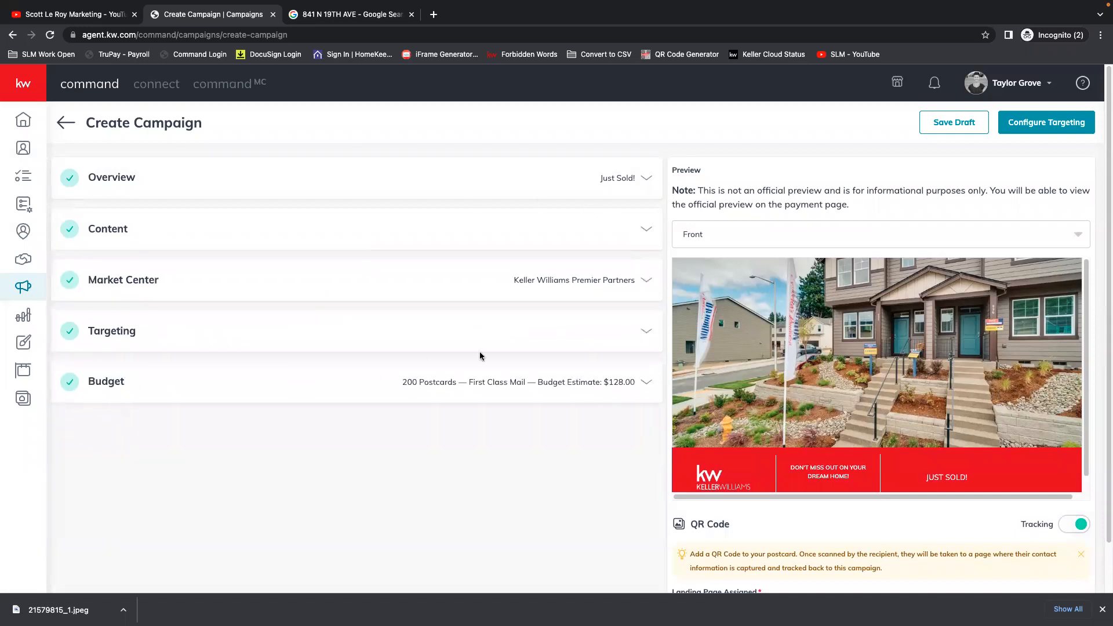
# Set the postcard quantity to 150 in the Budget section and save the campaign as a draft.
pyautogui.click(647, 382)
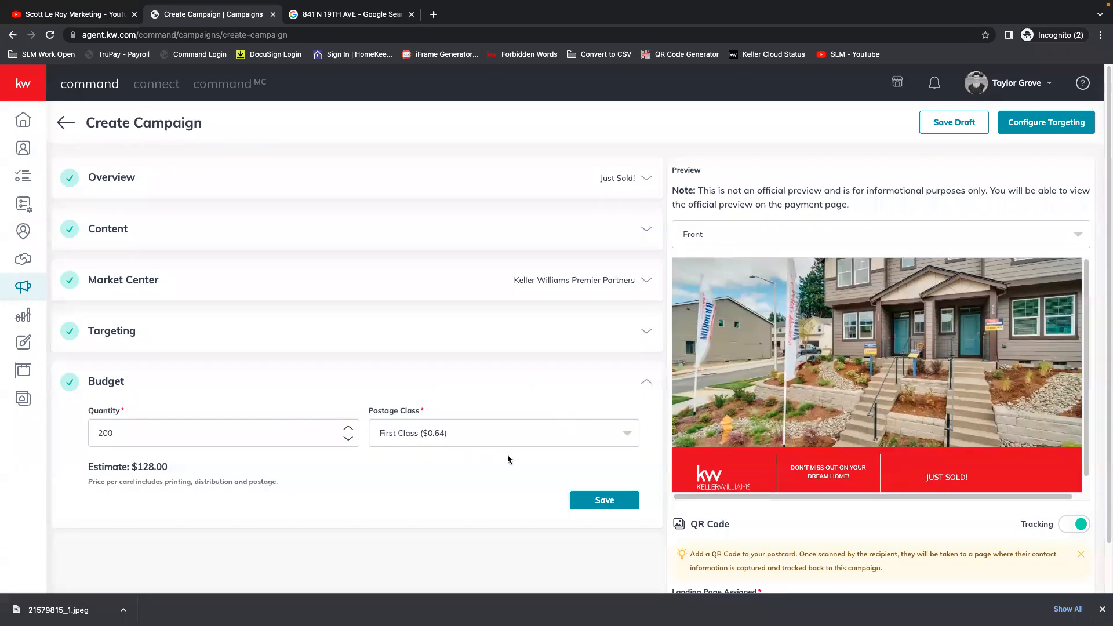
pyautogui.moveTo(127, 467); pyautogui.dragTo(191, 473)
pyautogui.click(126, 433)
pyautogui.doubleClick(348, 440)
pyautogui.moveTo(203, 434); pyautogui.dragTo(77, 427)
pyautogui.write('150')
pyautogui.click(955, 124)
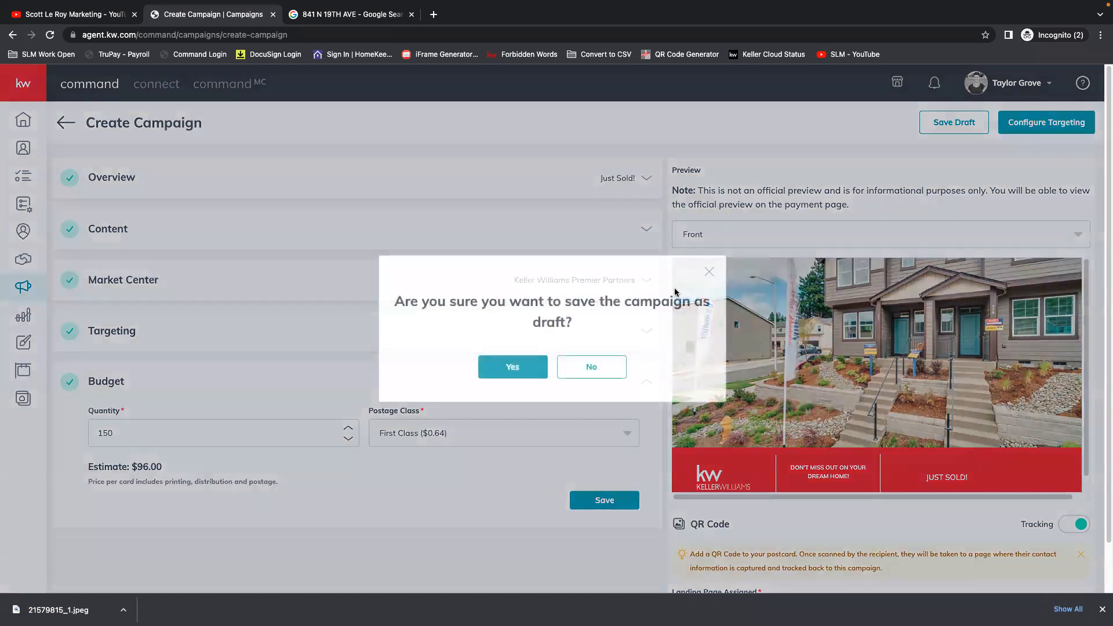
pyautogui.click(501, 373)
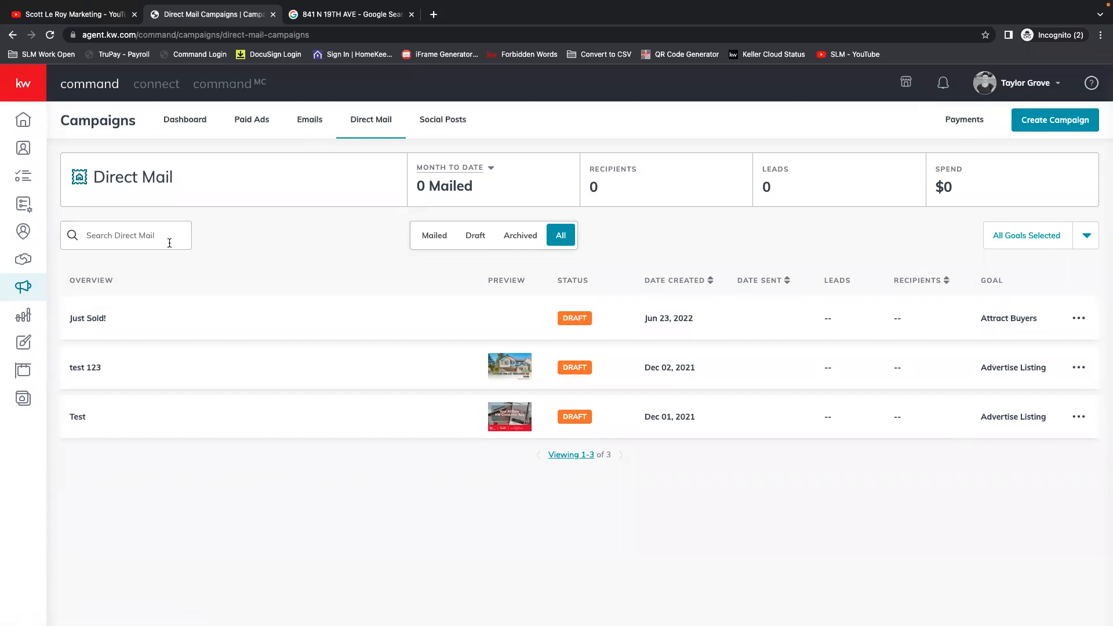
# Go to the Emails campaigns and start a new campaign of type Email.
pyautogui.click(308, 123)
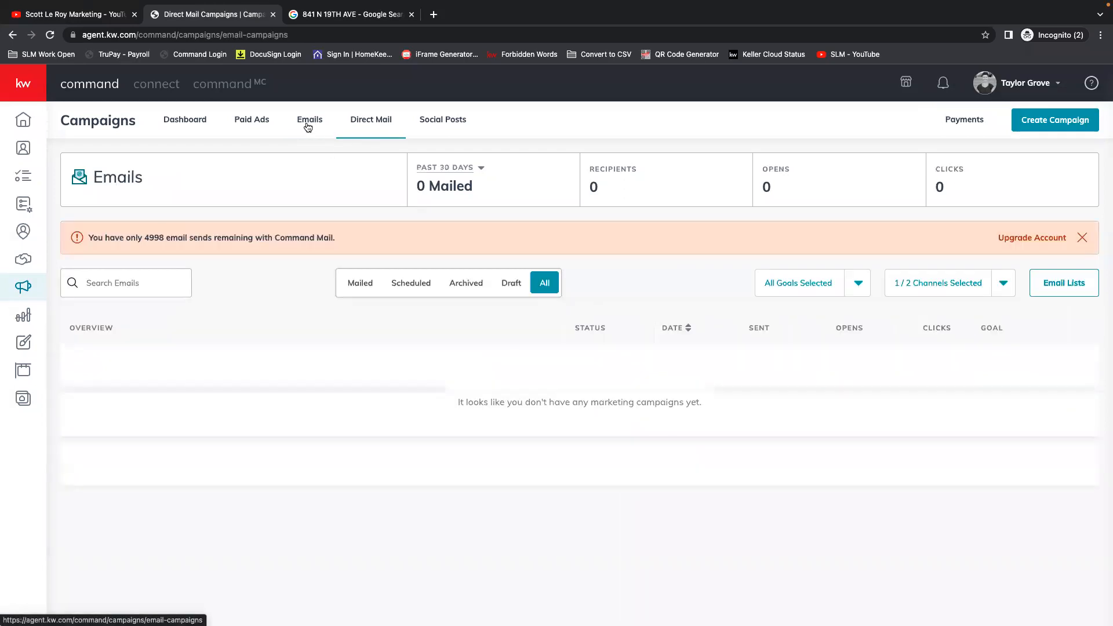
pyautogui.click(1051, 119)
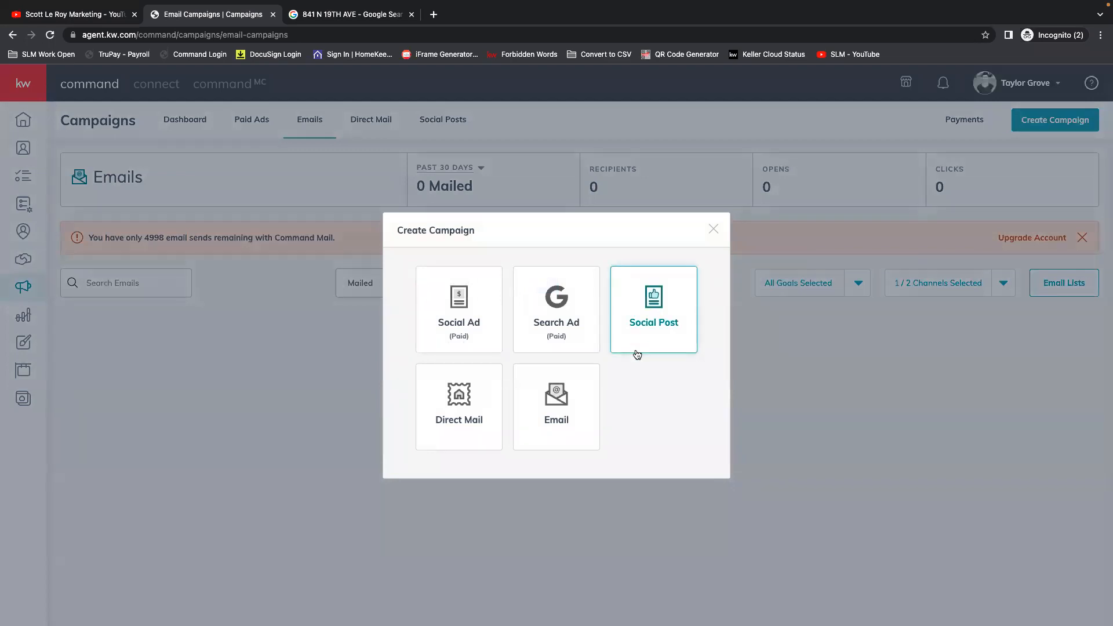
pyautogui.click(561, 404)
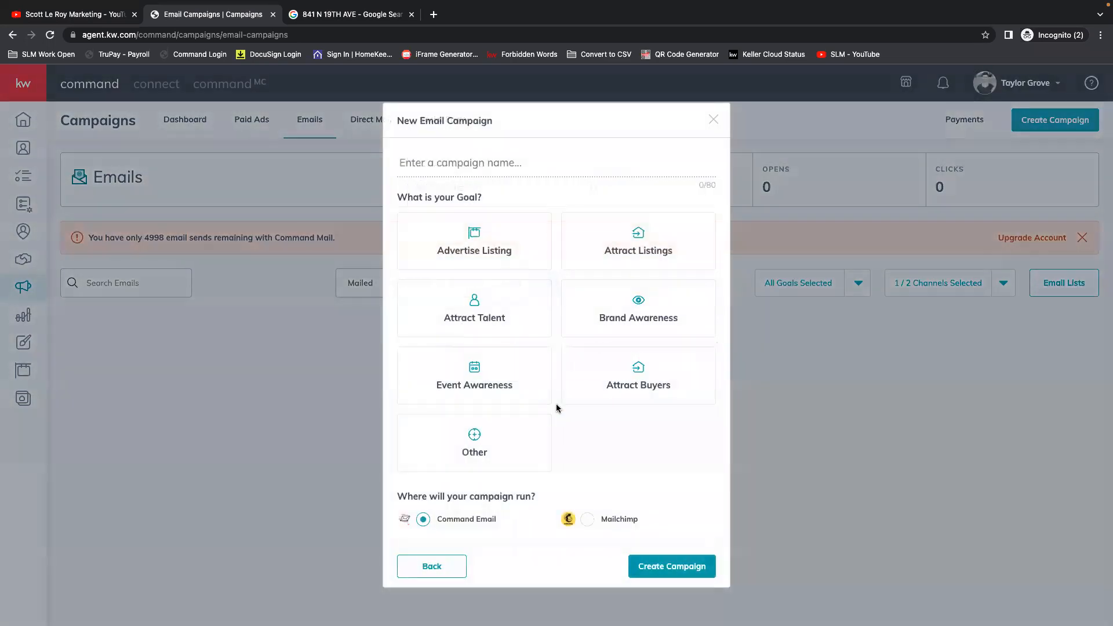
# Name the email campaign MARKET SNAP, choose the Attract Buyers goal and create it with Command Email as the channel.
pyautogui.click(455, 173)
pyautogui.write('JUST SOLD')
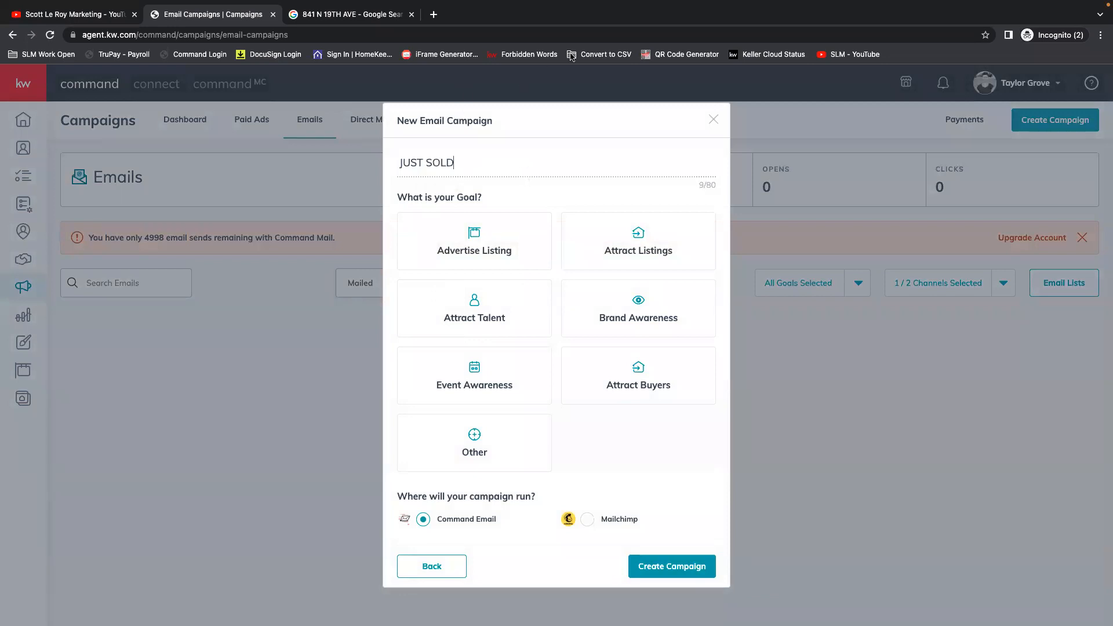
pyautogui.moveTo(458, 162); pyautogui.dragTo(399, 160)
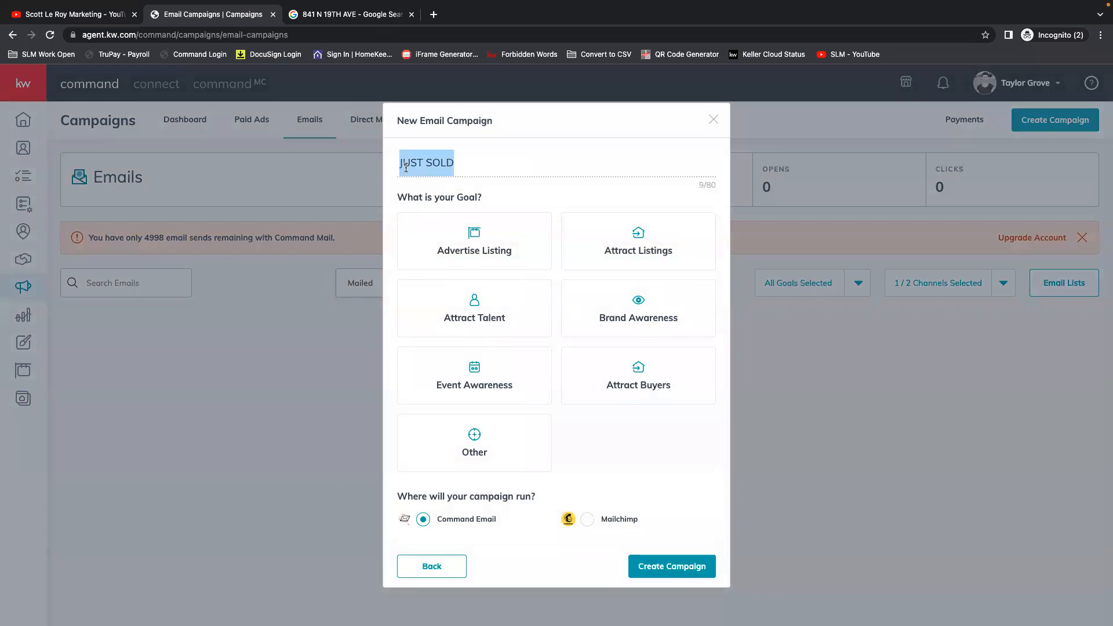
pyautogui.write('MARKE')
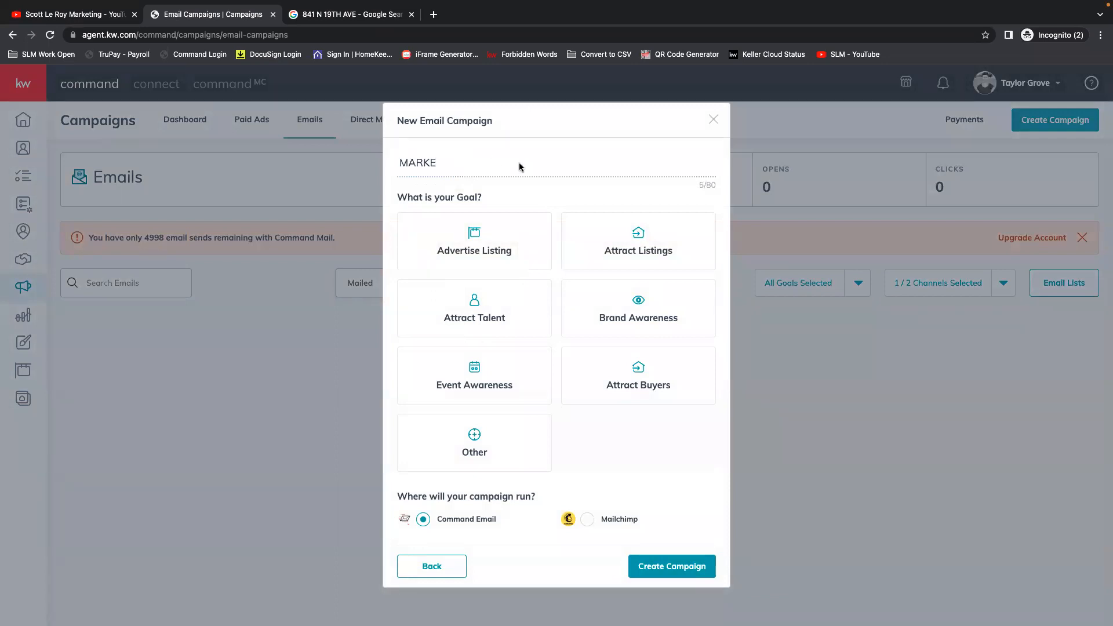
pyautogui.write('T SNAP')
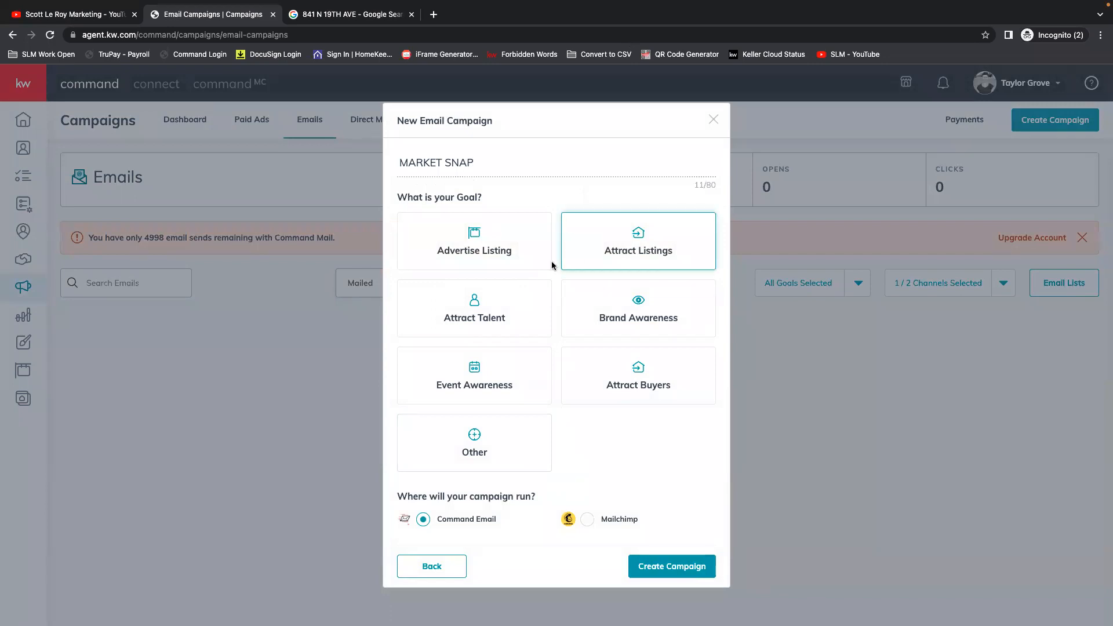
pyautogui.click(682, 386)
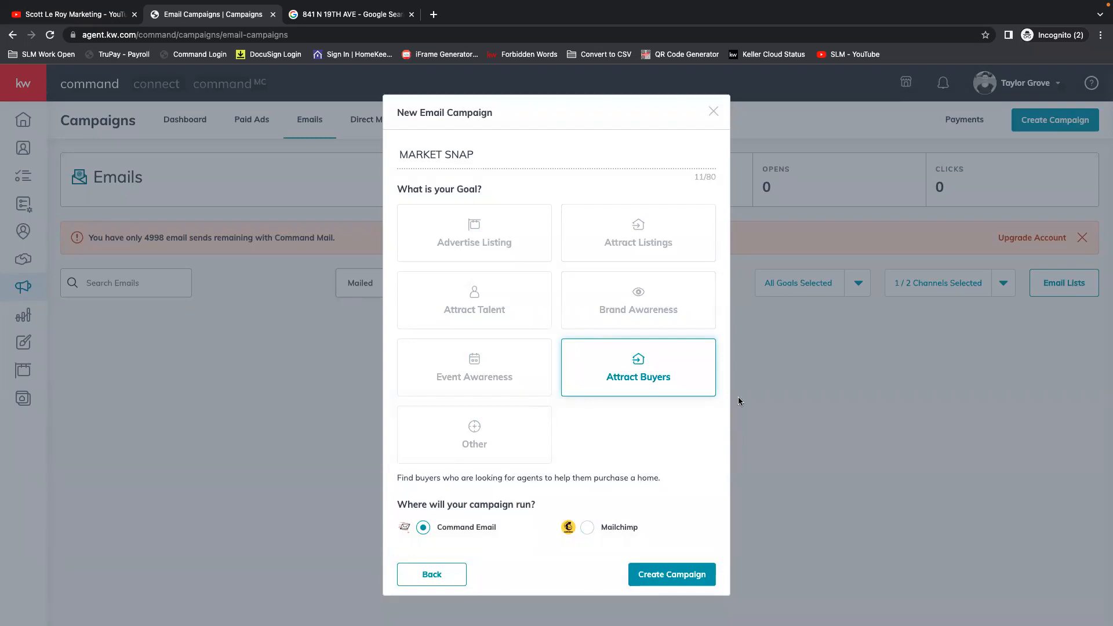
pyautogui.click(671, 577)
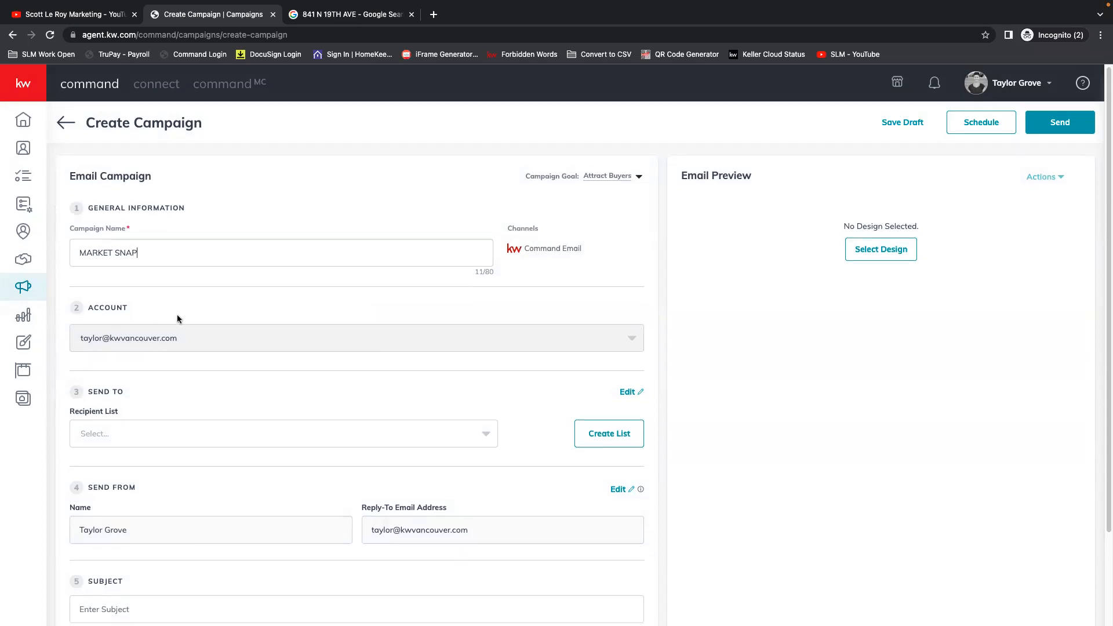
# Look at the Settings entry in the profile account options and close them again.
pyautogui.scroll(-1, 174, 316)
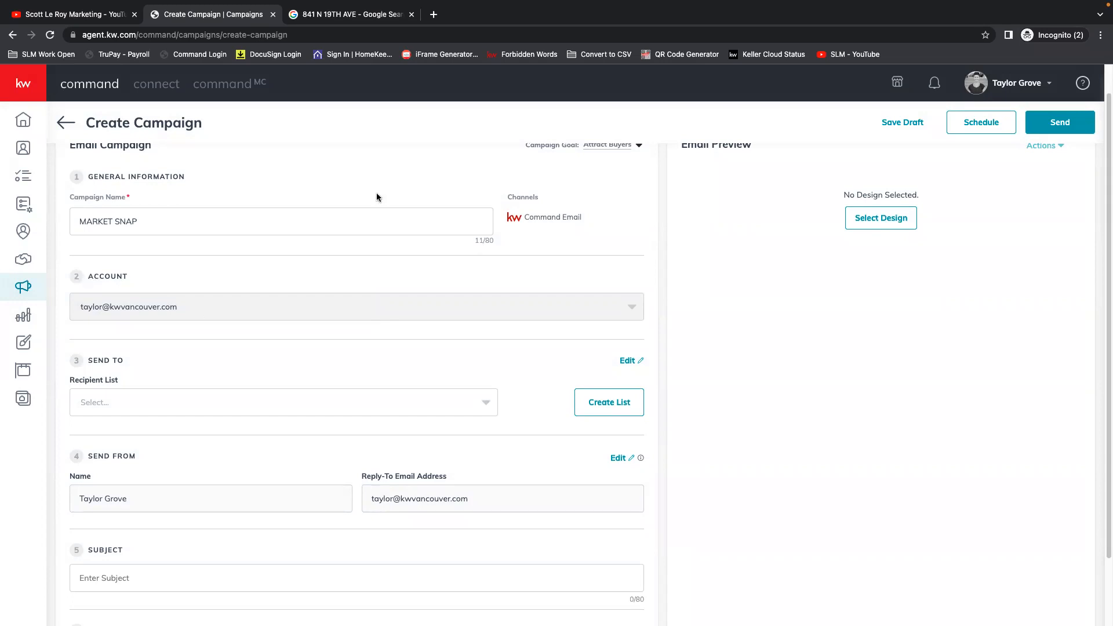
pyautogui.click(1006, 86)
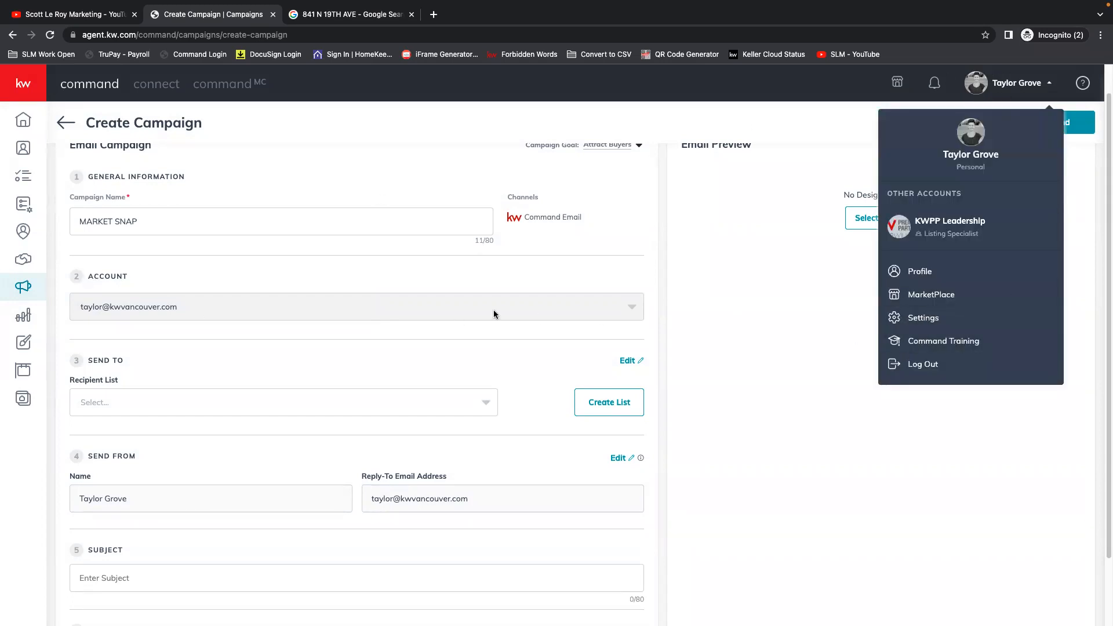
pyautogui.rightClick(925, 318)
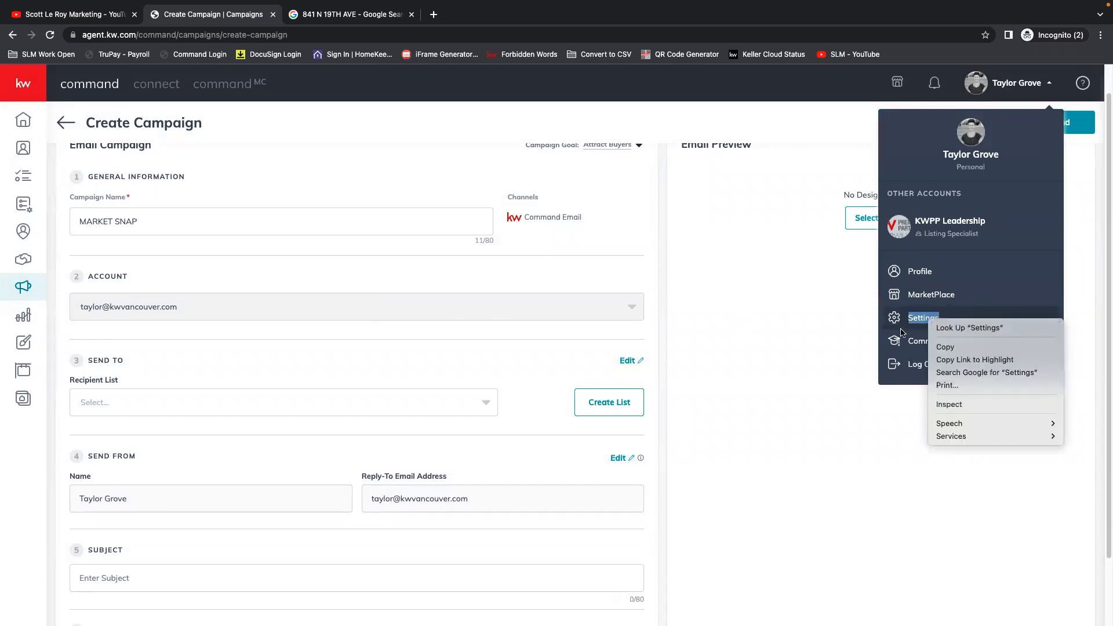
pyautogui.rightClick(919, 319)
pyautogui.rightClick(922, 319)
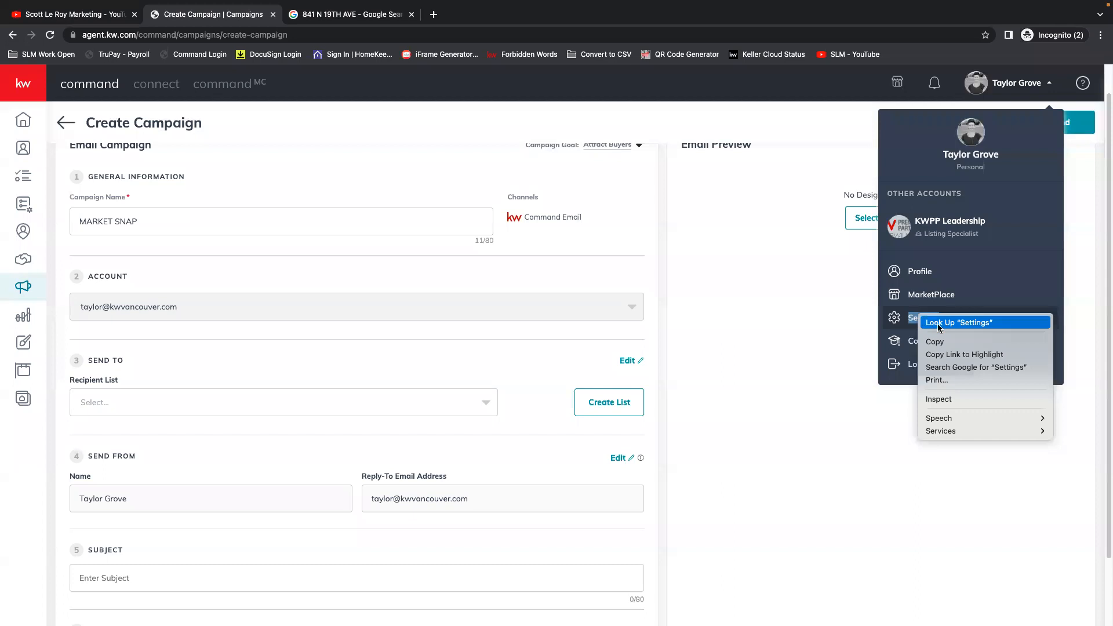
pyautogui.click(835, 378)
pyautogui.click(787, 364)
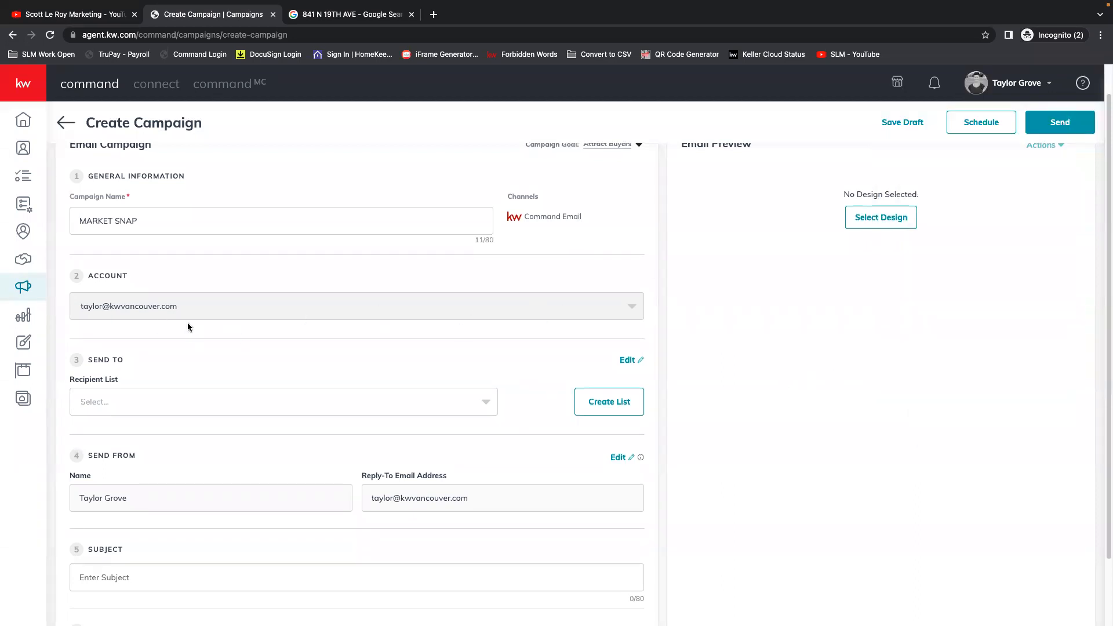
# Check the existing options for the campaign's Recipient List and close them.
pyautogui.scroll(-1, 187, 323)
pyautogui.click(487, 343)
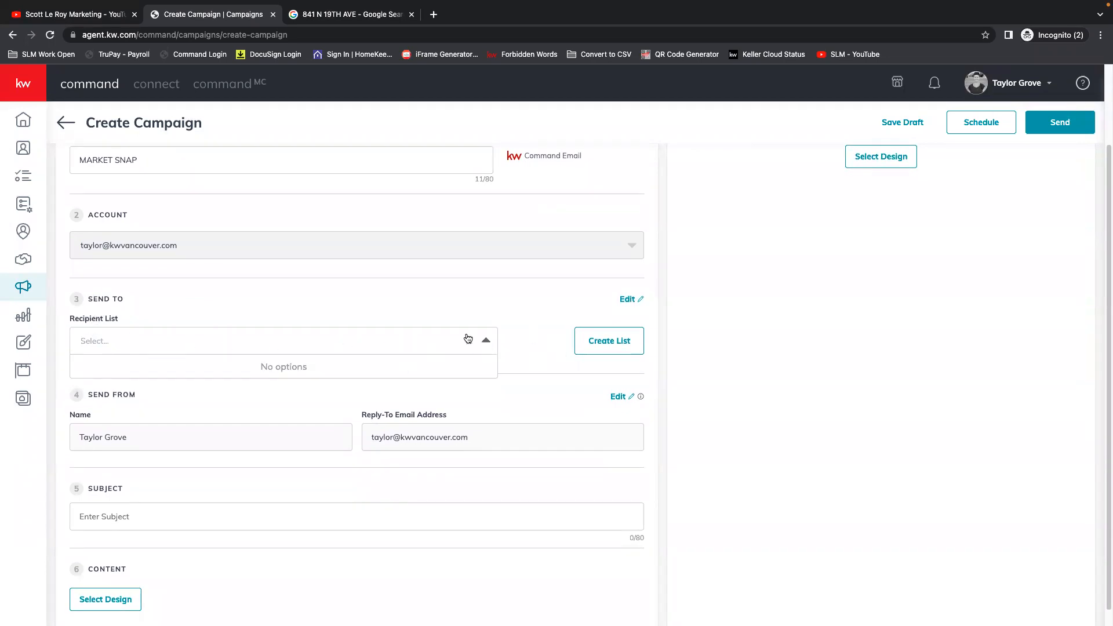
pyautogui.click(479, 342)
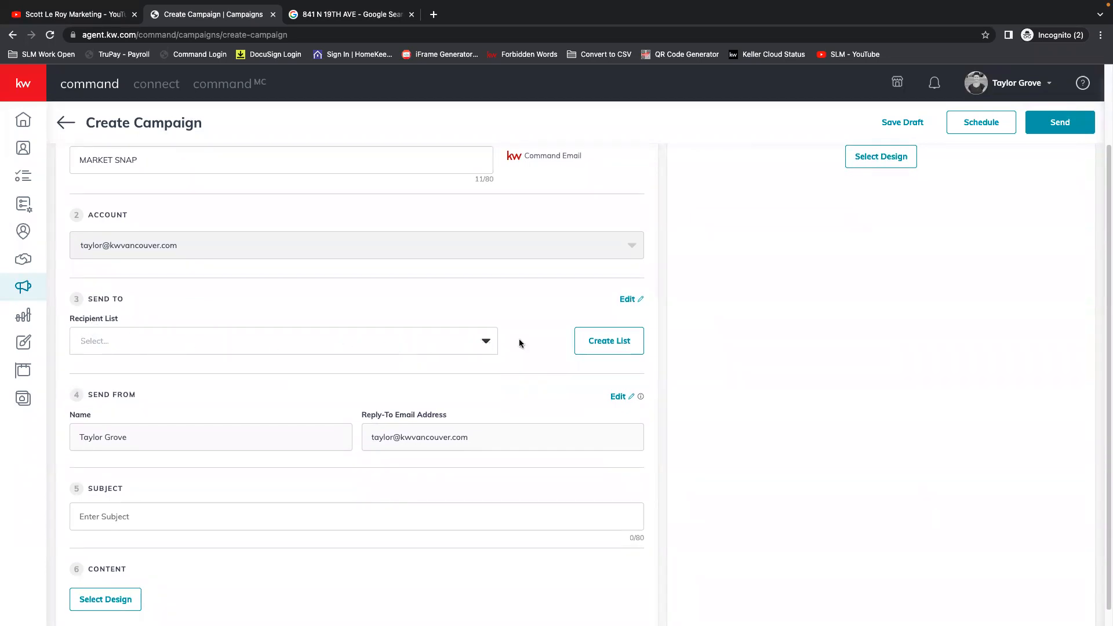
# Look through the contact tags and contacts available for a new recipient list, and cancel without creating the list.
pyautogui.click(617, 343)
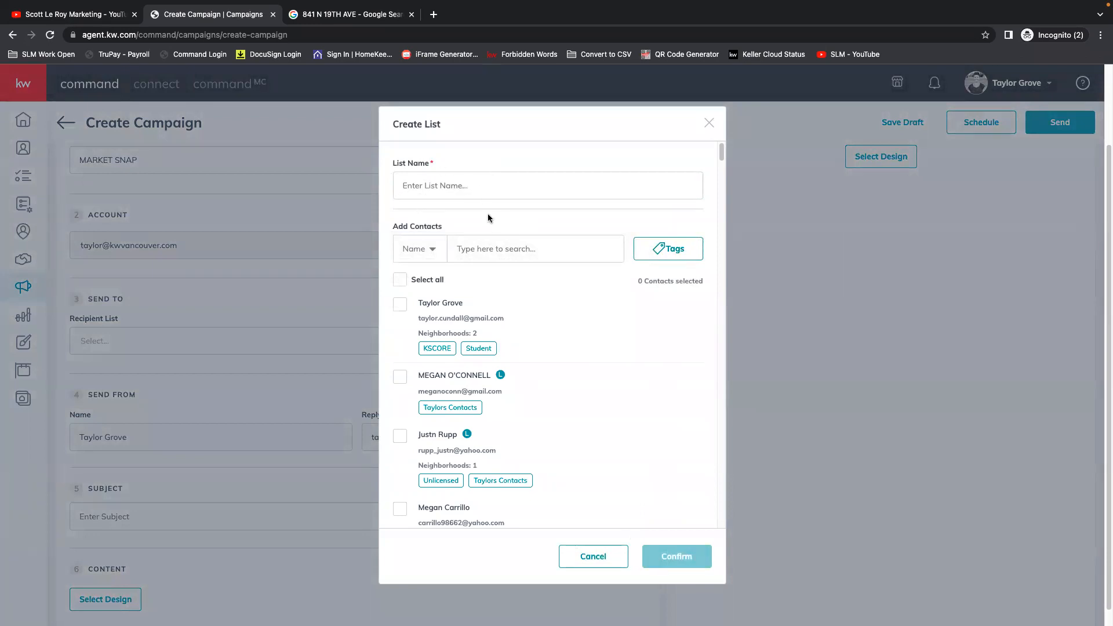
pyautogui.click(661, 253)
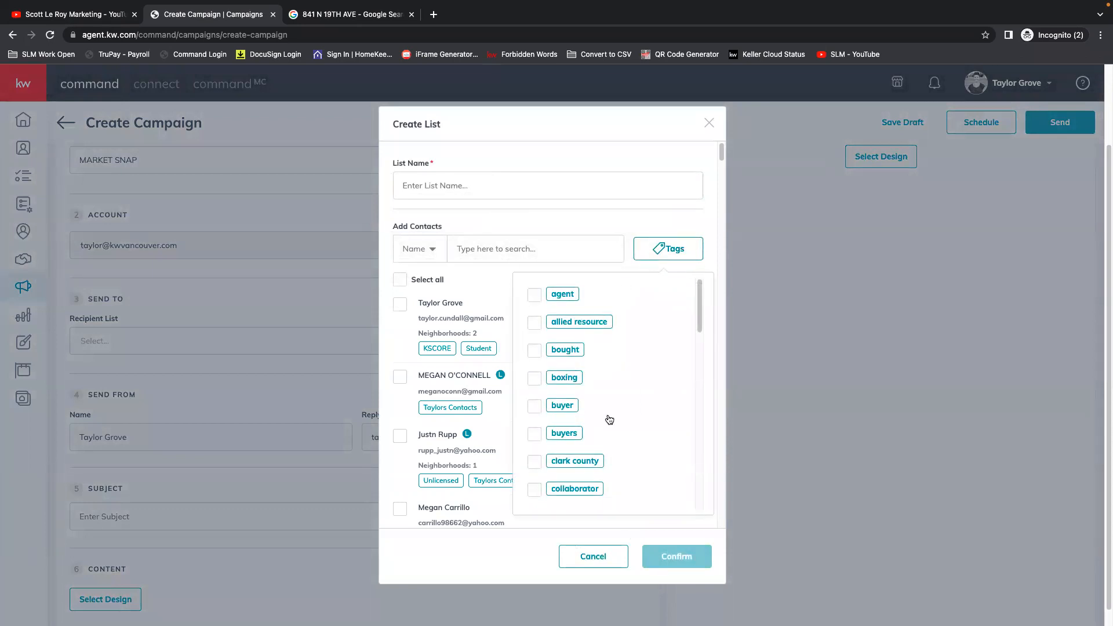
pyautogui.scroll(-2, 650, 420)
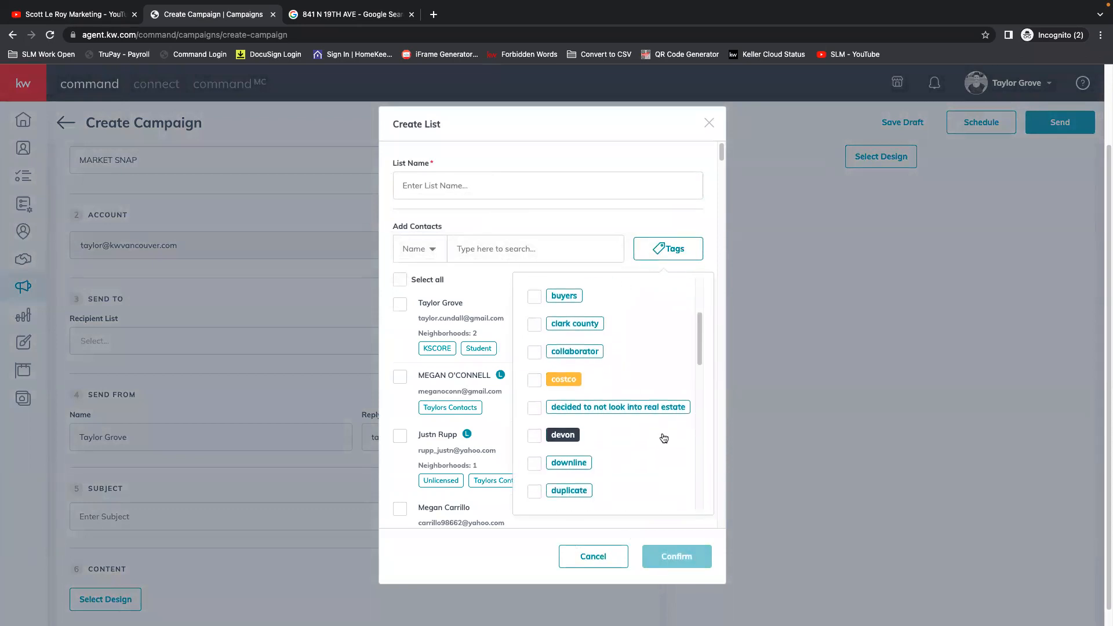
pyautogui.scroll(1, 560, 328)
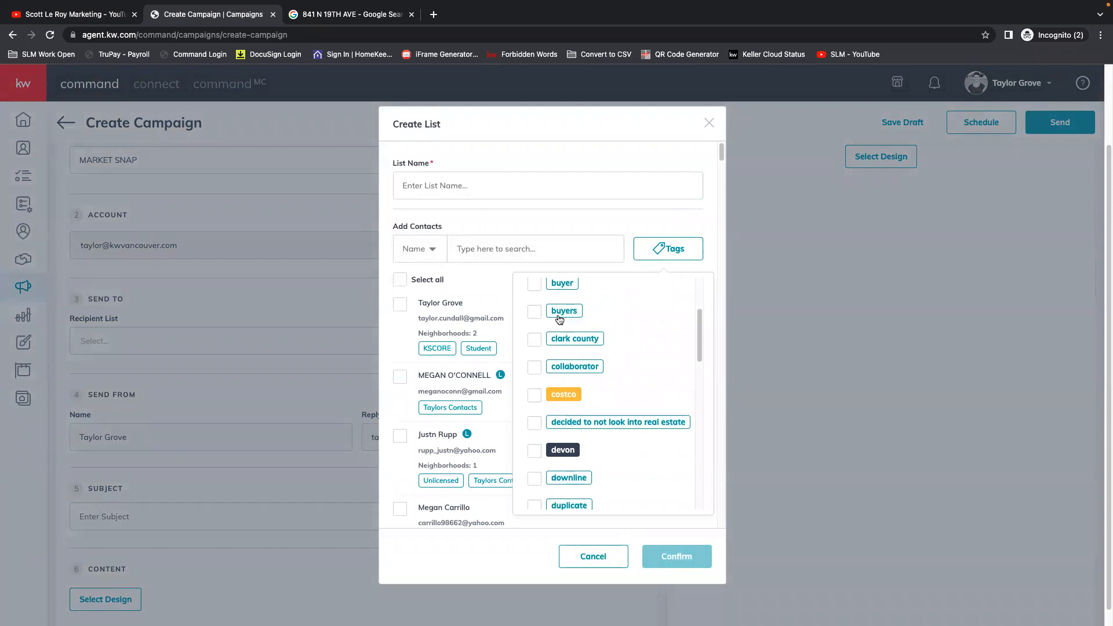
pyautogui.scroll(-1, 656, 435)
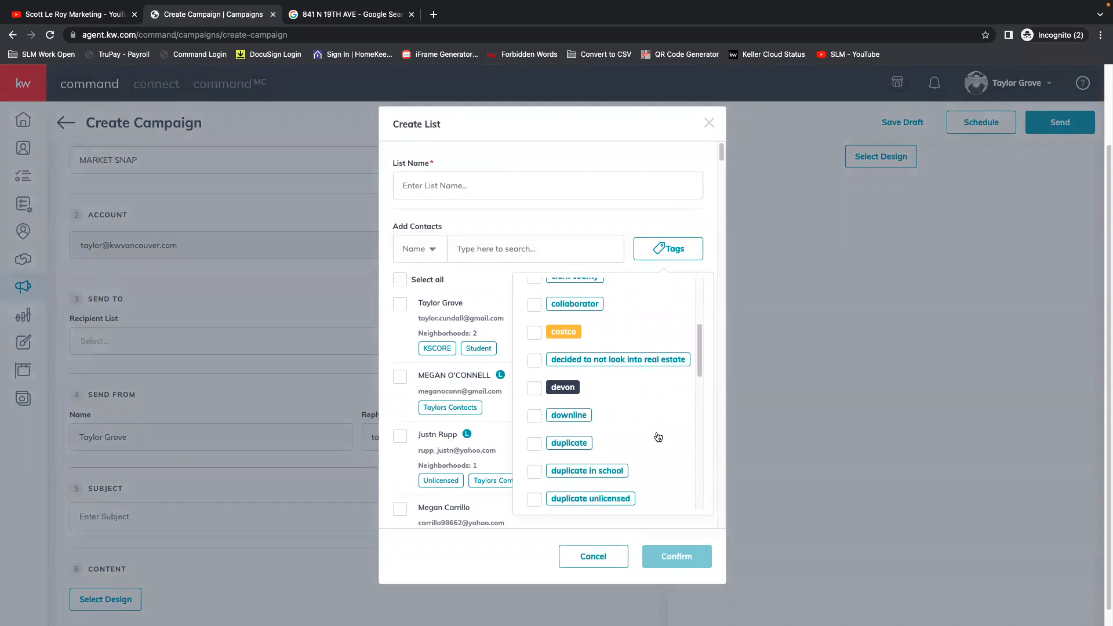
pyautogui.scroll(-3, 664, 438)
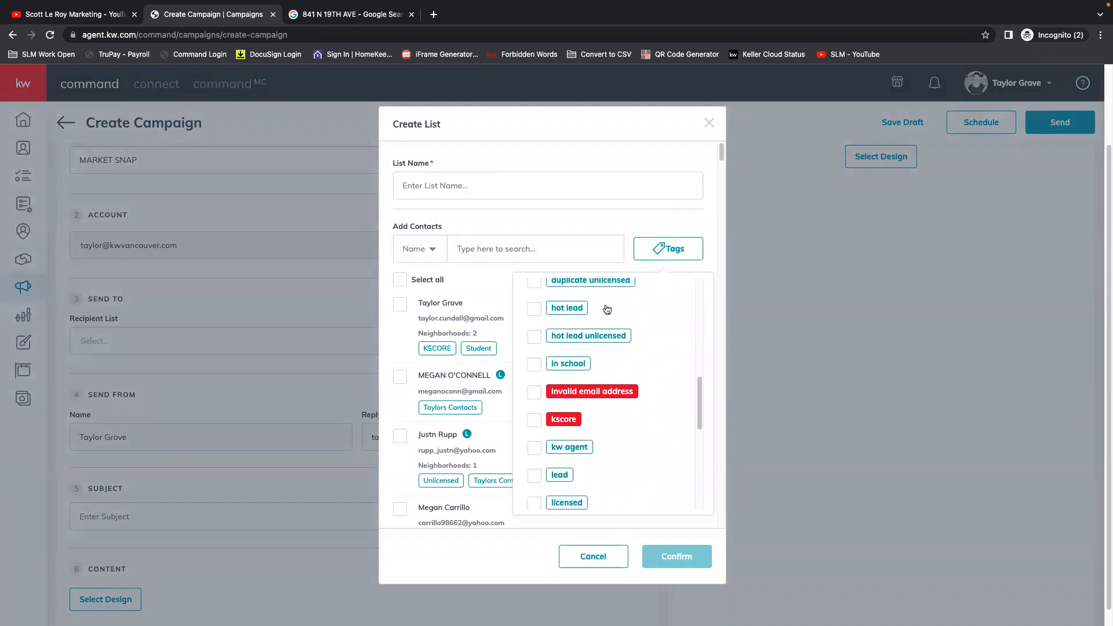
pyautogui.scroll(-7, 664, 462)
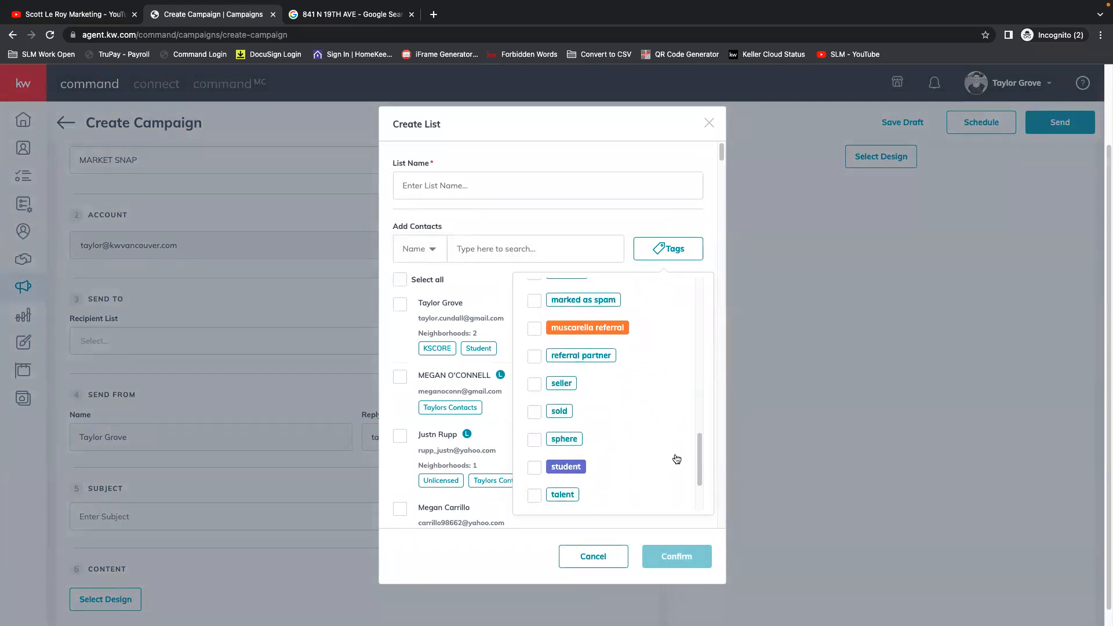
pyautogui.scroll(-1, 680, 458)
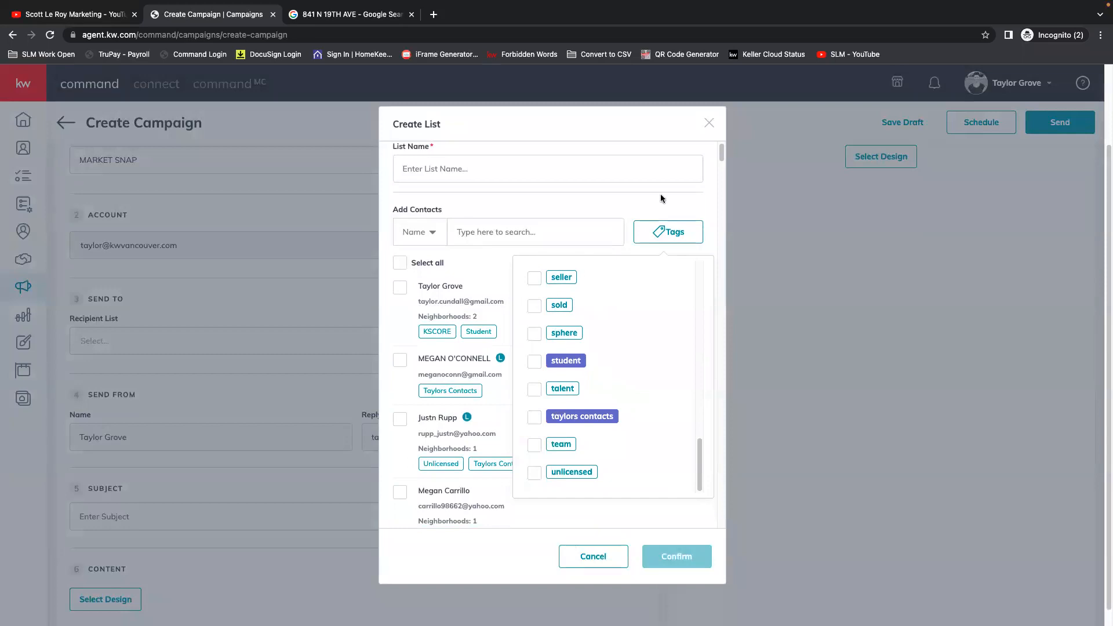
pyautogui.click(691, 230)
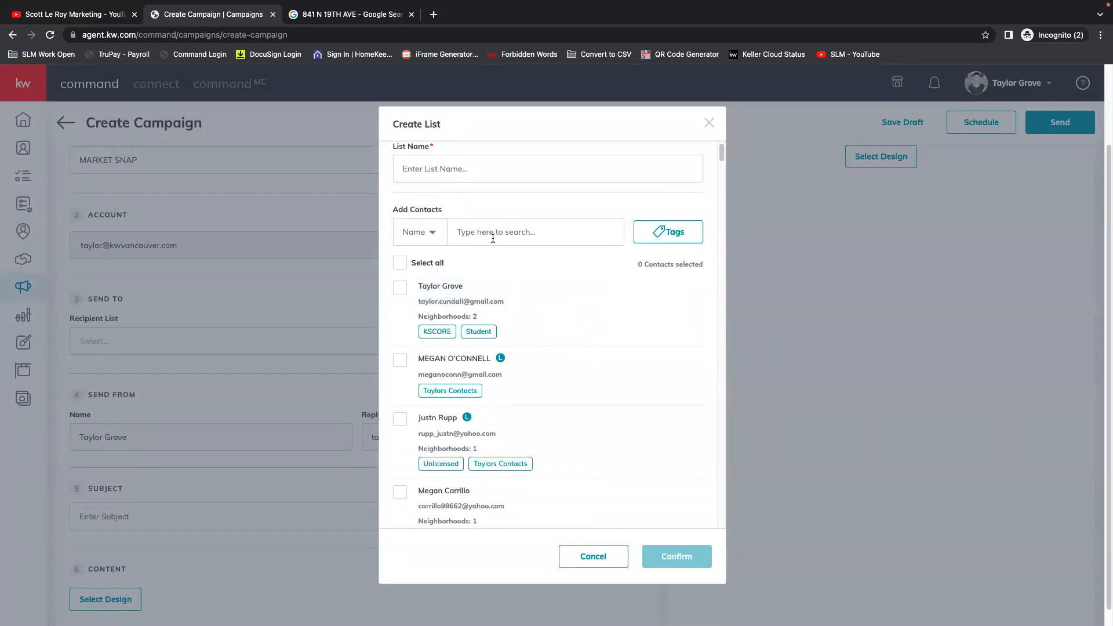
pyautogui.click(403, 265)
pyautogui.click(404, 266)
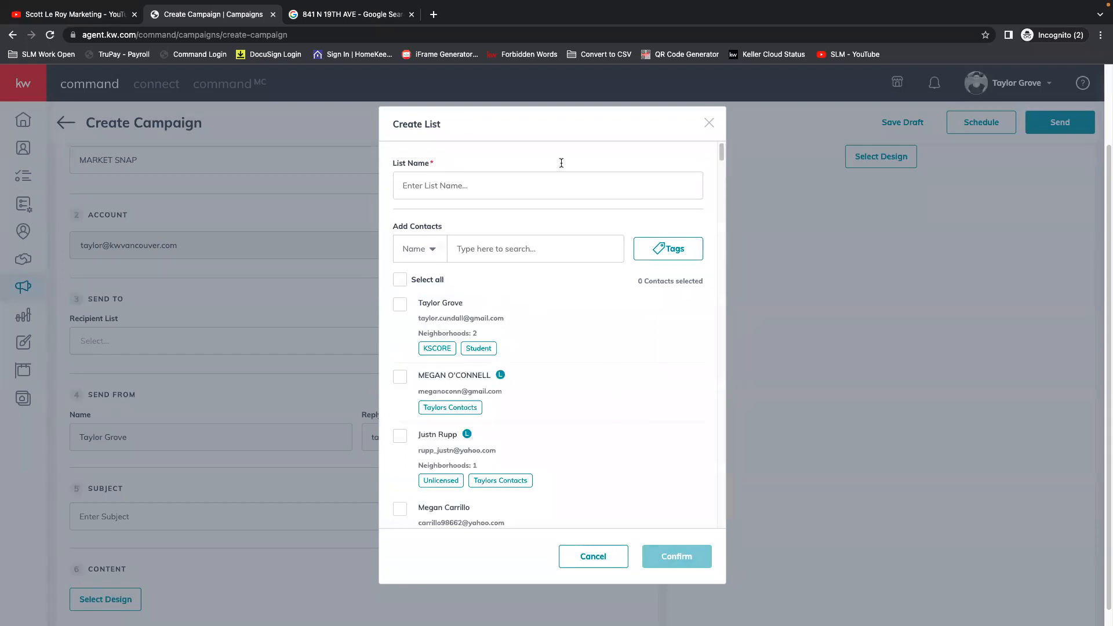
pyautogui.click(586, 551)
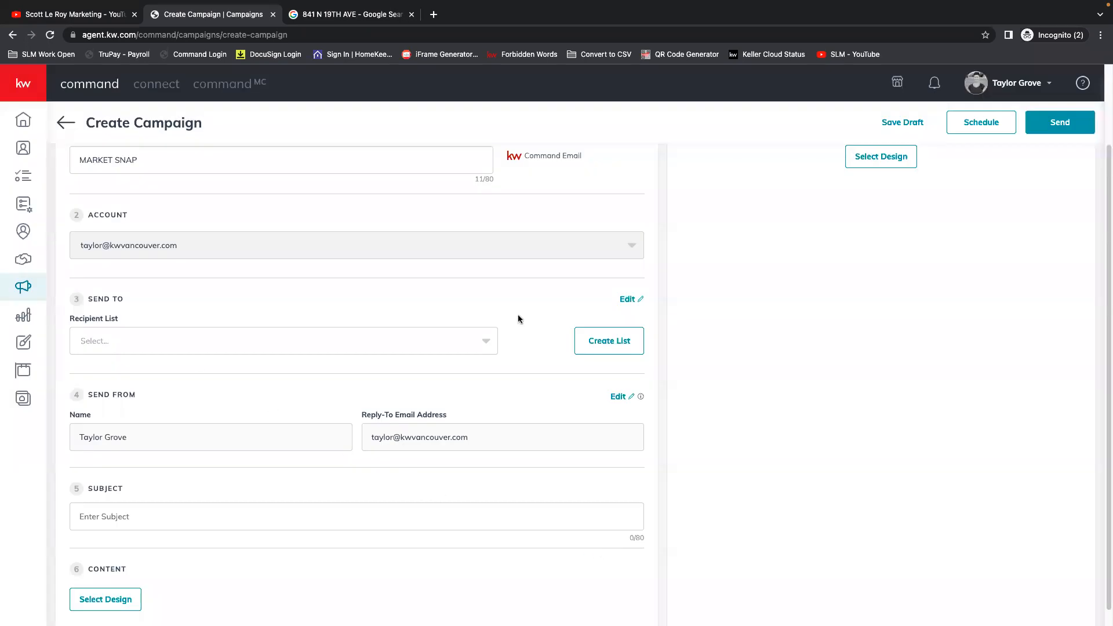
# Enter WHO WANTS TO LIVE IN FELIDA as the email campaign's subject.
pyautogui.scroll(-1, 408, 392)
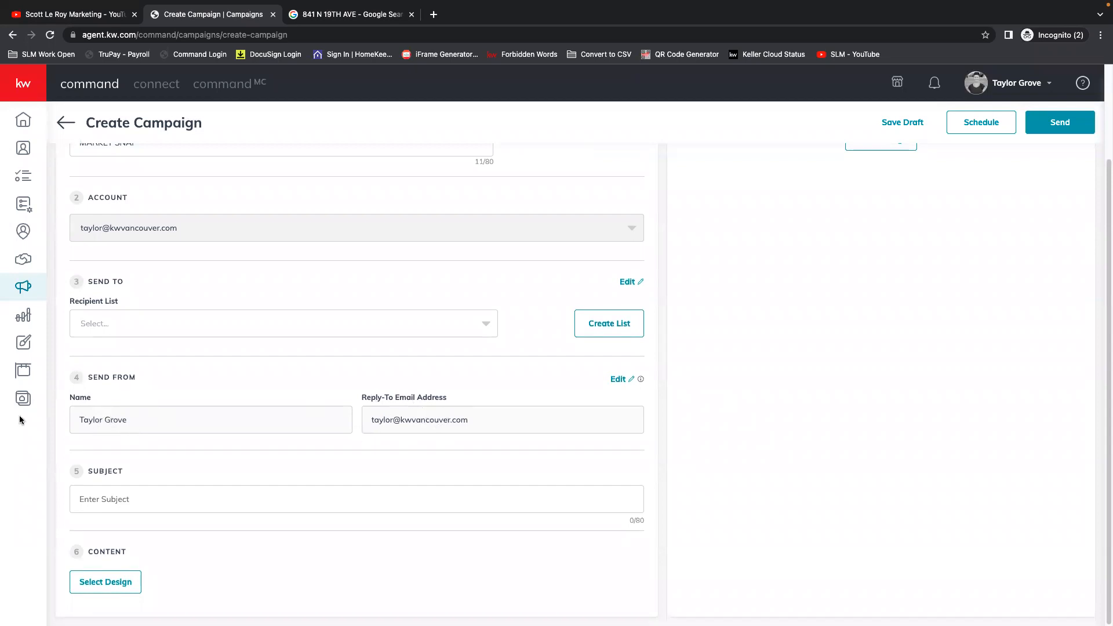
pyautogui.click(96, 497)
pyautogui.write('WHO WANTS TO LIVE IN C')
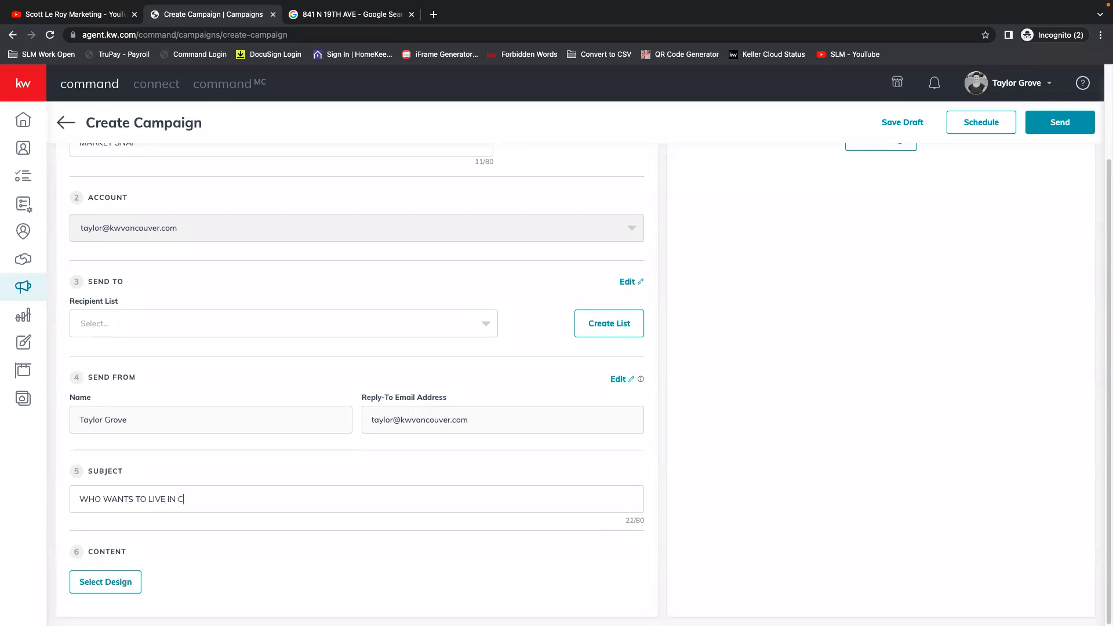
pyautogui.write('OREGON')
pyautogui.press('BackSpace')
pyautogui.press('BackSpace')
pyautogui.press('BackSpace')
pyautogui.press('BackSpace')
pyautogui.press('BackSpace')
pyautogui.press('BackSpace')
pyautogui.write('FELIDA')
# Choose the Modern - Newsletter B template as the email design and preview it before returning to the editor.
pyautogui.click(104, 583)
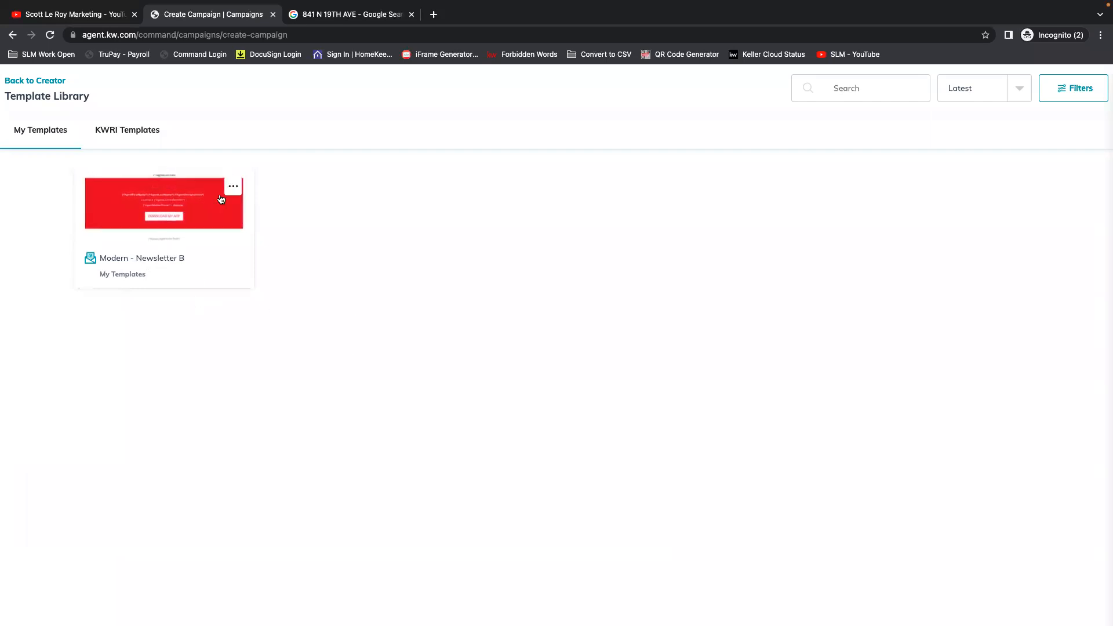
pyautogui.click(163, 213)
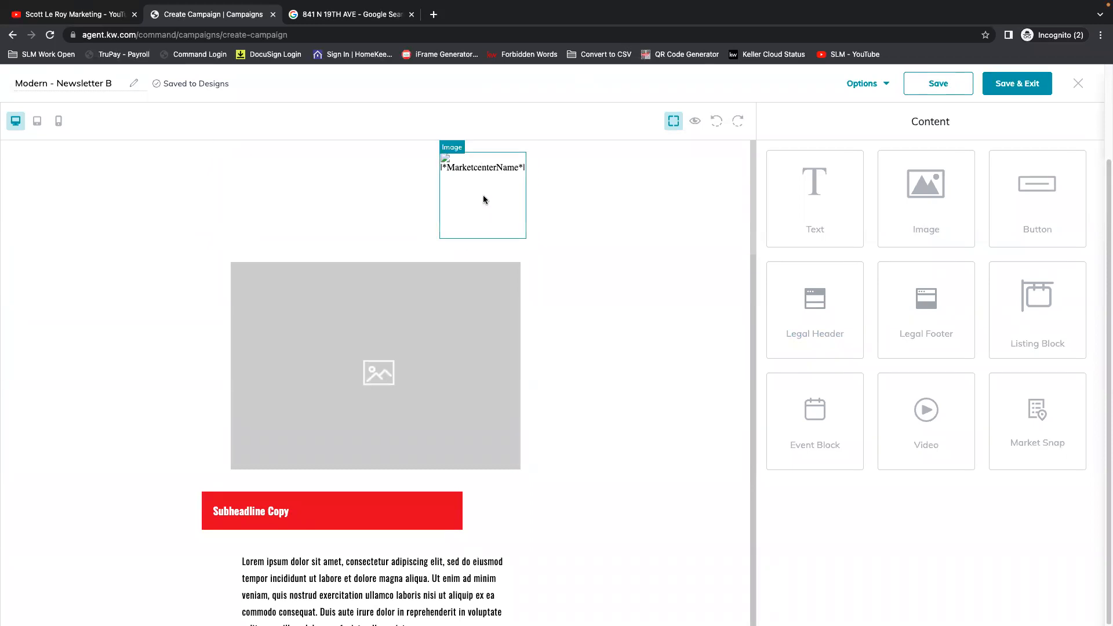
pyautogui.click(696, 122)
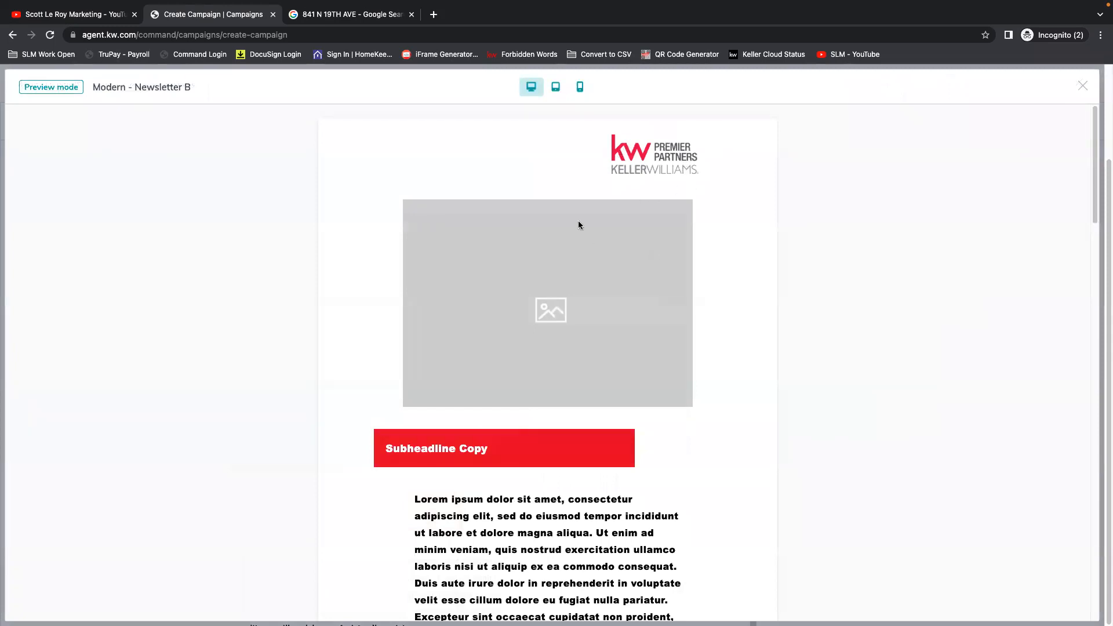
pyautogui.scroll(-8, 639, 287)
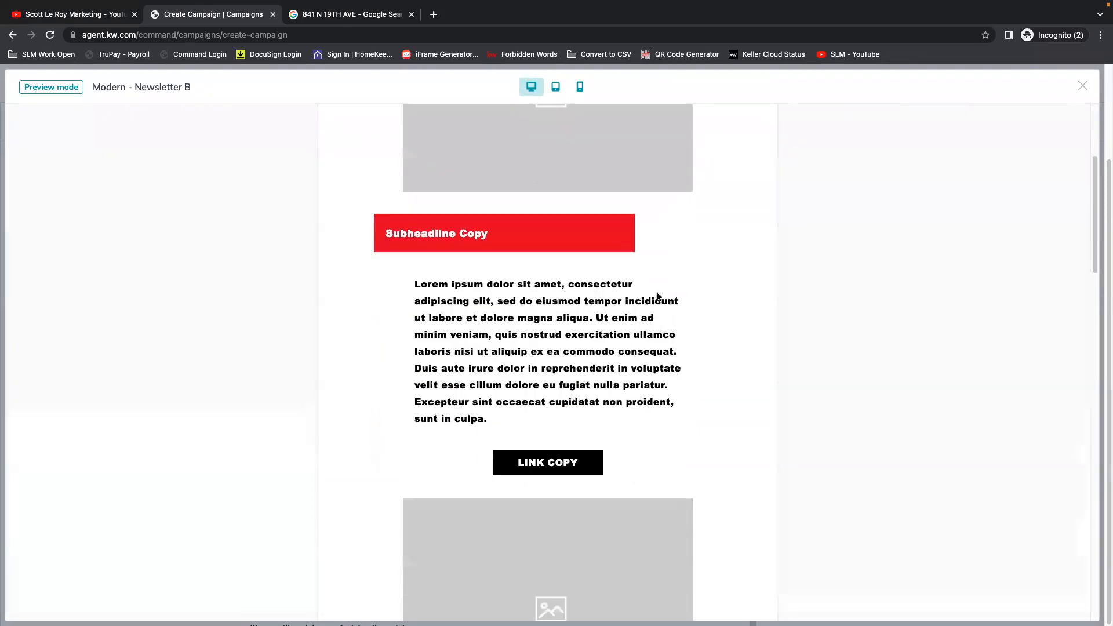
pyautogui.scroll(-3, 757, 287)
pyautogui.click(1073, 86)
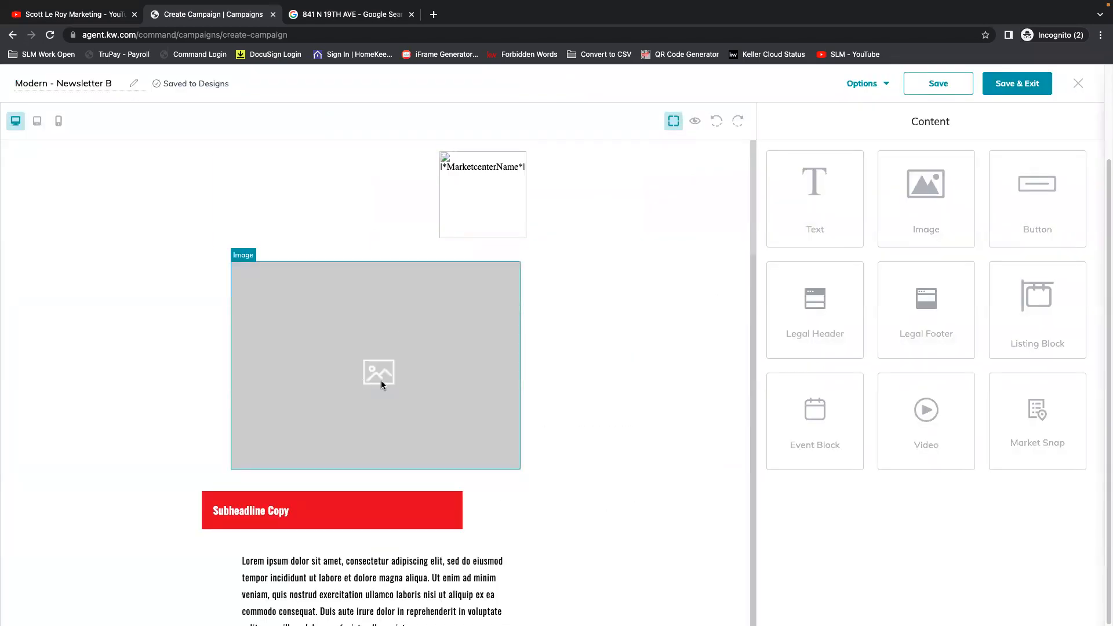
# Insert a Market Snap block between the first image placeholder and the red subheadline below it.
pyautogui.scroll(-3, 381, 380)
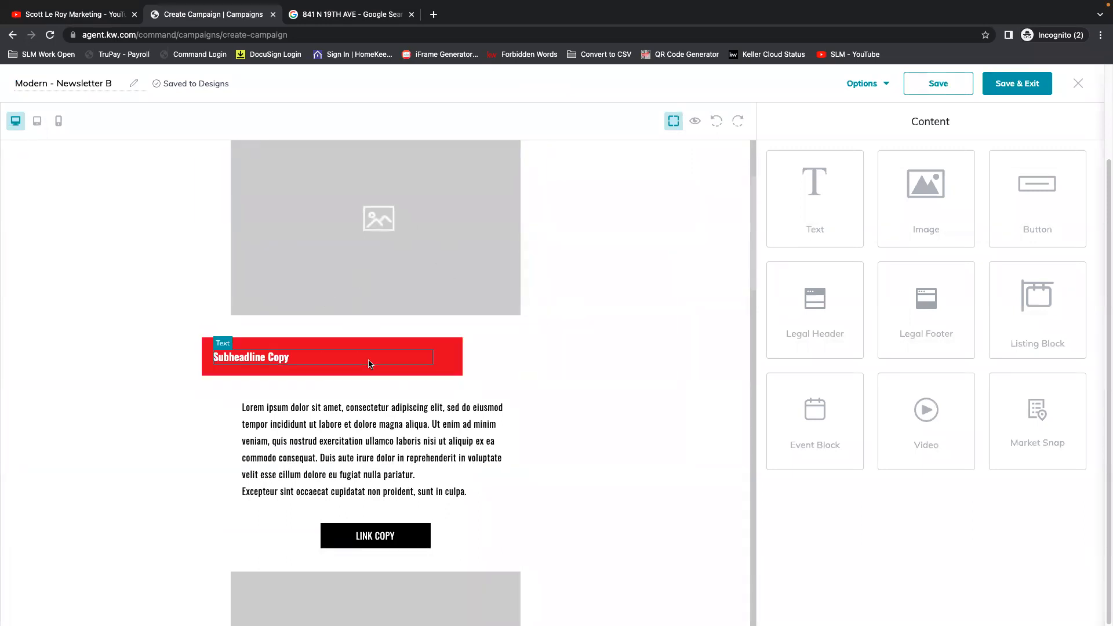
pyautogui.scroll(-1, 600, 350)
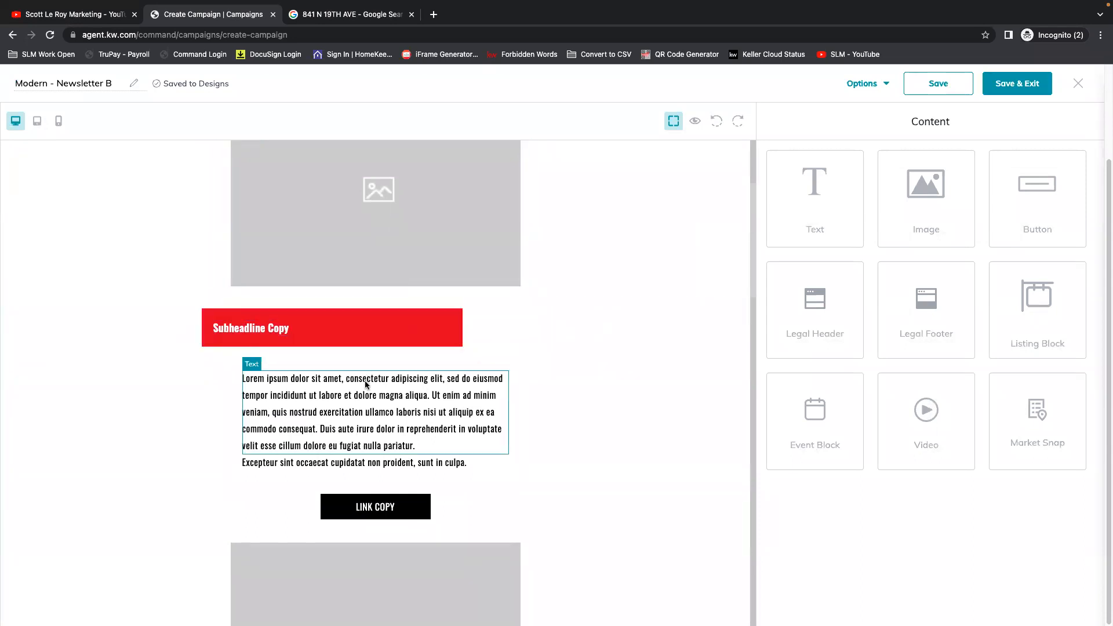
pyautogui.scroll(-1, 611, 398)
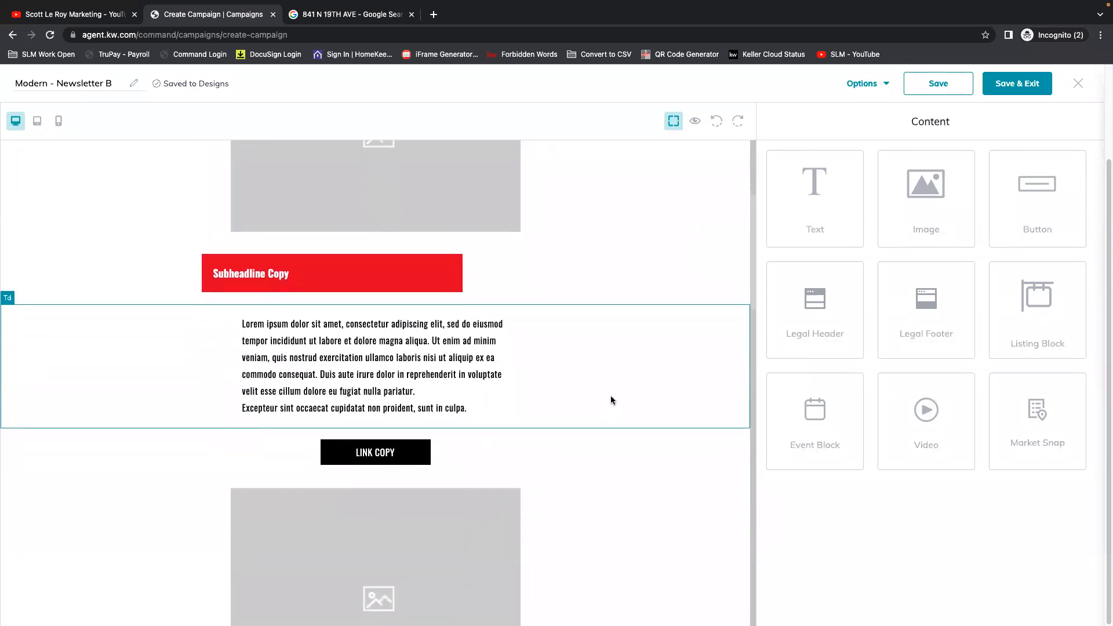
pyautogui.scroll(-4, 612, 395)
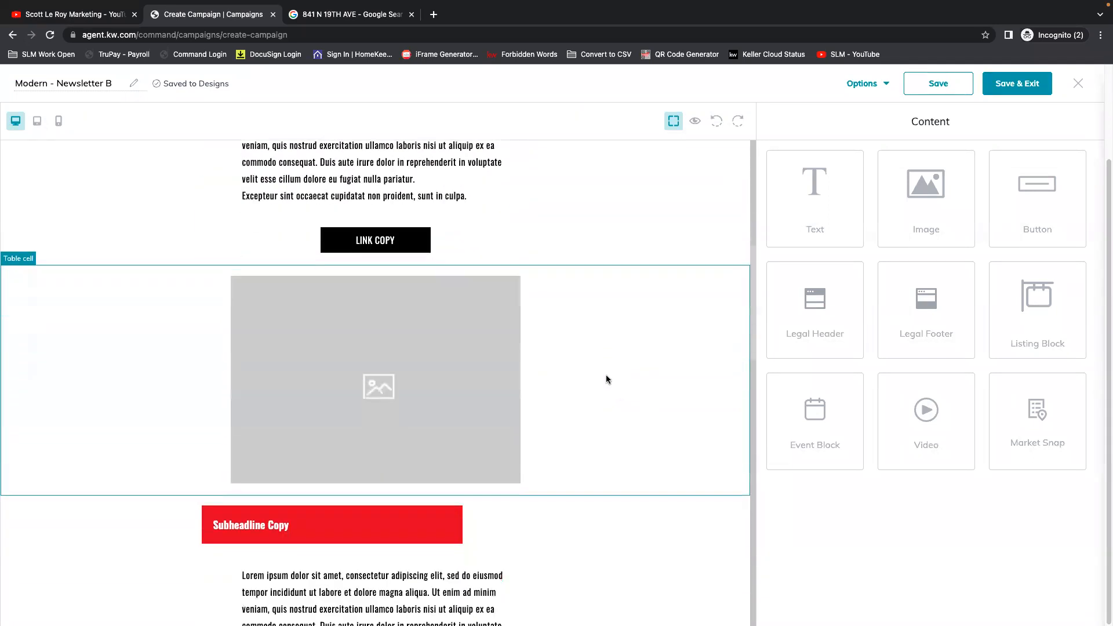
pyautogui.scroll(-10, 549, 336)
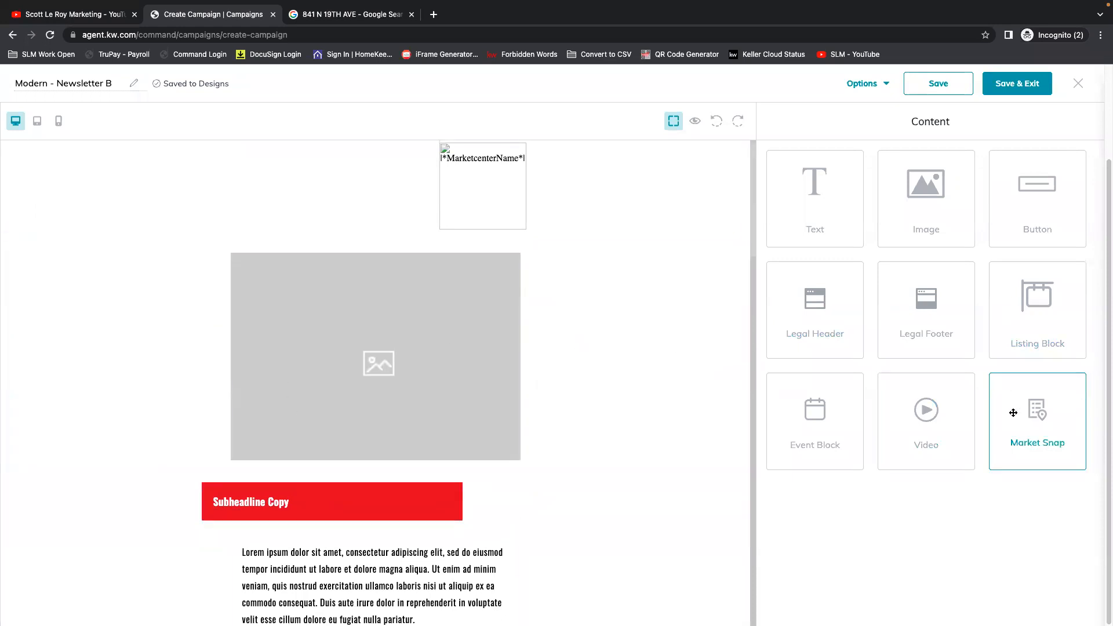
pyautogui.moveTo(1043, 419); pyautogui.dragTo(608, 467)
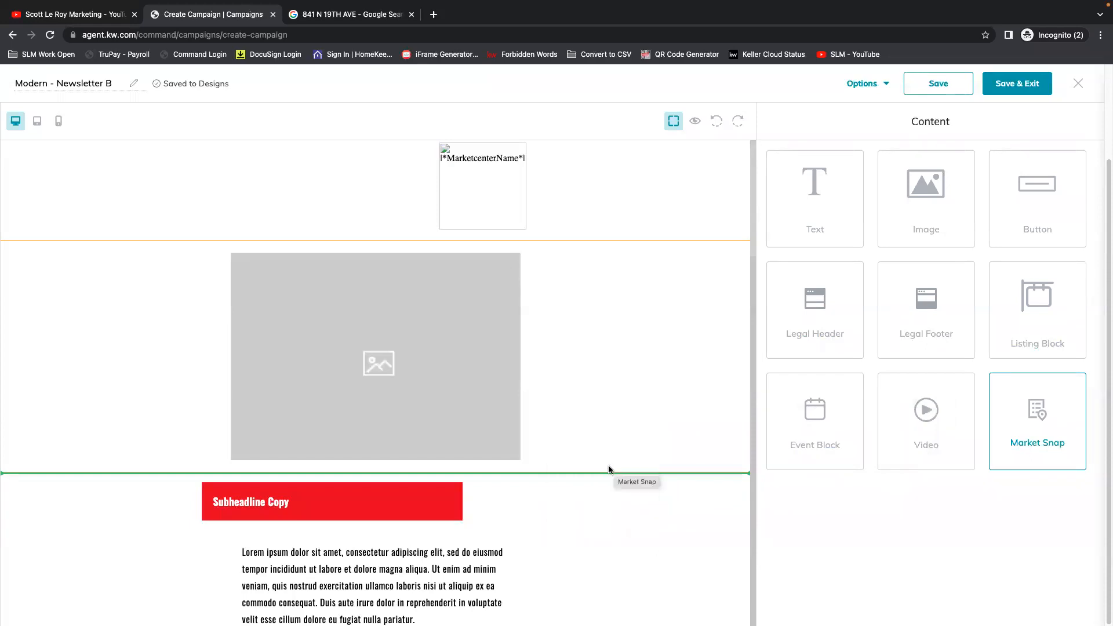
pyautogui.scroll(-3, 522, 458)
pyautogui.scroll(-3, 586, 458)
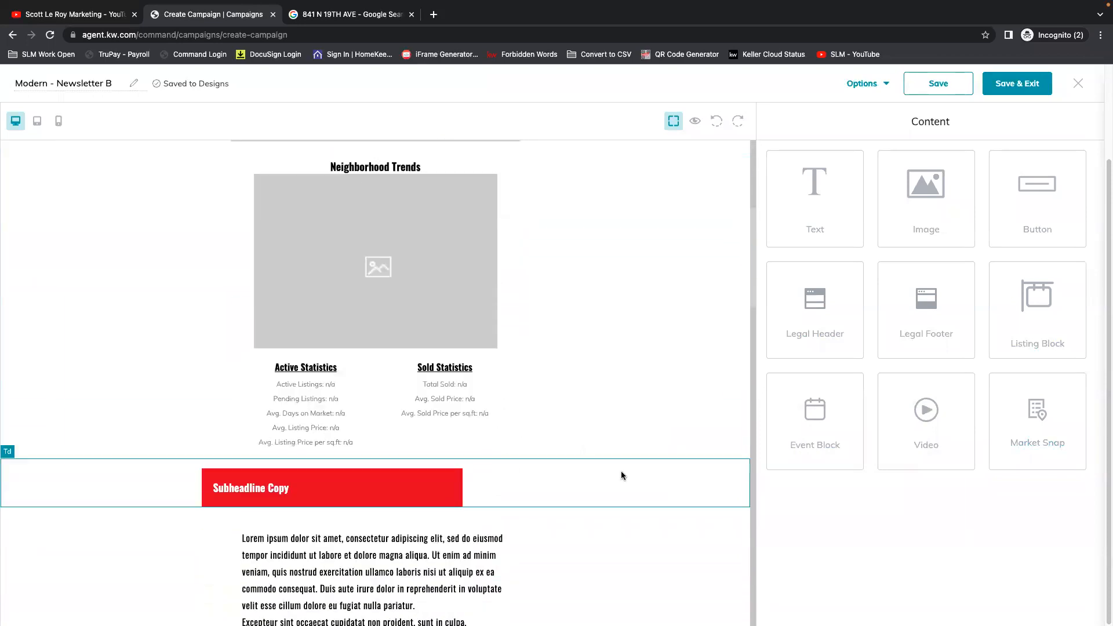
# Open the Market Snap block for editing and change its header to FELIDA Trends.
pyautogui.click(389, 262)
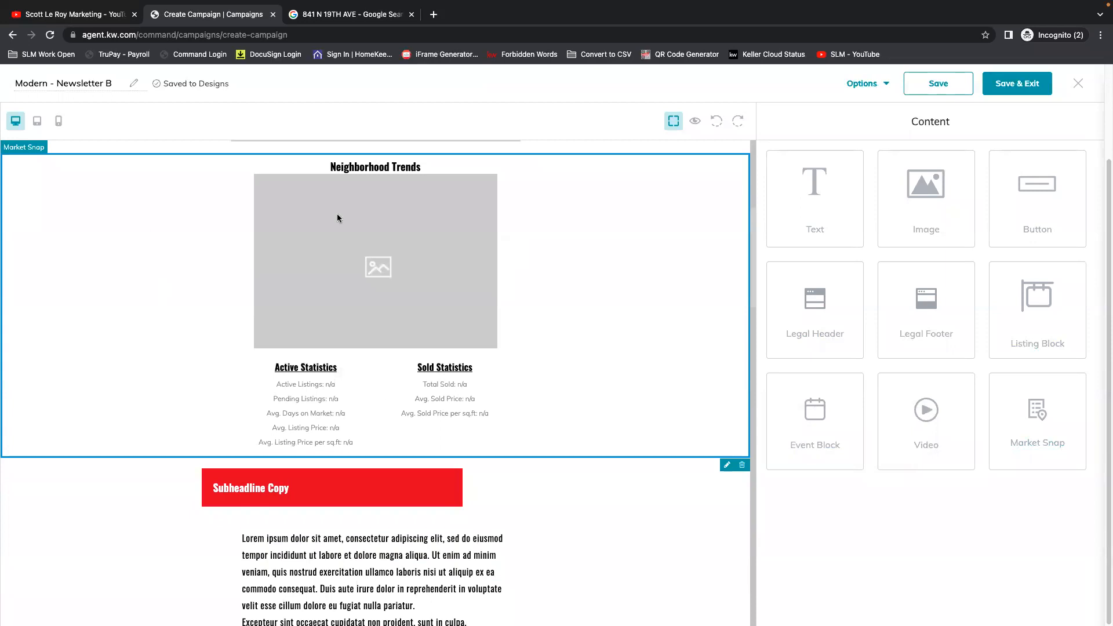
pyautogui.click(729, 467)
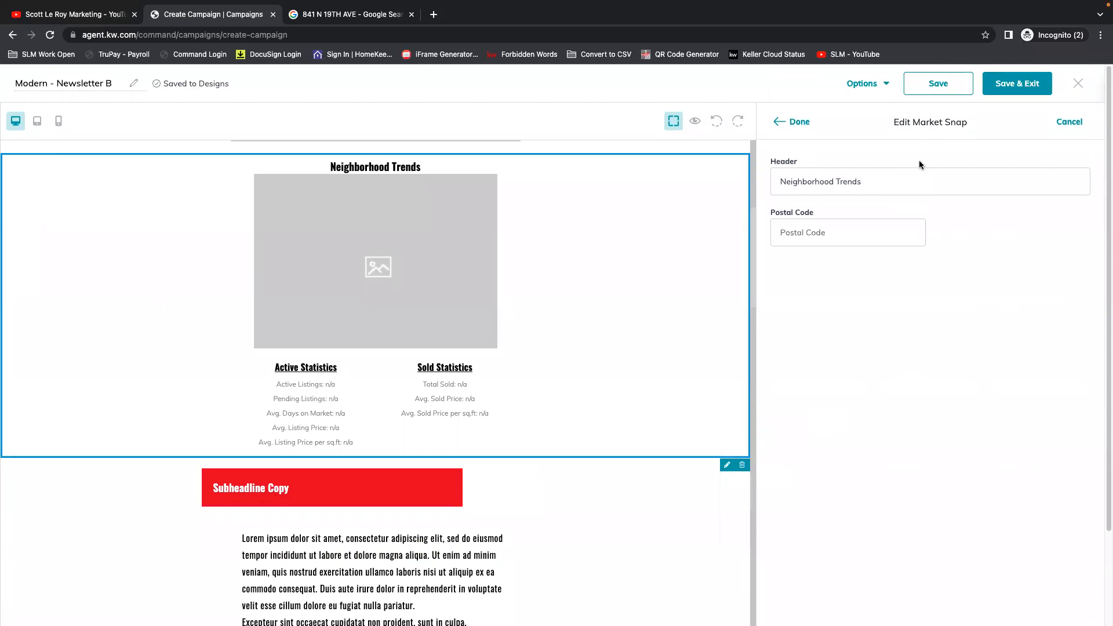
pyautogui.click(939, 182)
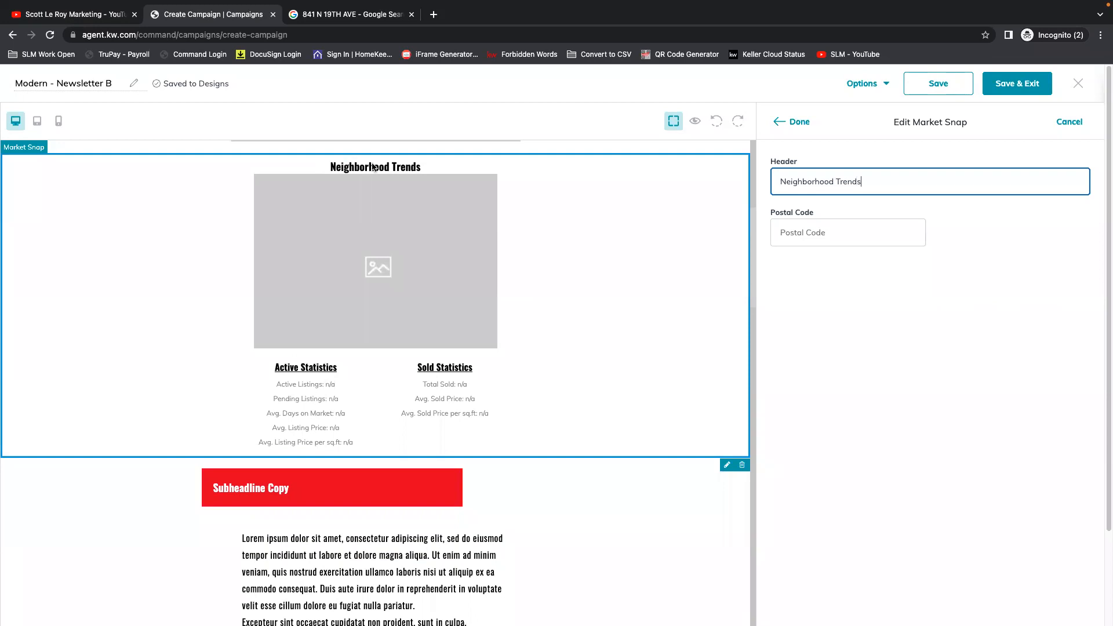
pyautogui.moveTo(835, 181); pyautogui.dragTo(756, 183)
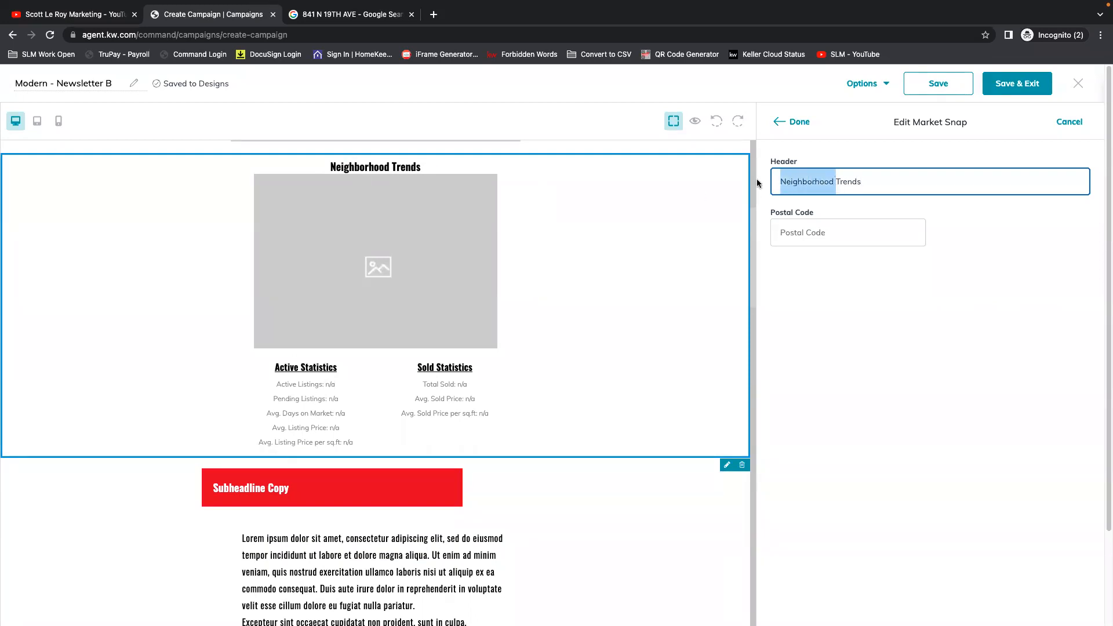
pyautogui.write('FELIDA')
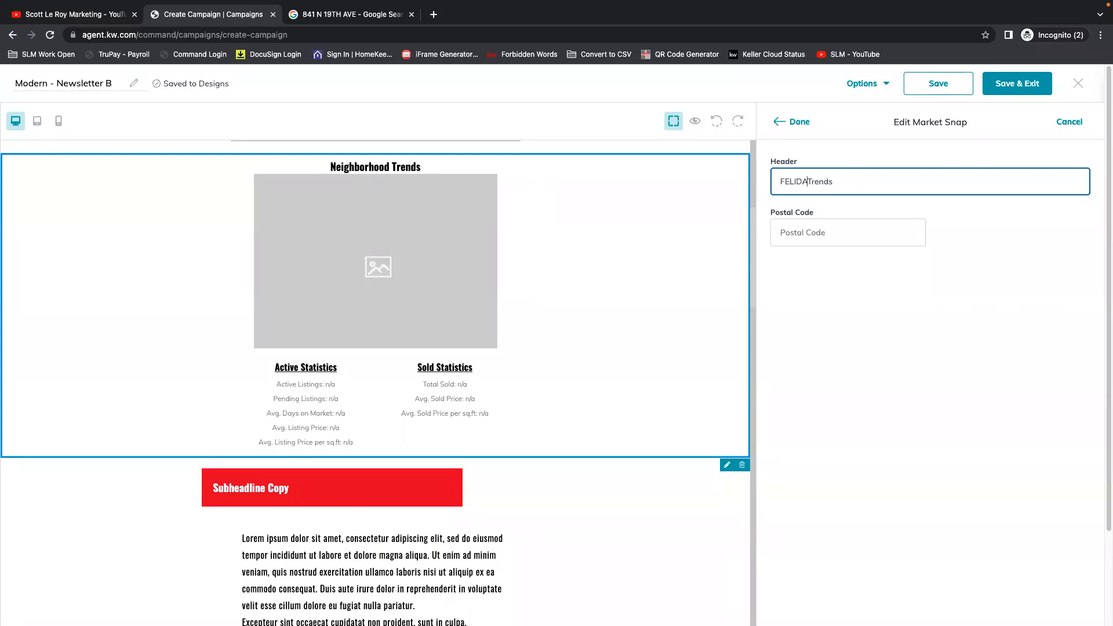
# Set the Market Snap block's postal code to 98661.
pyautogui.click(810, 236)
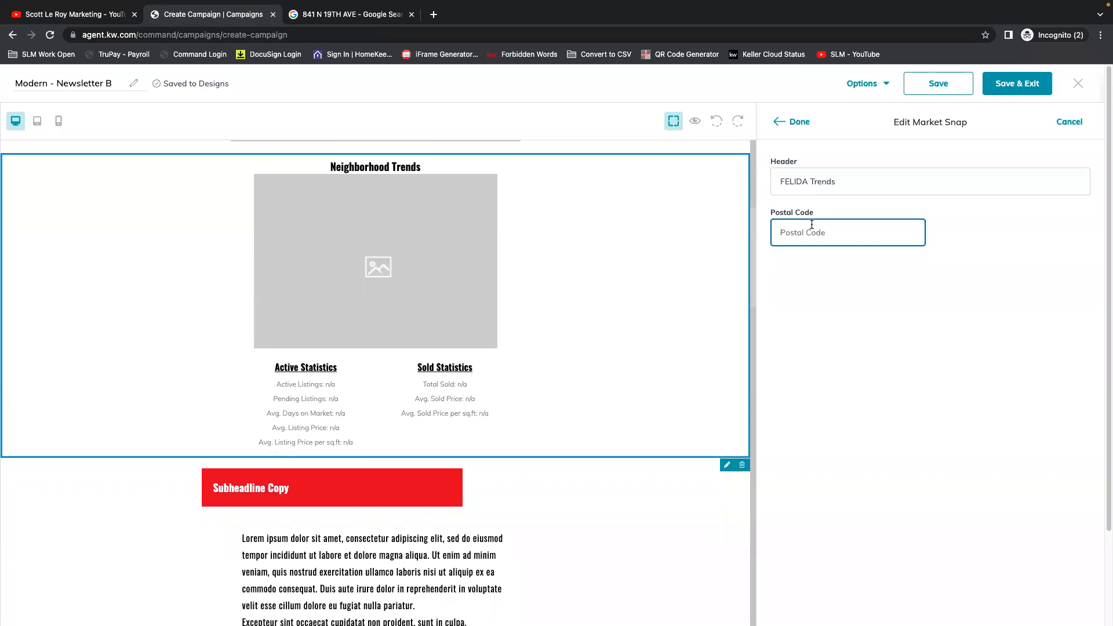
pyautogui.write('9')
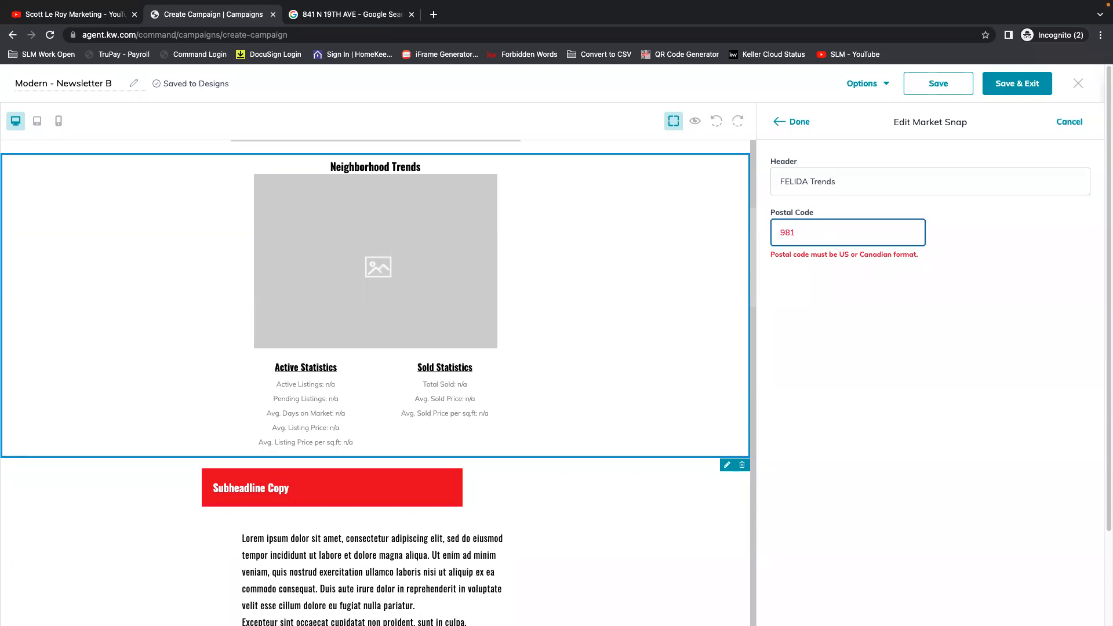
pyautogui.write('8661')
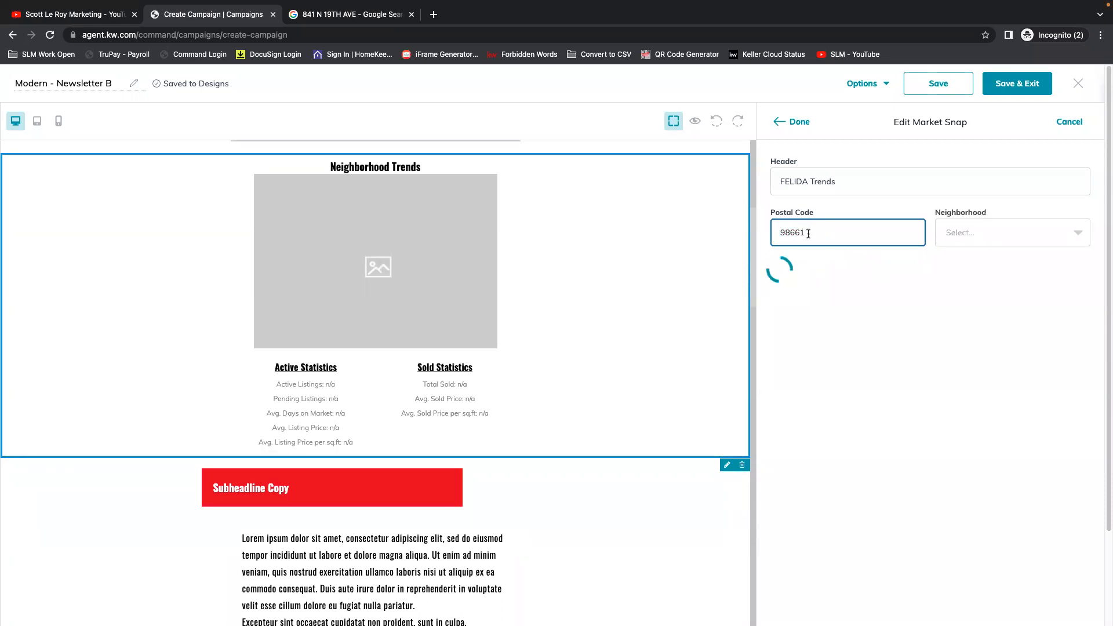
# Choose East Minnehaha as the Market Snap block's neighborhood and apply the block settings.
pyautogui.click(1071, 239)
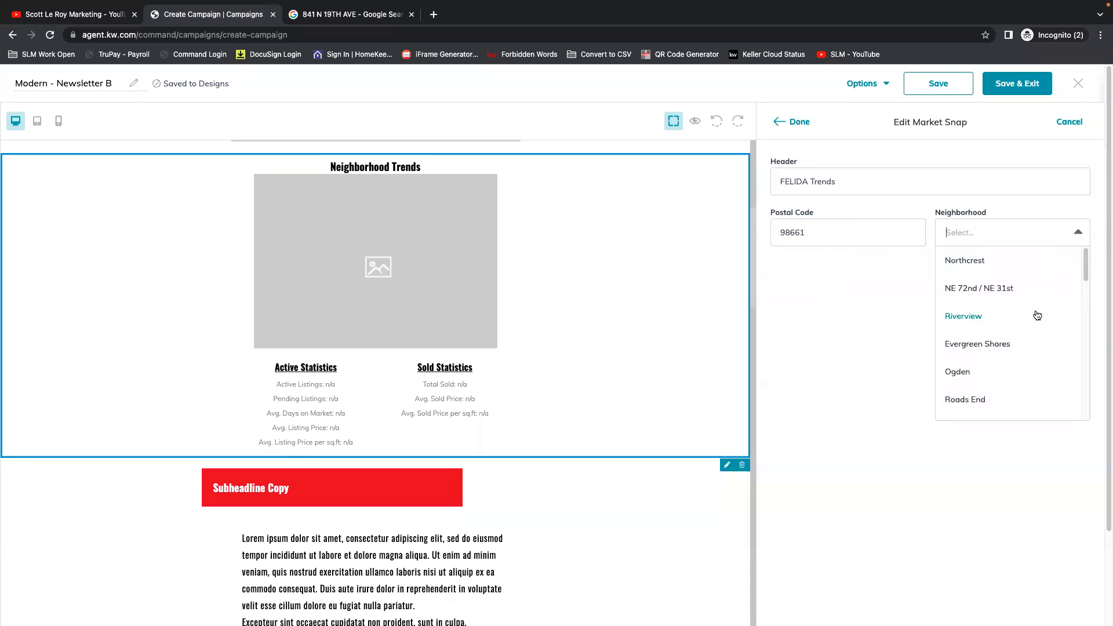
pyautogui.scroll(-3, 1024, 376)
pyautogui.scroll(-2, 1060, 356)
pyautogui.scroll(-5, 1058, 374)
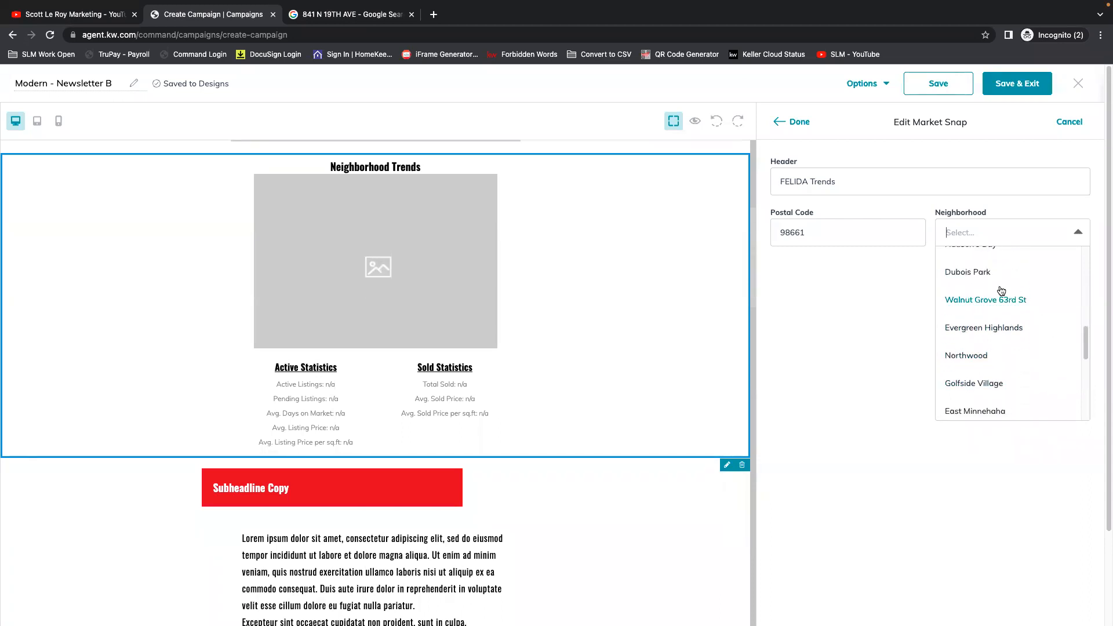
pyautogui.scroll(-3, 1000, 400)
pyautogui.scroll(-3, 1024, 373)
pyautogui.scroll(-3, 1029, 394)
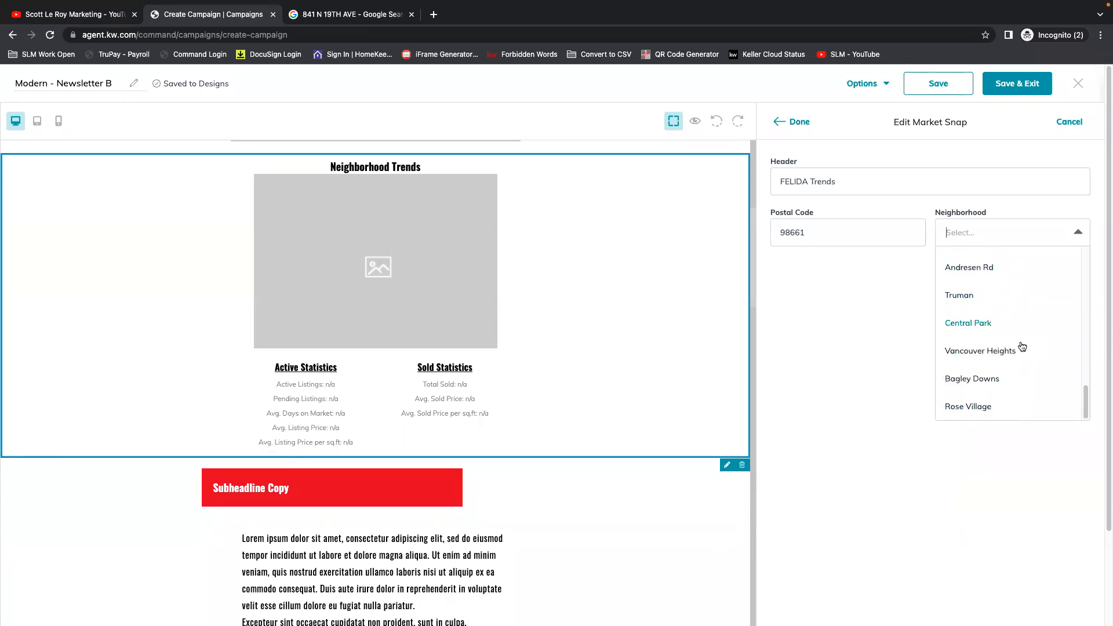
pyautogui.scroll(5, 1024, 394)
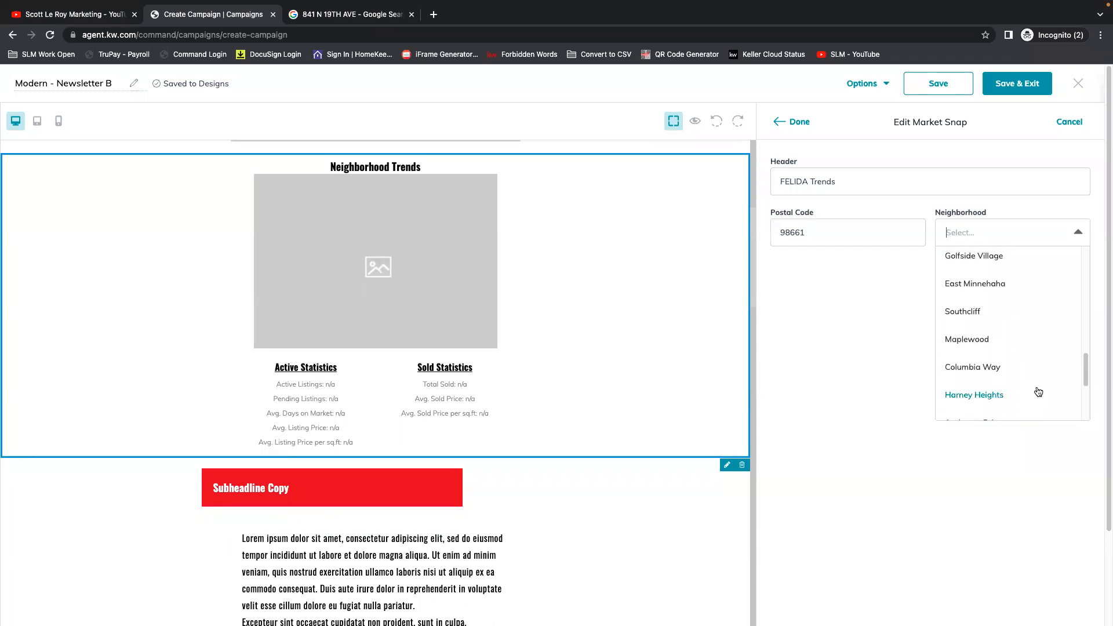
pyautogui.scroll(3, 1024, 356)
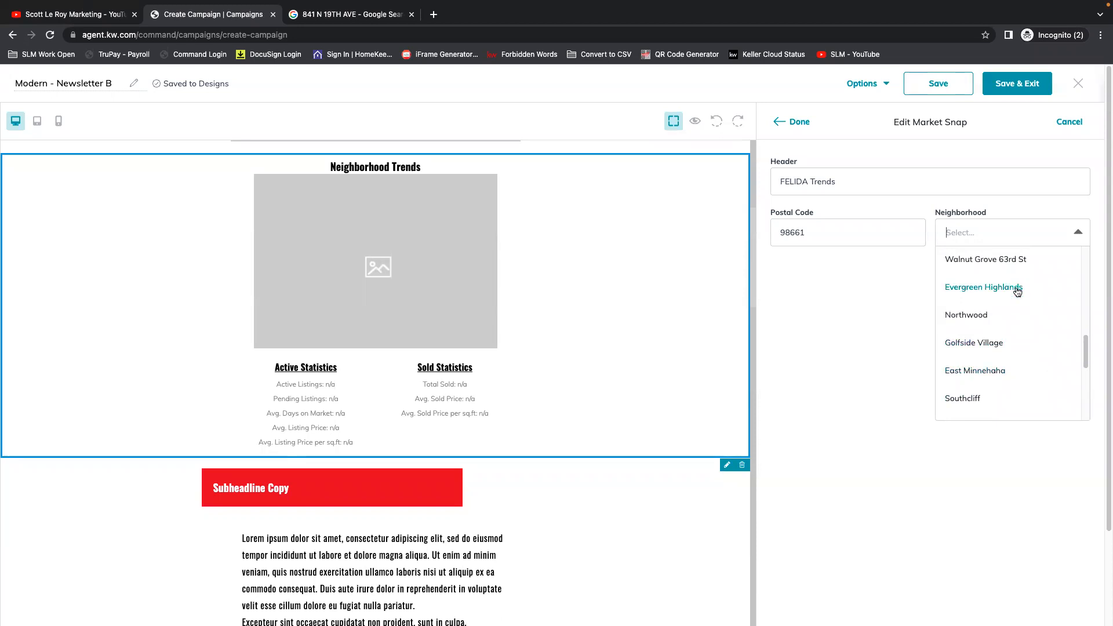
pyautogui.click(997, 374)
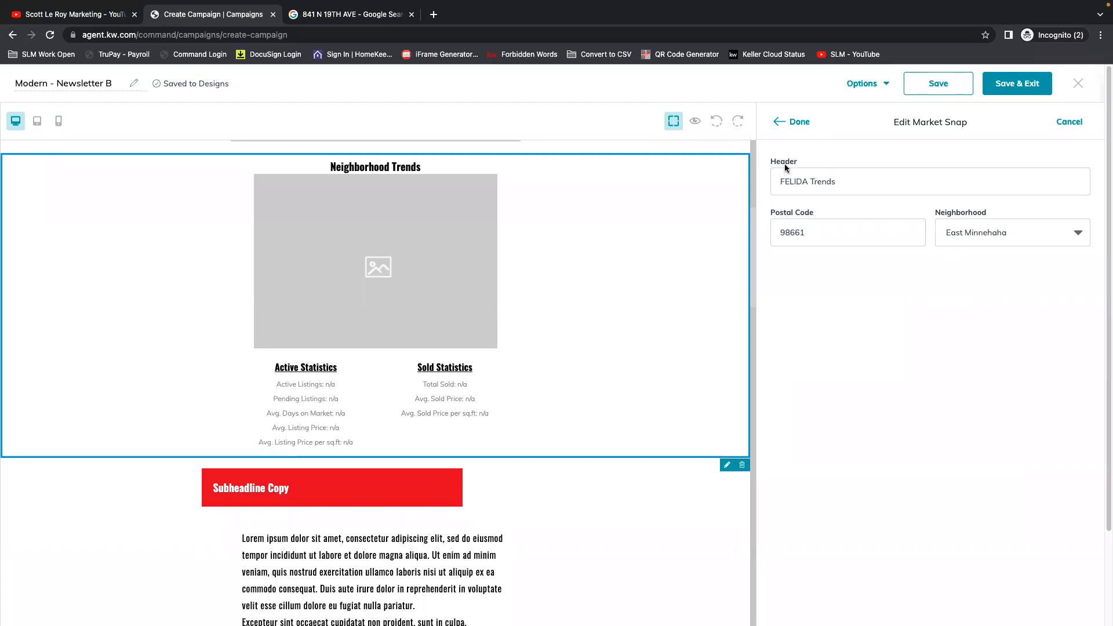
pyautogui.click(795, 123)
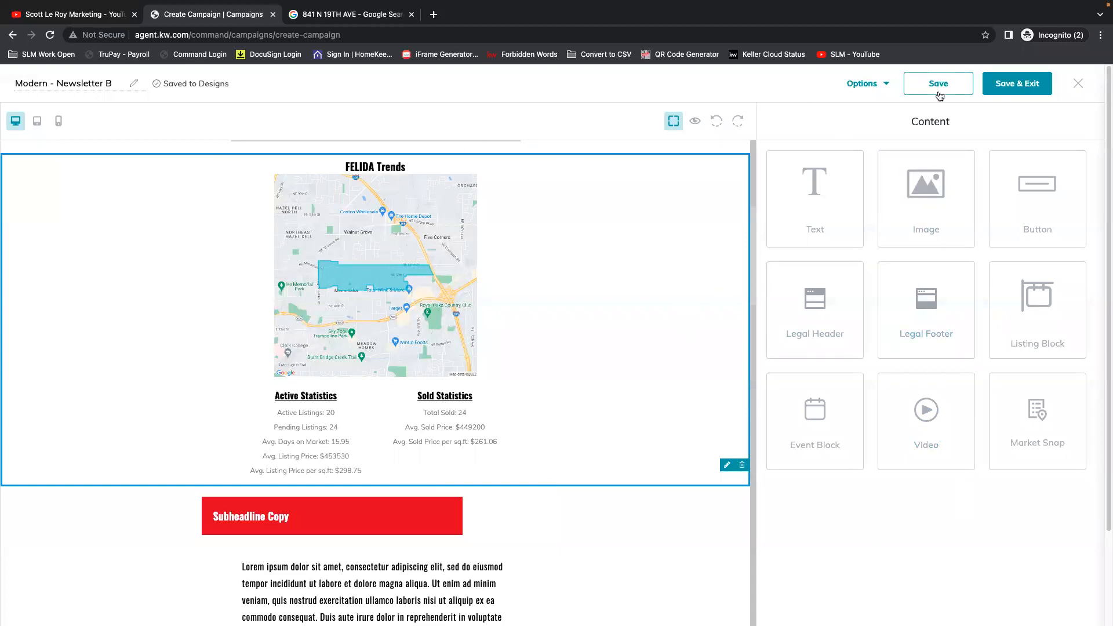
# Review the newsletter with its Market Snap block in the editor and in preview mode, and check the design's additional options.
pyautogui.scroll(-3, 513, 516)
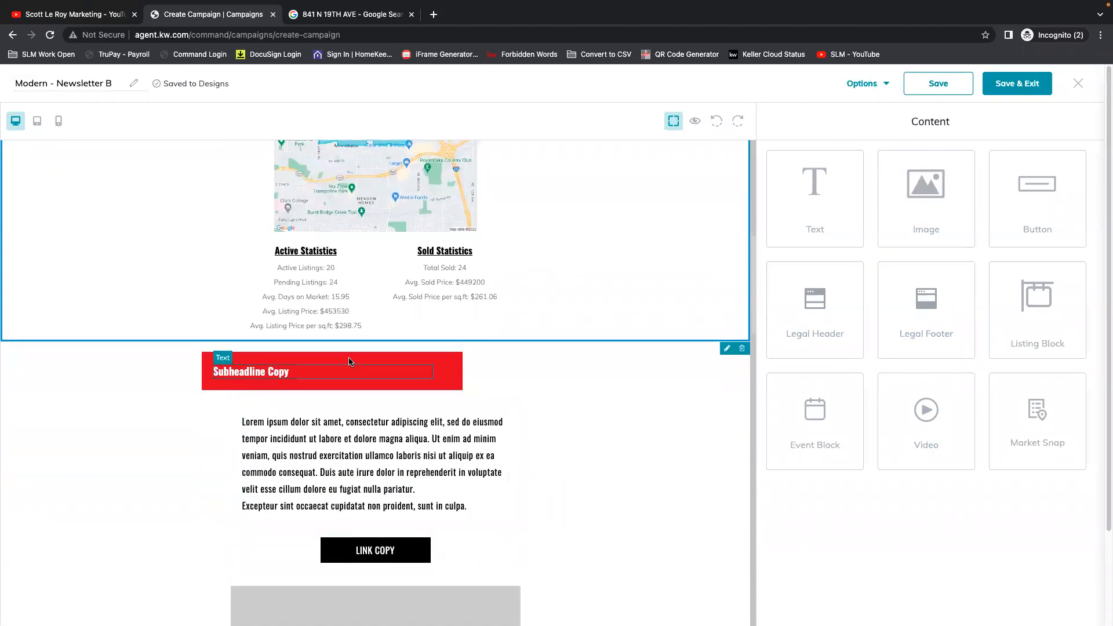
pyautogui.scroll(-5, 493, 527)
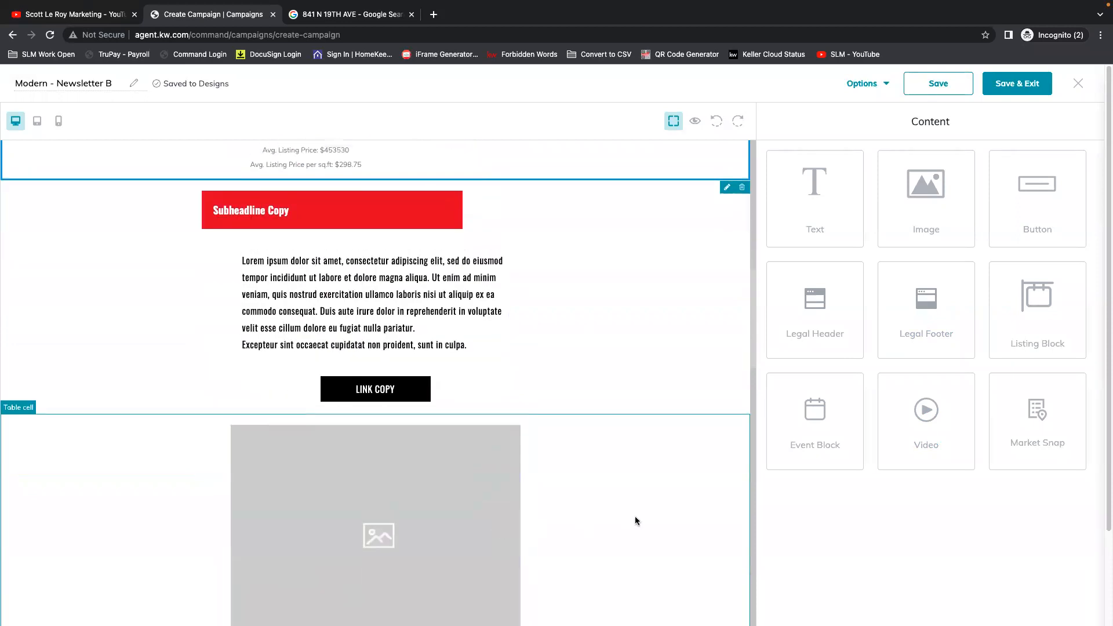
pyautogui.scroll(-5, 638, 513)
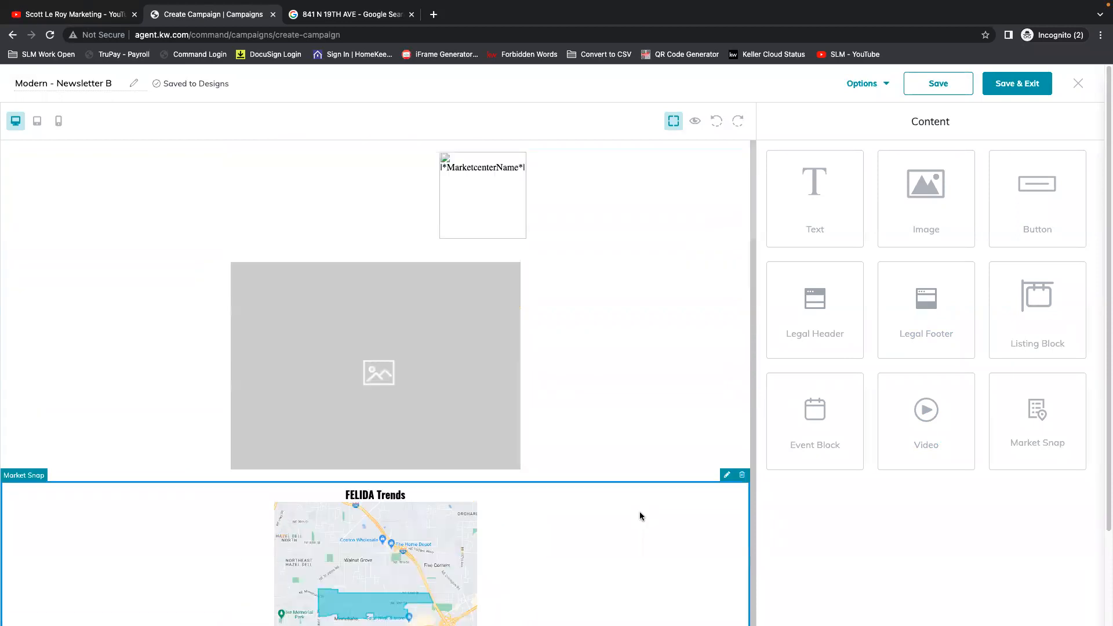
pyautogui.click(695, 121)
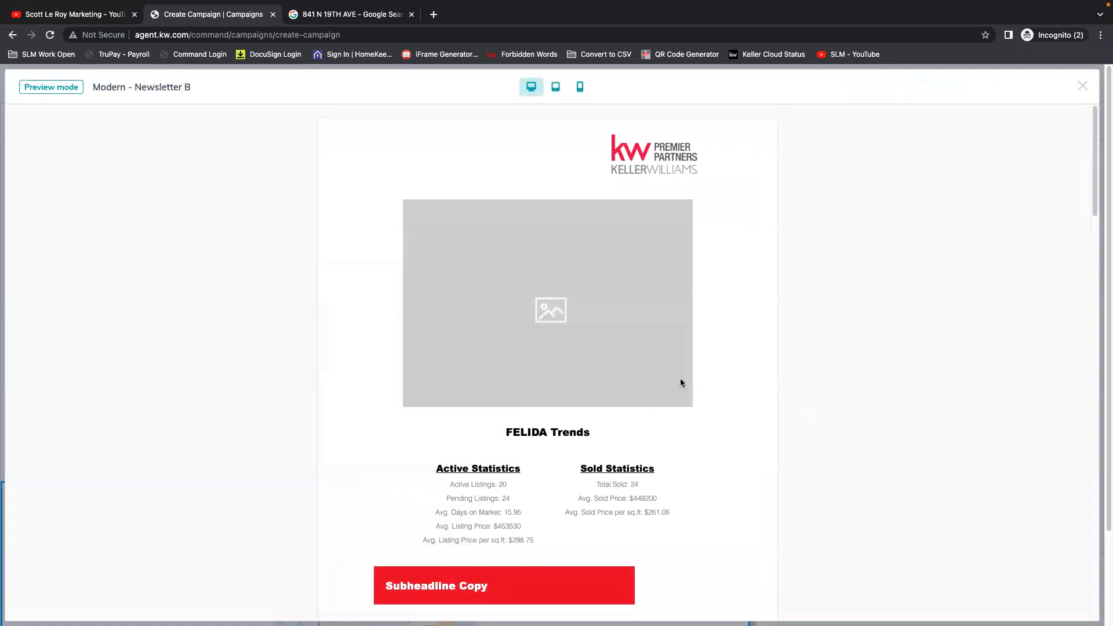
pyautogui.scroll(-1, 684, 385)
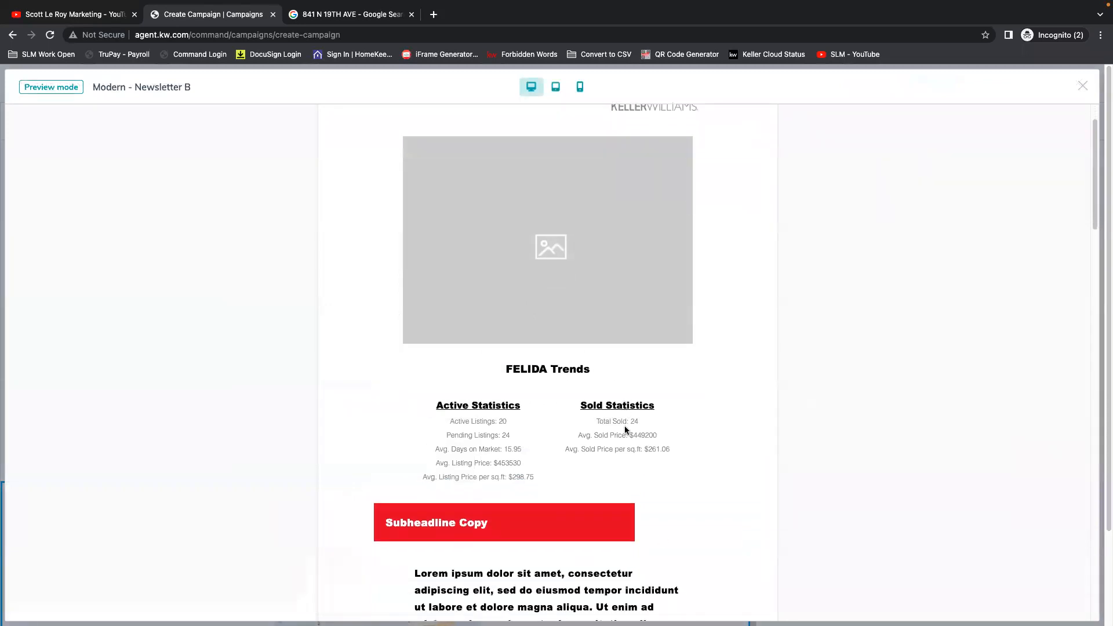
pyautogui.scroll(-1, 596, 401)
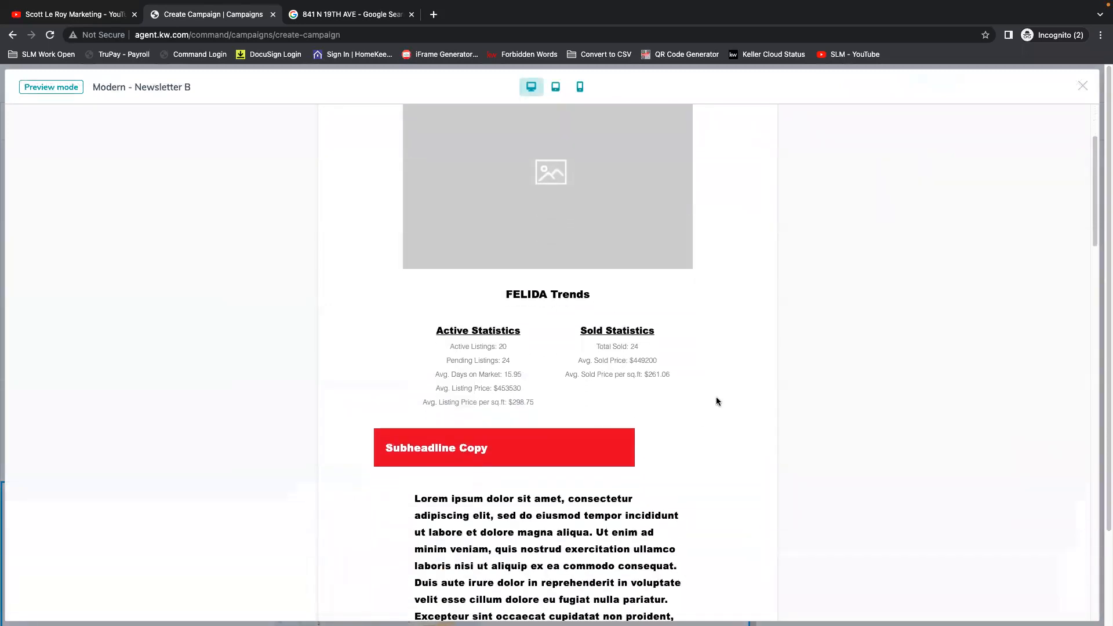
pyautogui.scroll(-3, 717, 400)
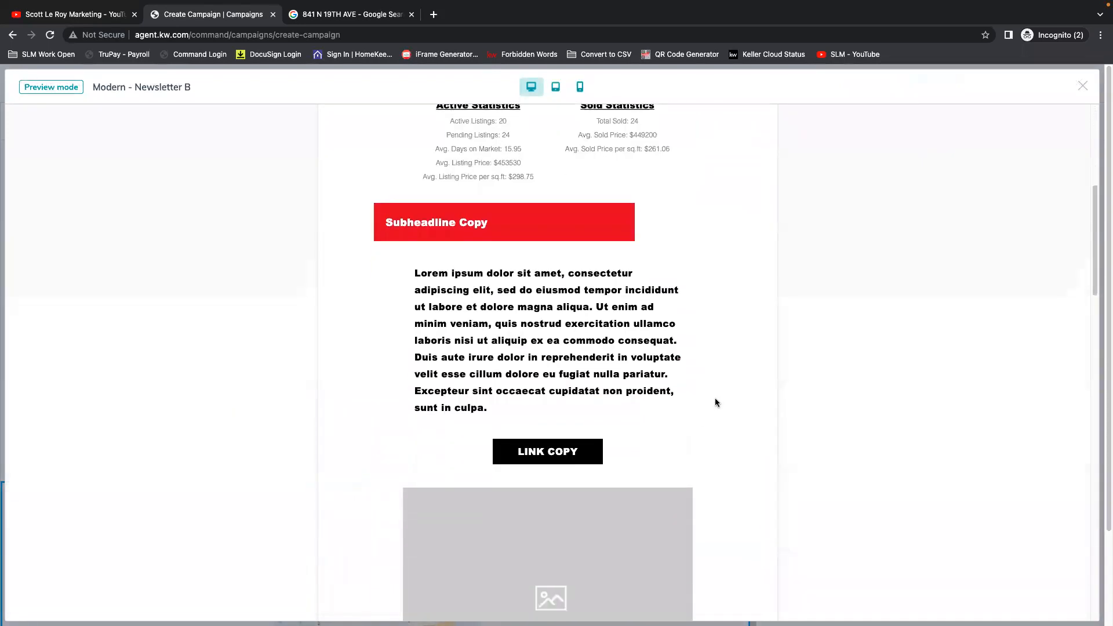
pyautogui.click(1082, 87)
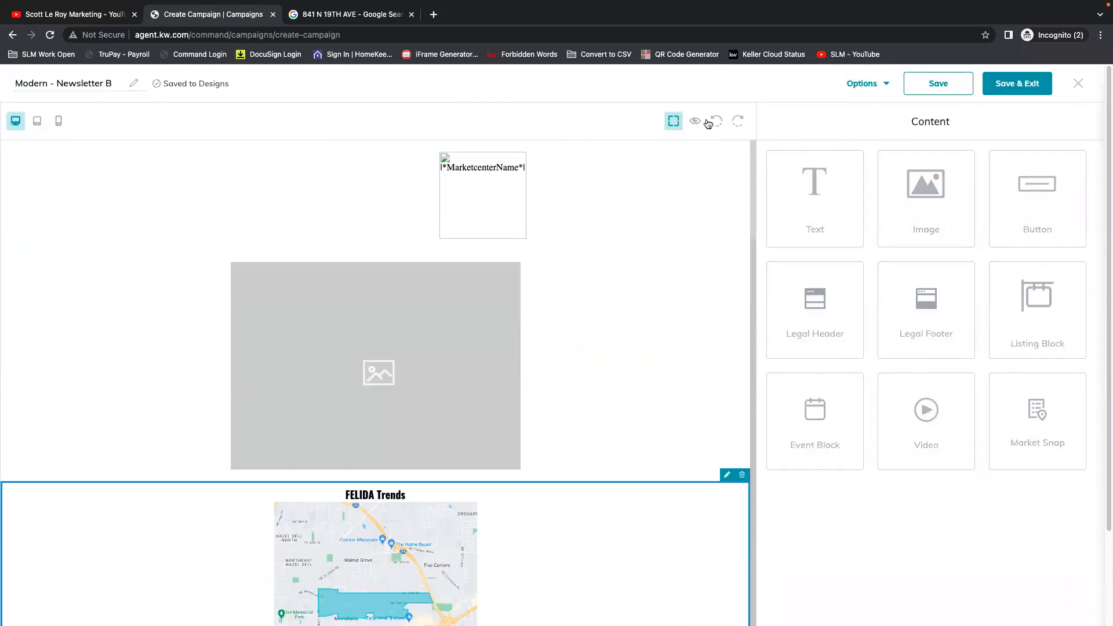
pyautogui.click(870, 86)
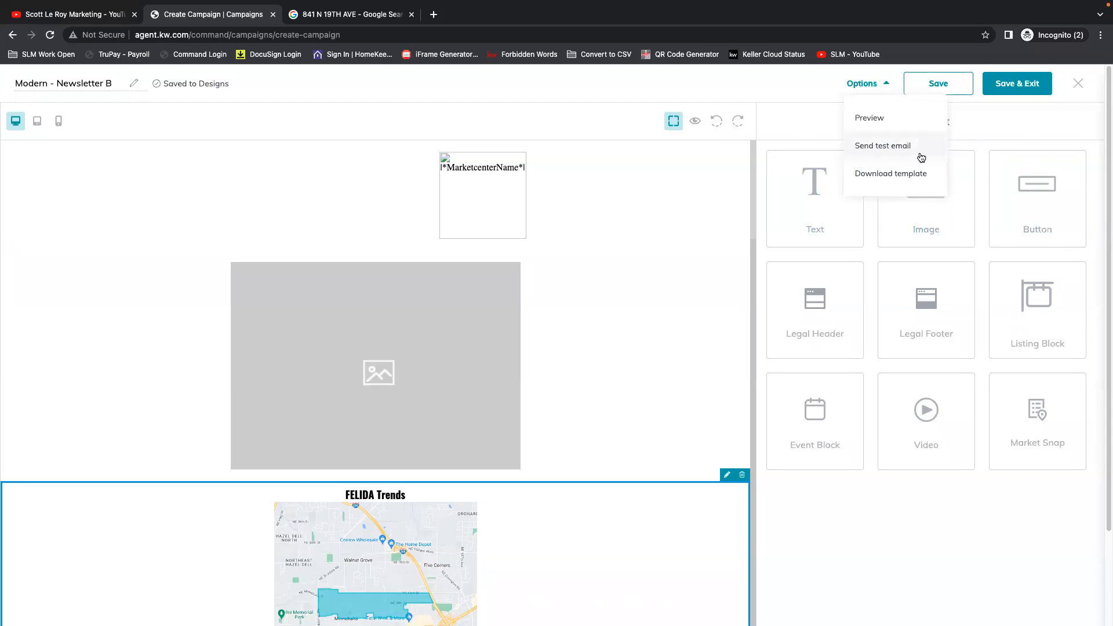
pyautogui.click(871, 87)
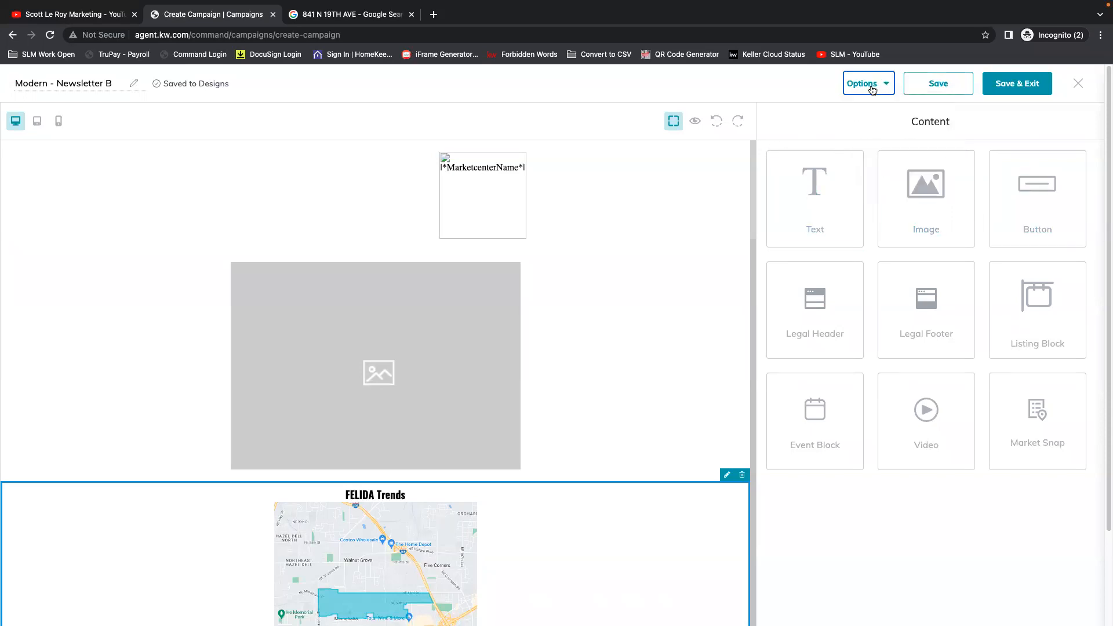
# Try to save the Modern - Newsletter B design and exit the editor.
pyautogui.click(1080, 84)
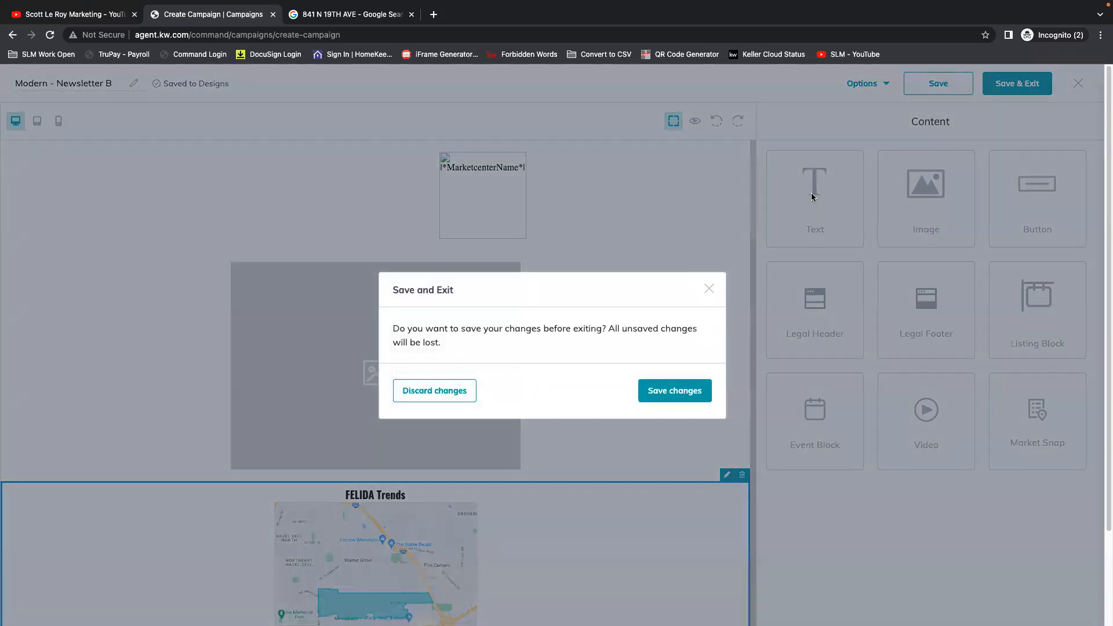
pyautogui.click(646, 395)
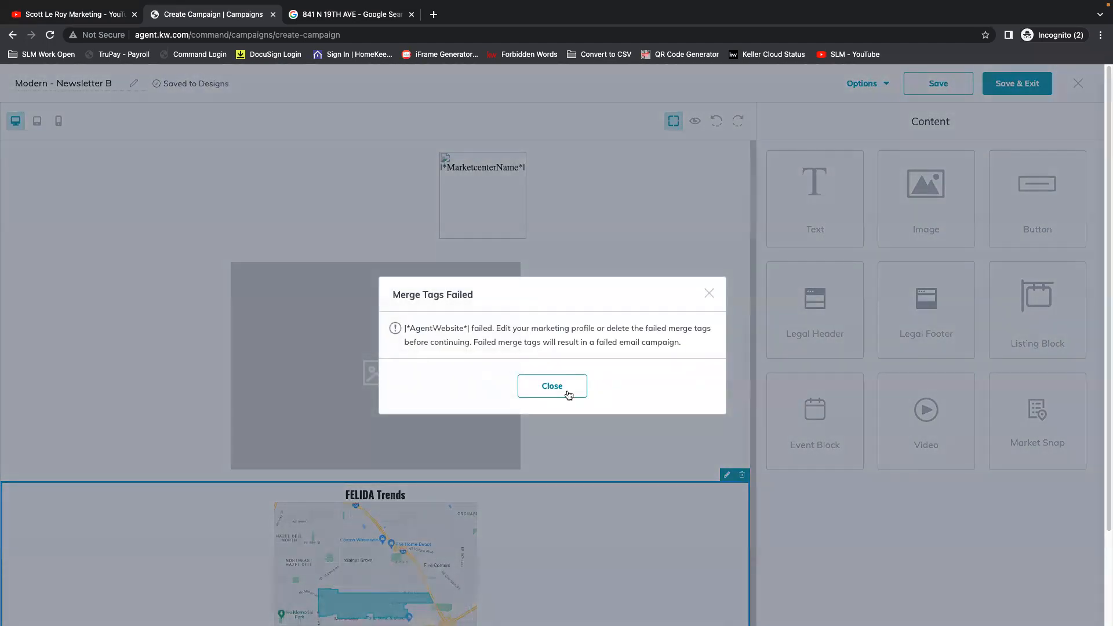
pyautogui.click(568, 395)
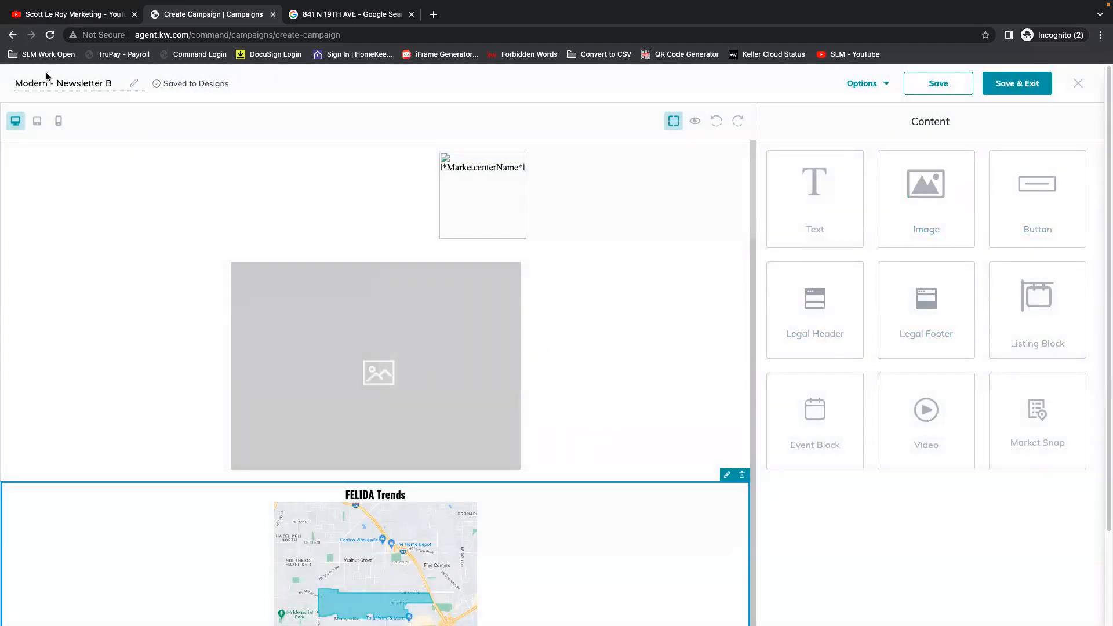
pyautogui.click(1021, 86)
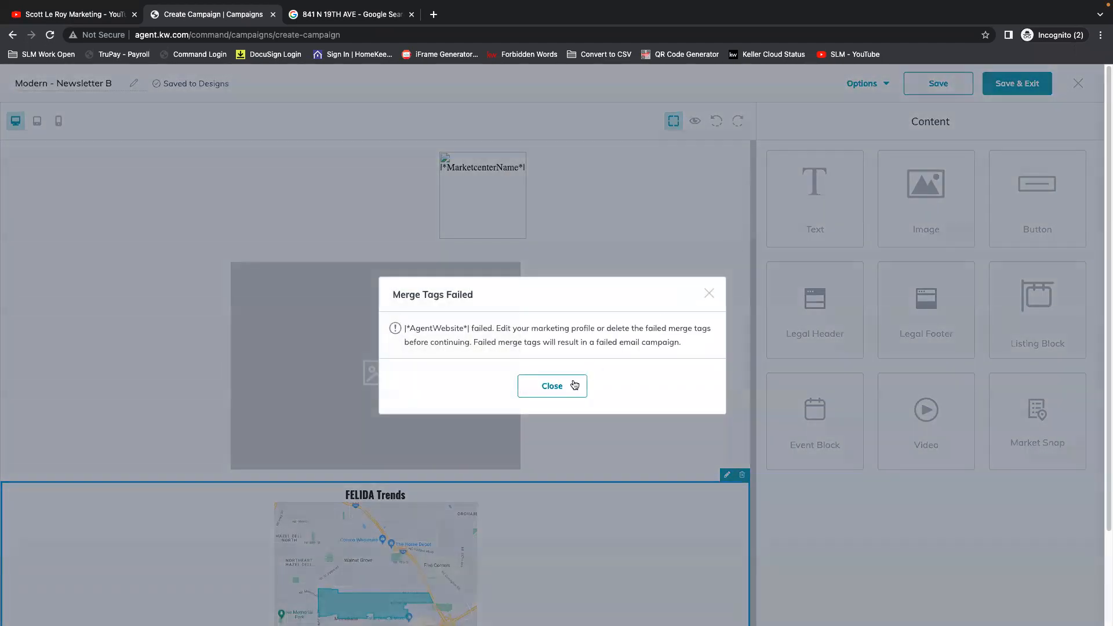
pyautogui.click(576, 386)
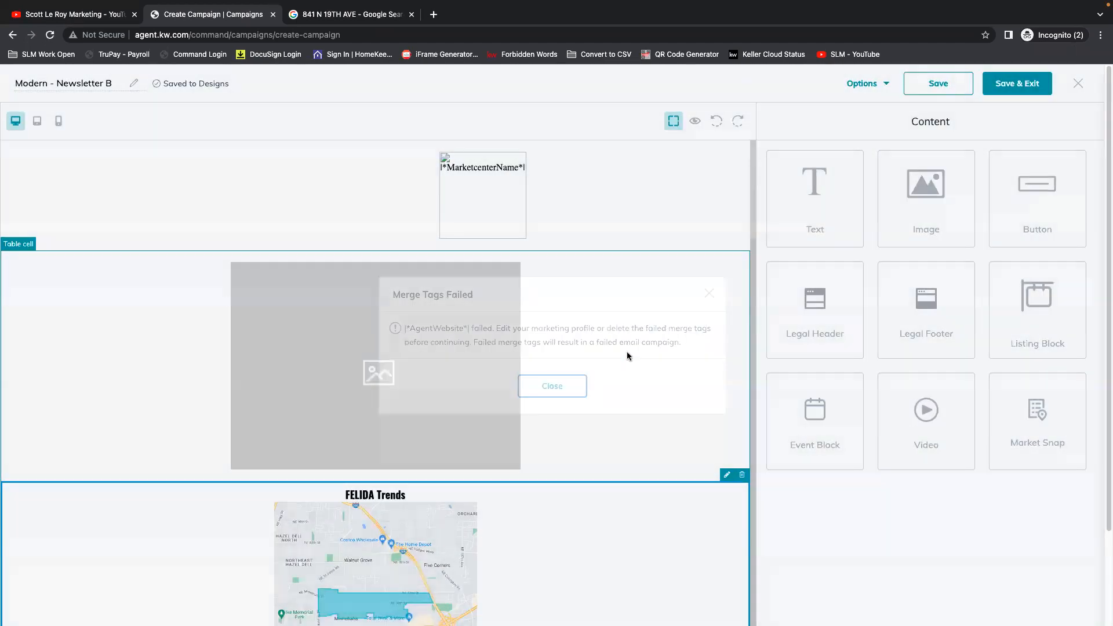
pyautogui.click(956, 83)
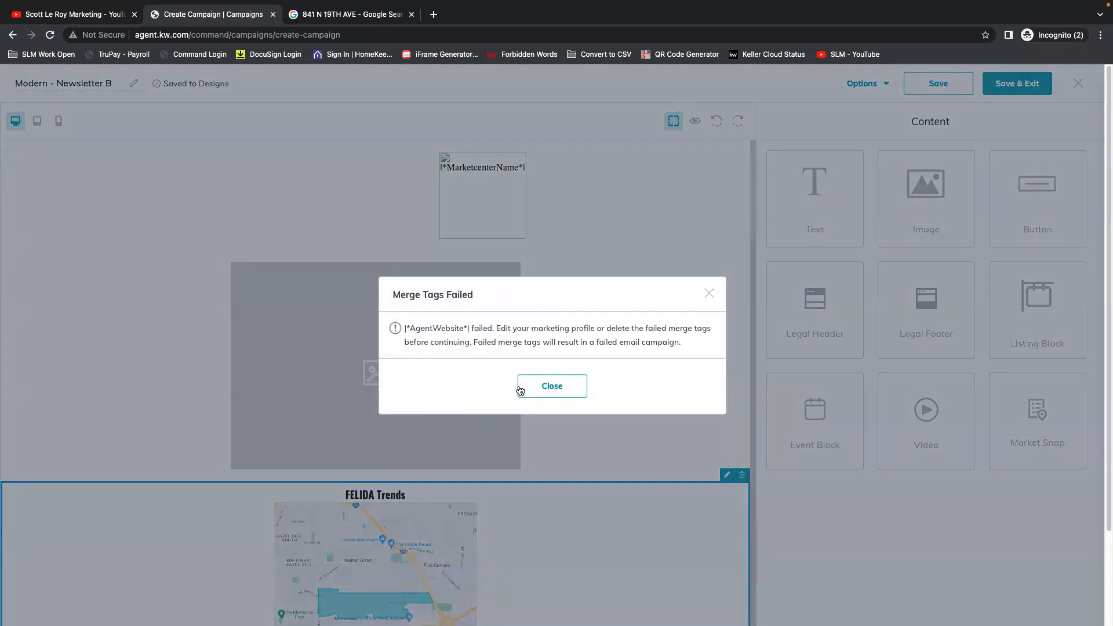
pyautogui.click(525, 387)
# Exit the newsletter editor, discarding the changes, and look through the campaign's email preview.
pyautogui.click(1078, 84)
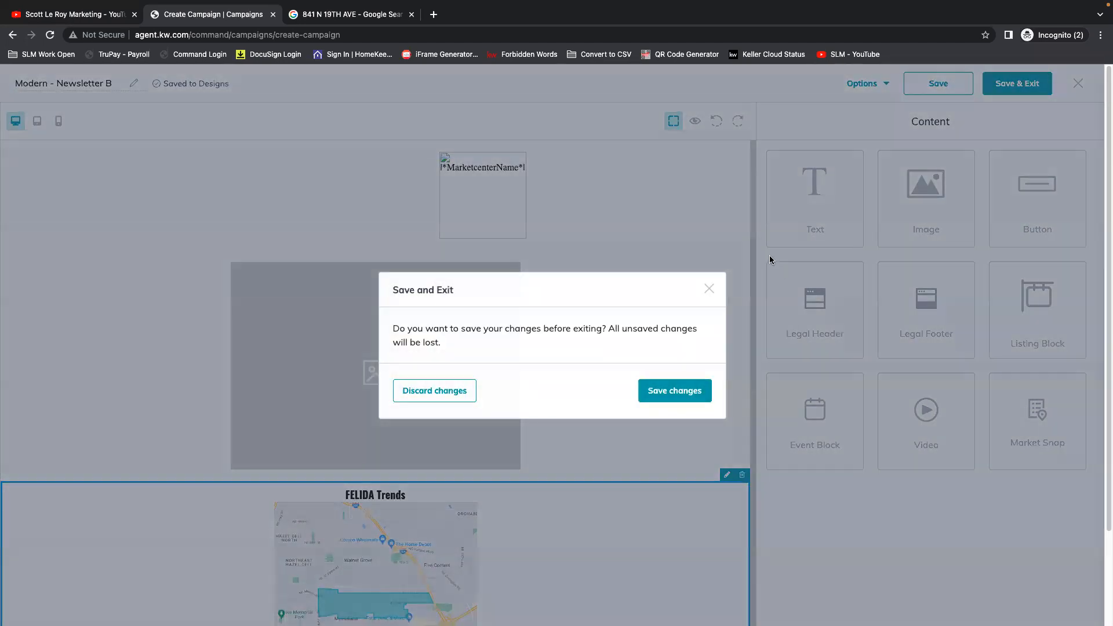
pyautogui.click(437, 391)
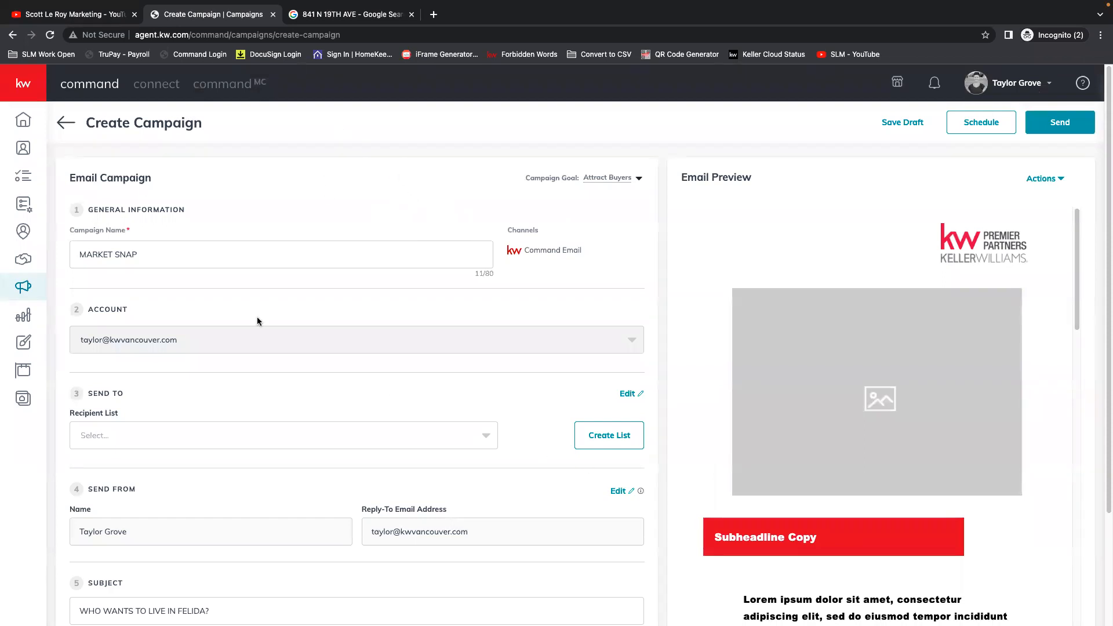
pyautogui.scroll(-3, 962, 359)
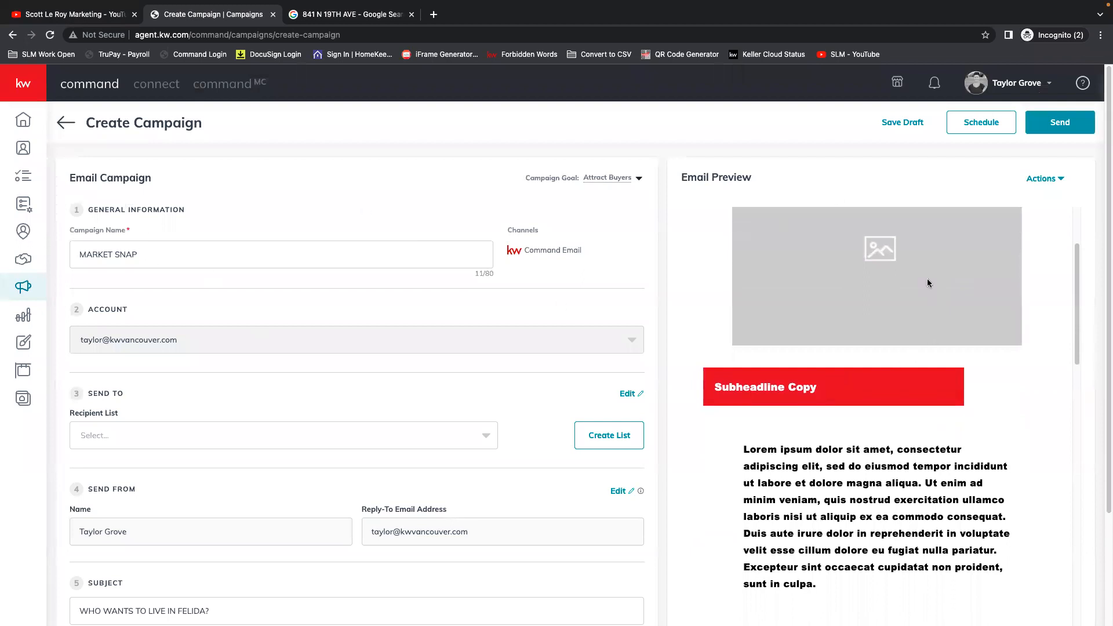
pyautogui.scroll(-10, 927, 424)
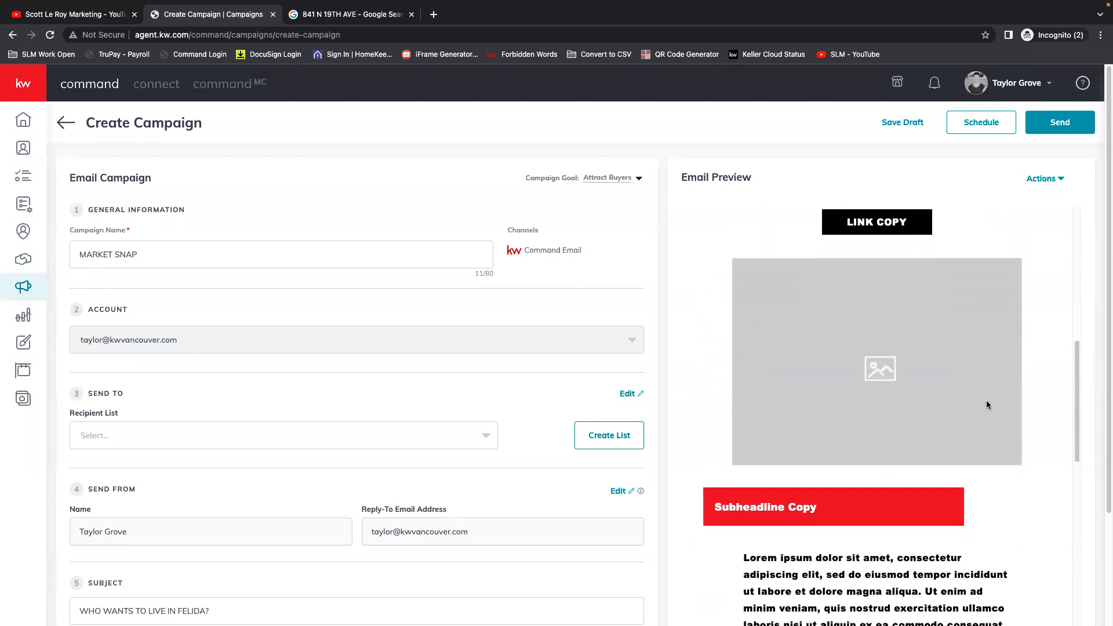
# Examine the images, subheadlines, body copy, link blocks and contact section in the campaign's email preview.
pyautogui.scroll(-1, 991, 404)
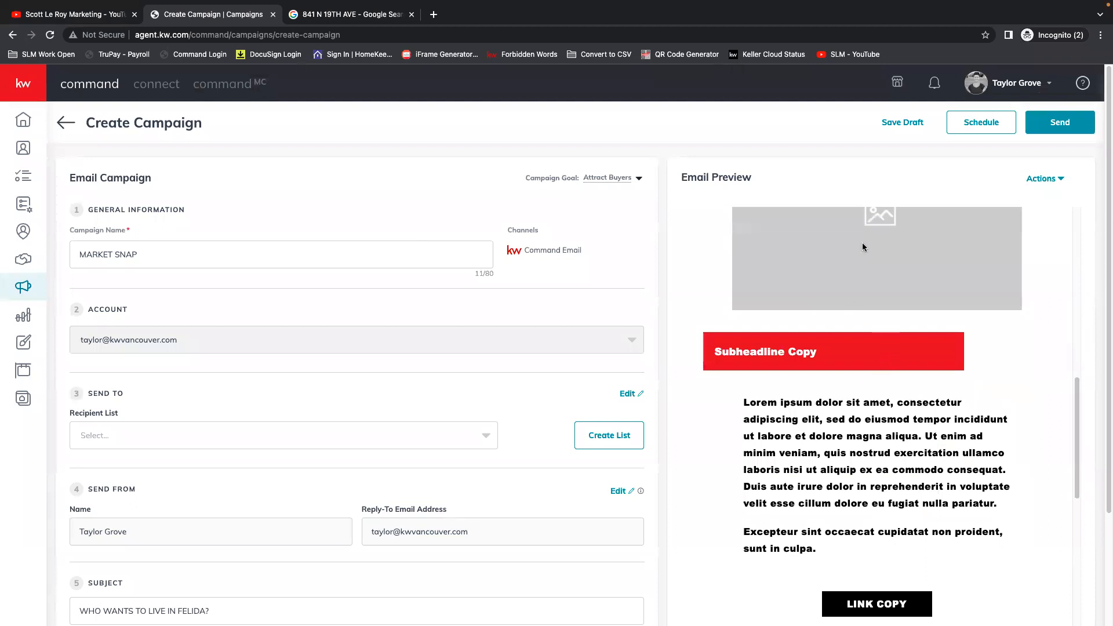
pyautogui.scroll(15, 863, 247)
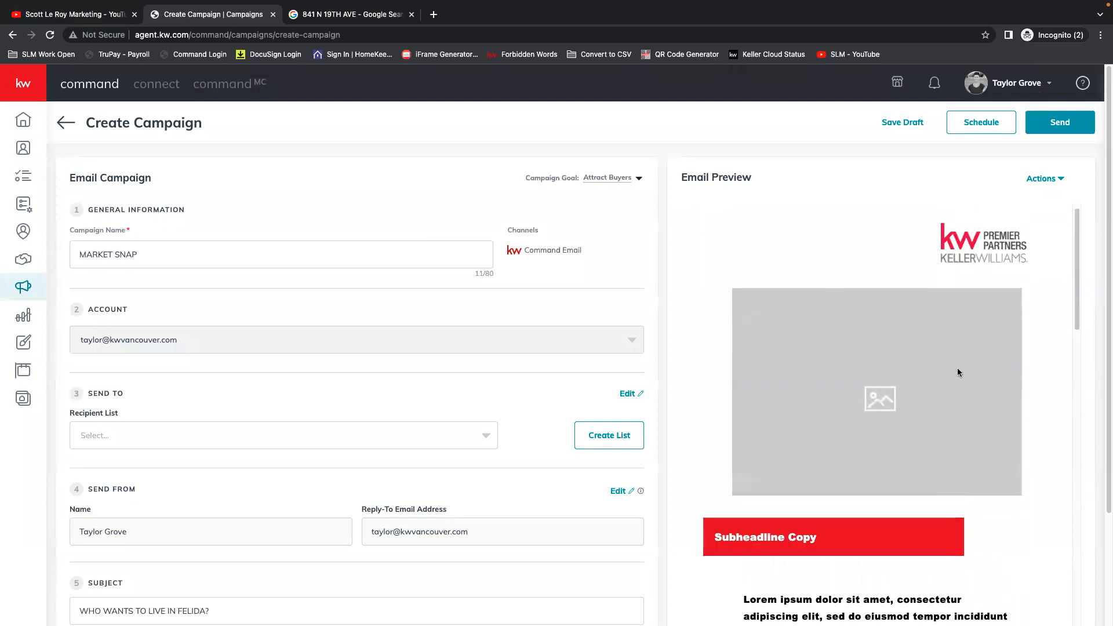
pyautogui.scroll(-3, 805, 429)
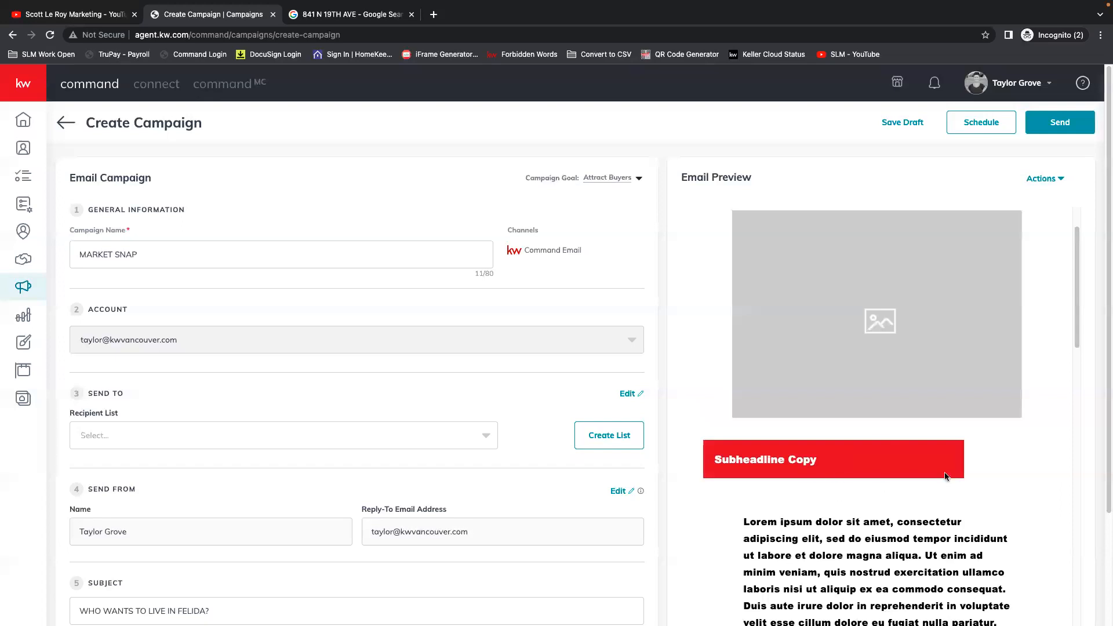
pyautogui.scroll(-3, 845, 491)
pyautogui.scroll(-10, 962, 418)
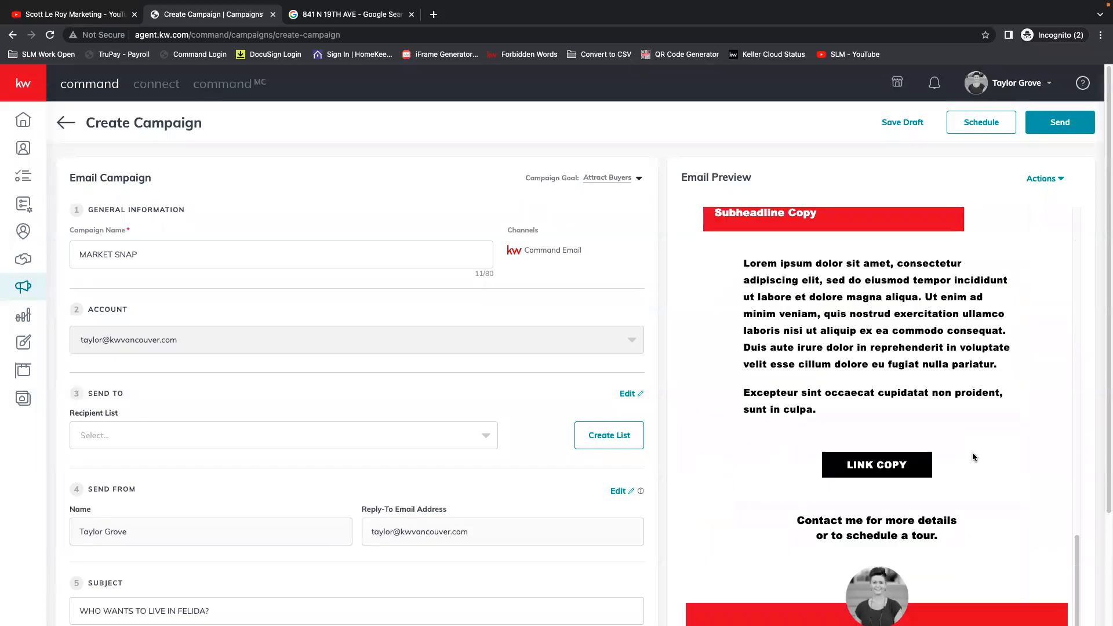
pyautogui.scroll(-10, 973, 452)
pyautogui.scroll(10, 903, 406)
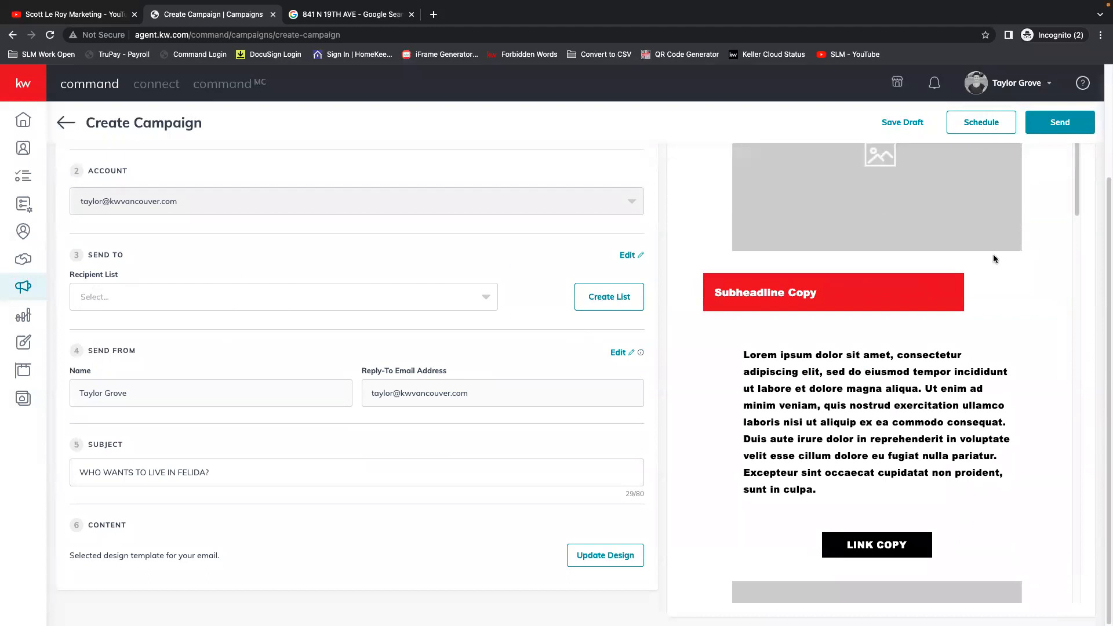
# Save the MARKET SNAP campaign as a draft and check the remaining email sends notice on the Emails page.
pyautogui.click(908, 131)
pyautogui.click(502, 387)
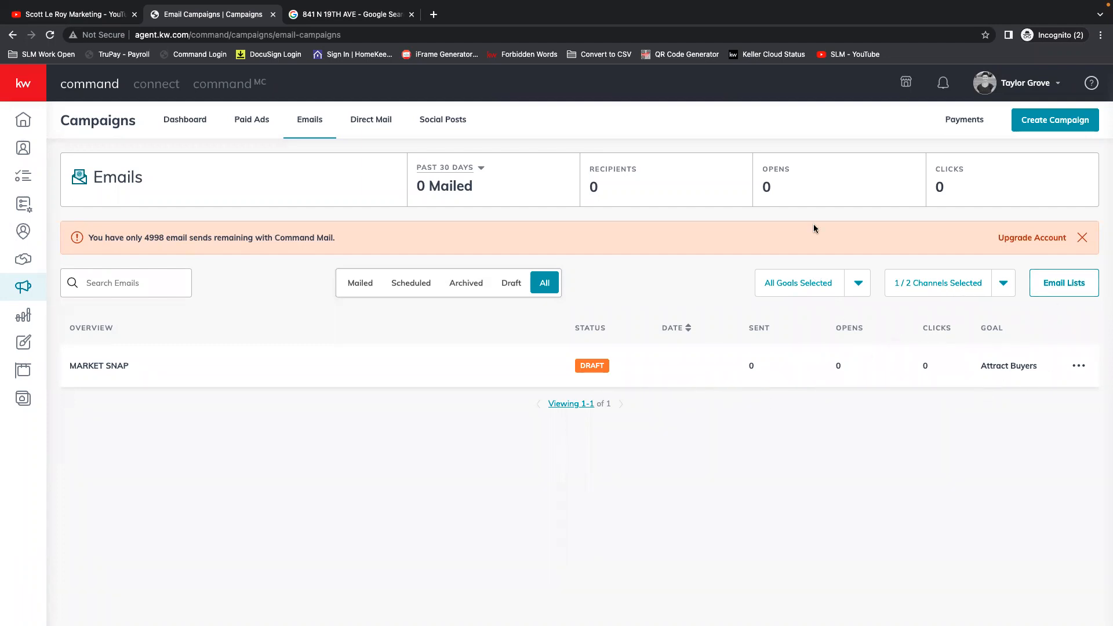
pyautogui.moveTo(90, 238); pyautogui.dragTo(338, 239)
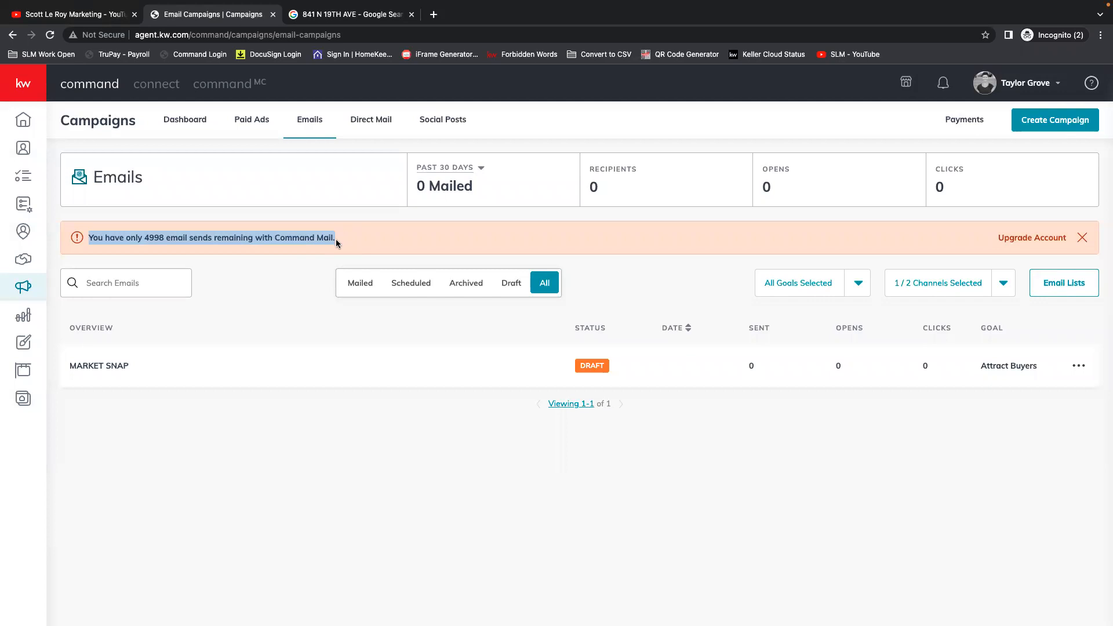
pyautogui.click(336, 240)
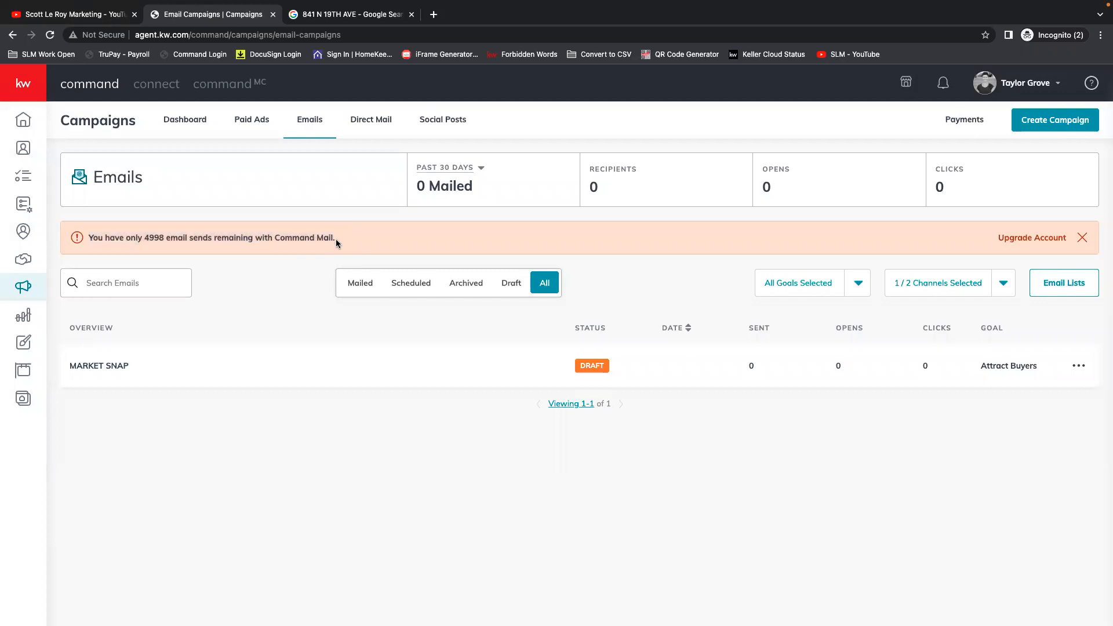
pyautogui.moveTo(141, 238); pyautogui.dragTo(162, 236)
pyautogui.click(158, 239)
# Look through the Campaigns dashboard's Quick Posts and its Tips and Training section.
pyautogui.click(181, 121)
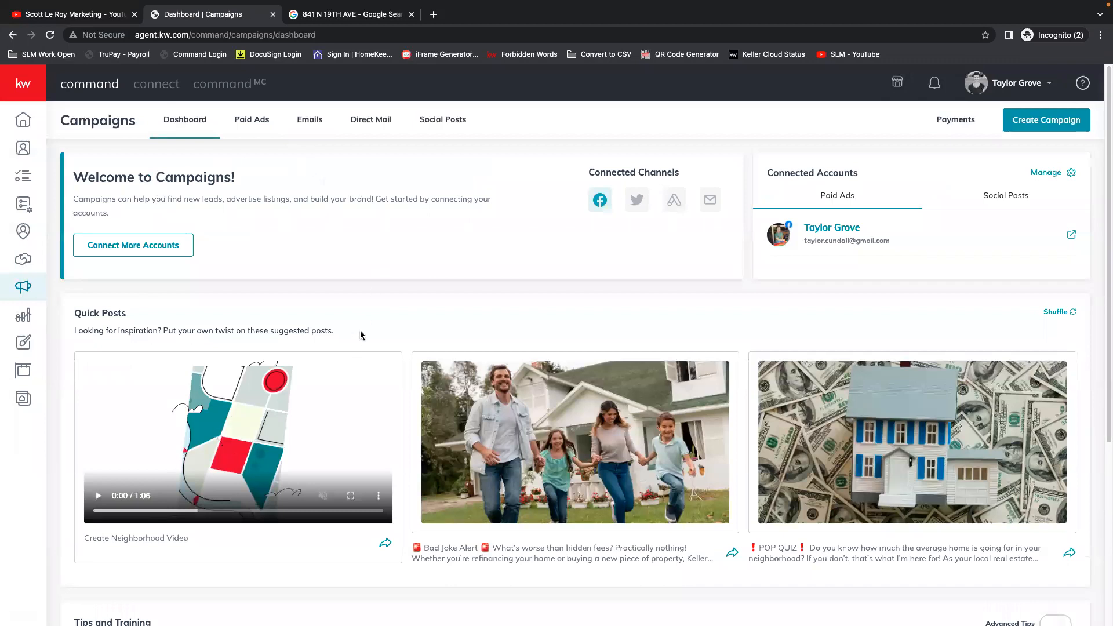
pyautogui.scroll(-2, 641, 313)
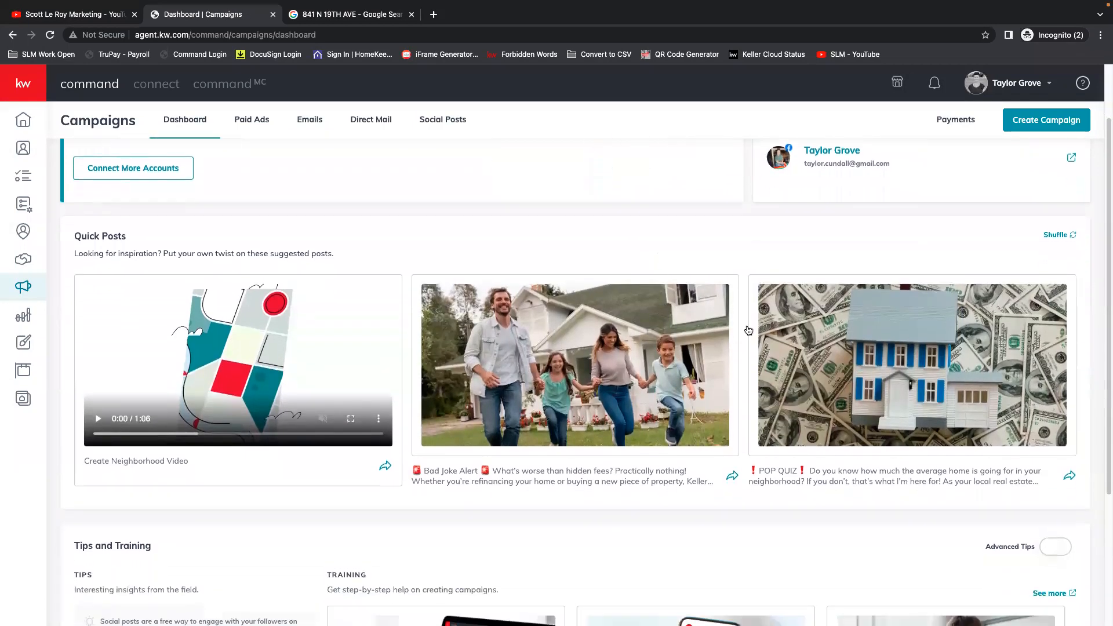
pyautogui.scroll(-3, 829, 353)
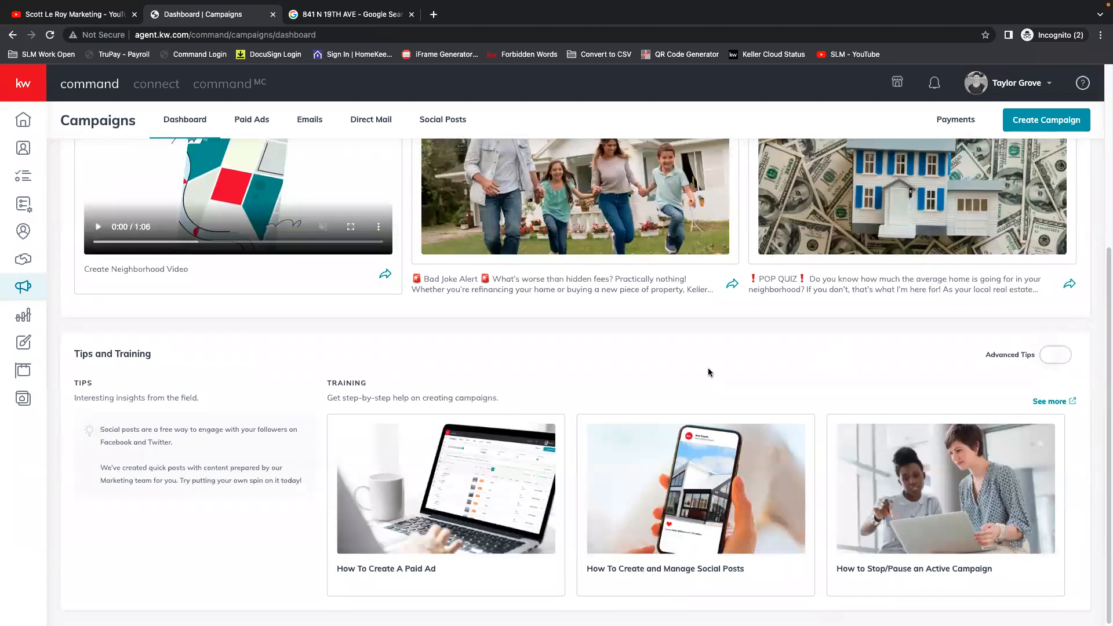
pyautogui.scroll(5, 709, 373)
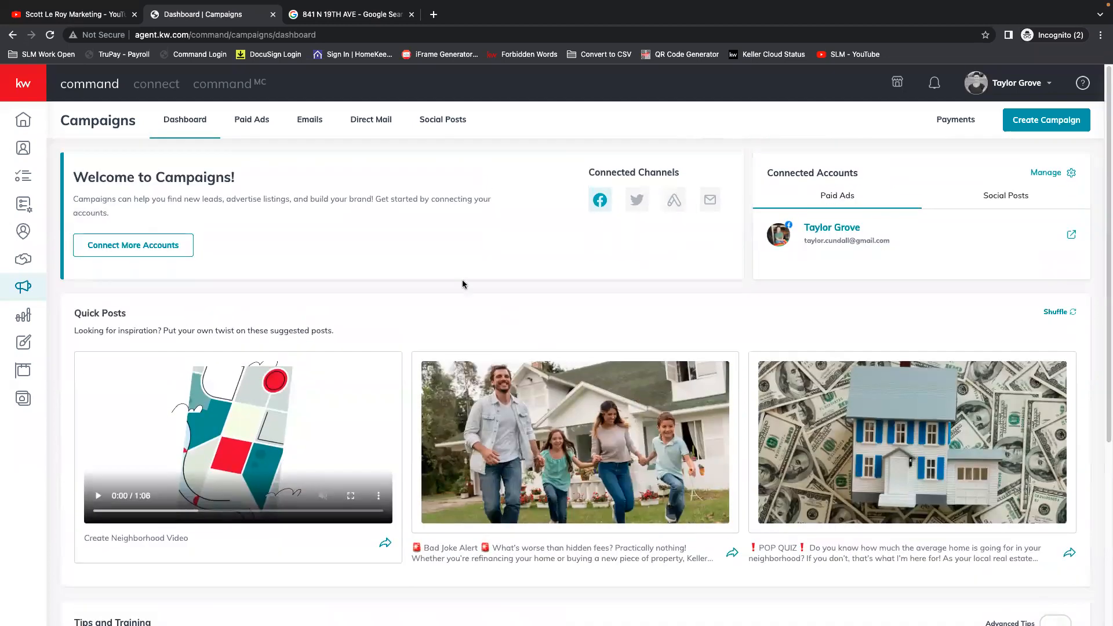
# View the Paid Ads, Social Posts, Emails and Direct Mail campaign pages in turn.
pyautogui.click(250, 119)
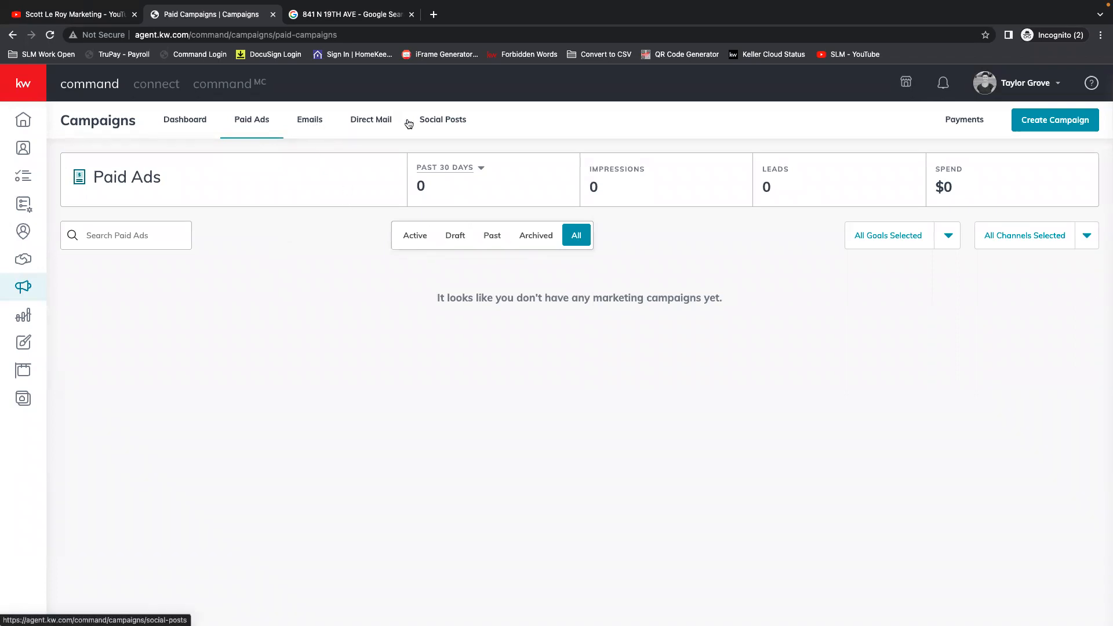
pyautogui.click(440, 121)
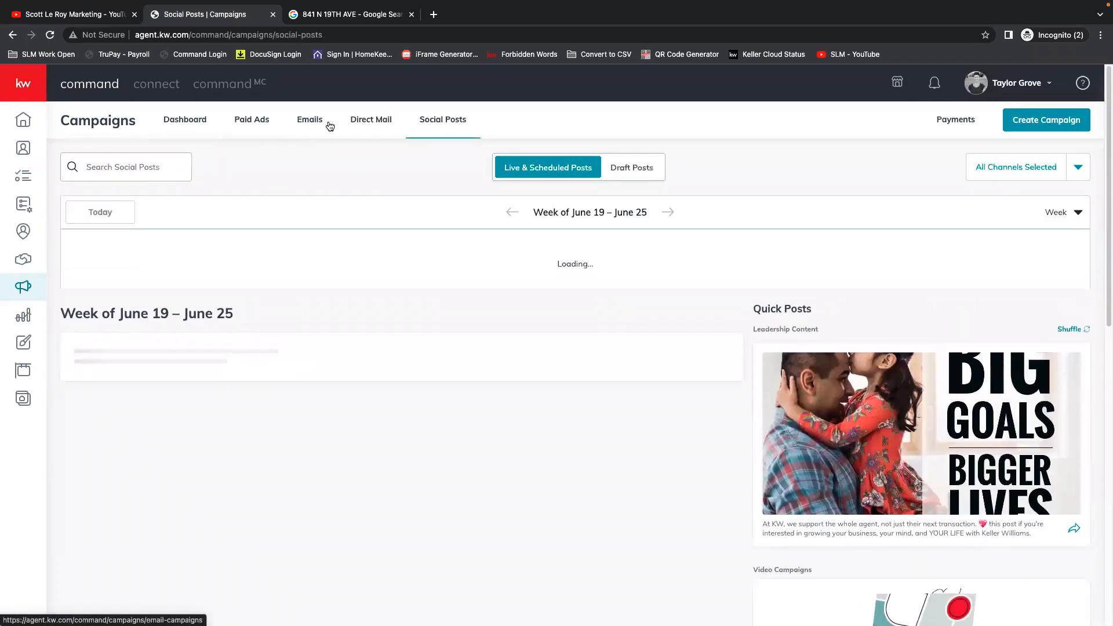
pyautogui.click(318, 124)
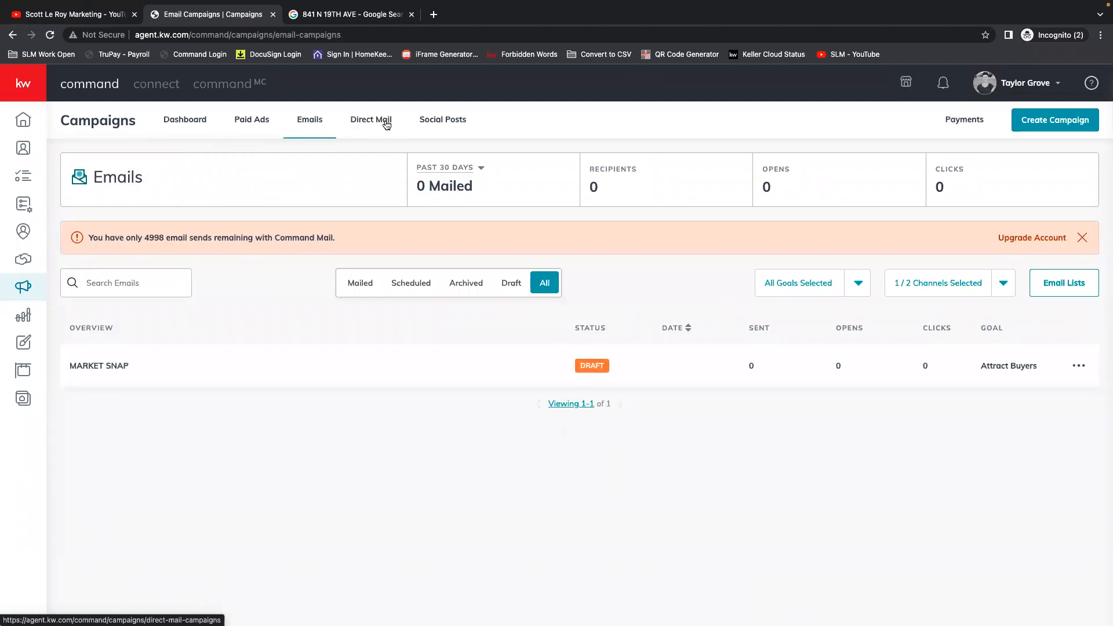
pyautogui.click(386, 125)
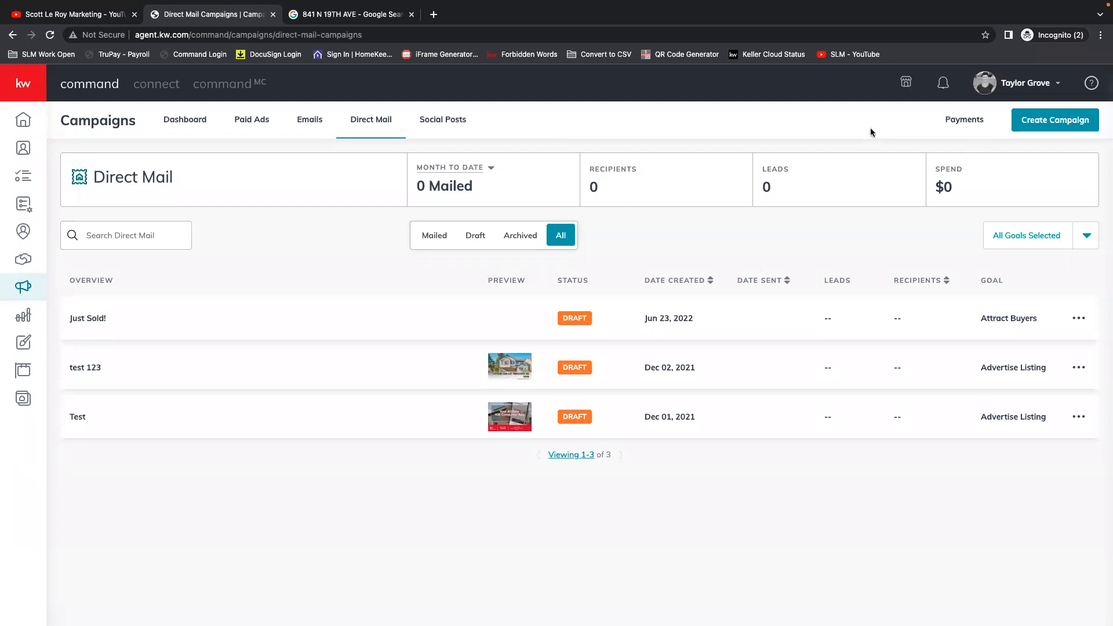
# Open the account settings and find the Command Email entry under Email Services in the applications list.
pyautogui.click(1013, 87)
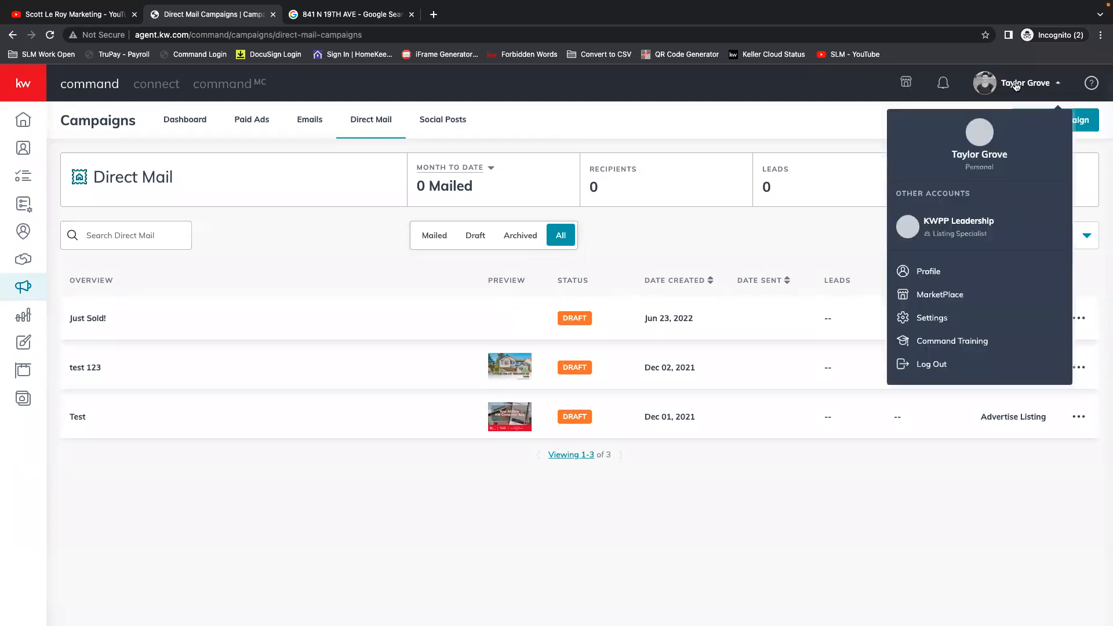
pyautogui.click(939, 322)
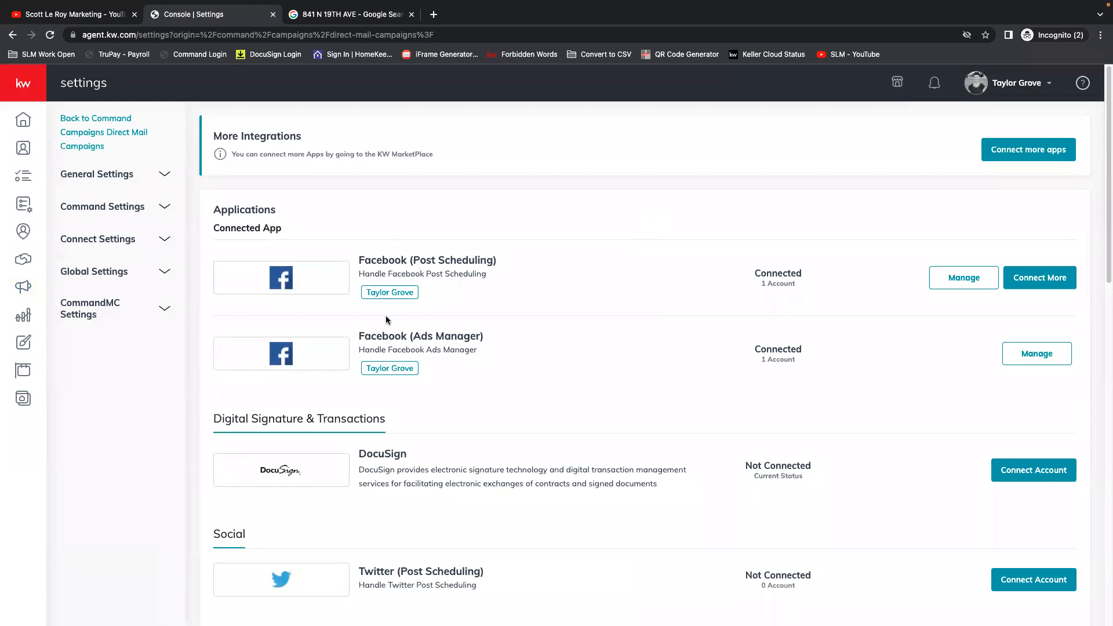
pyautogui.scroll(-5, 568, 359)
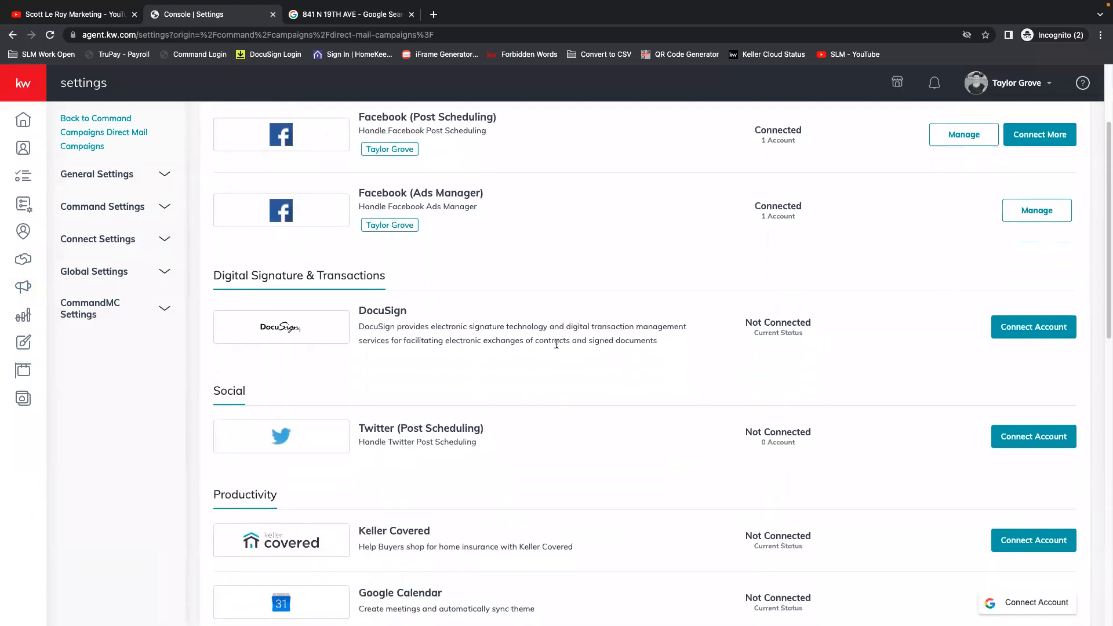
pyautogui.scroll(-1, 569, 354)
pyautogui.click(590, 308)
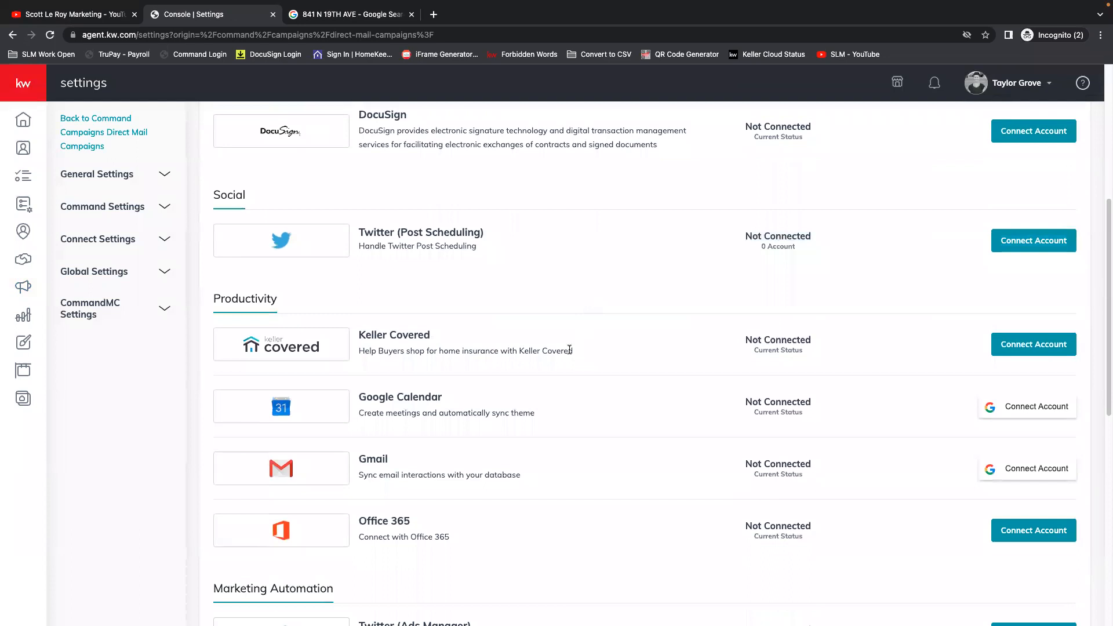
pyautogui.scroll(-4, 571, 351)
pyautogui.scroll(-2, 596, 374)
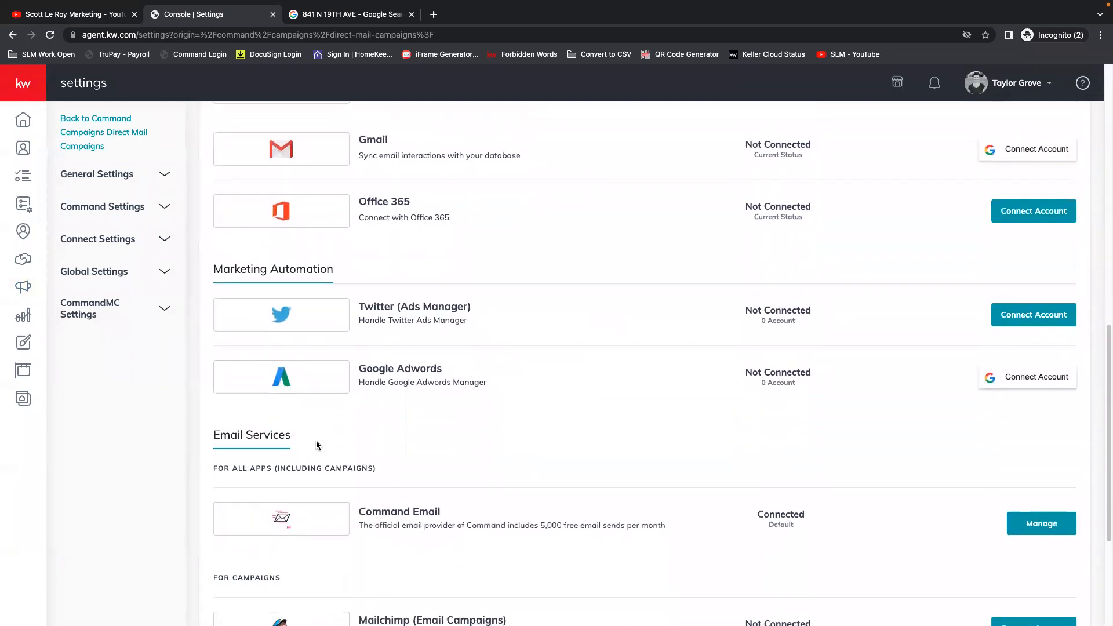
pyautogui.tripleClick(216, 433)
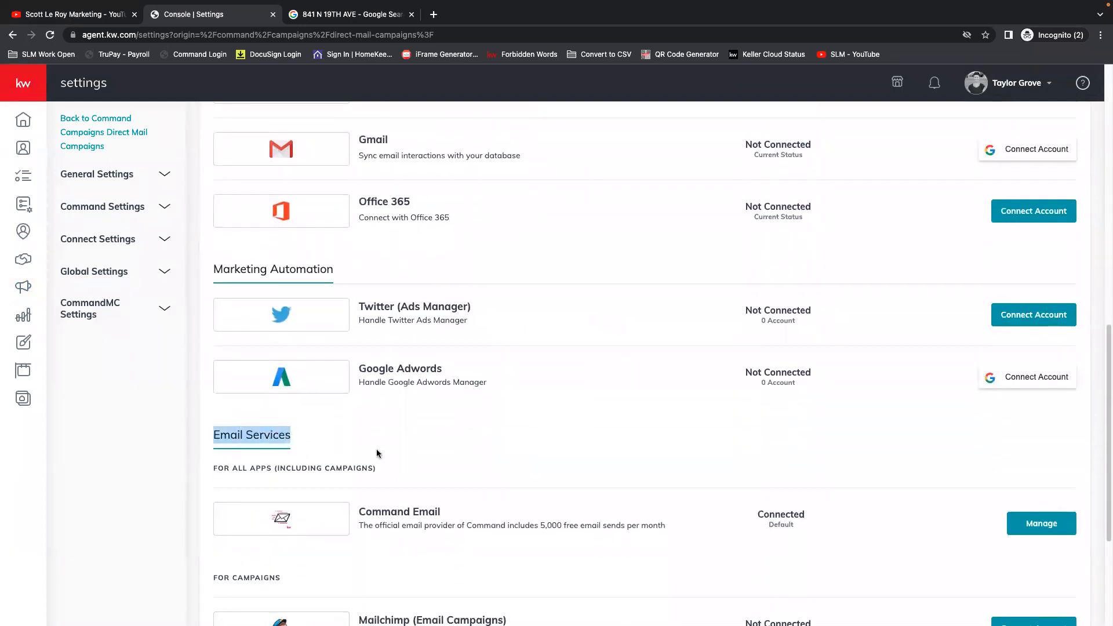
pyautogui.scroll(-1, 490, 446)
pyautogui.scroll(-3, 505, 450)
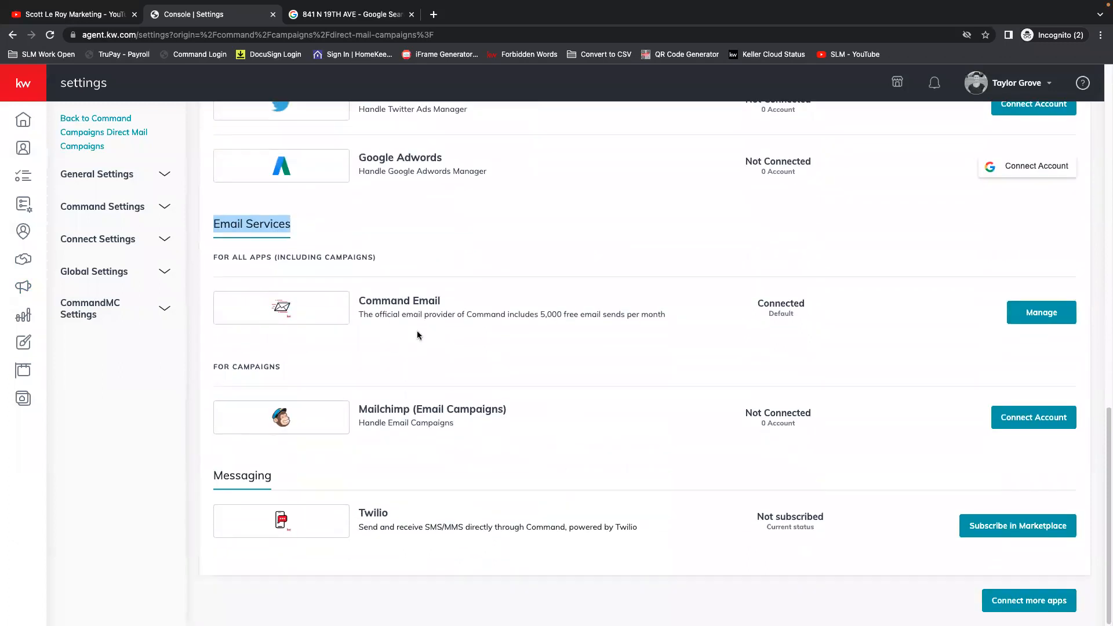
pyautogui.click(388, 298)
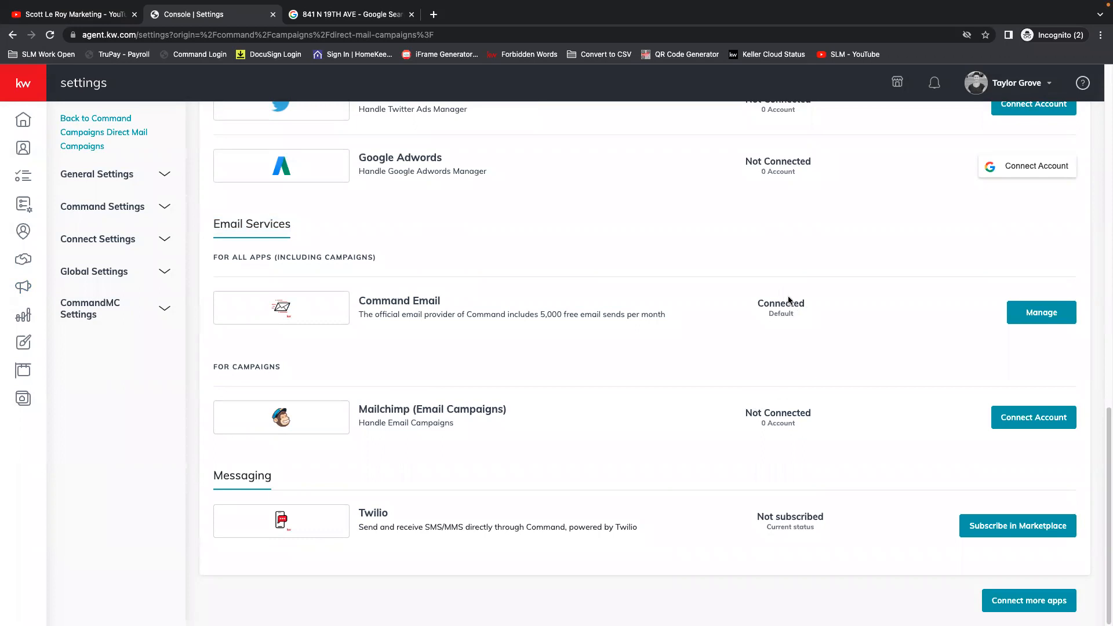
# Open the Command Email configuration, check the sender name and choose the Keller Williams email as the reply-to address.
pyautogui.click(1050, 316)
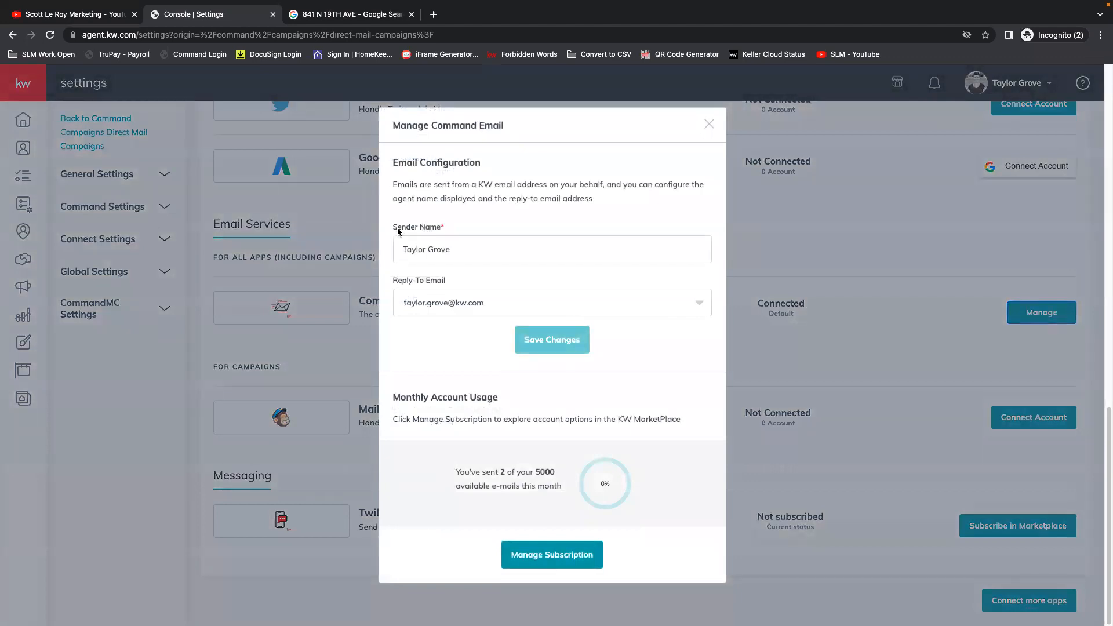
pyautogui.click(472, 257)
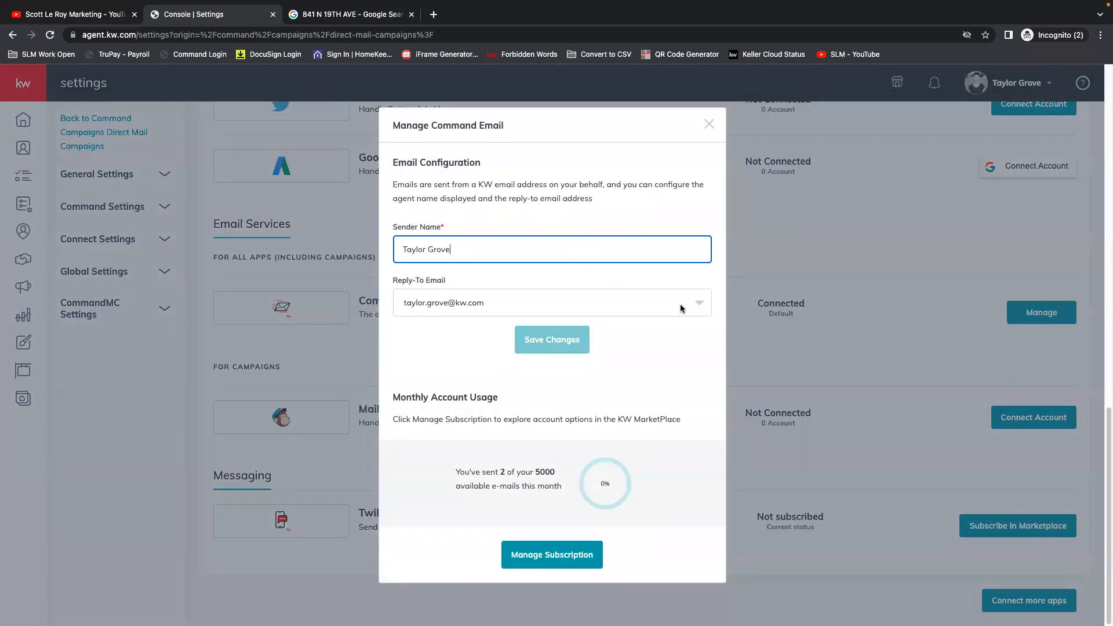
pyautogui.click(704, 303)
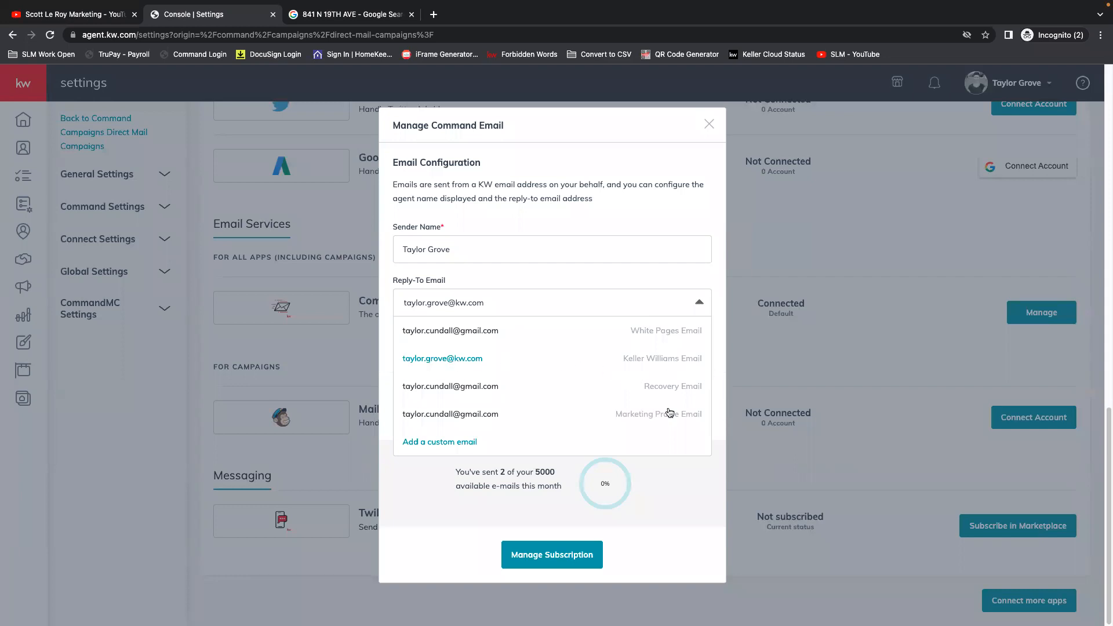
pyautogui.click(430, 359)
# Add a custom reply-to email for Command Email, entering the agent's own Gmail address.
pyautogui.click(698, 302)
pyautogui.click(443, 444)
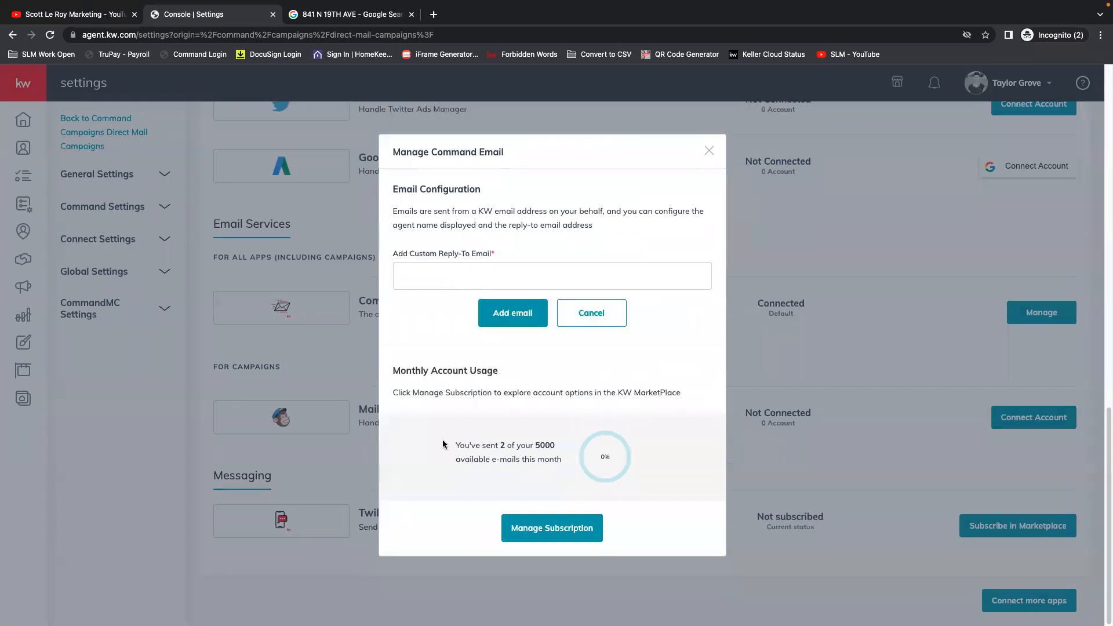
pyautogui.click(433, 283)
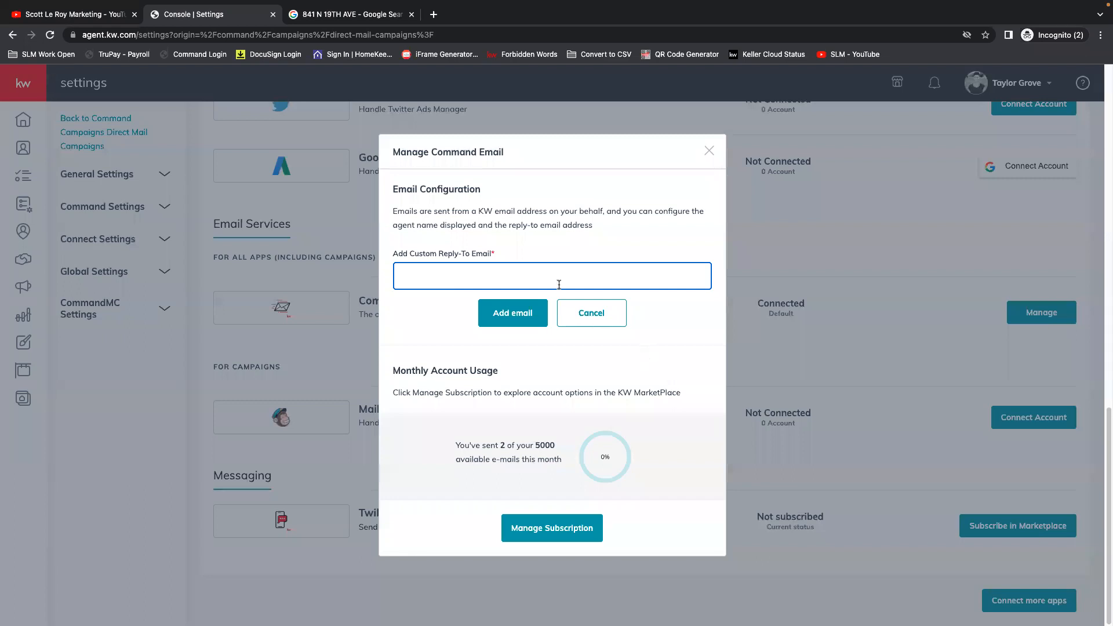
pyautogui.click(510, 316)
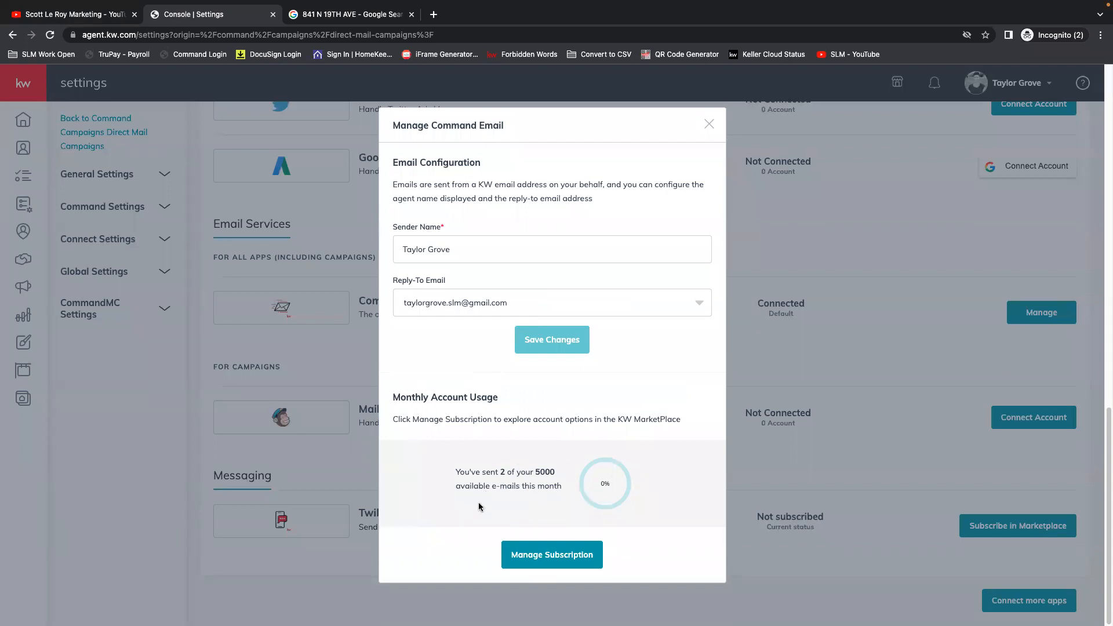
# View the Command Email subscription plans in the KW MarketPlace, closing that page and the Command Email configuration when done.
pyautogui.click(577, 562)
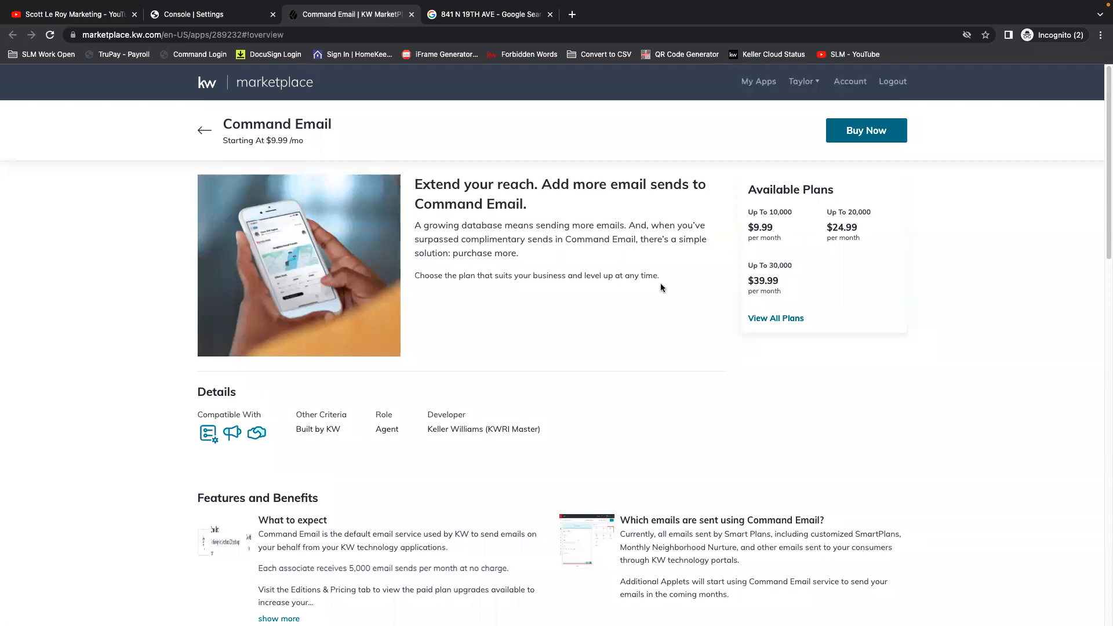
pyautogui.click(411, 14)
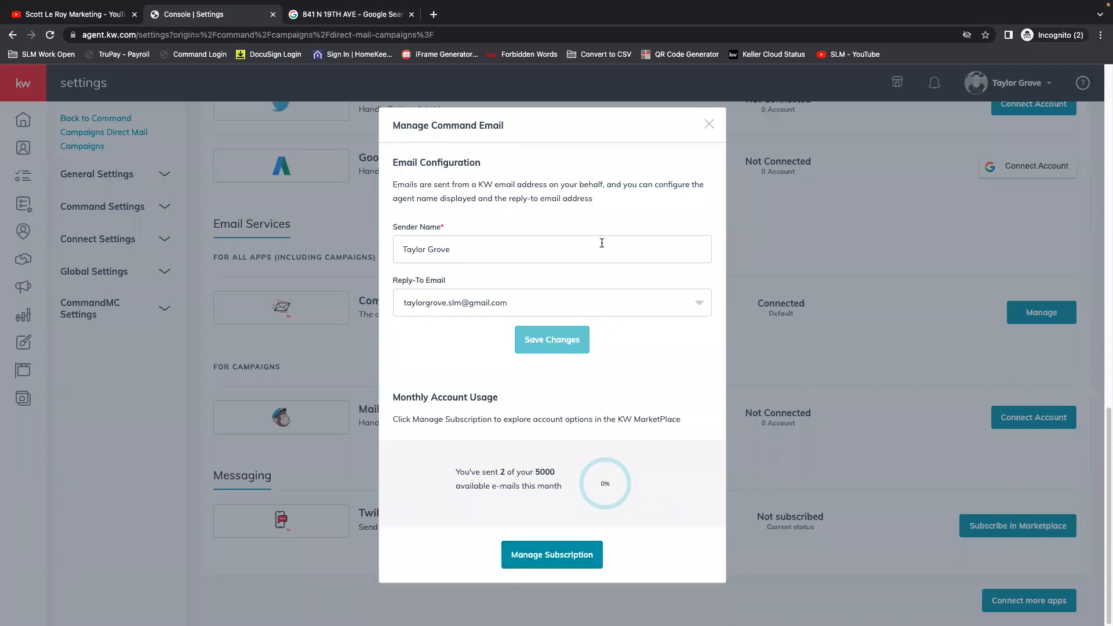
pyautogui.click(710, 124)
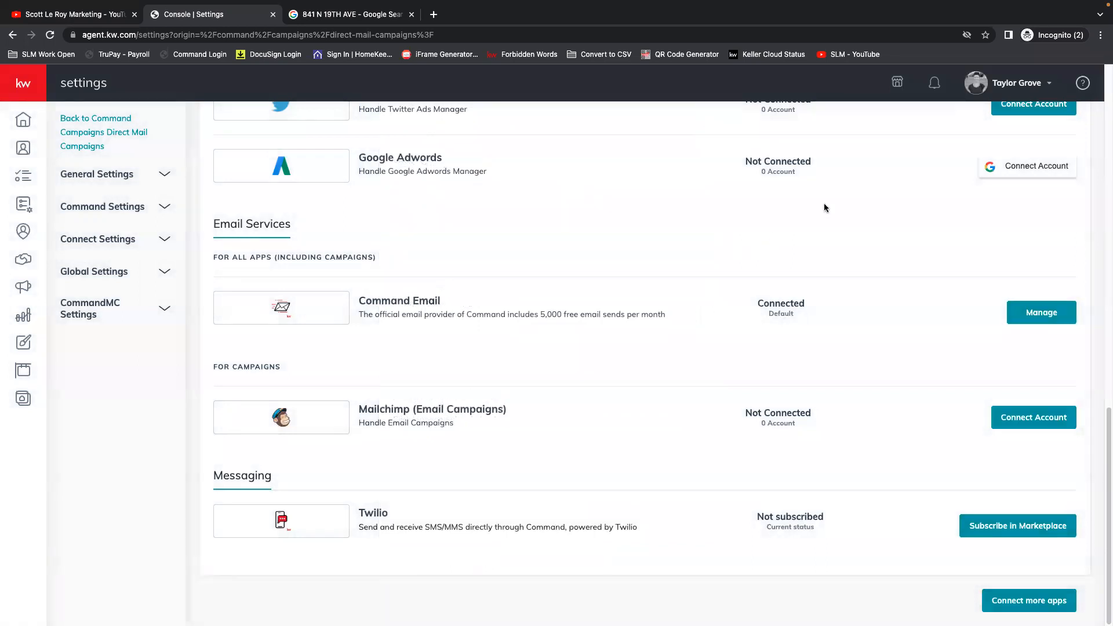
# Look back over the connected applications list and close the Google search page.
pyautogui.scroll(2, 585, 226)
pyautogui.scroll(6, 580, 237)
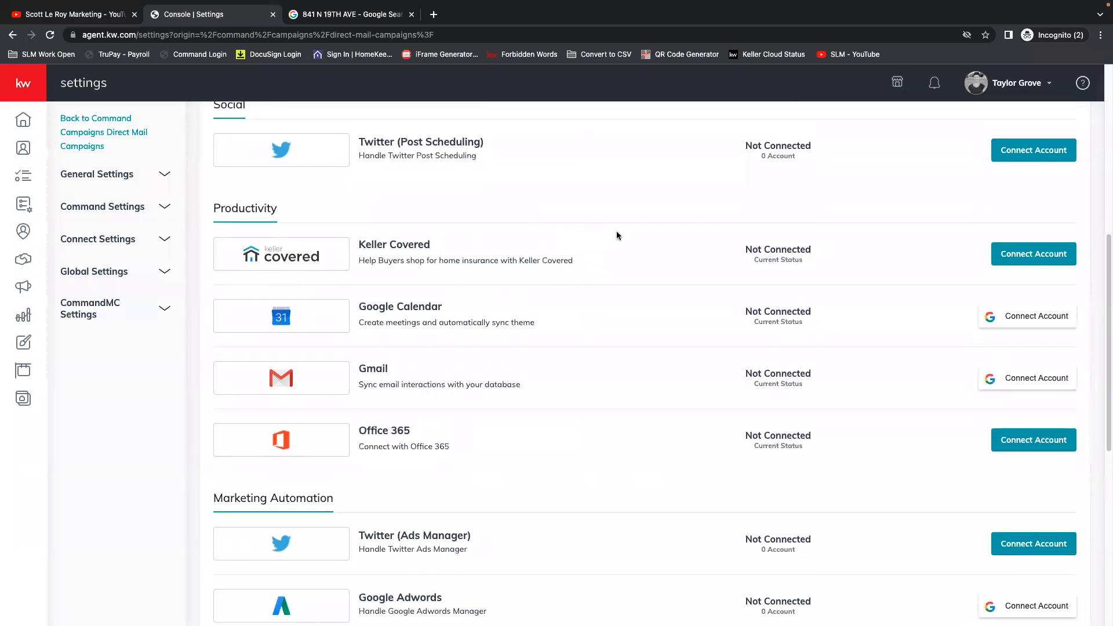
pyautogui.scroll(5, 620, 243)
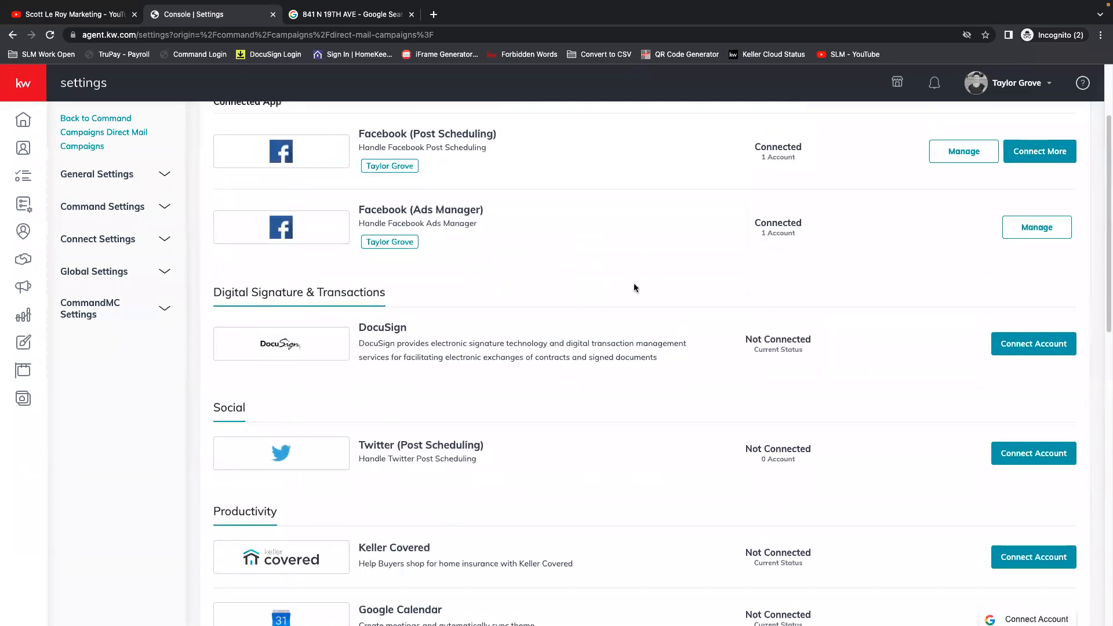
pyautogui.scroll(2, 634, 288)
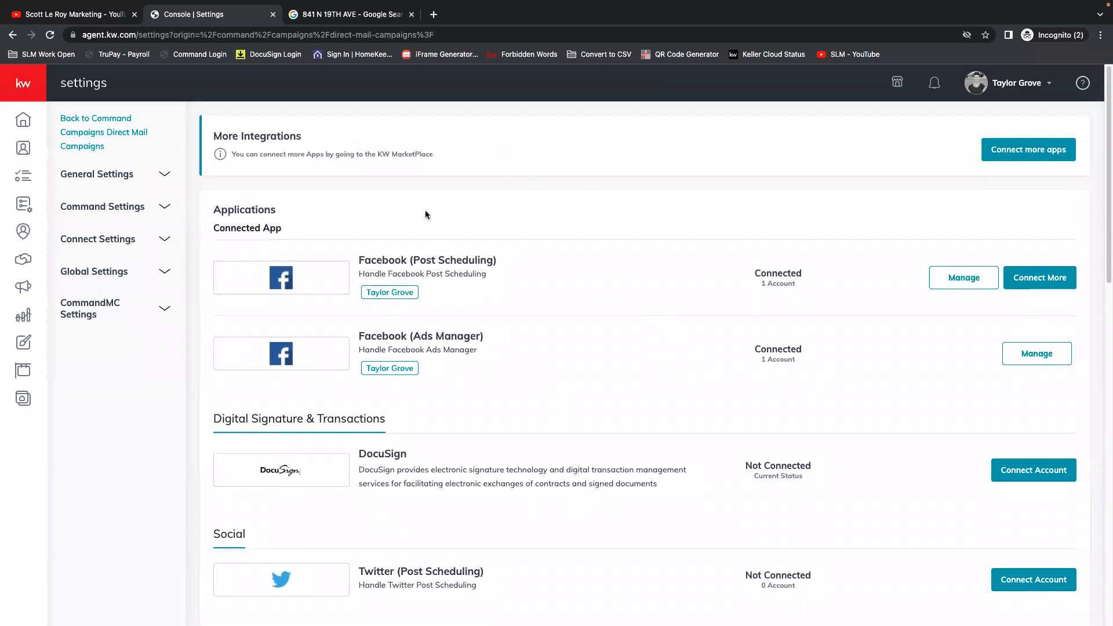
pyautogui.click(412, 13)
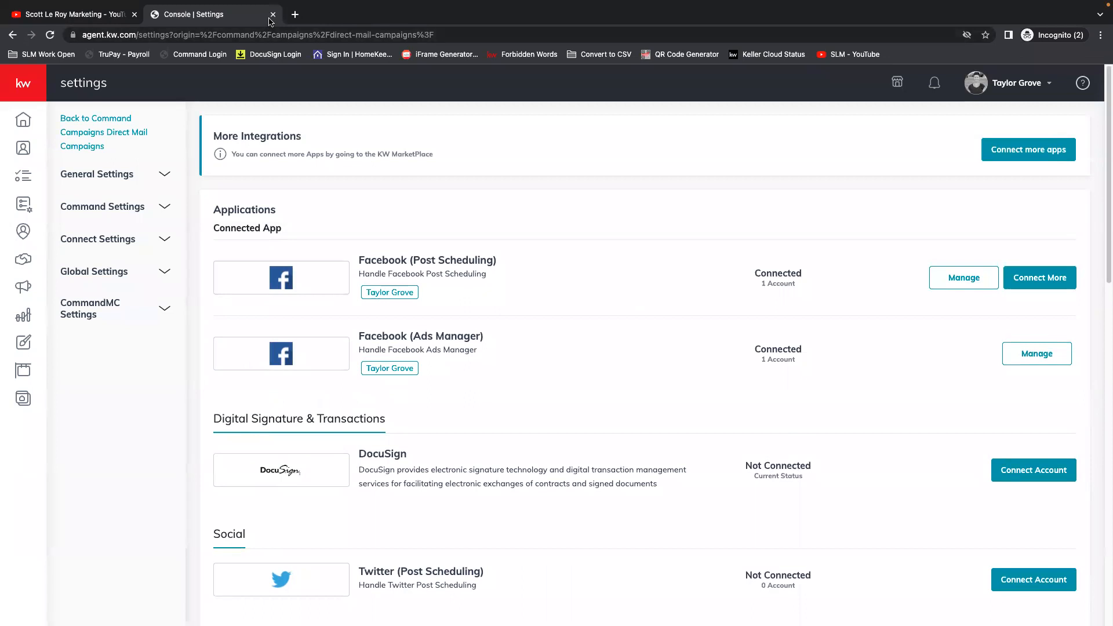